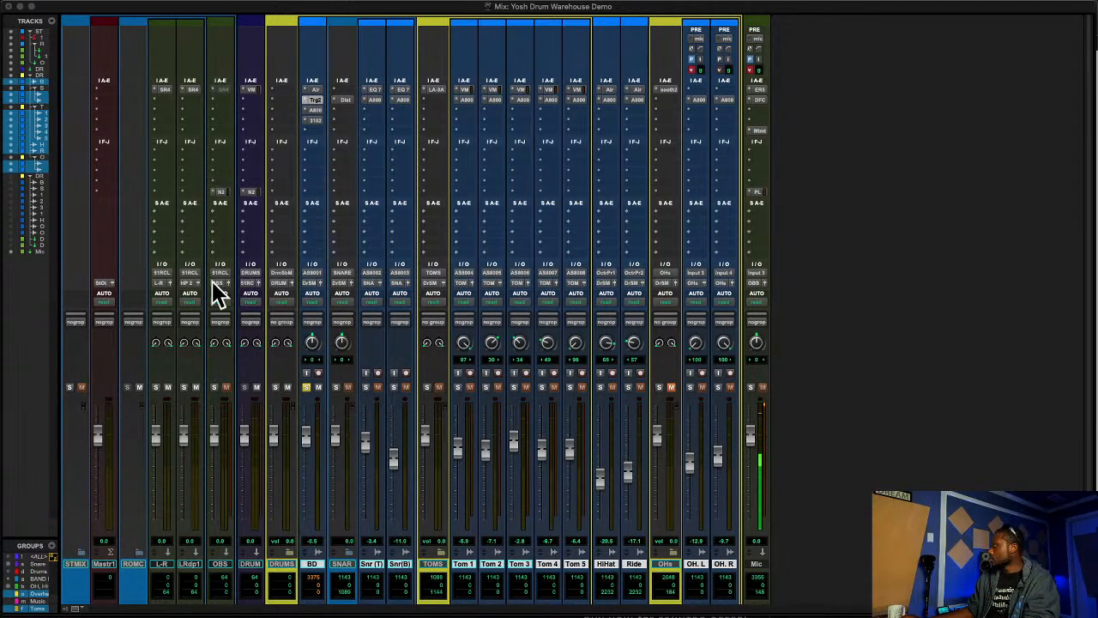
- Unsolo the BD track, play back the full drum mix and open the BD track's Trigger 2 insert
left_click(306, 387)
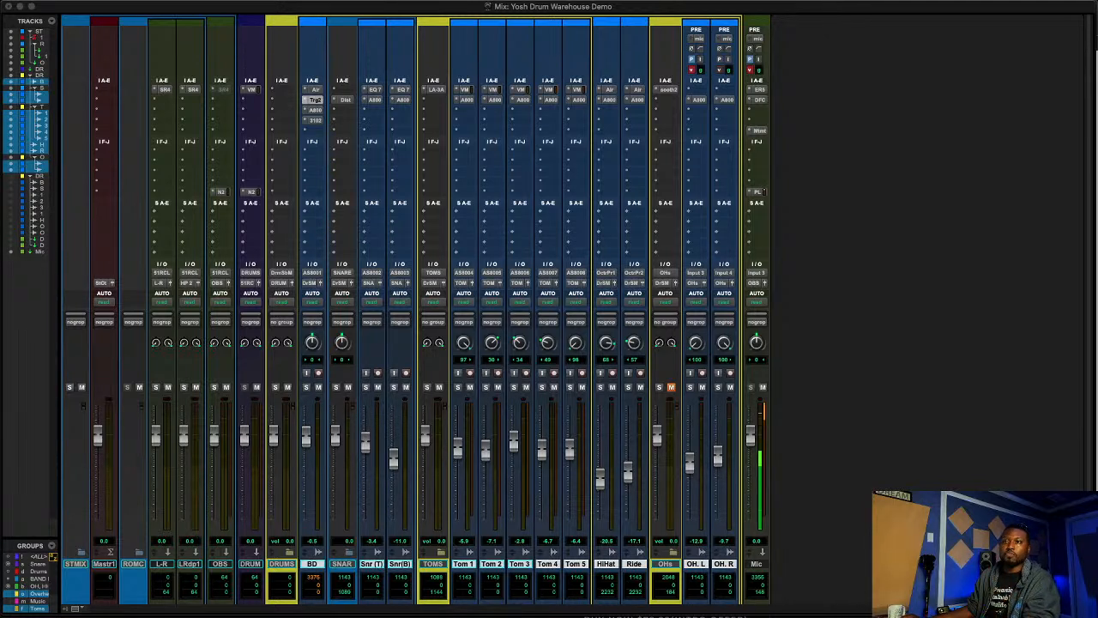
key("space")
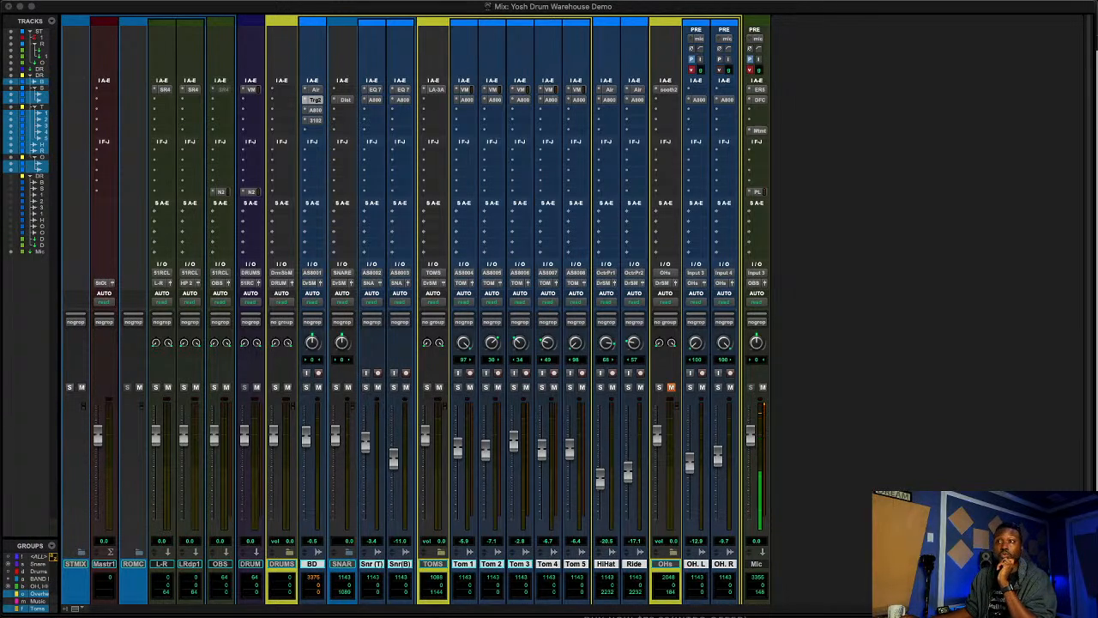
left_click(314, 99)
left_click_drag(490, 131, 495, 122)
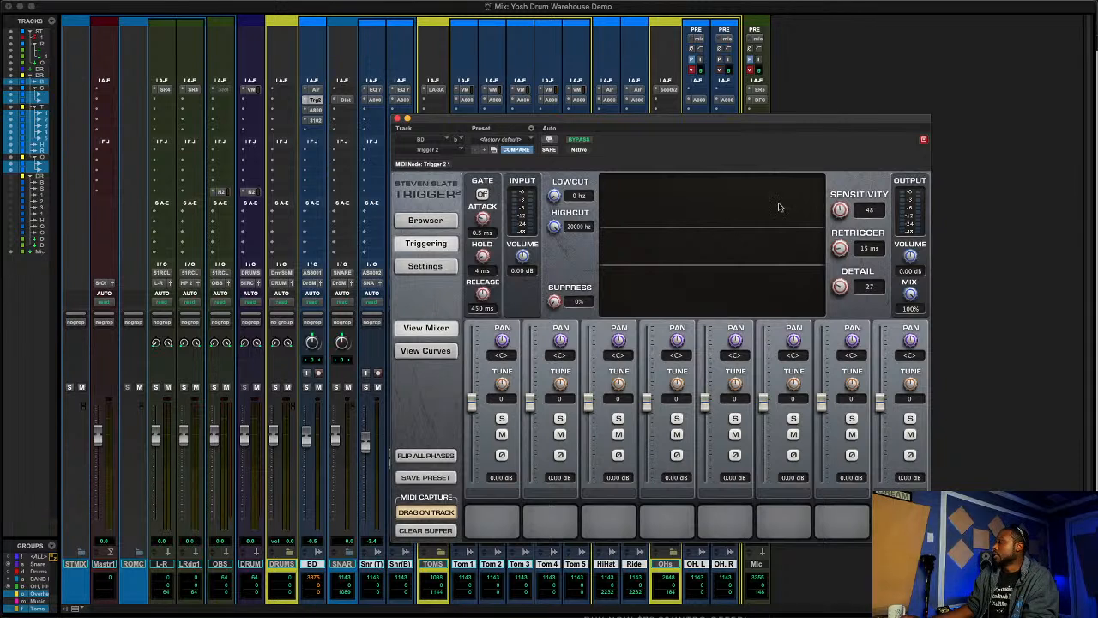
- Set the kick trigger's Detail to 37 while playing back the drums
key("space")
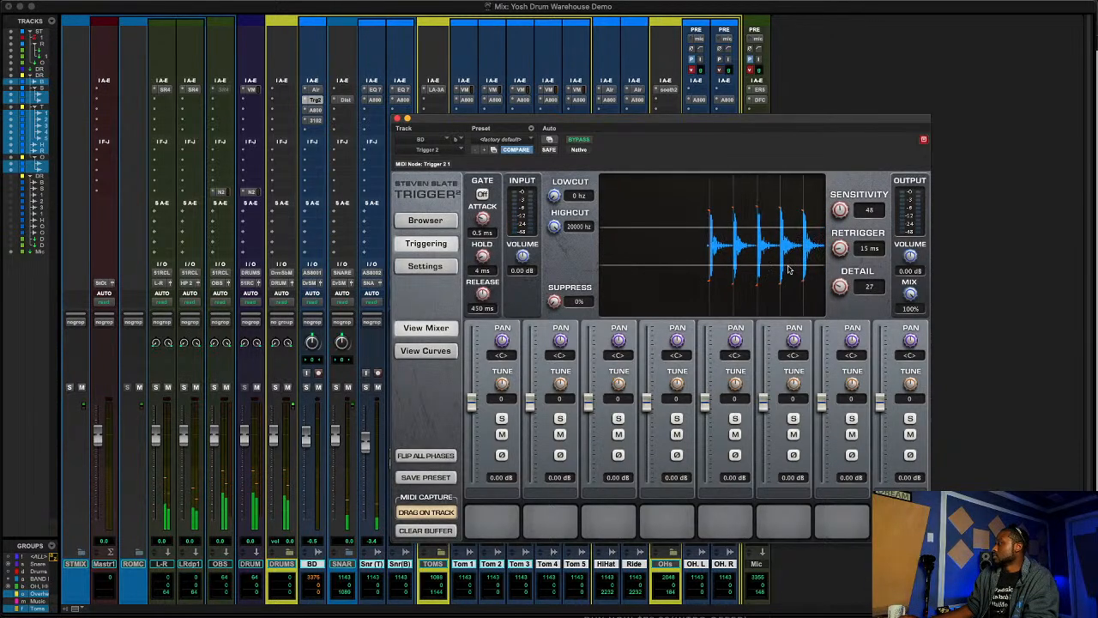
scroll(840, 286, "up", 2)
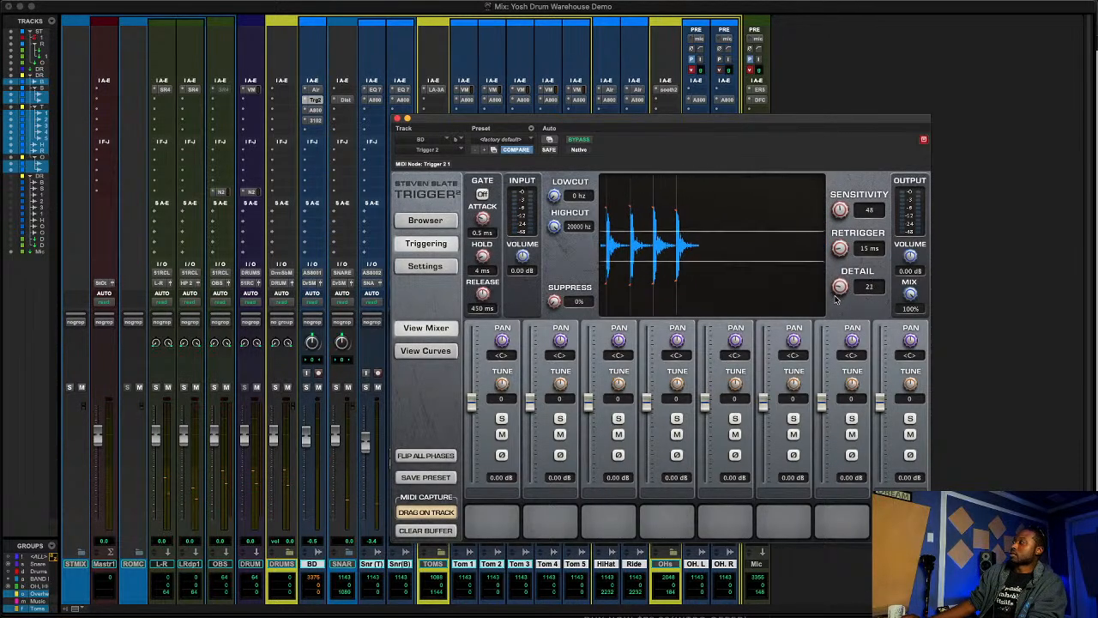
scroll(839, 286, "up", 3)
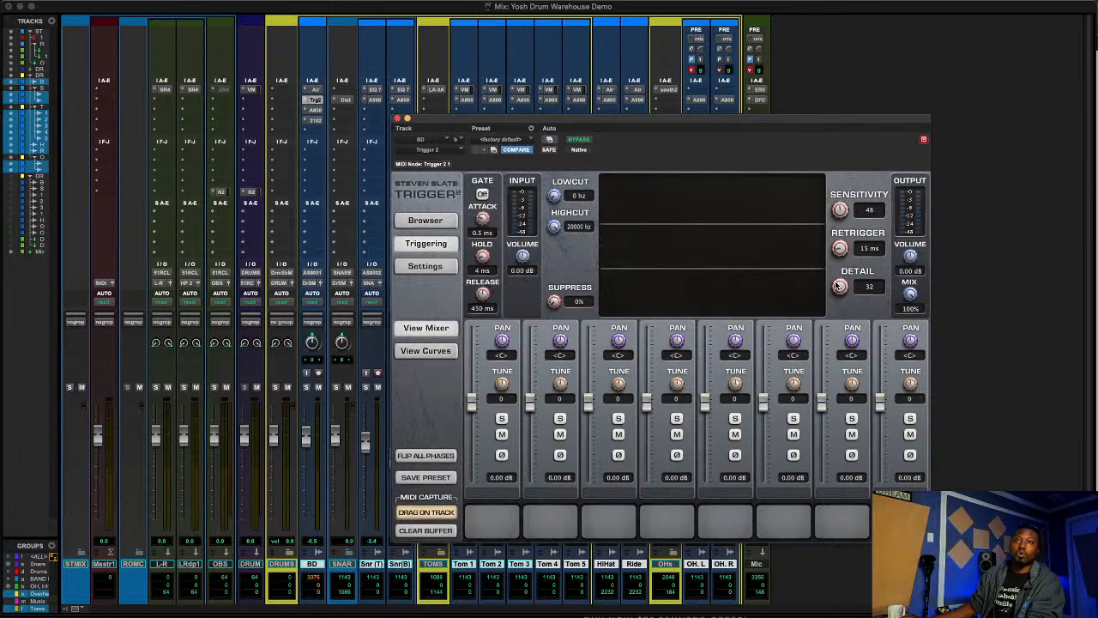
left_click_drag(839, 286, 832, 293)
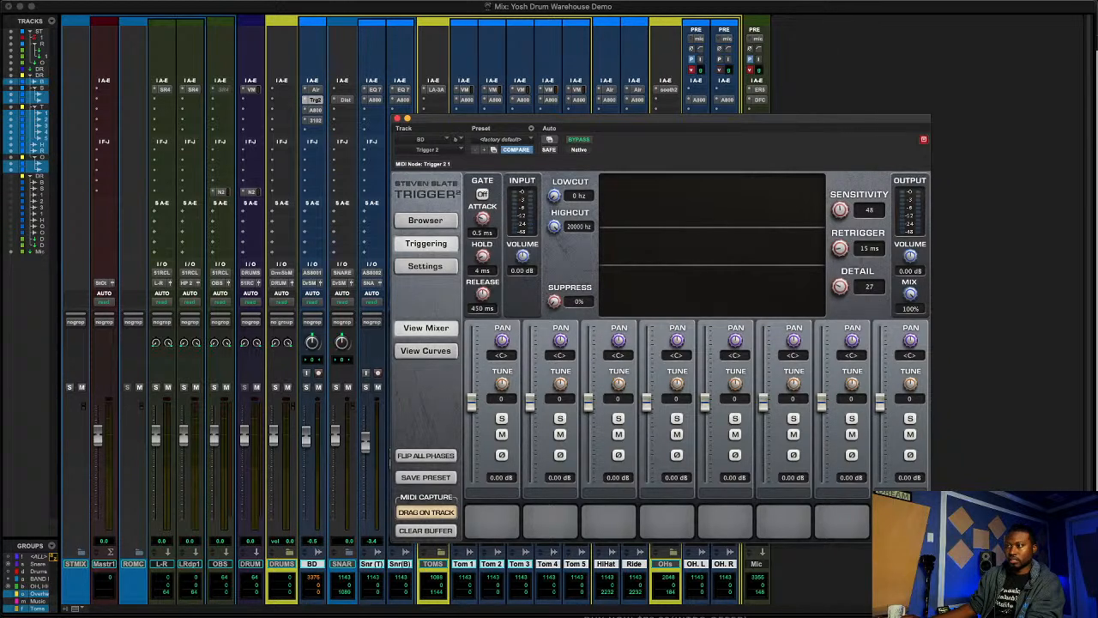
key("space")
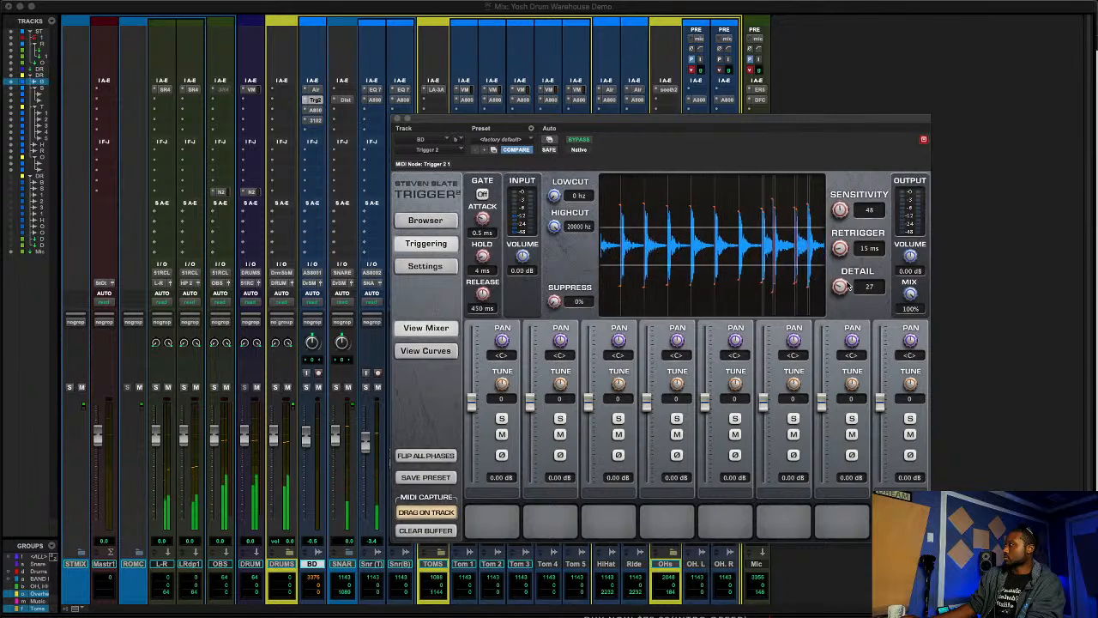
left_click_drag(839, 286, 839, 277)
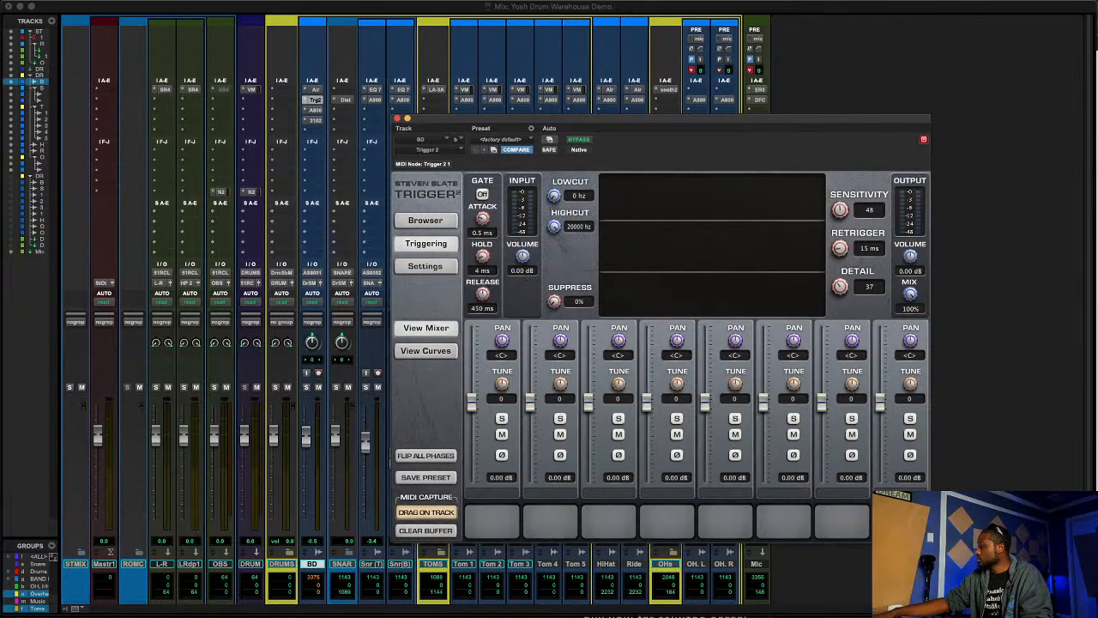
- Solo the BD track and select Maple Gum Kick.tci in the KICKS folder of the Yosh's Drum Warehouse trigger files
key("shift+s")
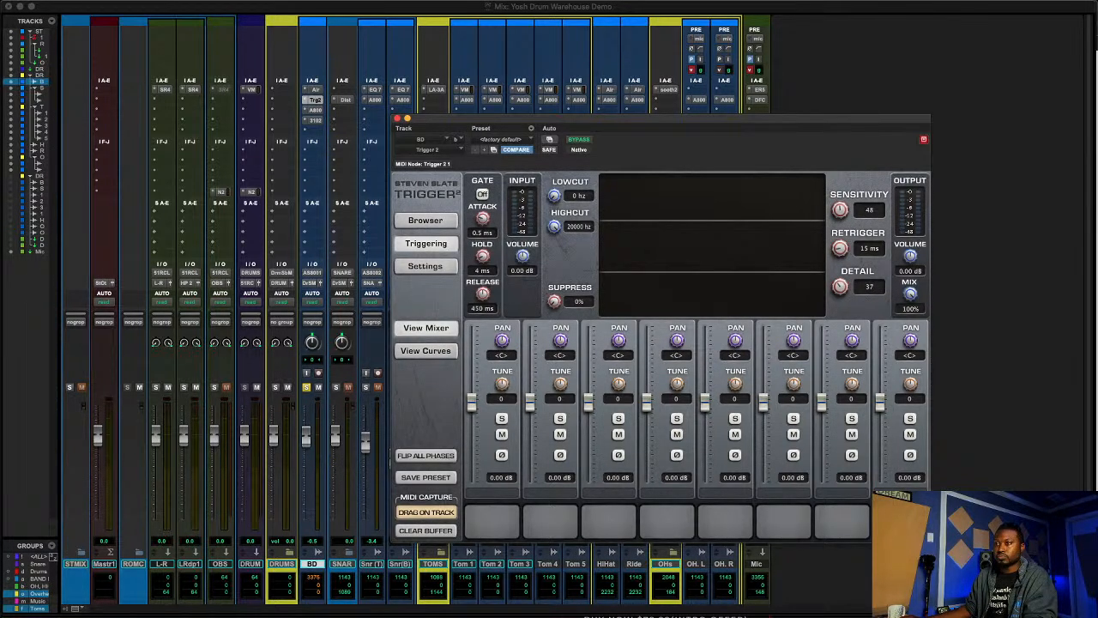
left_click(426, 221)
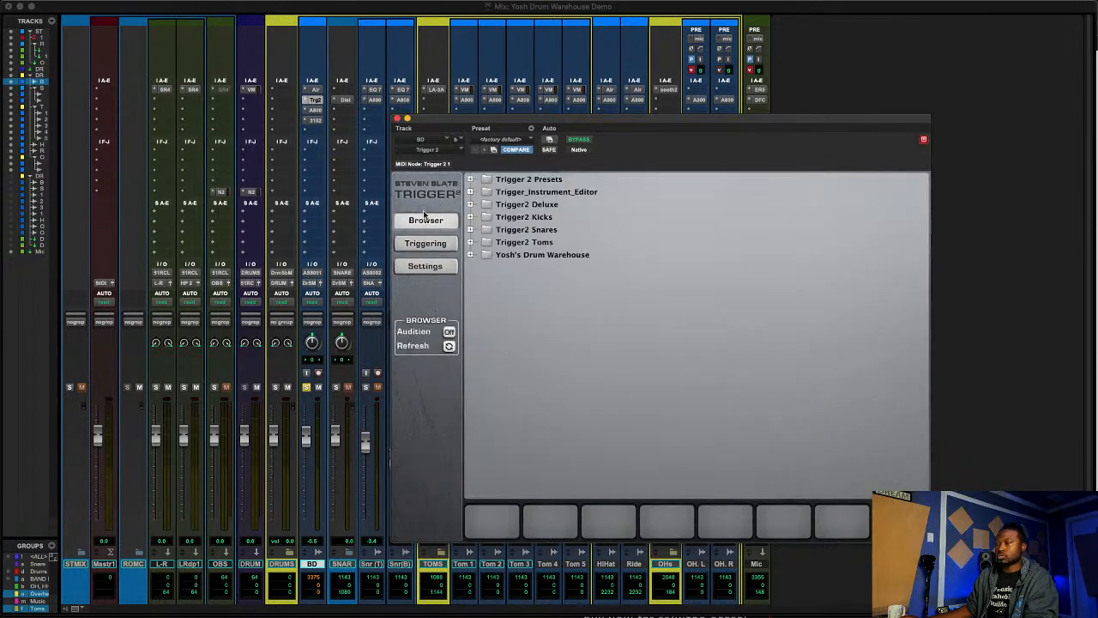
left_click(470, 255)
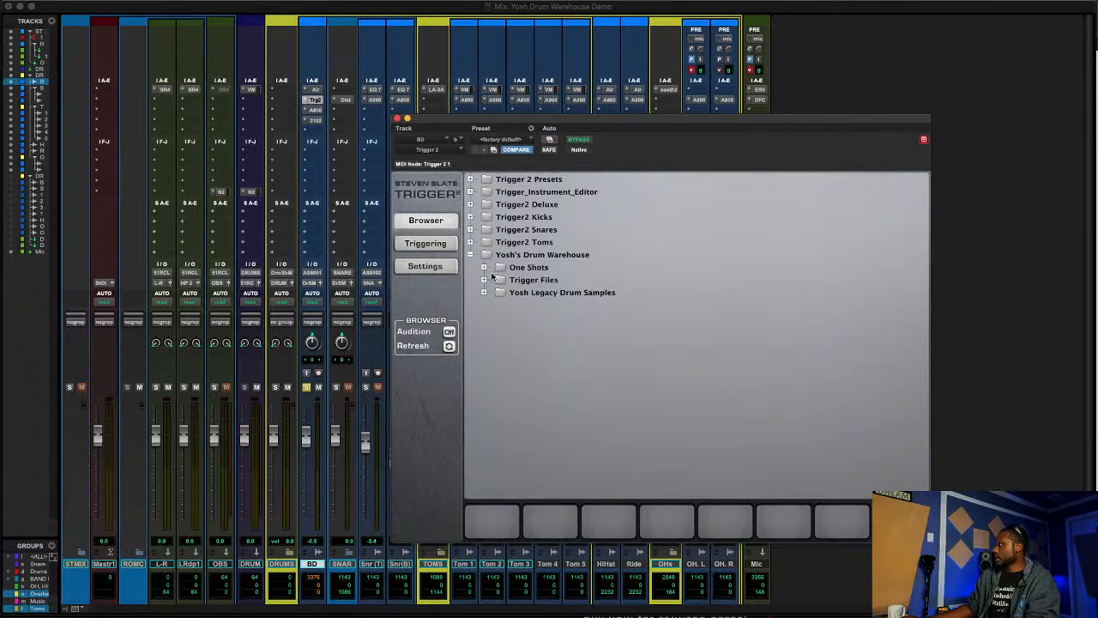
left_click(483, 279)
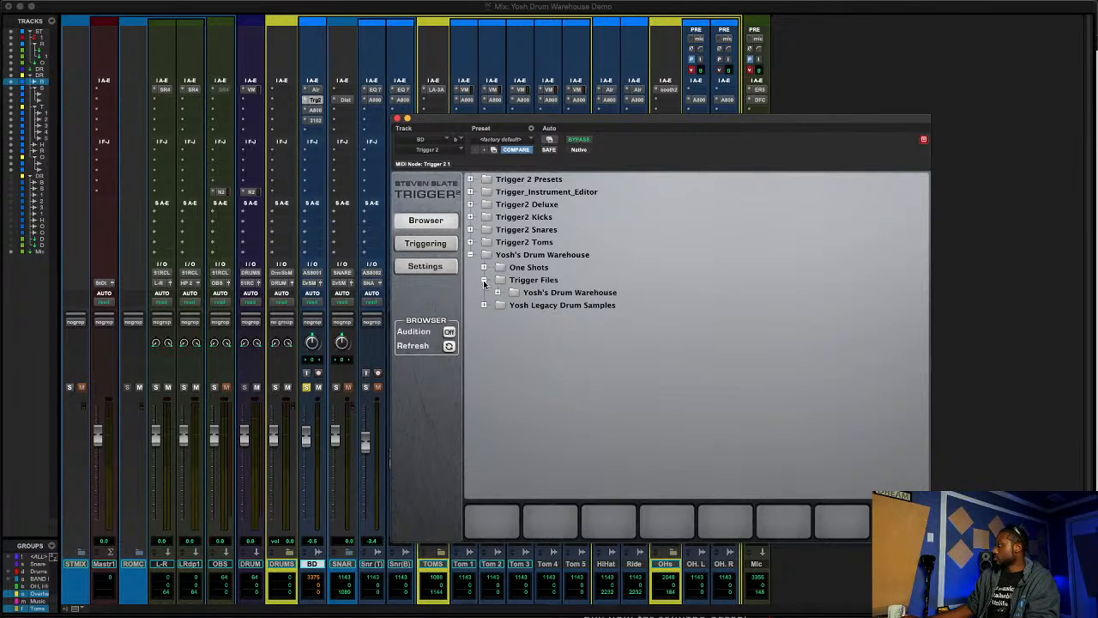
left_click(498, 294)
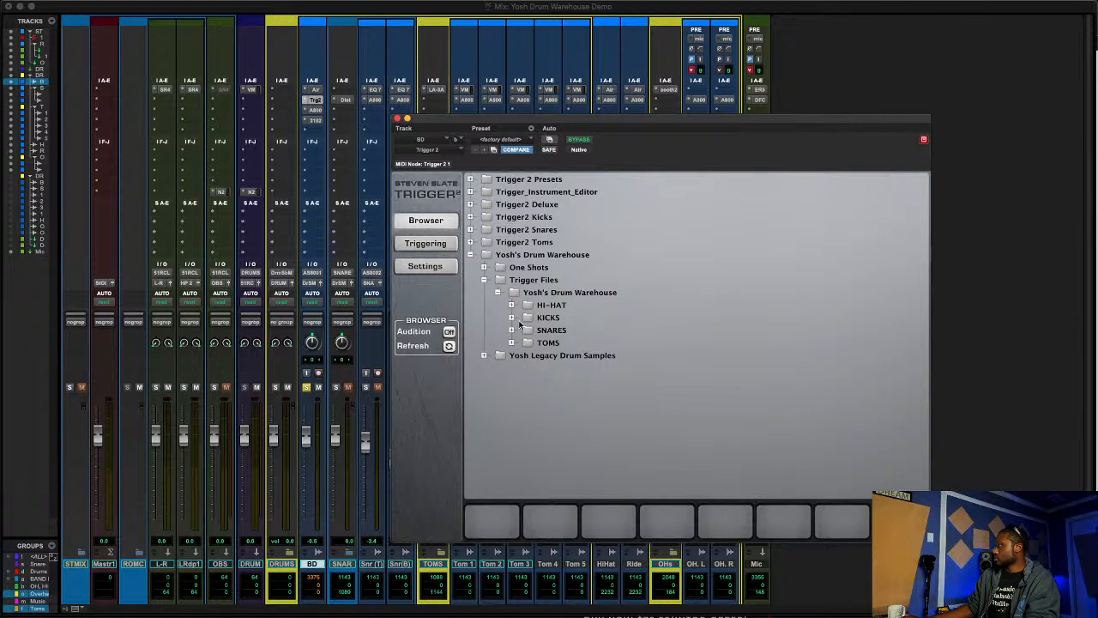
left_click(512, 318)
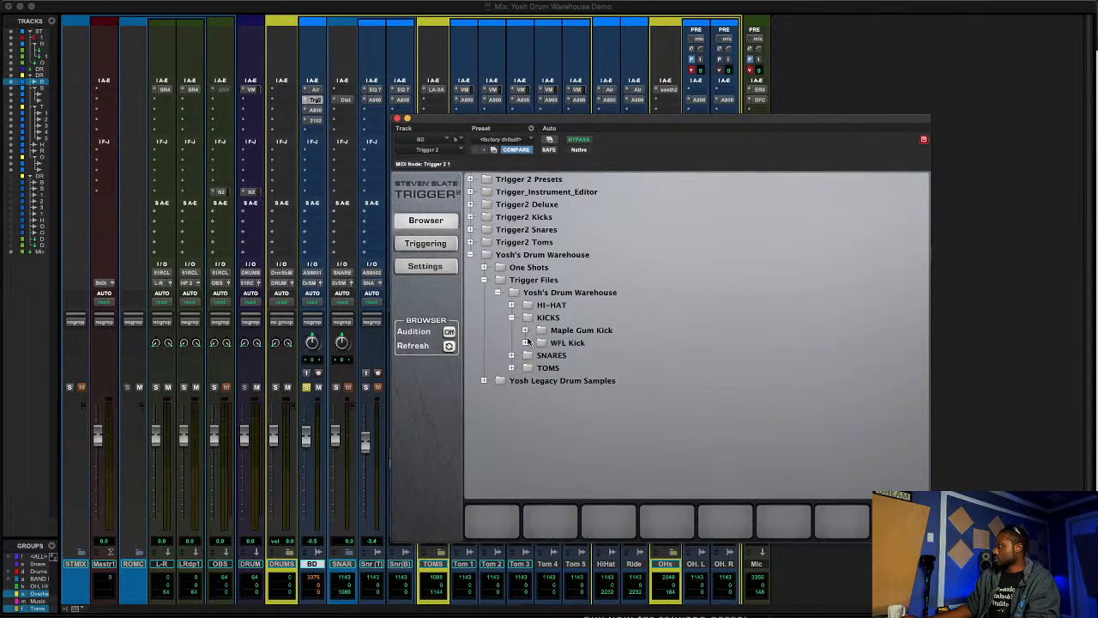
left_click(525, 331)
left_click(570, 342)
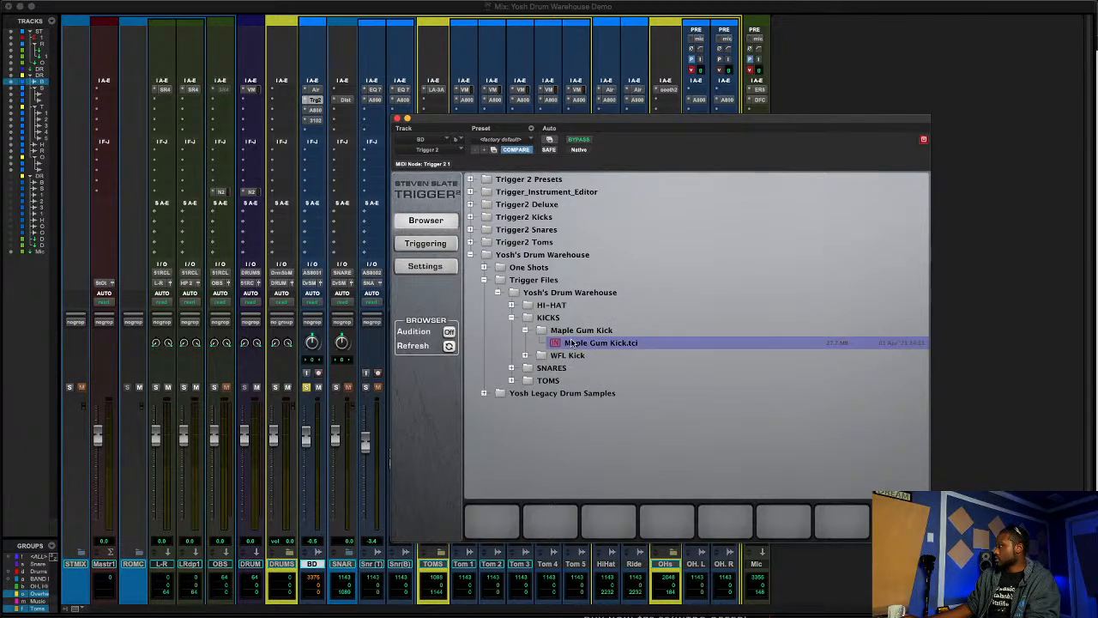
- Turn on browser Audition and compare Maple Gum Kick.tci with the three WFL Kick samples during playback
left_click(448, 331)
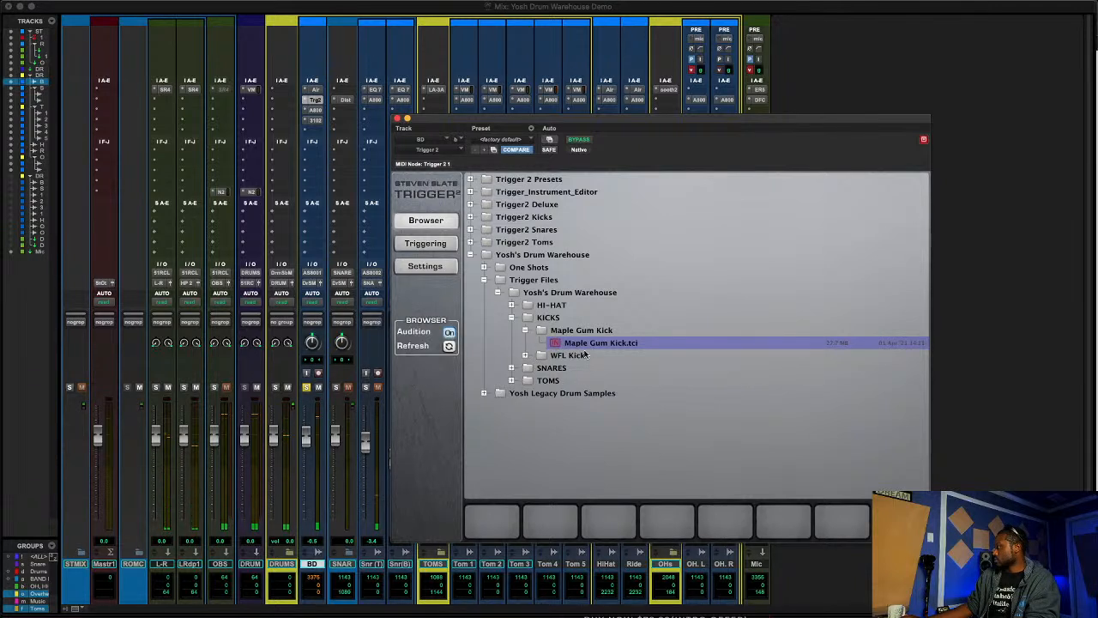
left_click(524, 356)
left_click(563, 369)
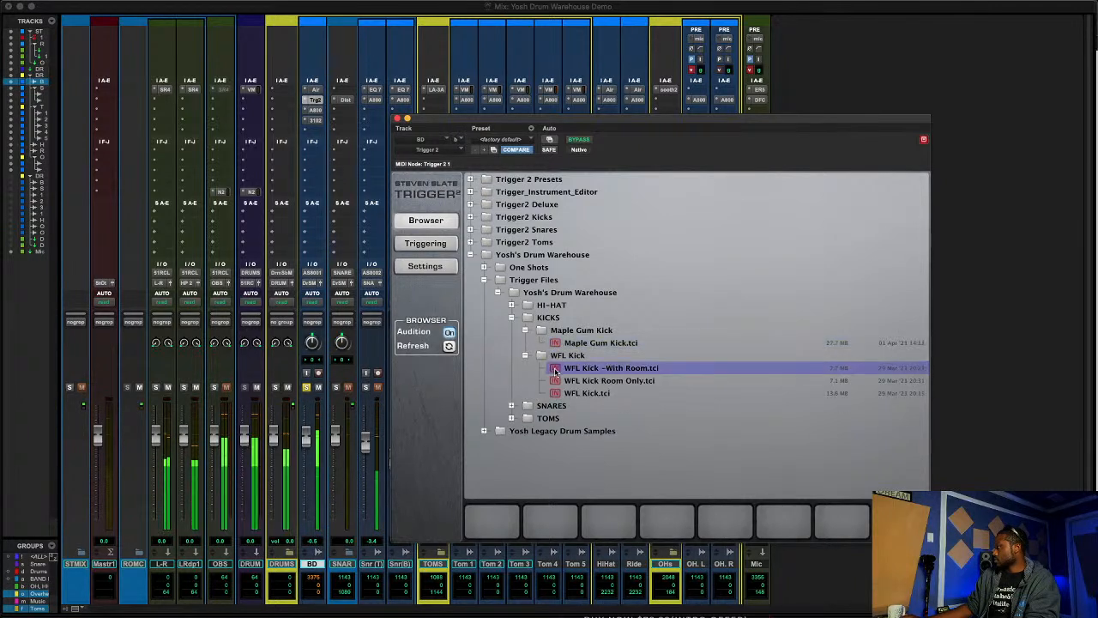
left_click(557, 380)
left_click(554, 393)
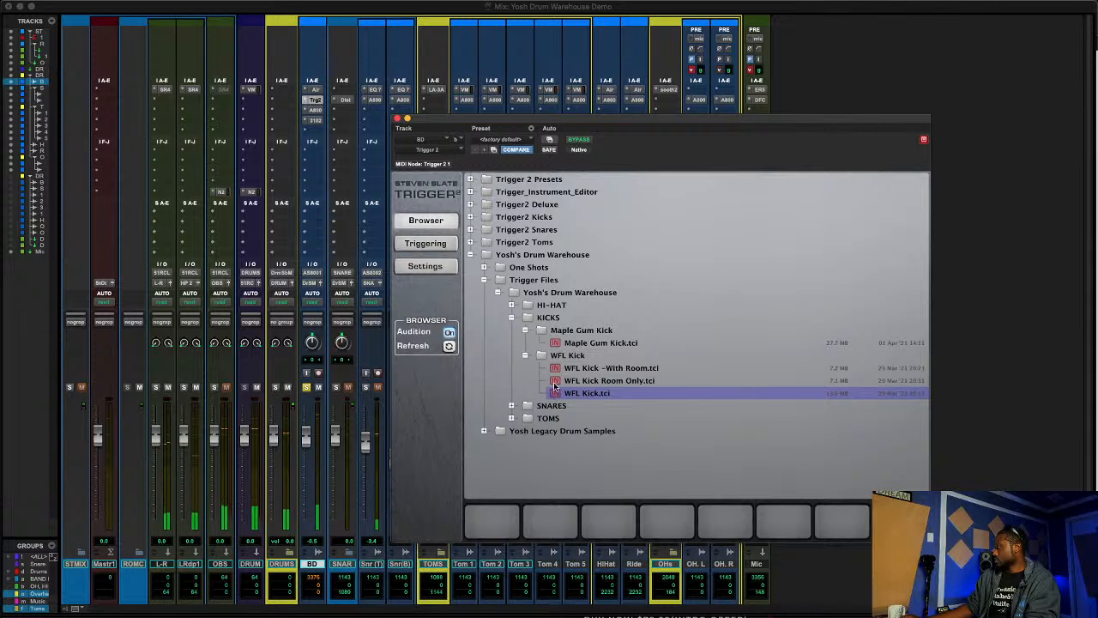
left_click(555, 380)
left_click(558, 368)
left_click(558, 344)
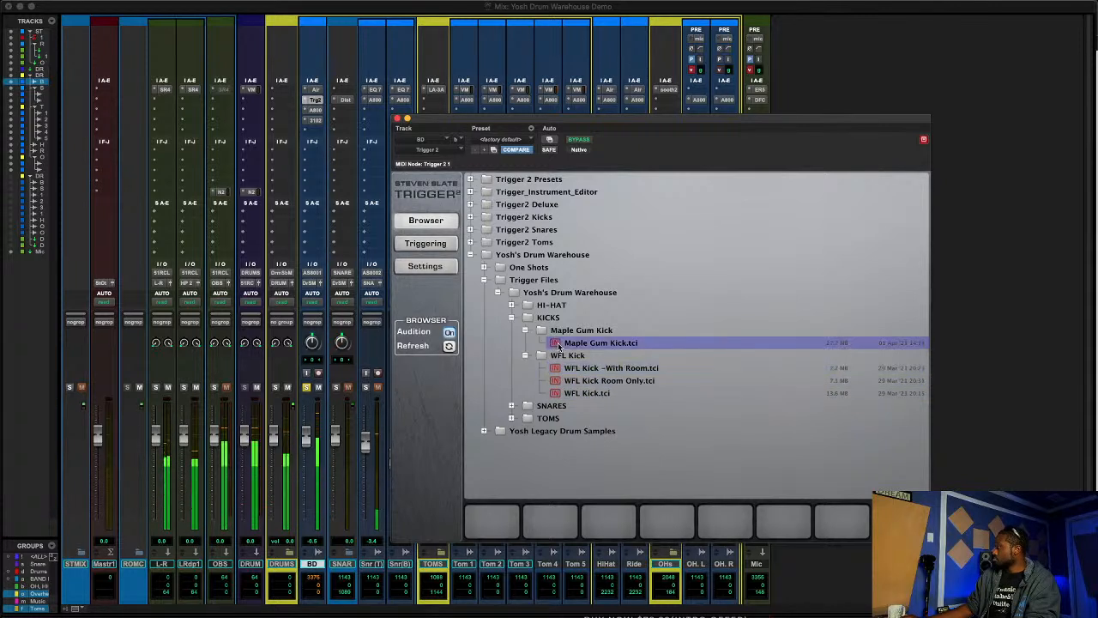
- Load WFL Kick.tci into the first sample slot and return to the triggering view
left_click(555, 393)
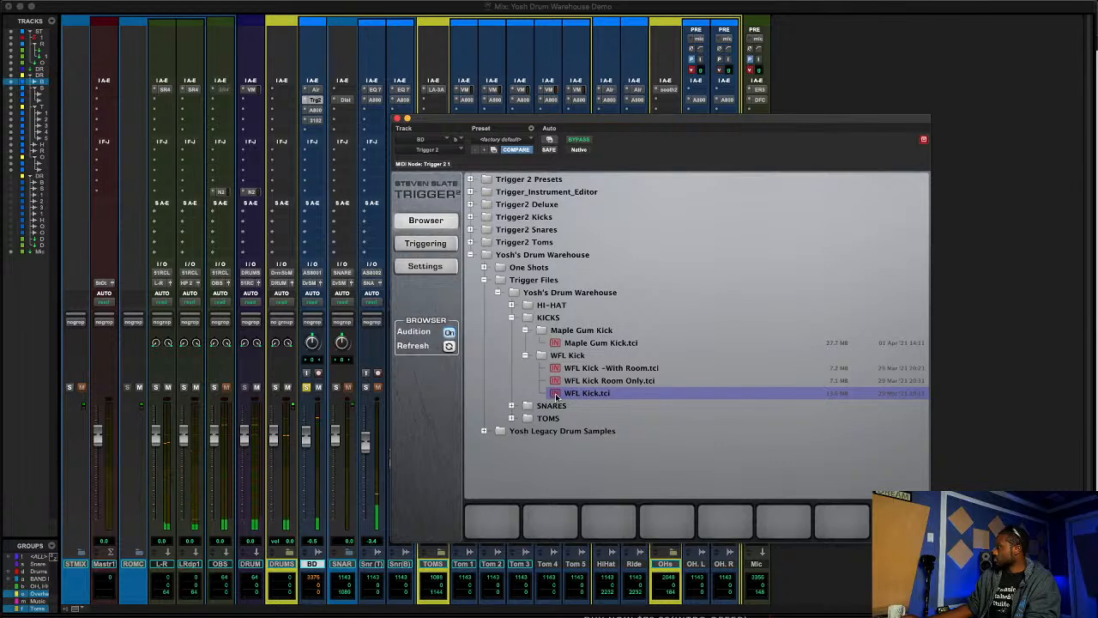
left_click(483, 517)
left_click_drag(483, 518, 483, 518)
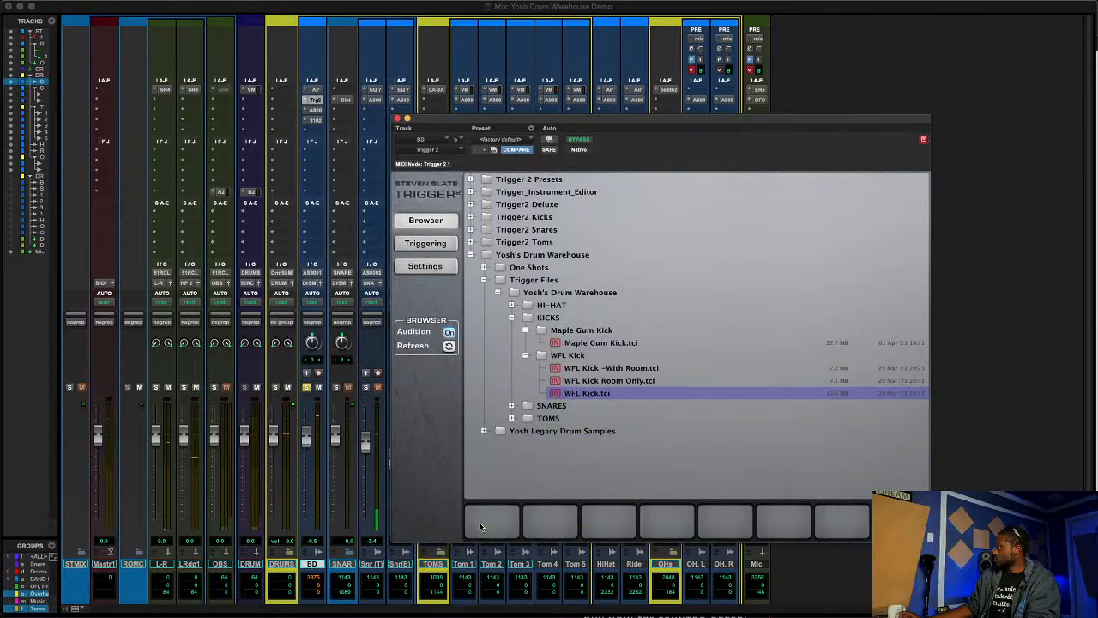
left_click(428, 243)
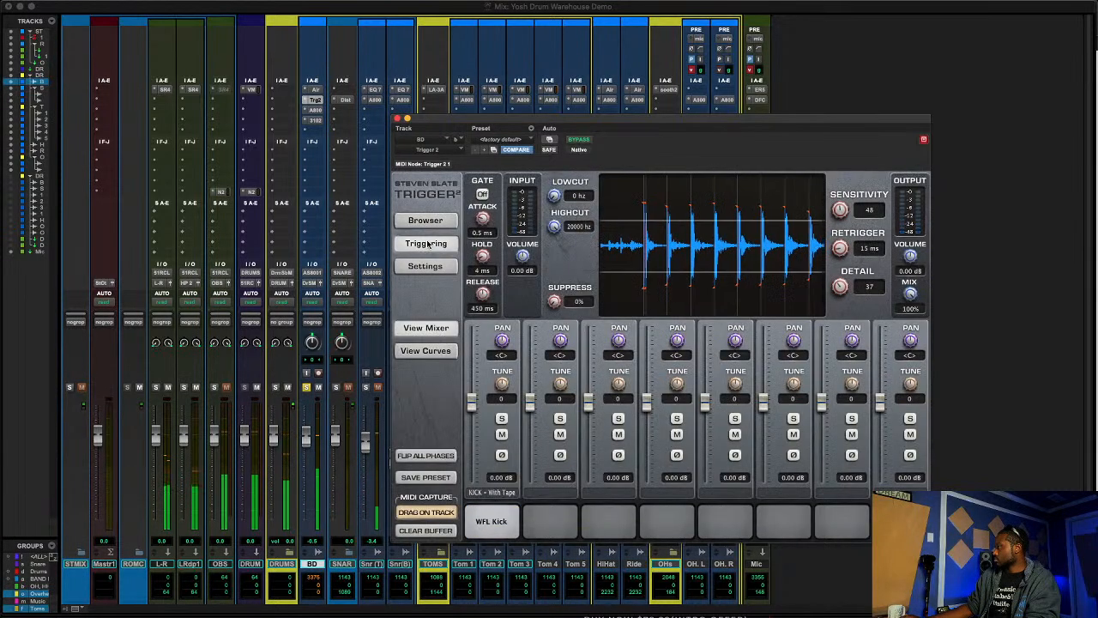
- Compare the With Tape and No Tape versions of the WFL Kick slot, leaving it on Kick - No Tape
left_click(492, 493)
left_click(496, 510)
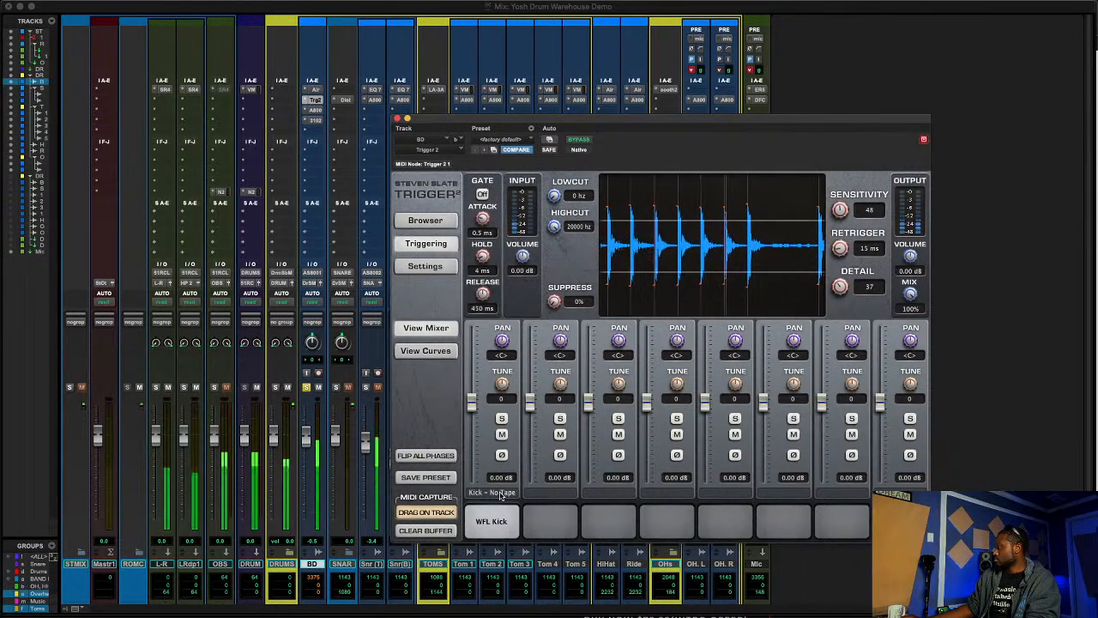
left_click(500, 493)
left_click(497, 502)
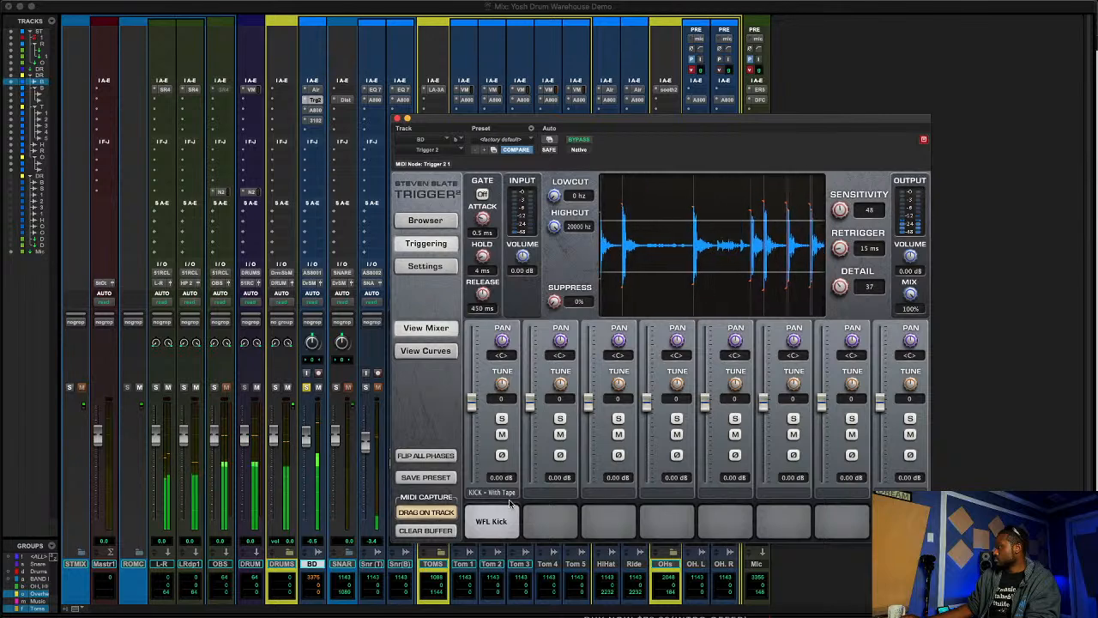
left_click(505, 494)
left_click(497, 509)
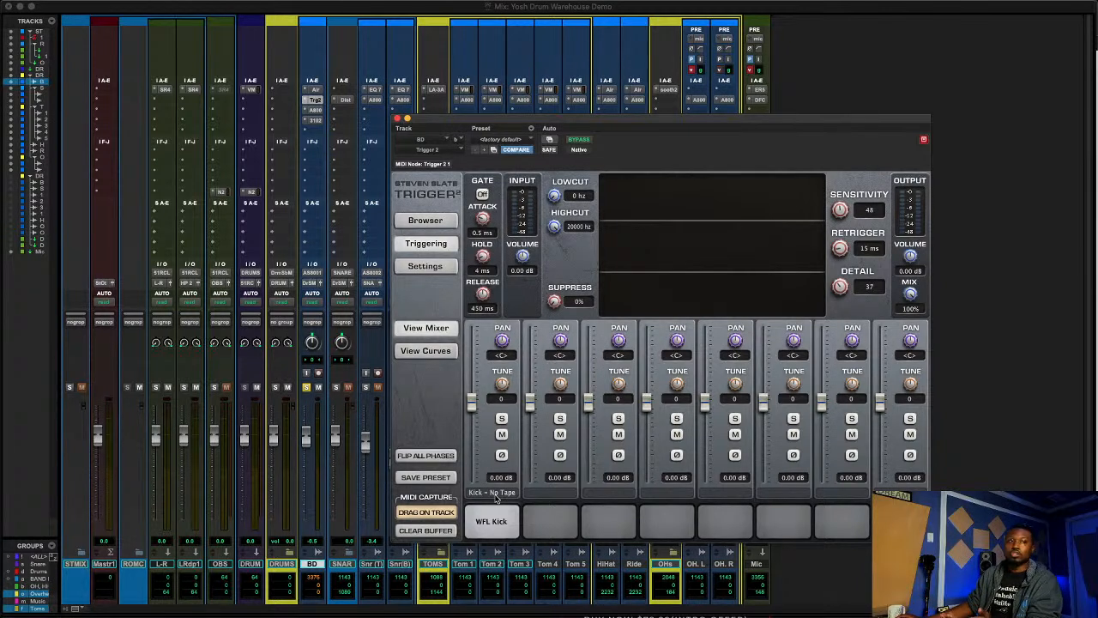
left_click(495, 496)
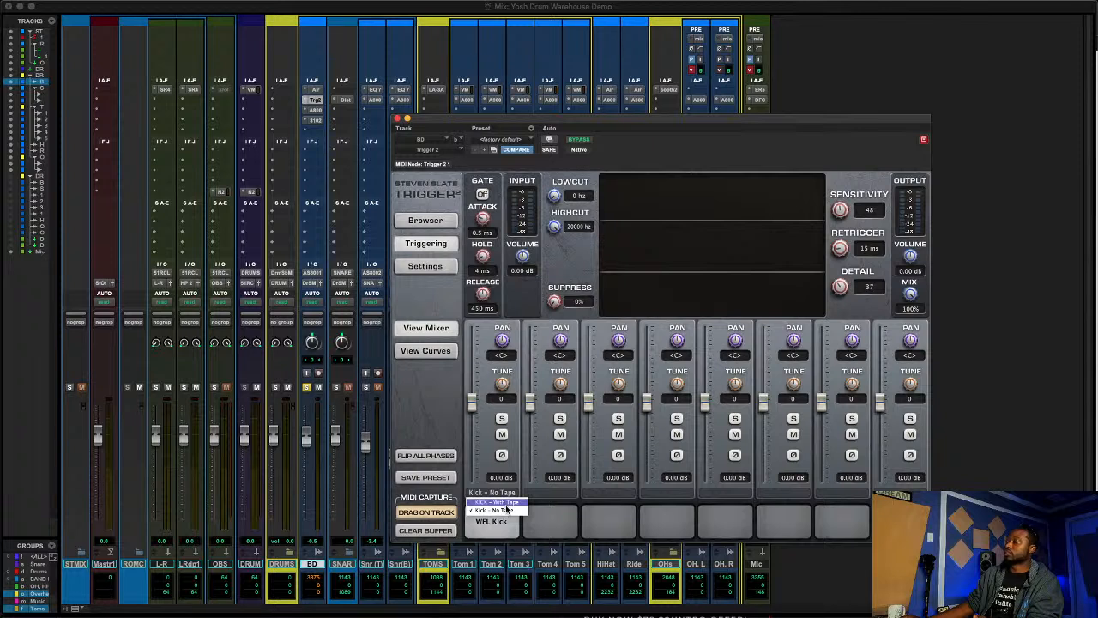
- Unsolo the BD track and play back the drums with the SNARE track muted
left_click(215, 388, "super")
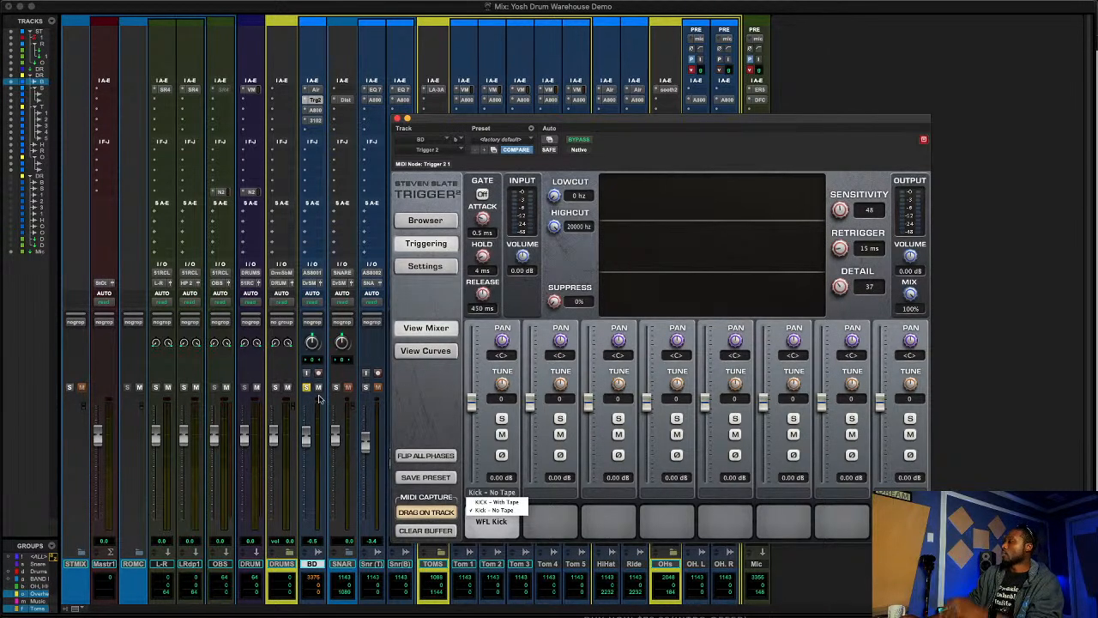
left_click(306, 389)
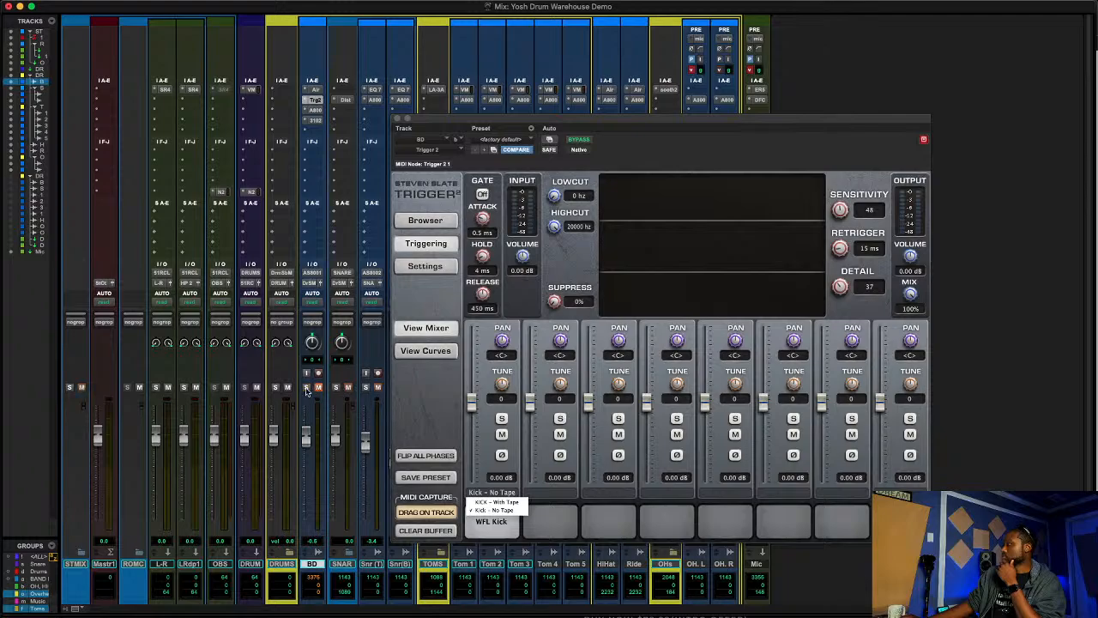
left_click_drag(480, 123, 525, 68)
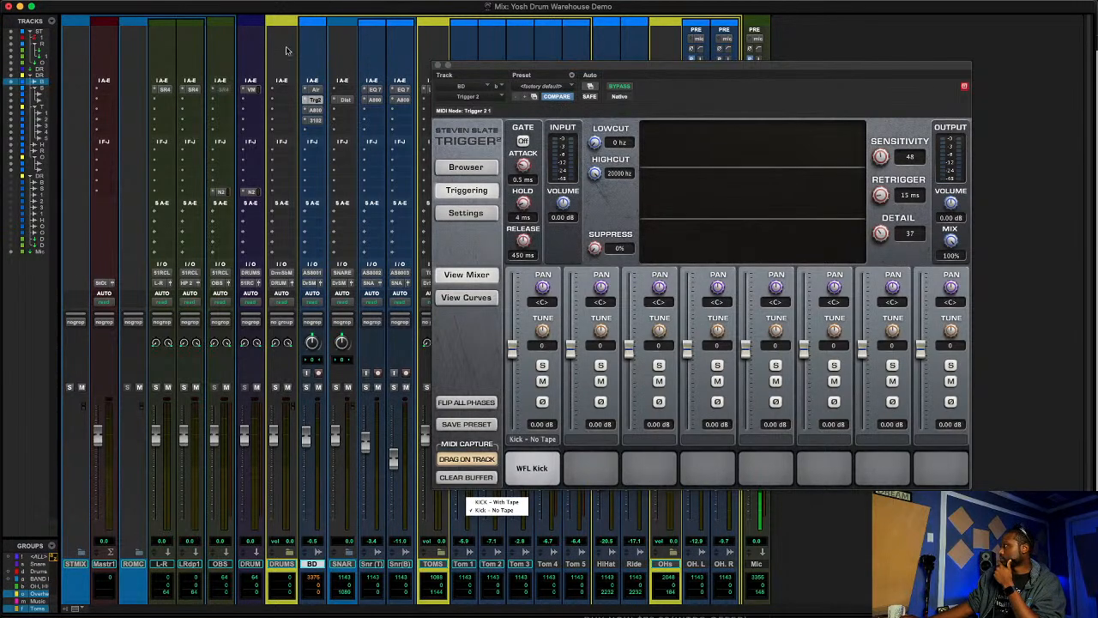
left_click_drag(477, 70, 415, 38)
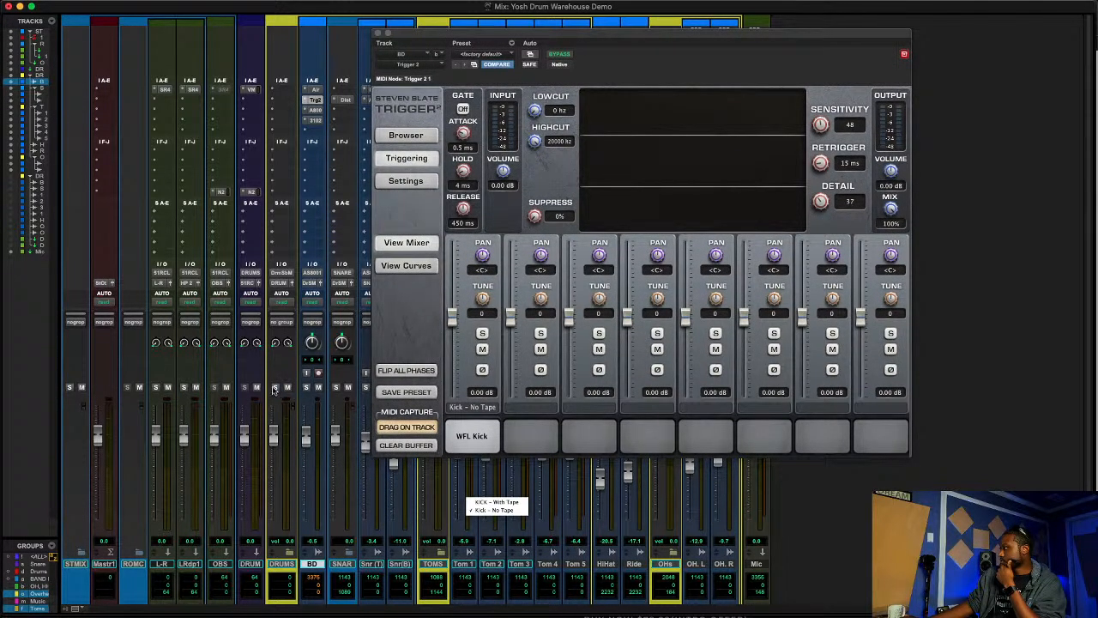
left_click(349, 388)
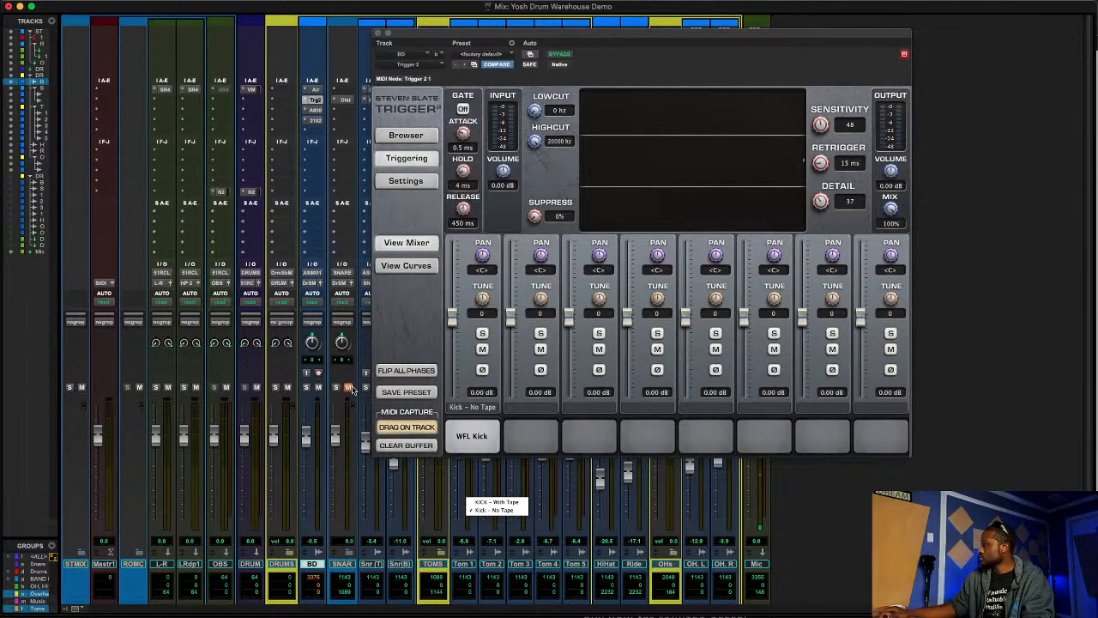
key("space")
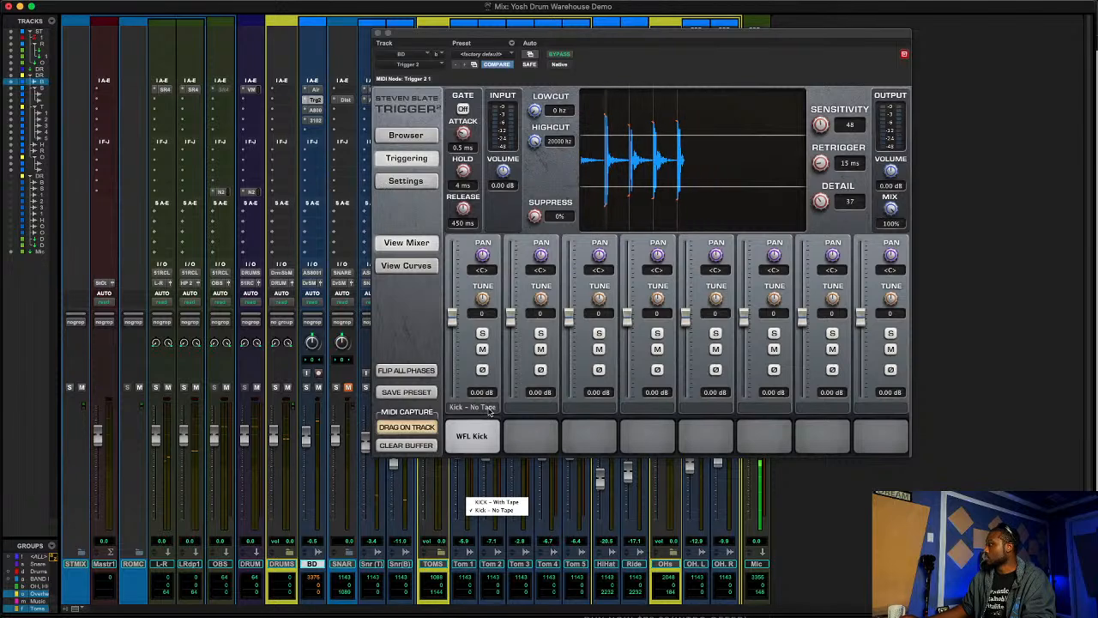
- Switch the WFL Kick slot to KICK - With Tape and raise the retrigger time to 32 ms
left_click_drag(465, 36, 339, 21)
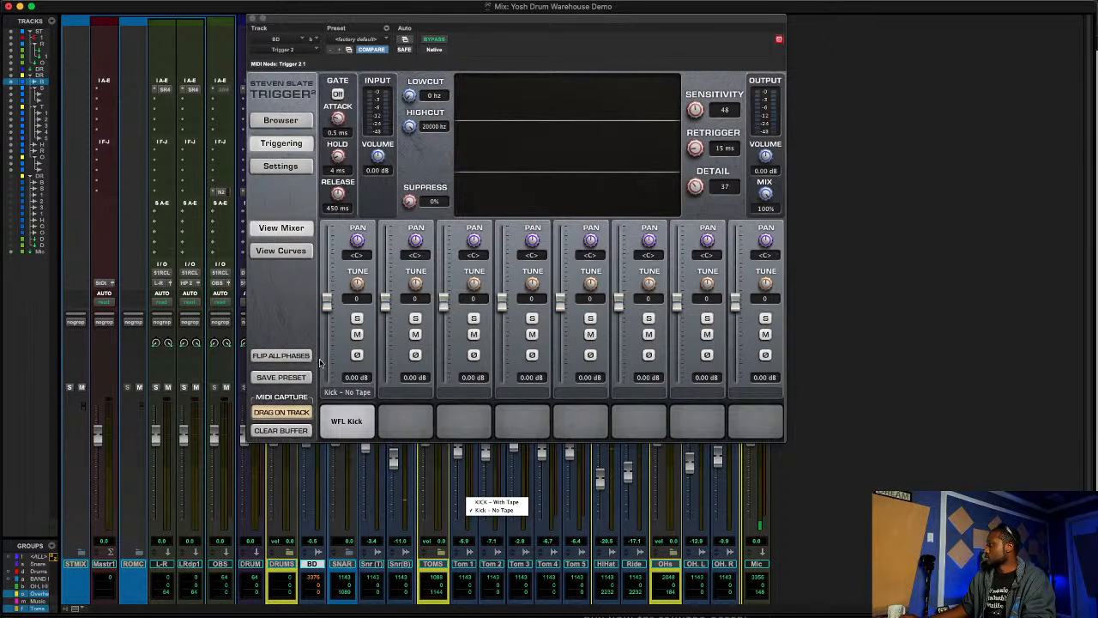
left_click(347, 397)
left_click(361, 394)
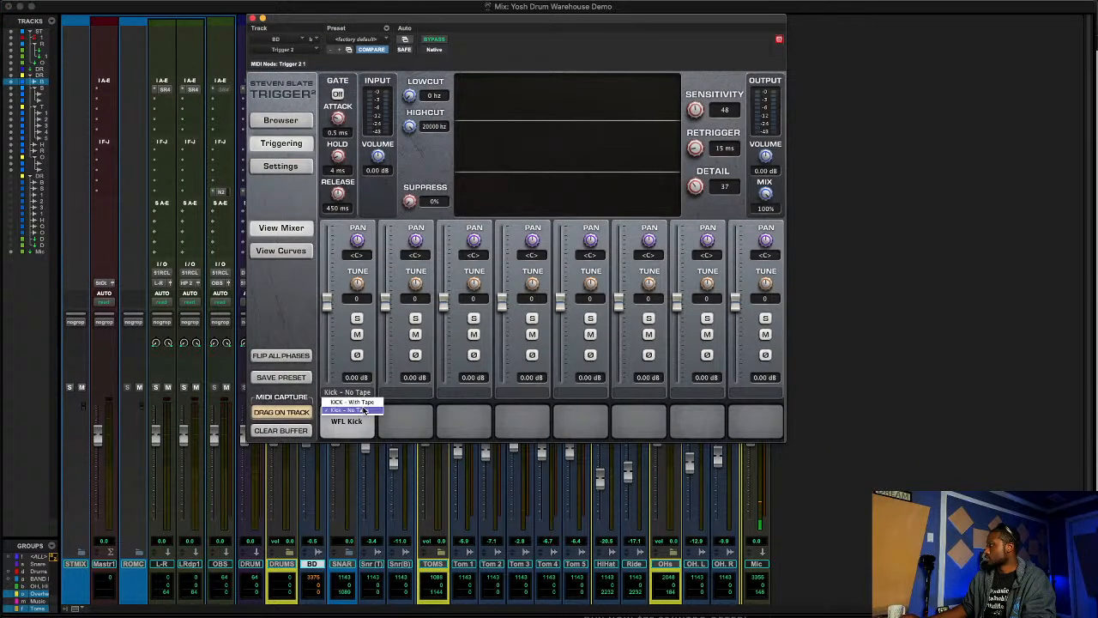
left_click(363, 403)
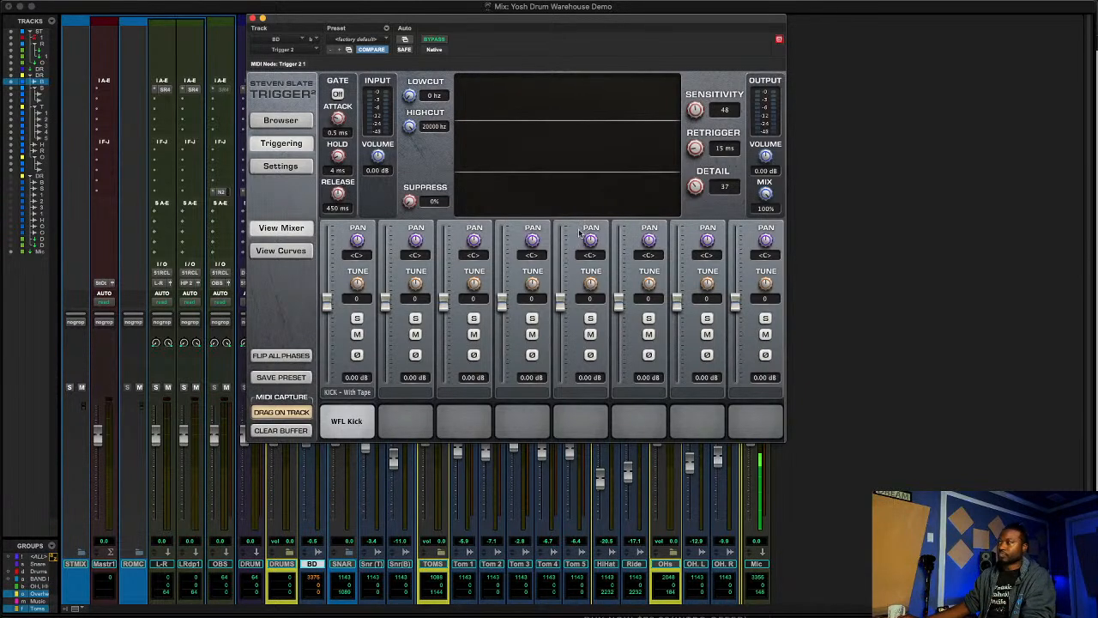
left_click_drag(697, 153, 695, 140)
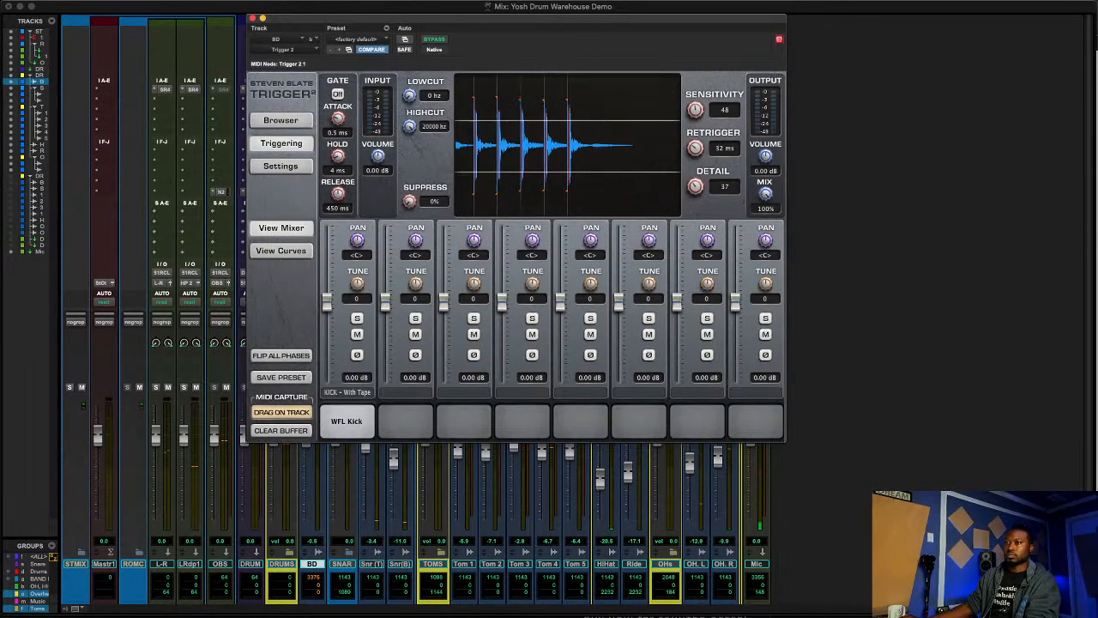
- Compare the No Tape and With Tape versions of WFL Kick during drum playback, finishing on Kick - No Tape
left_click(353, 393)
left_click(364, 414)
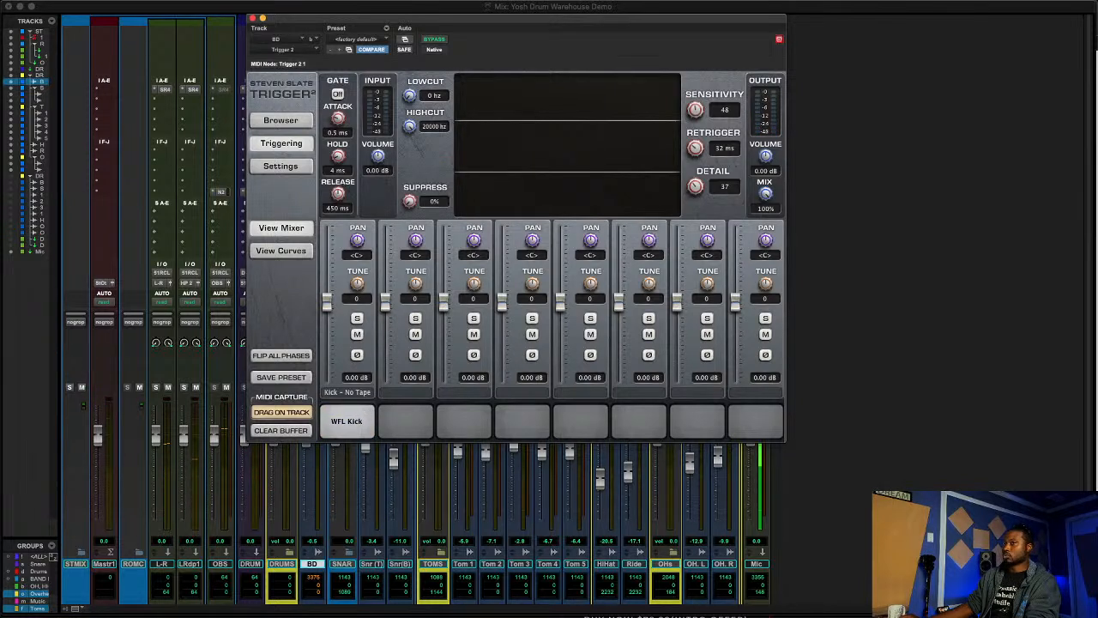
key("space")
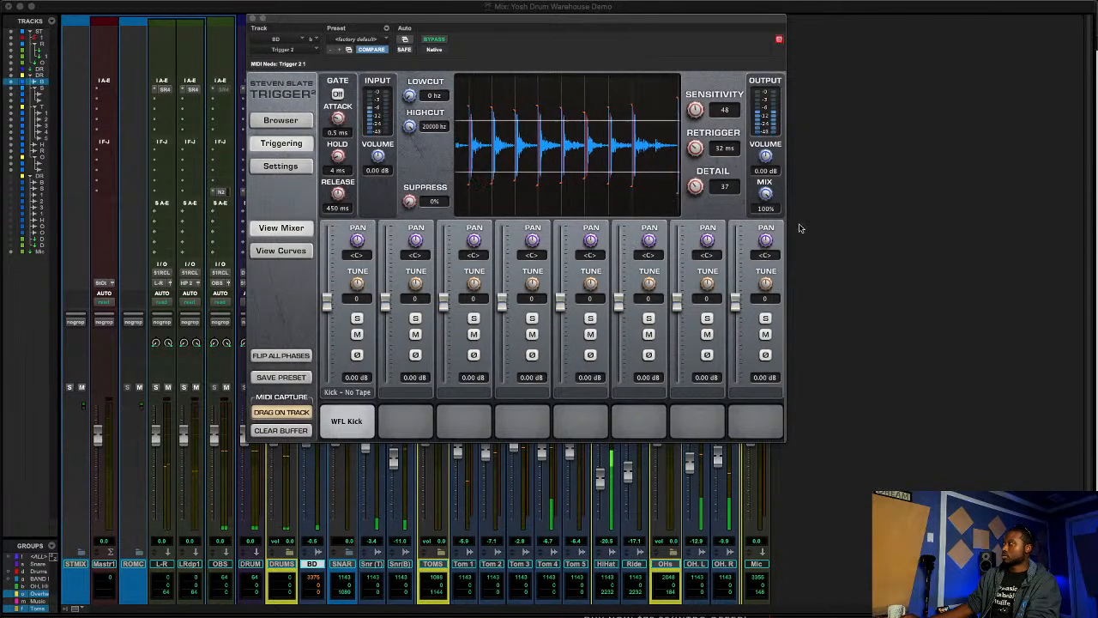
left_click(346, 392)
left_click(352, 409)
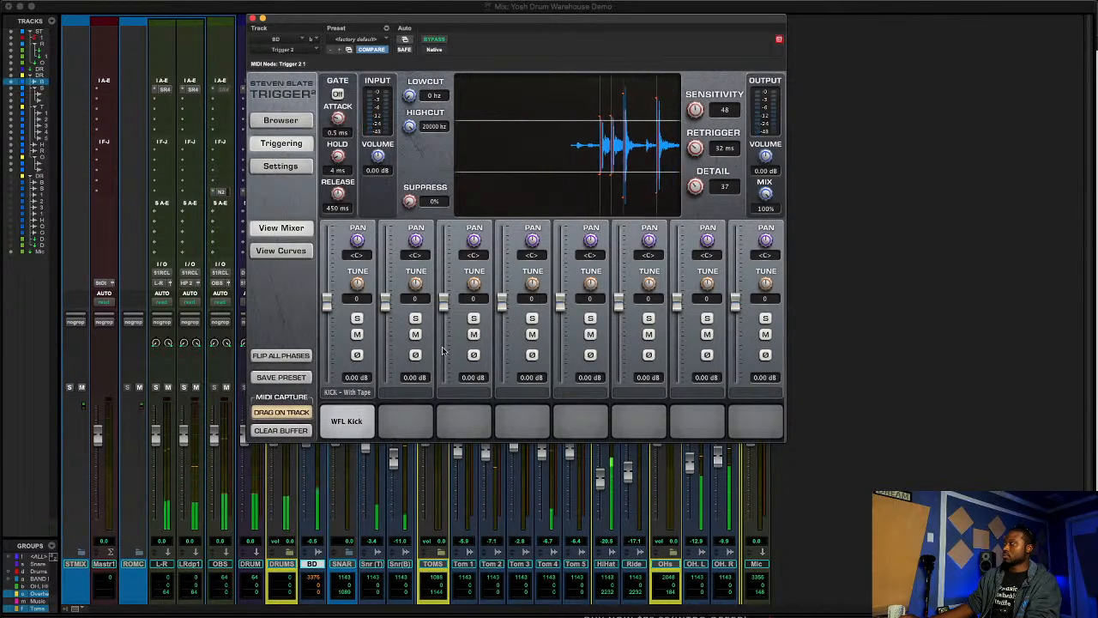
left_click(354, 394)
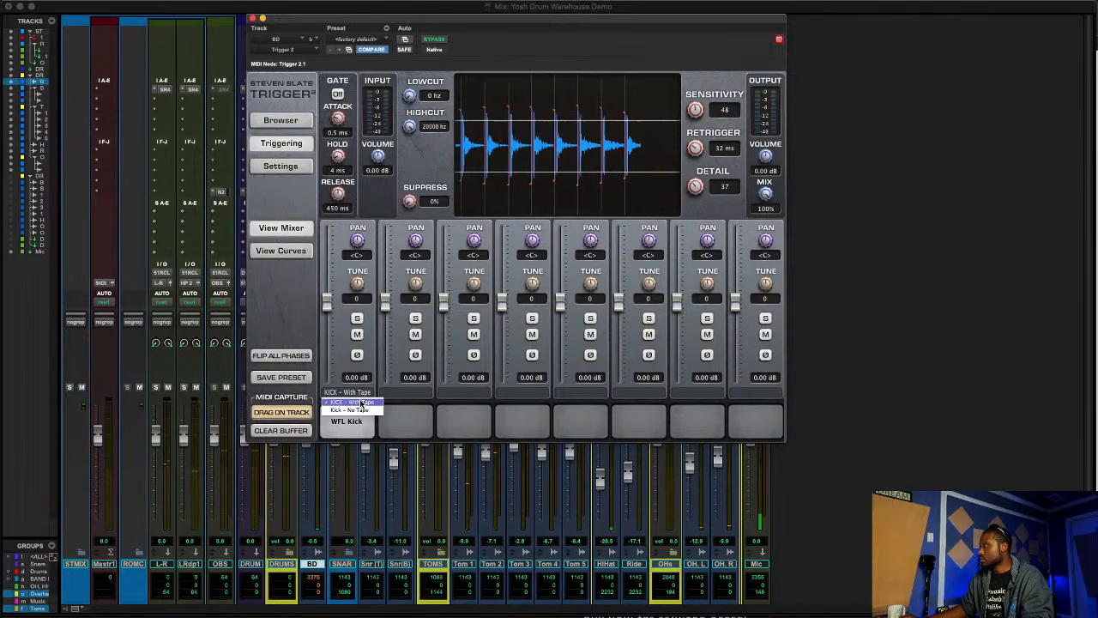
left_click(360, 410)
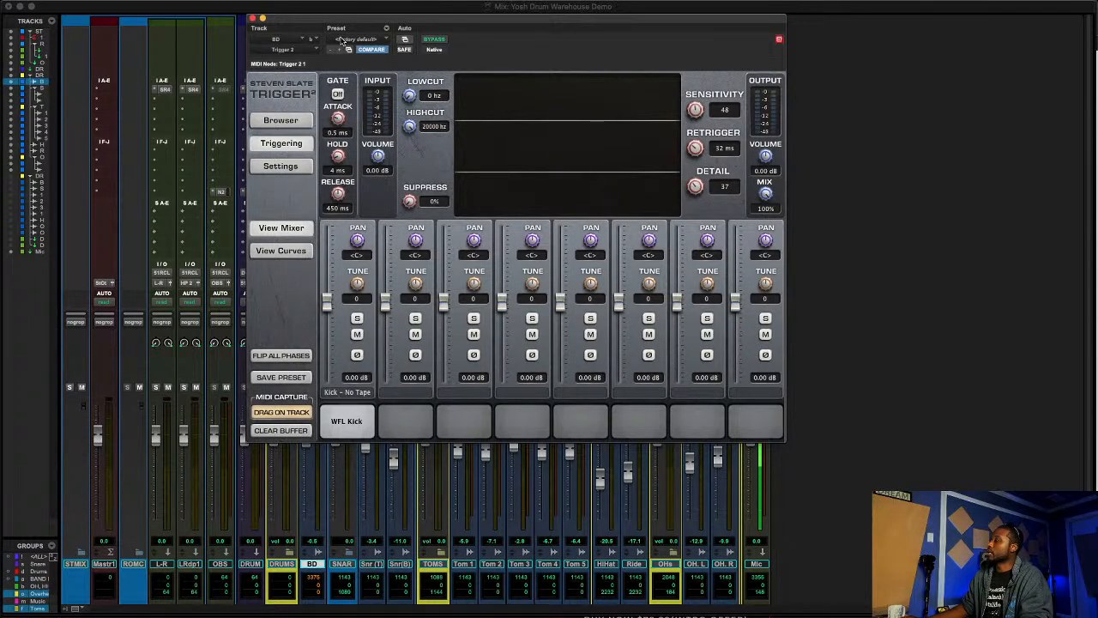
- Move the Trigger 2 window clear of the kick channel and lower its Mix to 51%
left_click_drag(341, 16, 343, 20)
left_click_drag(533, 53, 580, 85)
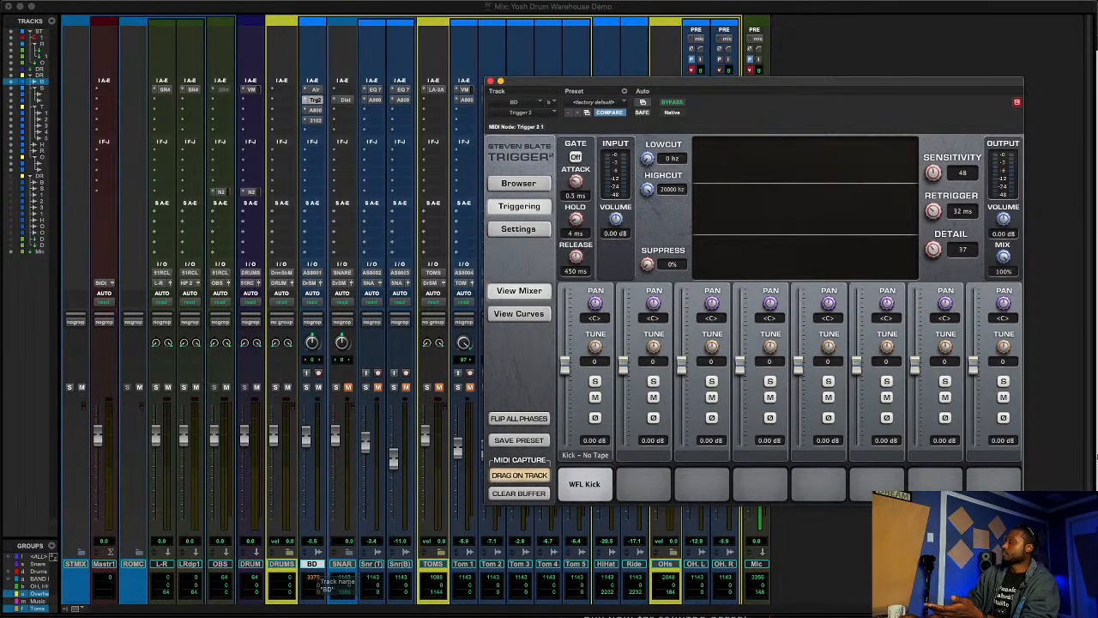
left_click_drag(1004, 256, 1007, 214)
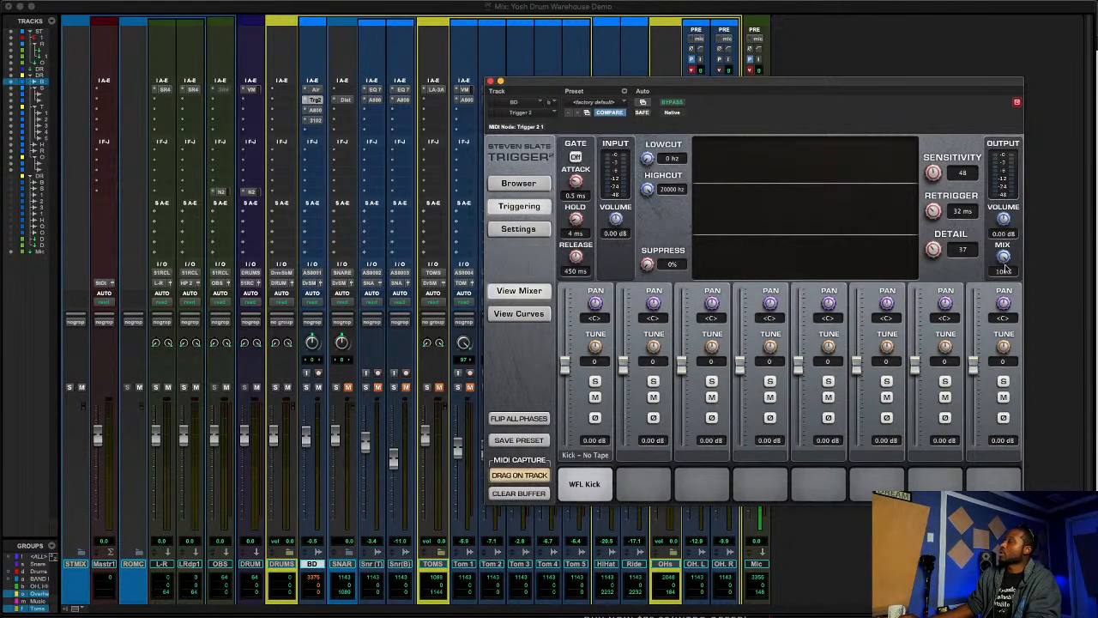
left_click_drag(1004, 257, 1005, 333)
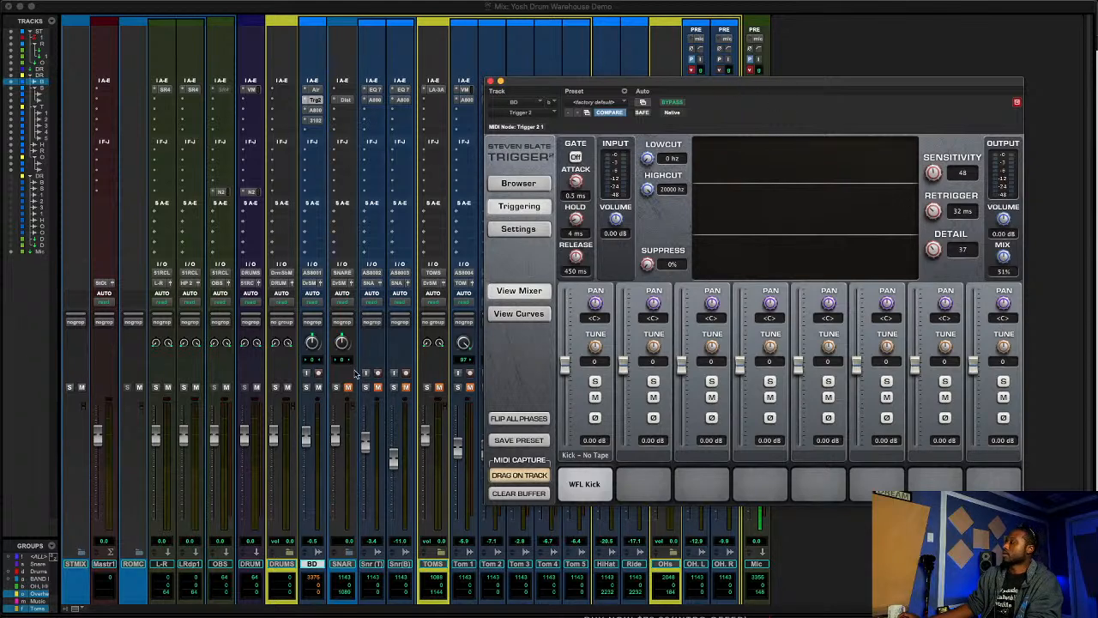
- Play back the drums while comparing Mix settings between 0% and 100%, finishing at 100%
key("space")
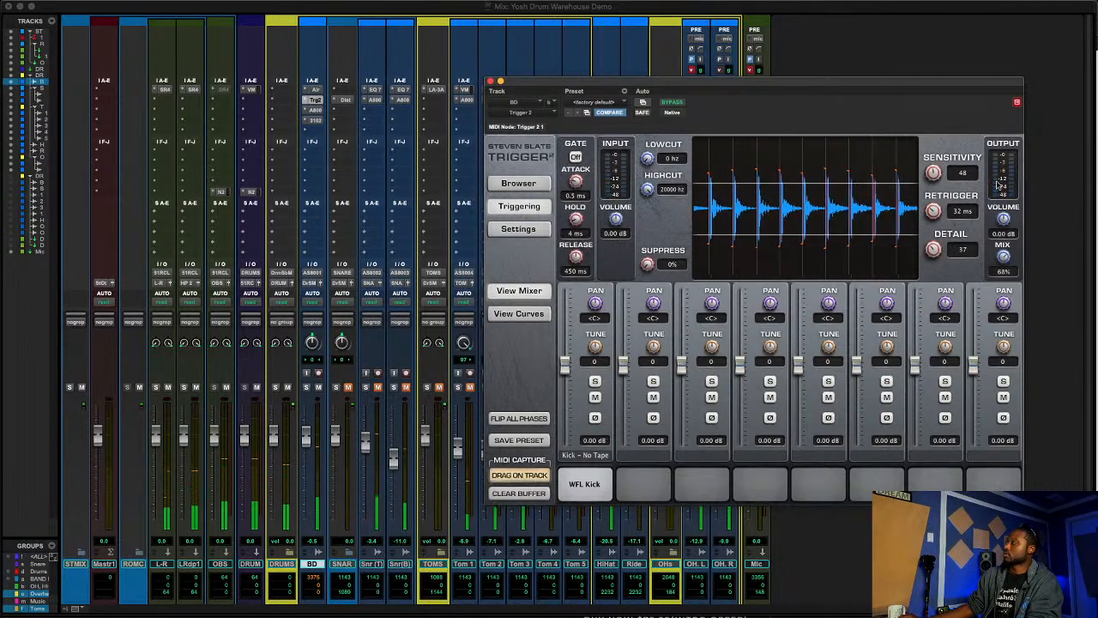
left_click_drag(1003, 266, 998, 318)
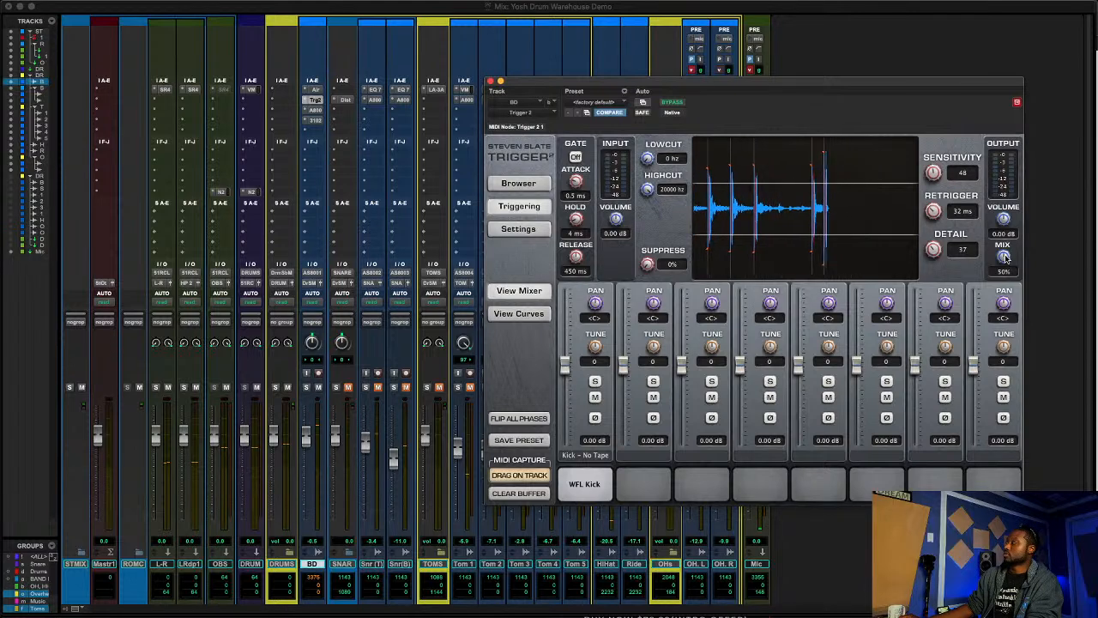
left_click_drag(1005, 257, 1003, 279)
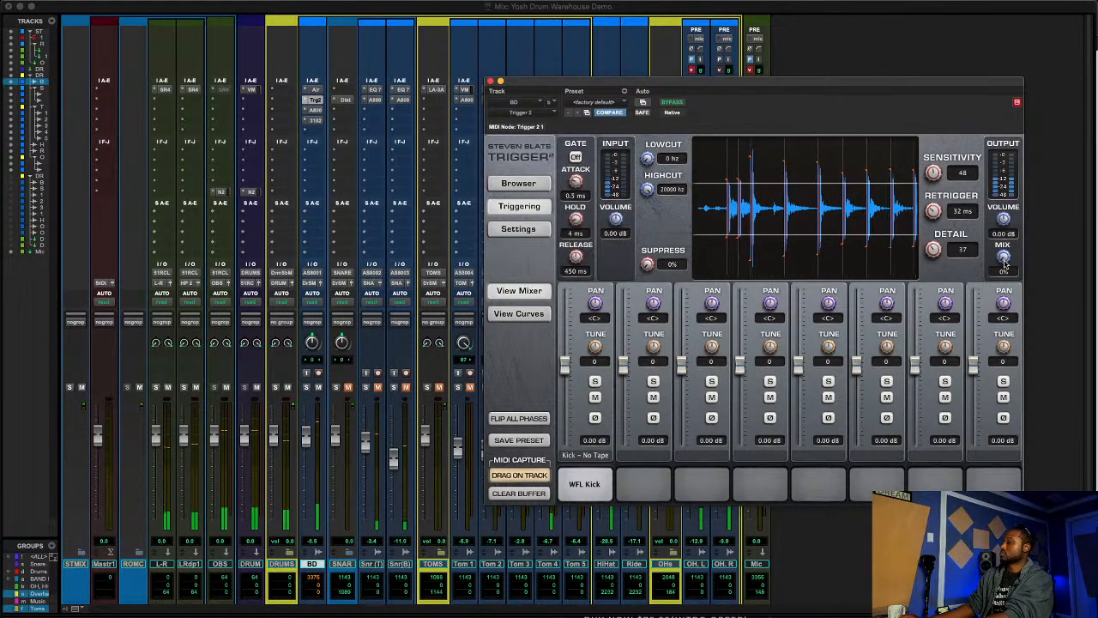
left_click_drag(1005, 257, 1001, 197)
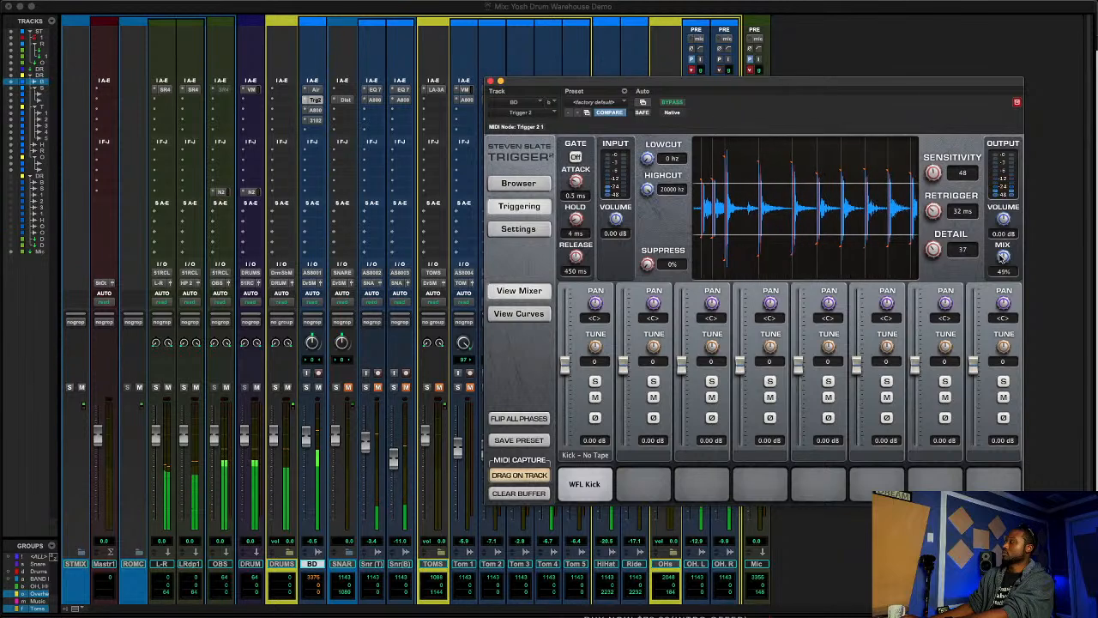
left_click_drag(1000, 257, 1001, 210)
key("space")
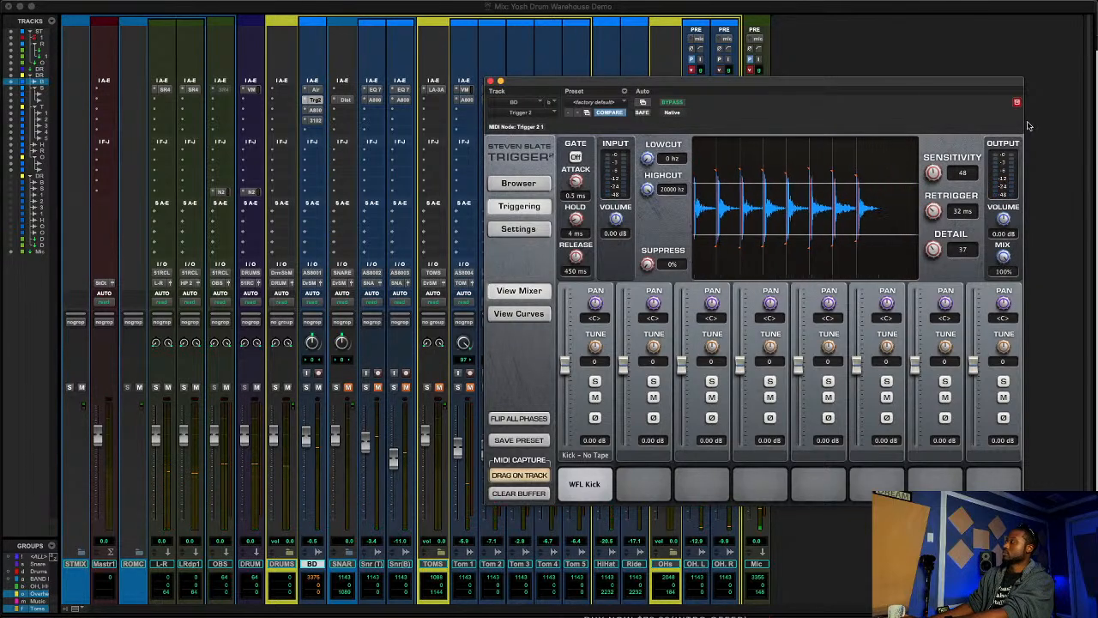
key("space")
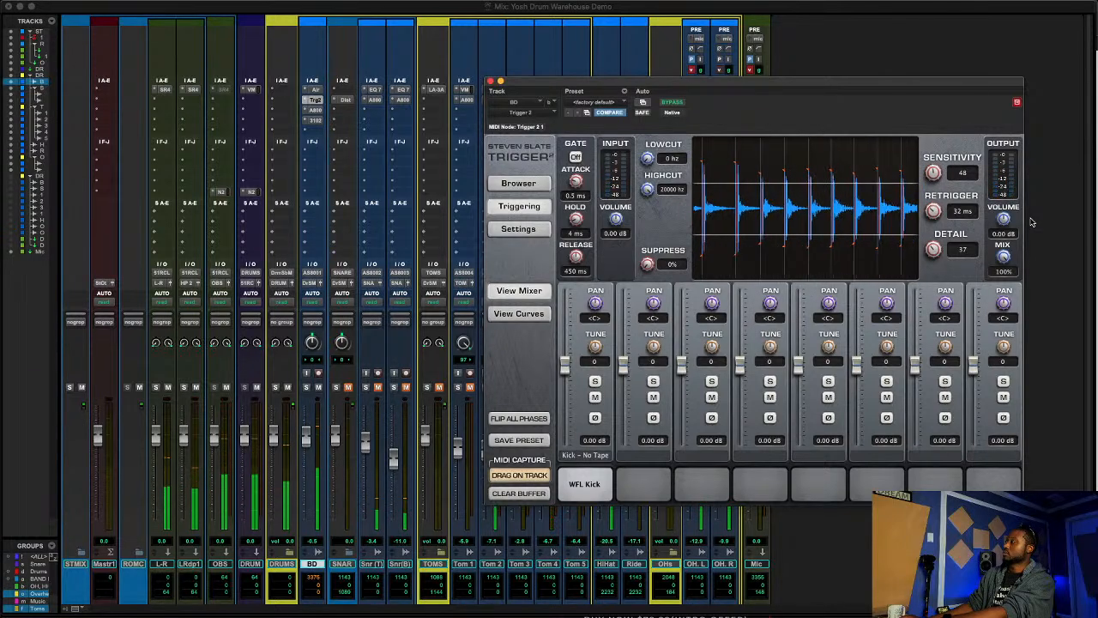
key("space")
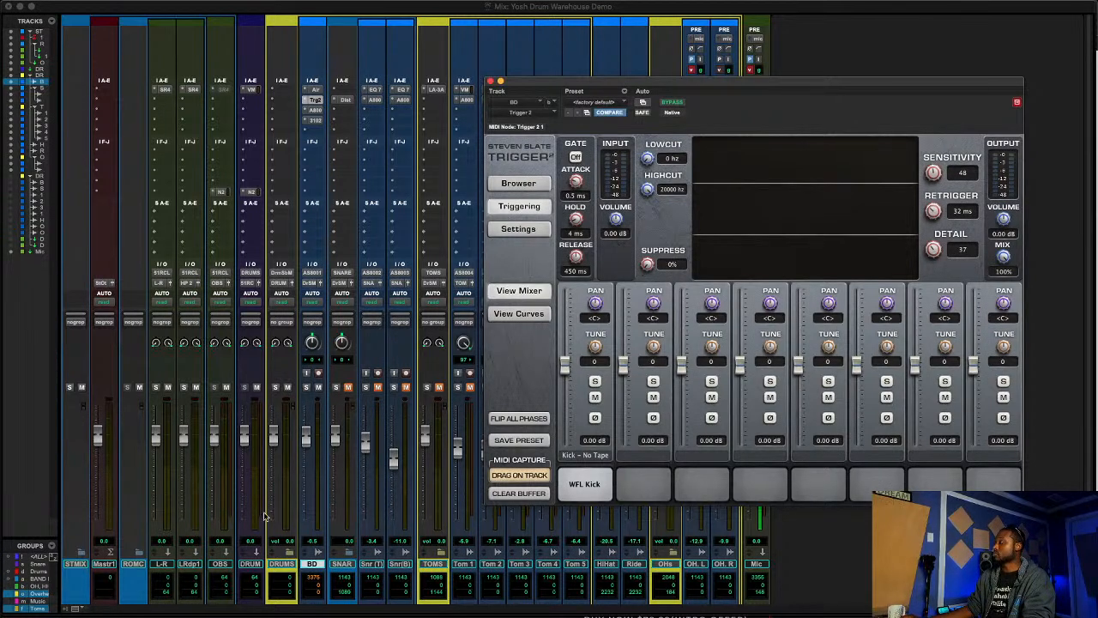
- Duplicate the BD track and rename the two kick tracks BD IN and BD OUT
left_click(314, 571)
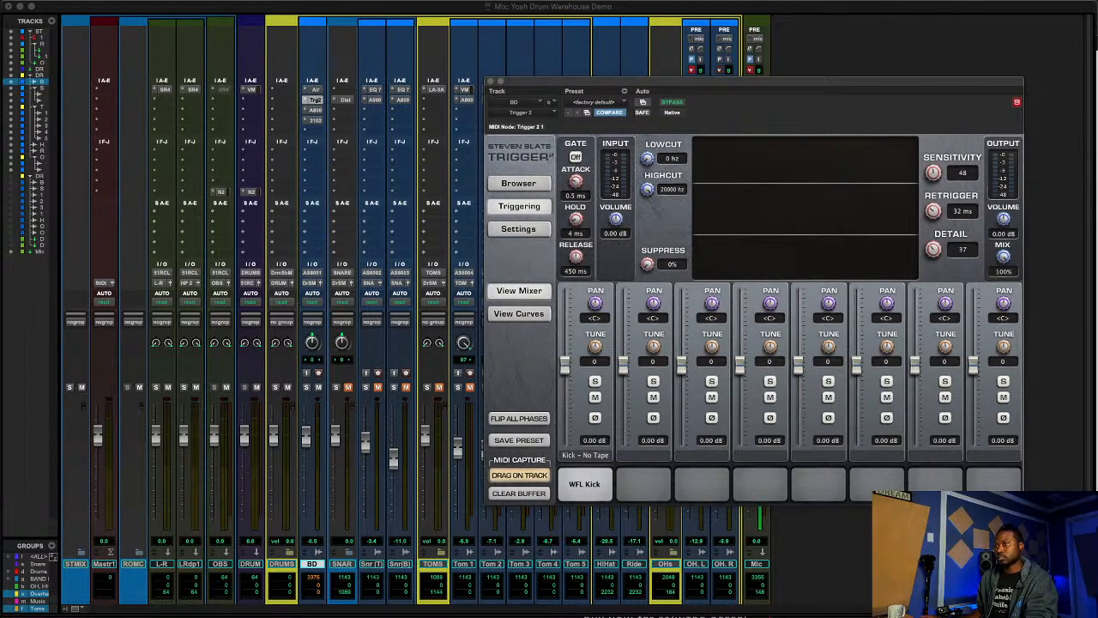
key("Return")
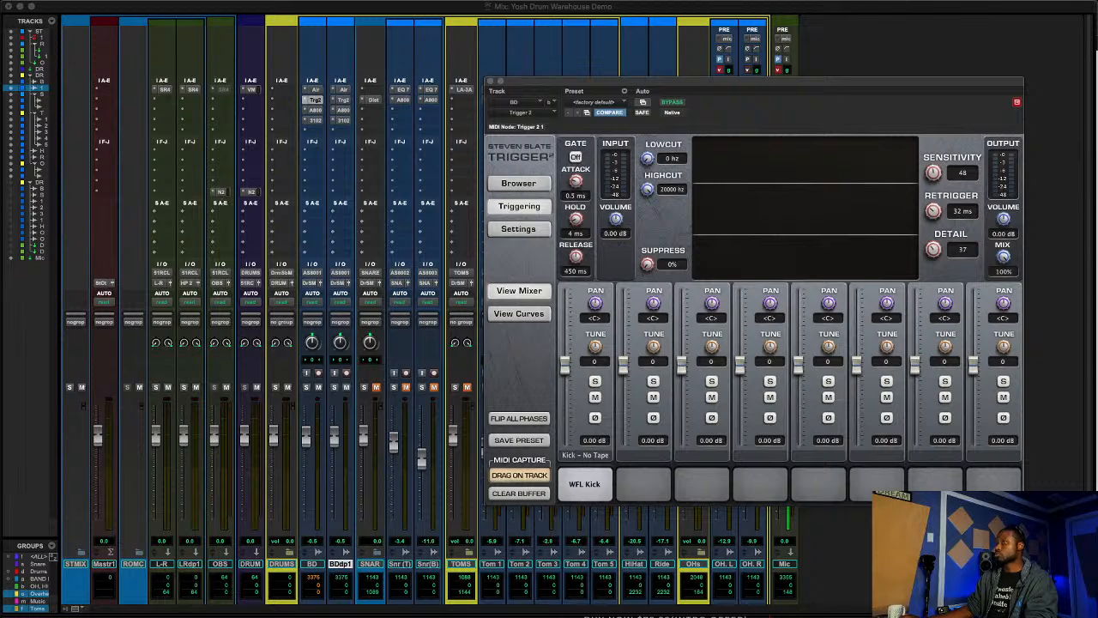
double_click(339, 565)
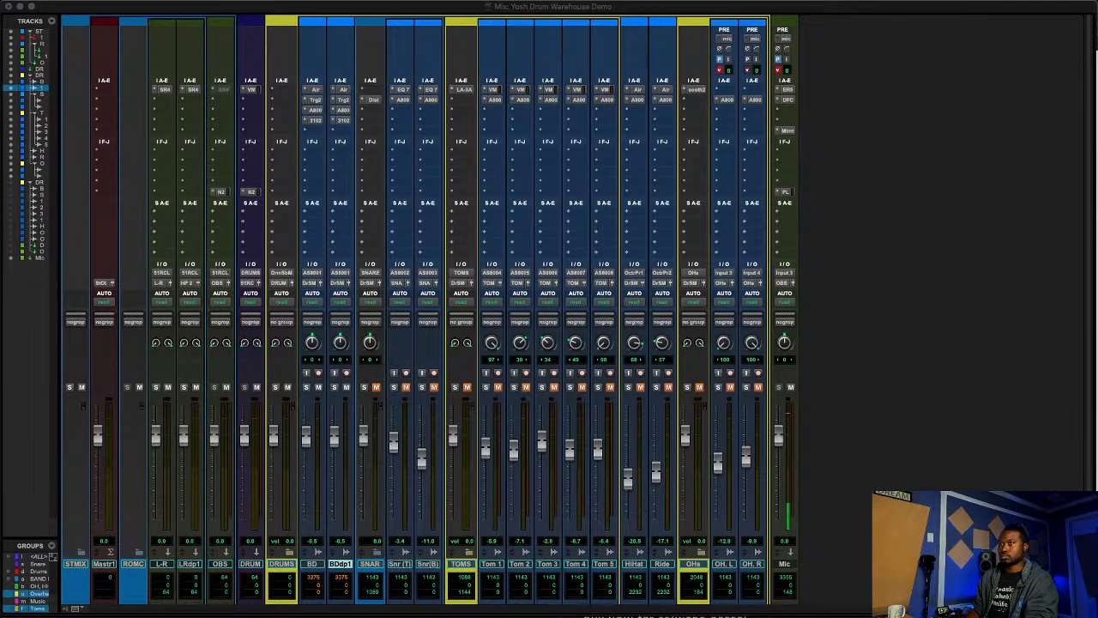
key("Return")
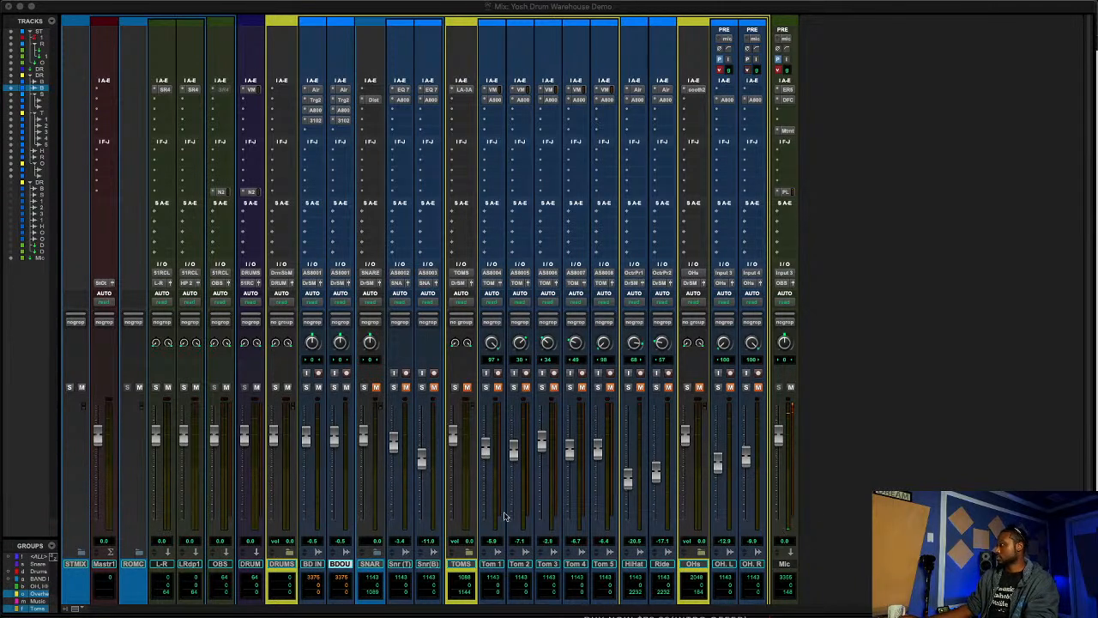
- Remove Trigger 2 from the BD OUT track and balance both kick tracks by ear during playback
left_click(346, 100)
left_click(360, 33)
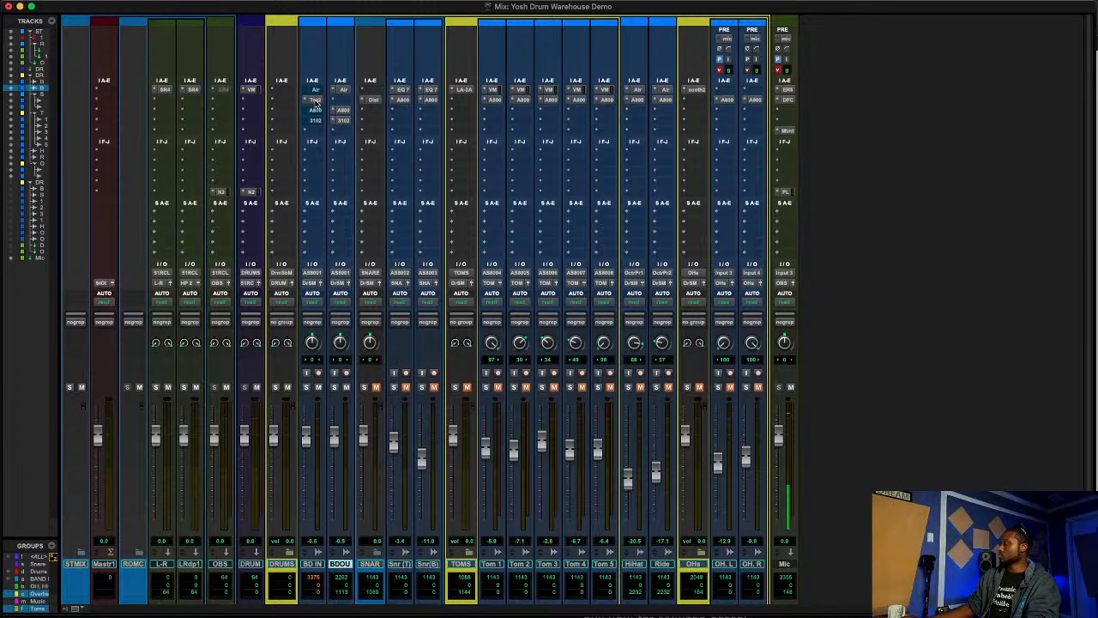
key("space")
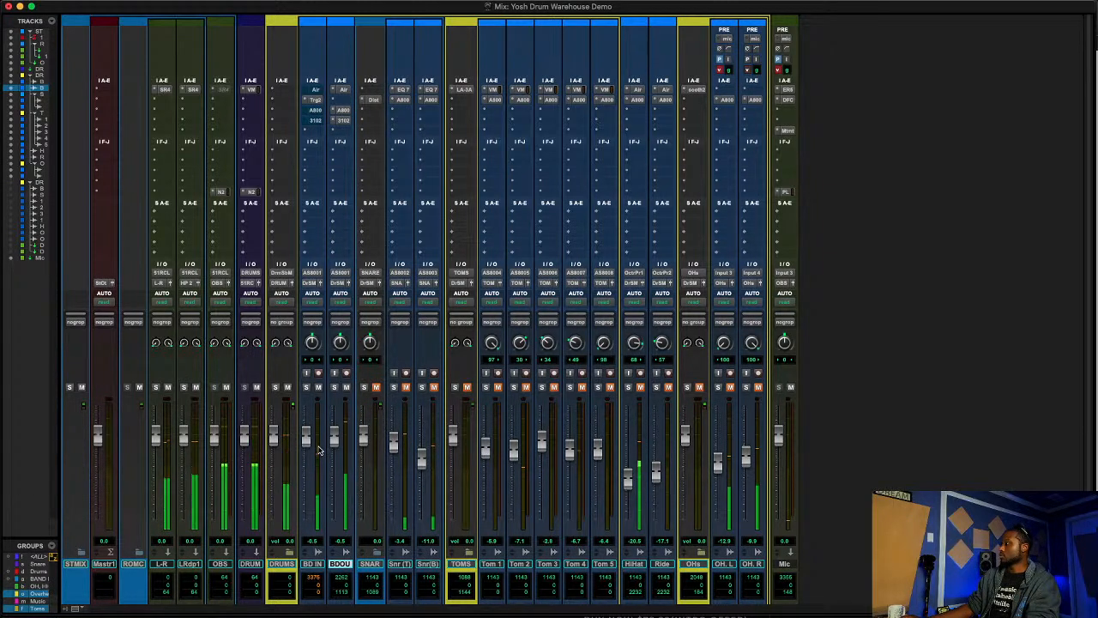
left_click(314, 100)
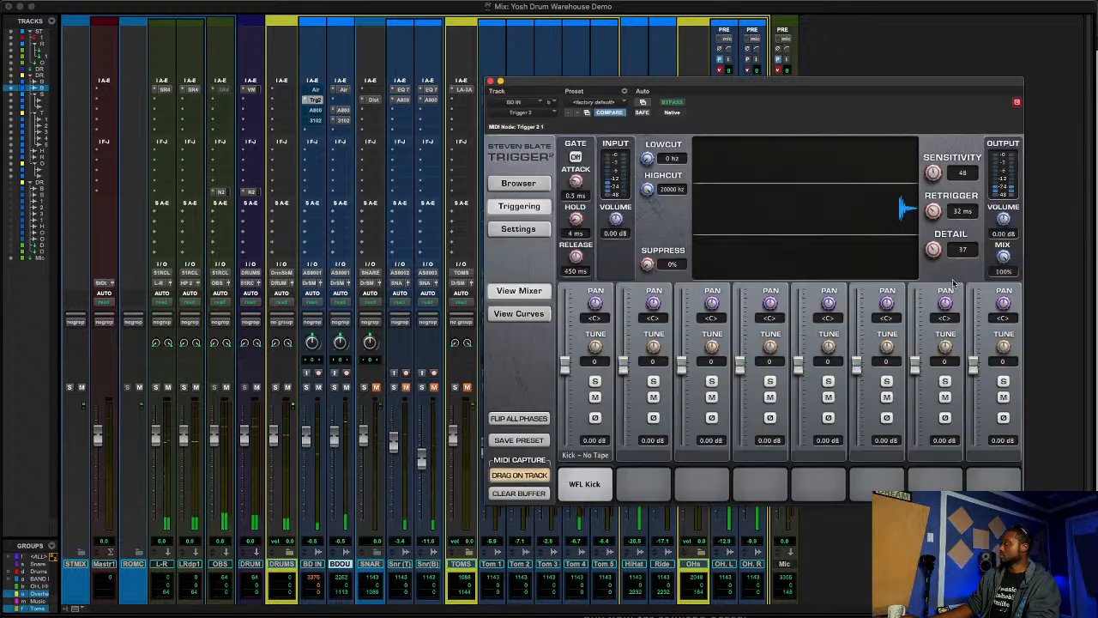
left_click(491, 81)
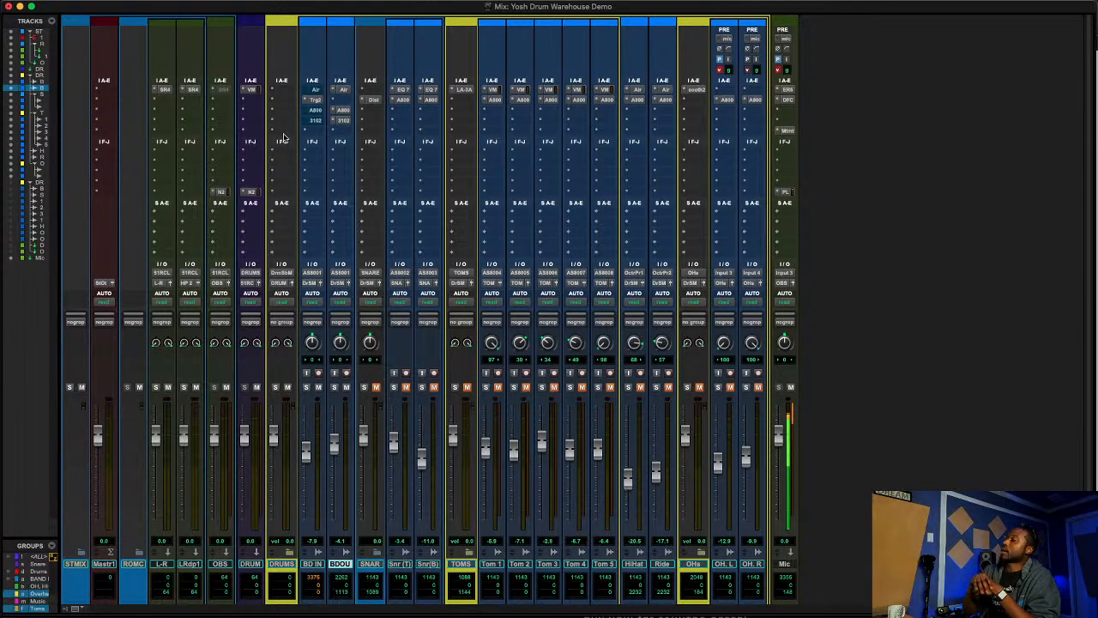
- Mute BD OUT and set Detail to 34 in BD IN's Trigger 2 while playing back the drums
left_click(316, 101)
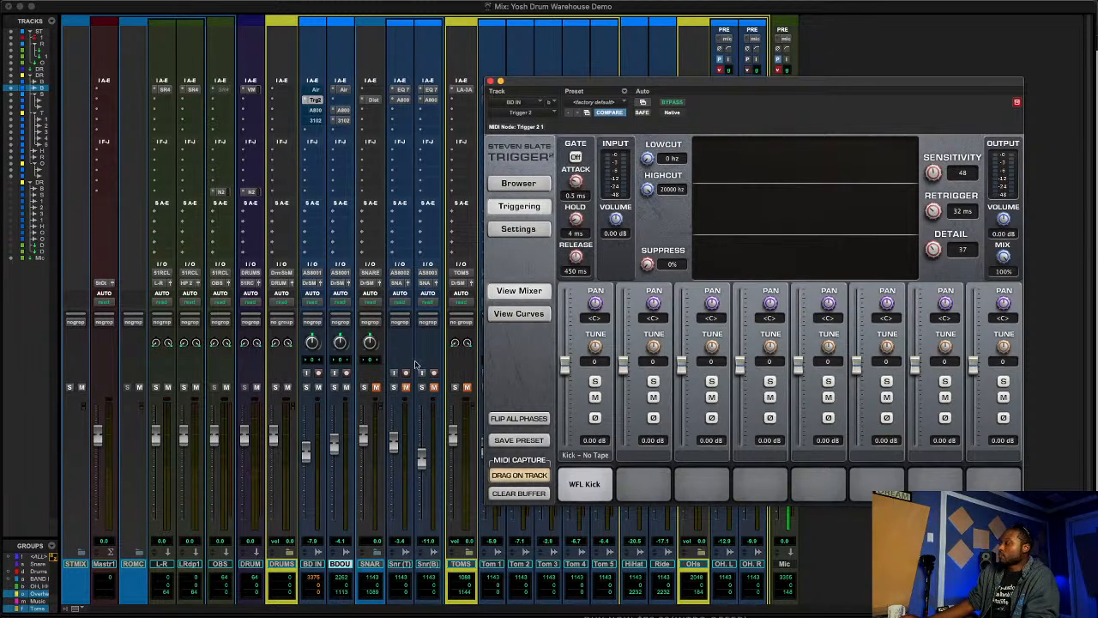
left_click(346, 388)
key("space")
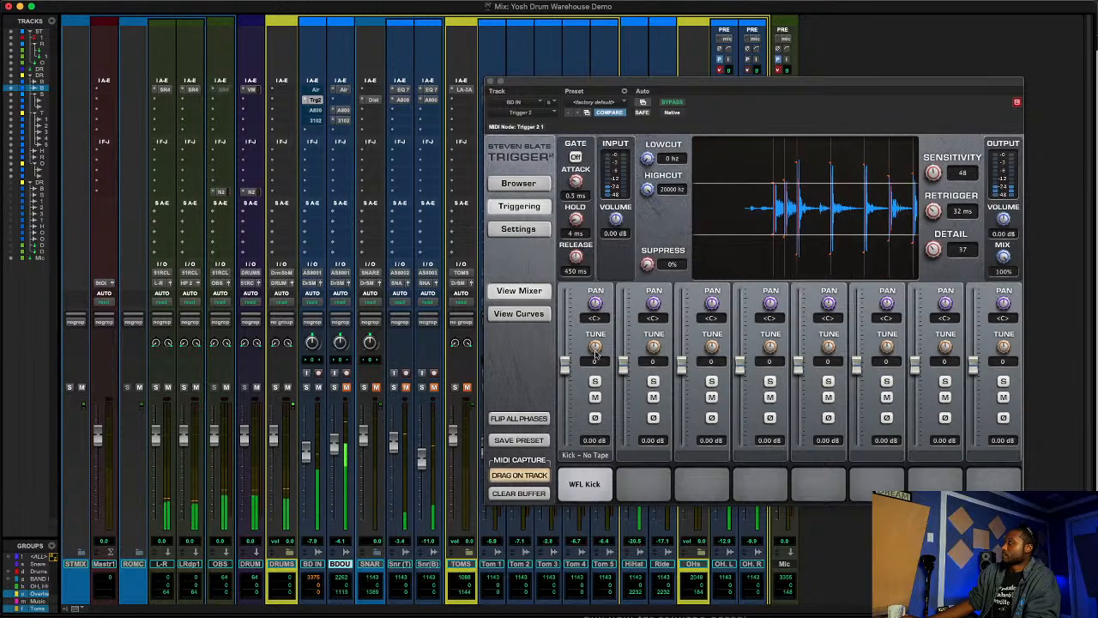
left_click(933, 253)
left_click_drag(934, 255, 930, 259)
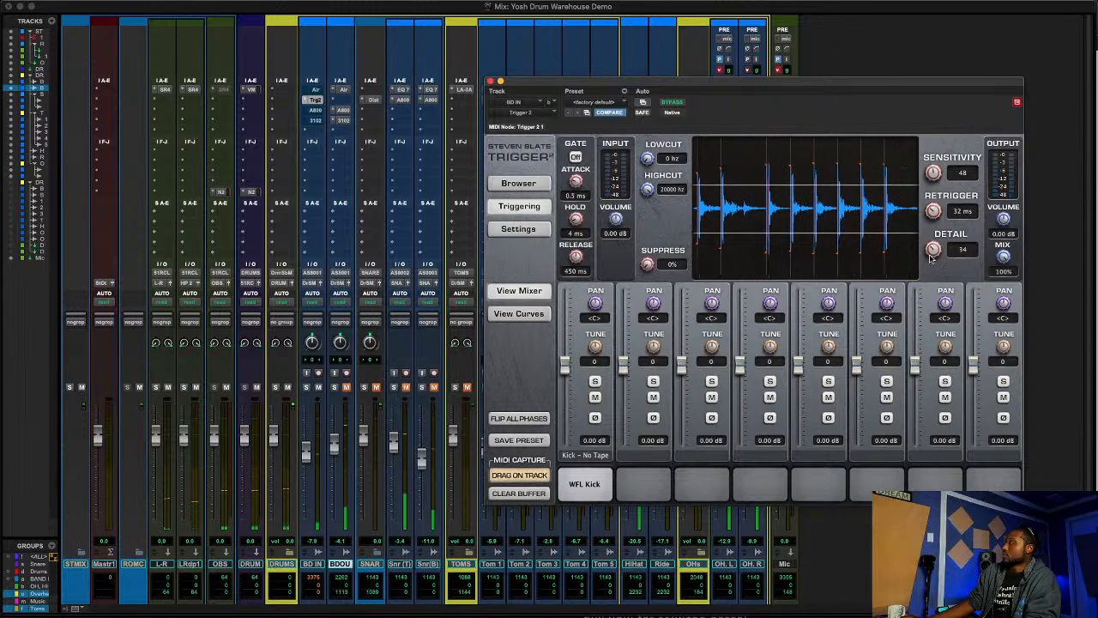
left_click_drag(931, 259, 931, 262)
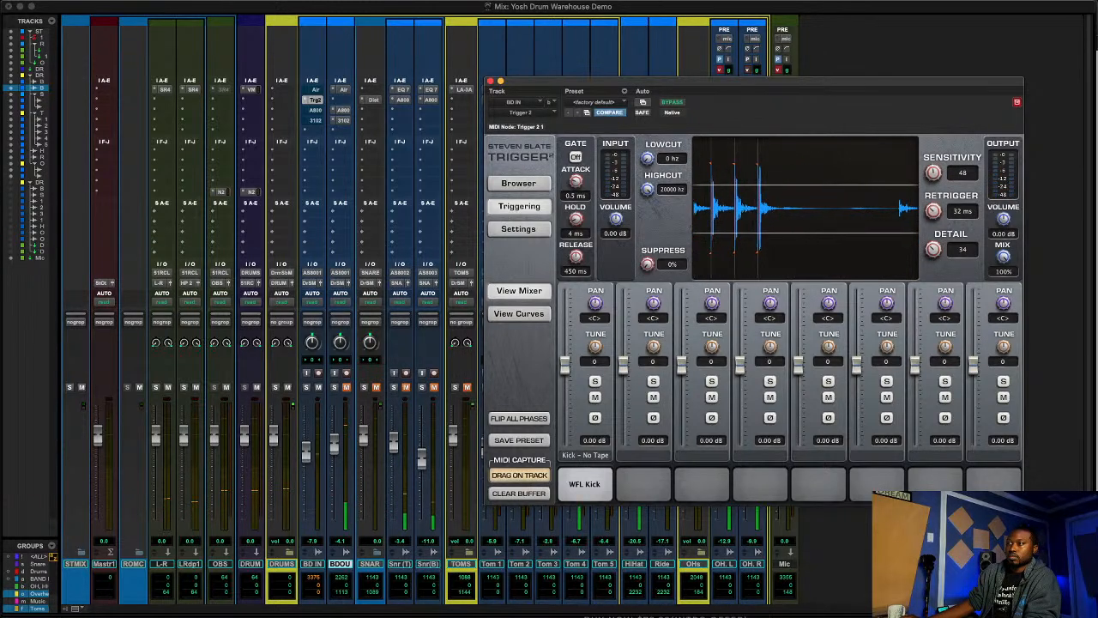
- Select the BD IN track, move its Trigger 2 window aside and close it, and play back the drum mix
left_click(312, 564)
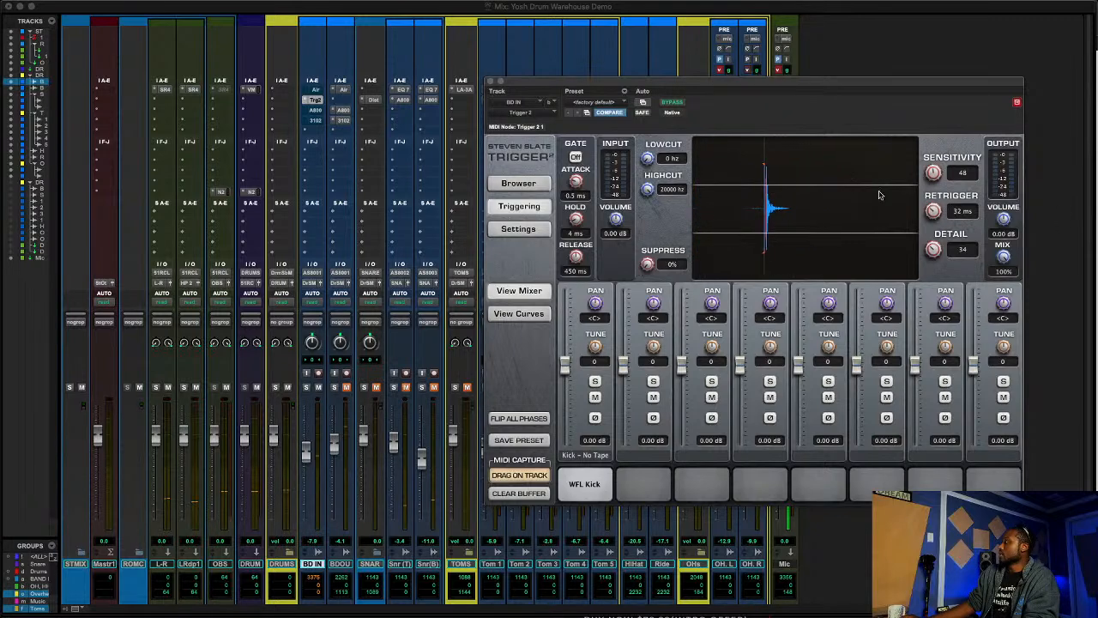
left_click_drag(756, 86, 719, 72)
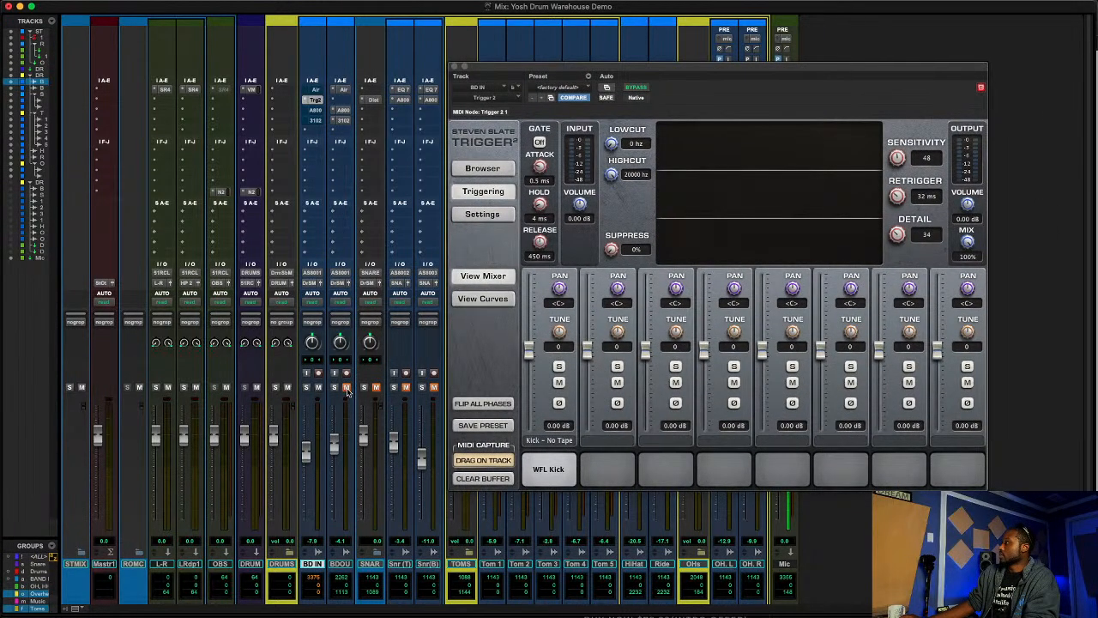
left_click_drag(571, 71, 345, 71)
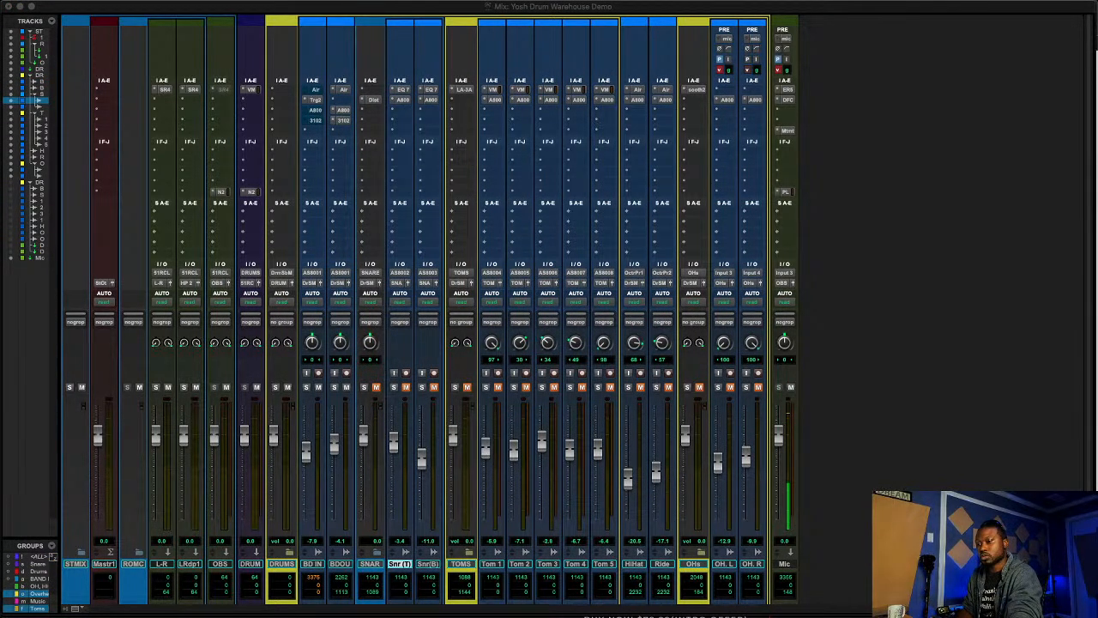
key("space")
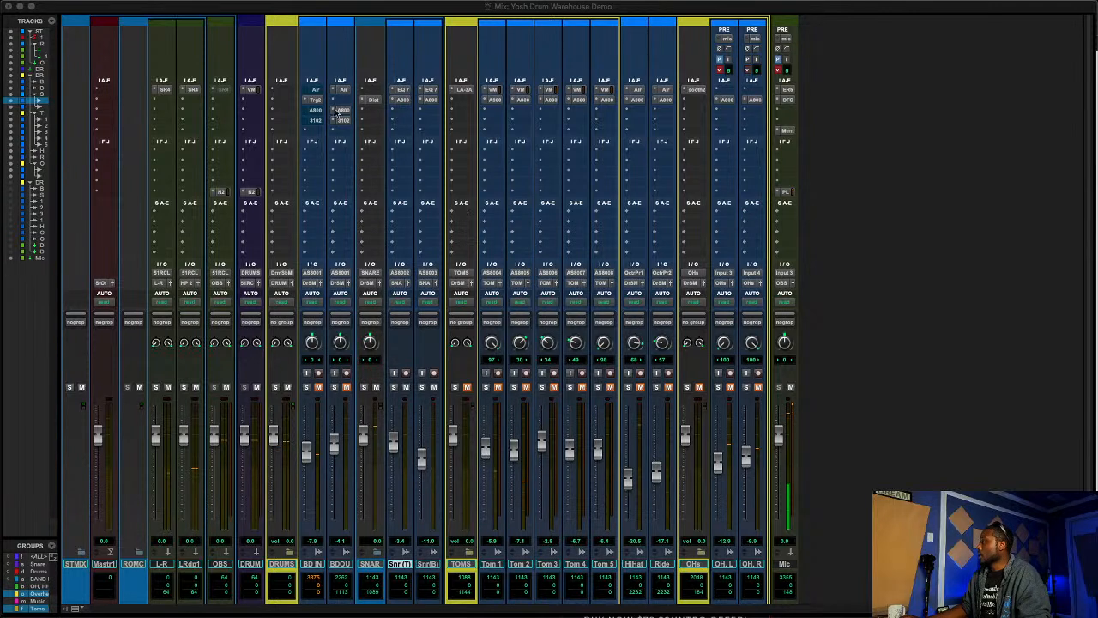
left_click(398, 112)
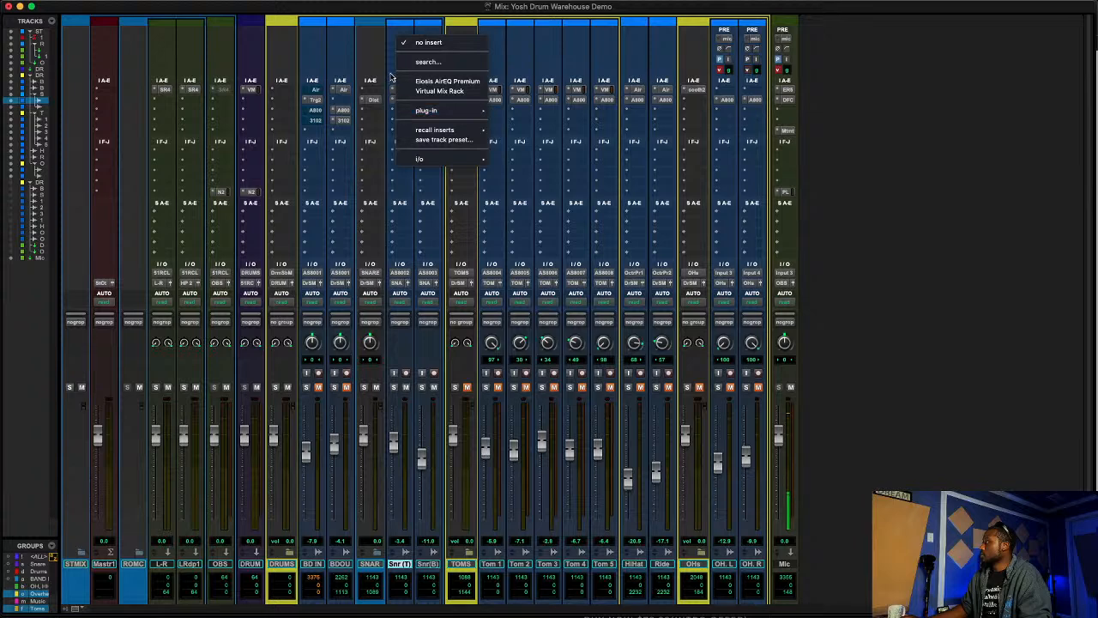
mouse_move(443, 112)
left_click(428, 62)
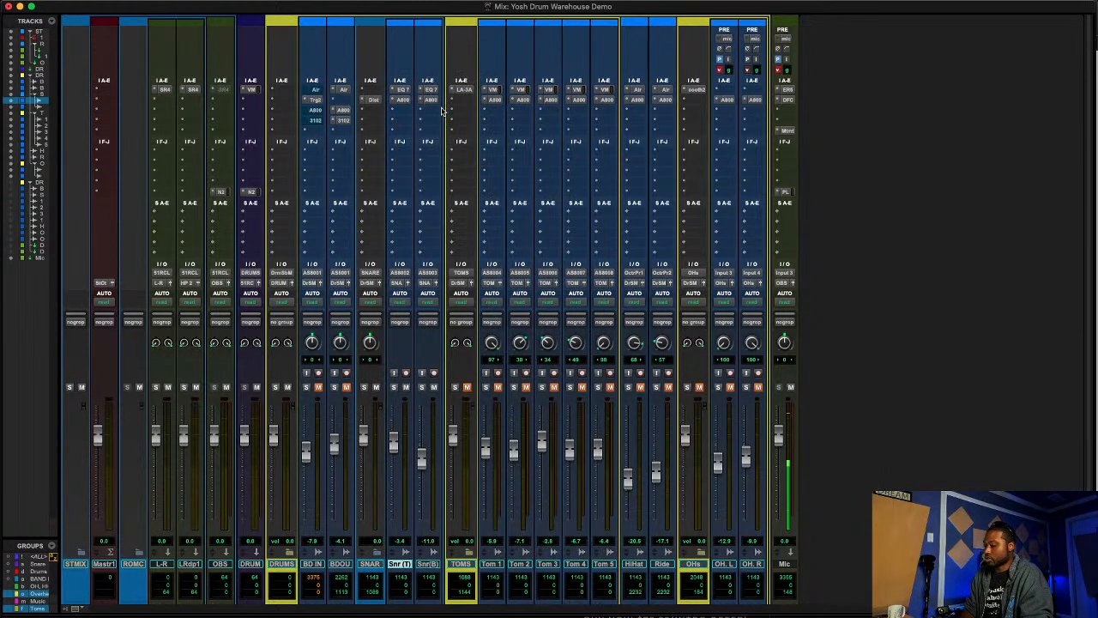
type("tri")
key("Down")
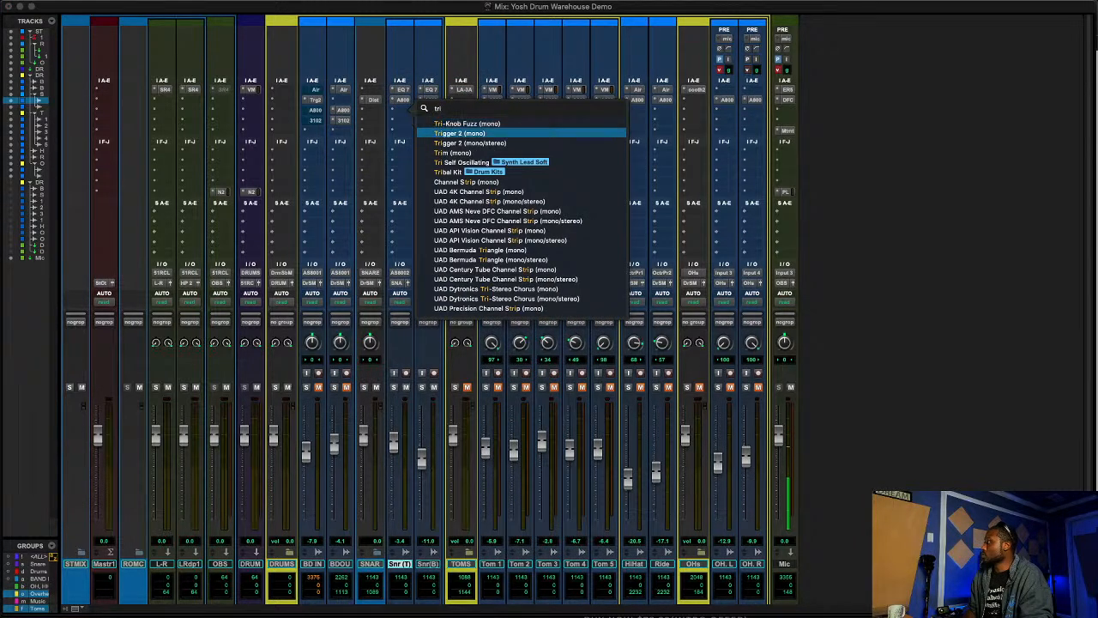
key("Return")
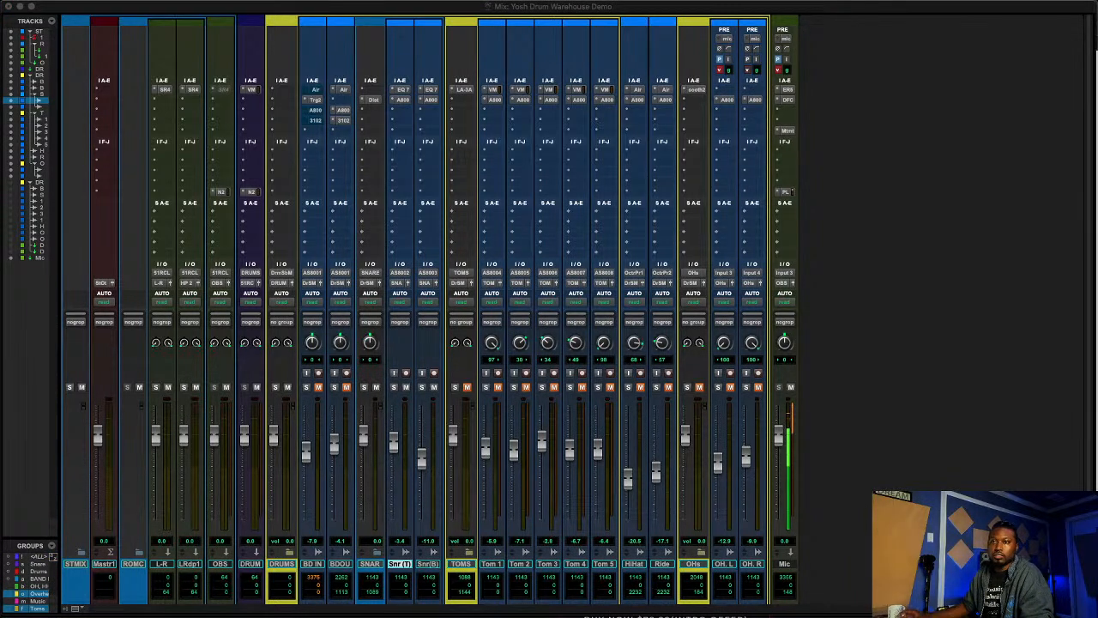
- Duplicate the Snr (T) track, name the copy Snr (Bdy), and insert mono Trigger 2 on the copy
key("Return")
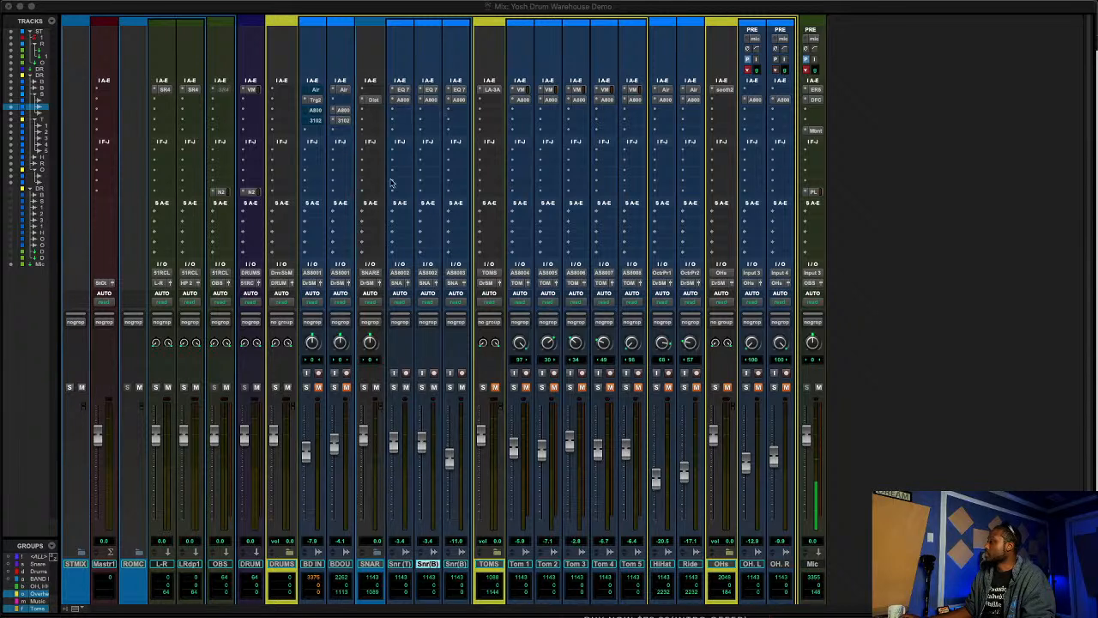
left_click(424, 112)
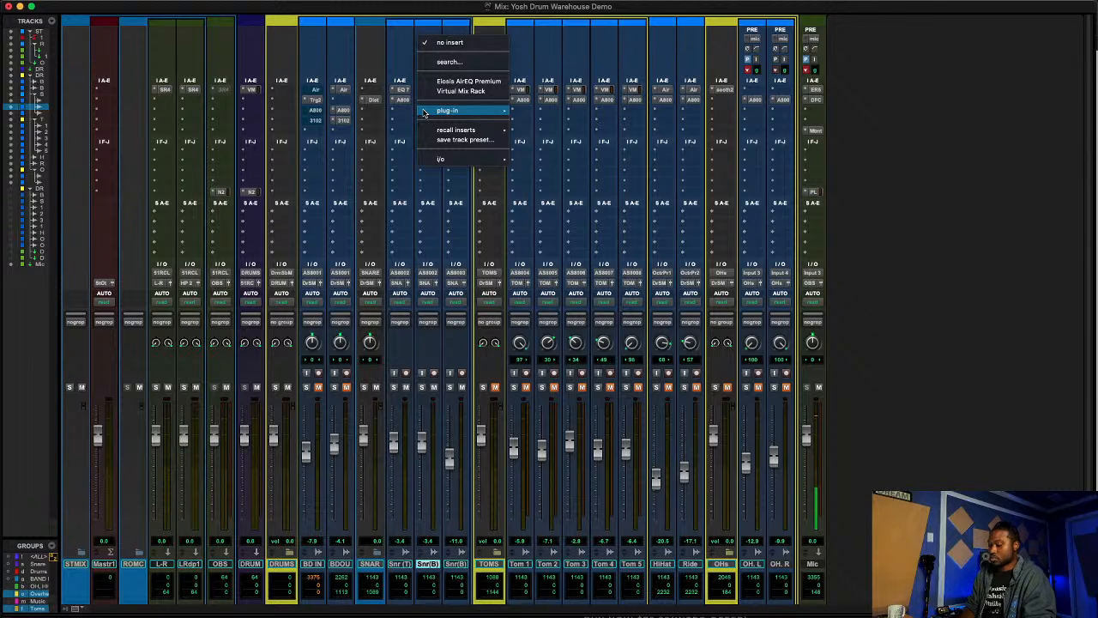
left_click(491, 5)
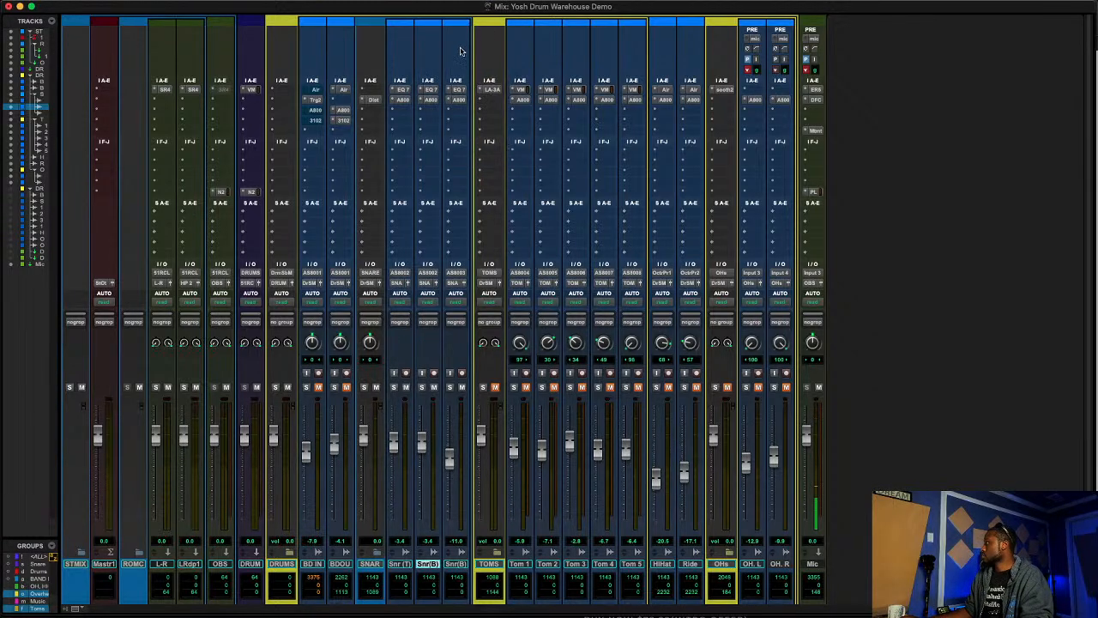
left_click(424, 112)
type("tri")
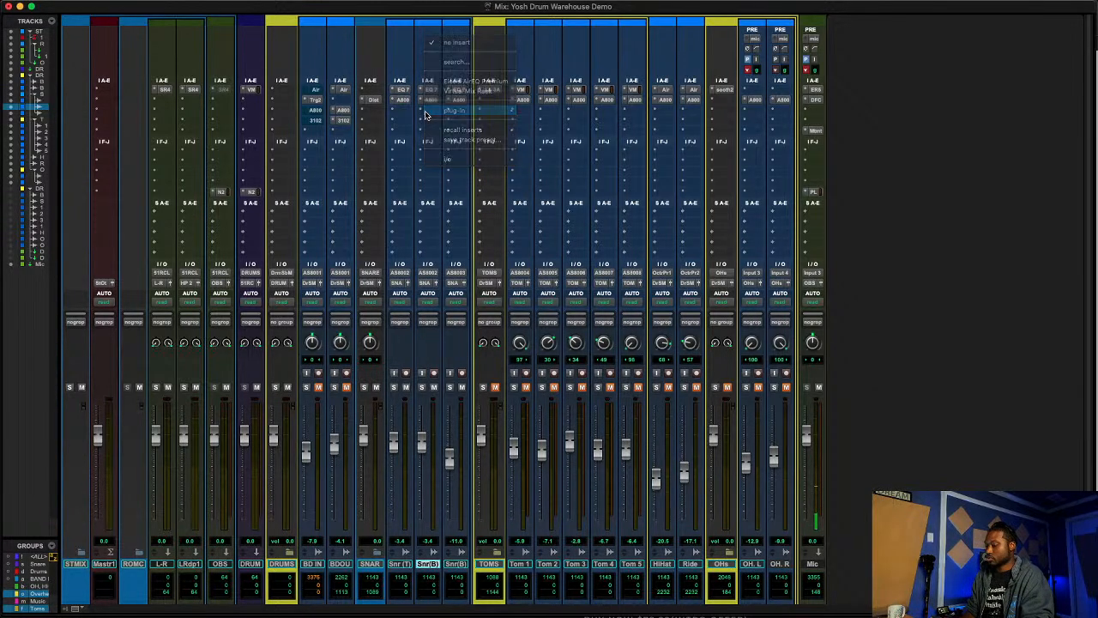
left_click(487, 133)
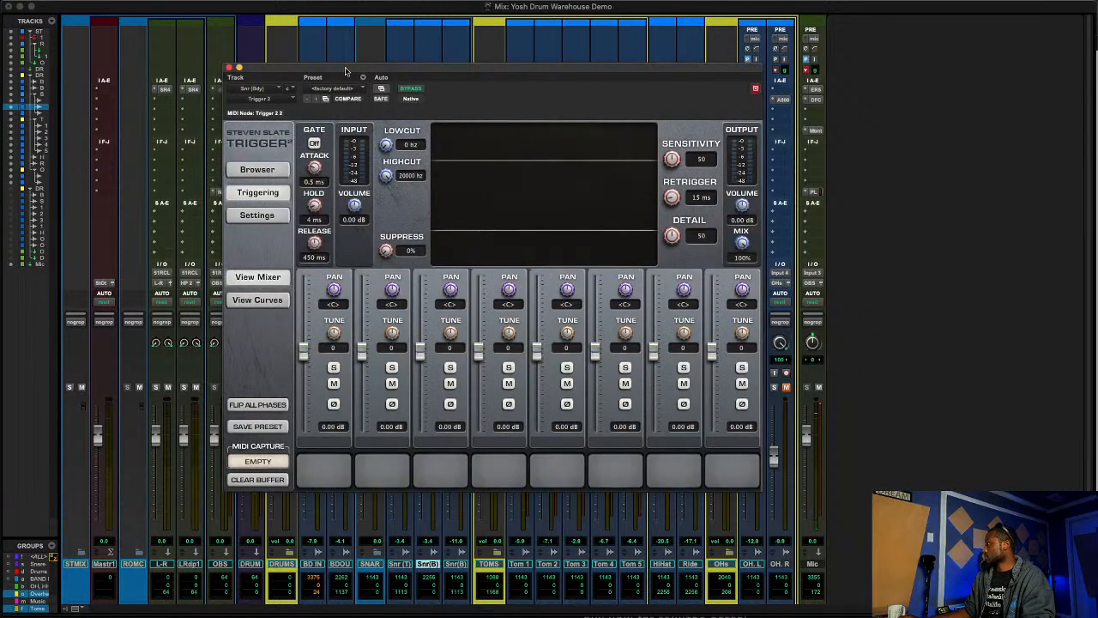
- Place Trigger 2 directly between the EQ 7 and A800 inserts on the Snr (Bdy) track
left_click_drag(346, 71, 177, 164)
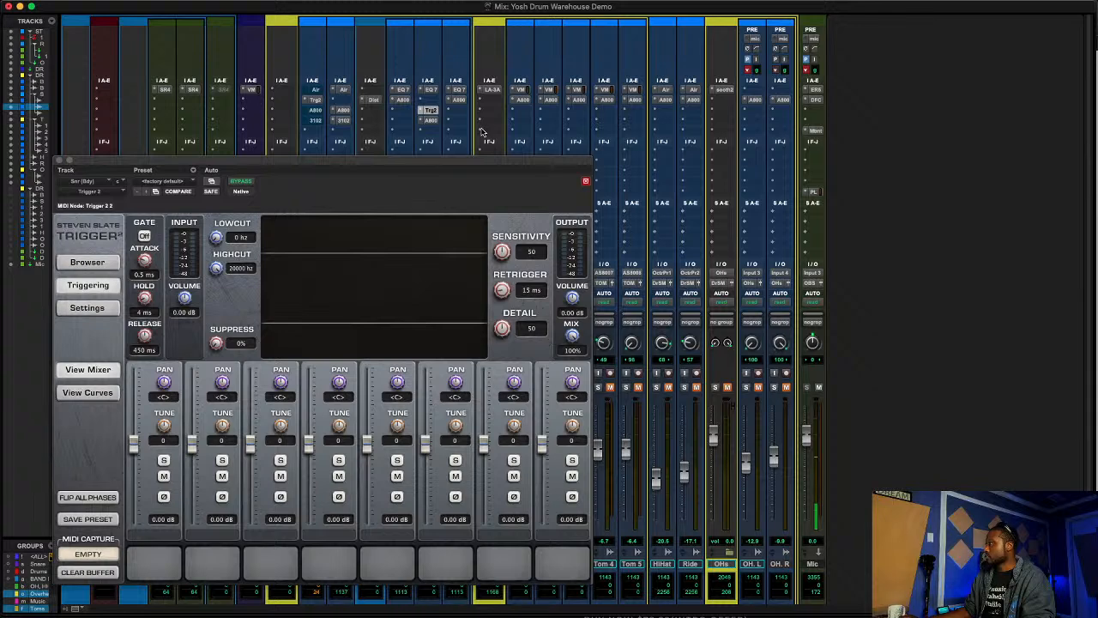
left_click_drag(434, 114, 431, 101)
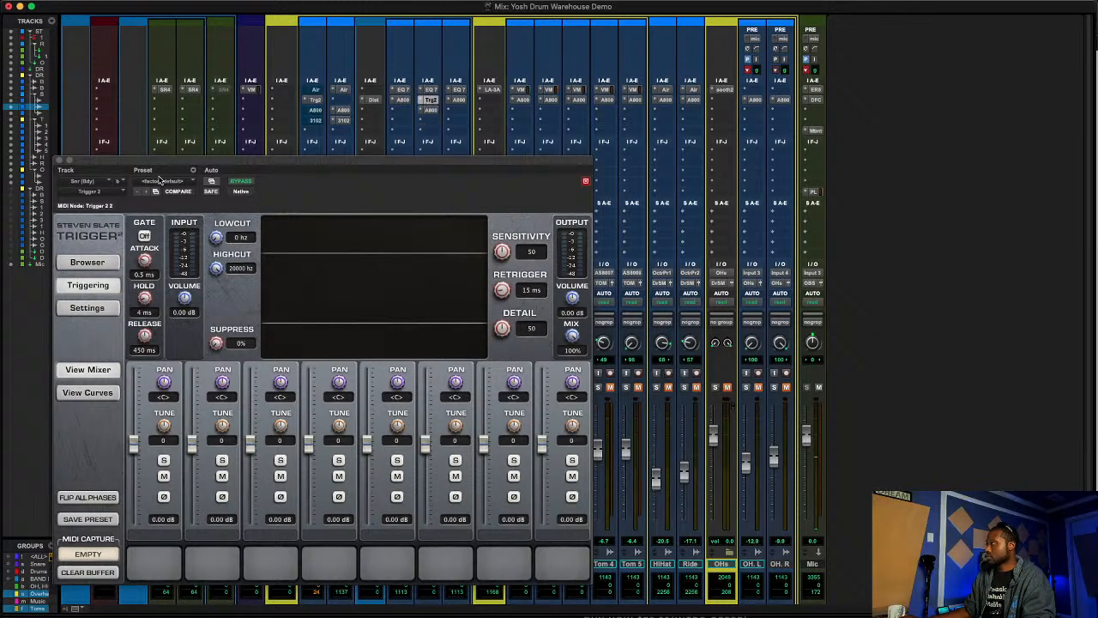
left_click_drag(170, 163, 189, 114)
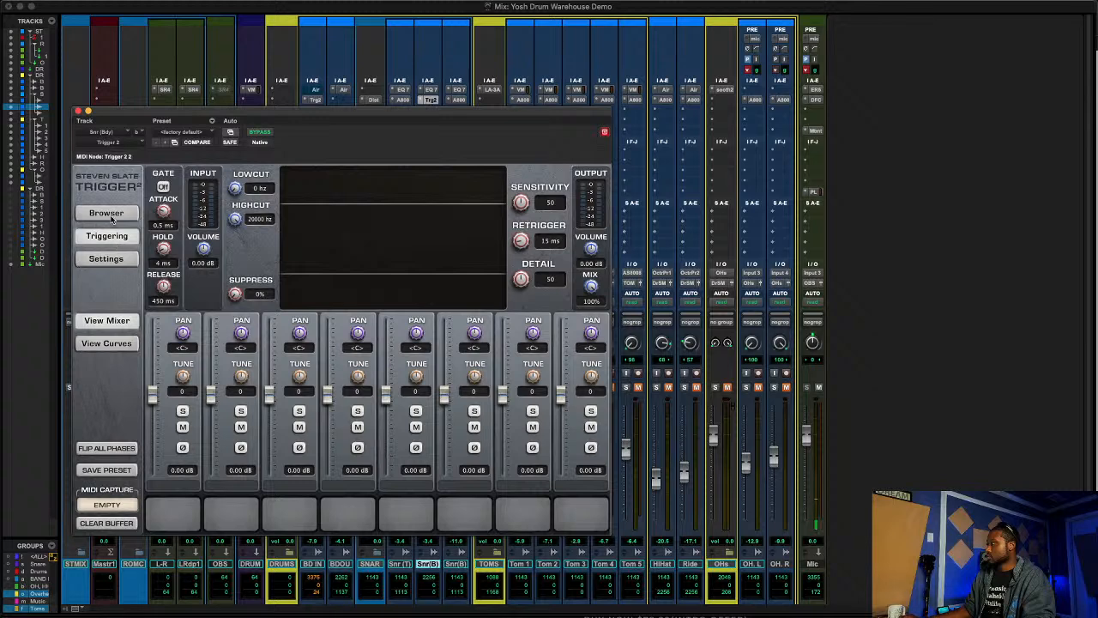
- Expand Yosh's Drum Warehouse, Trigger Files and its SNARES folder in the Trigger 2 browser, and switch Audition on
left_click(111, 214)
left_click(150, 247)
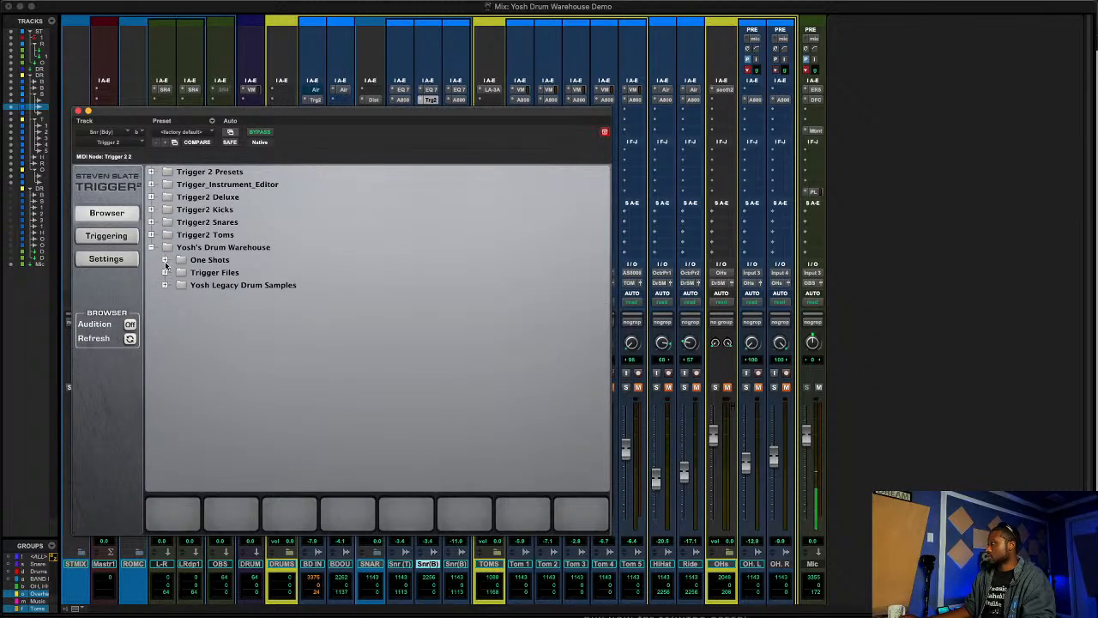
left_click(164, 272)
left_click(178, 284)
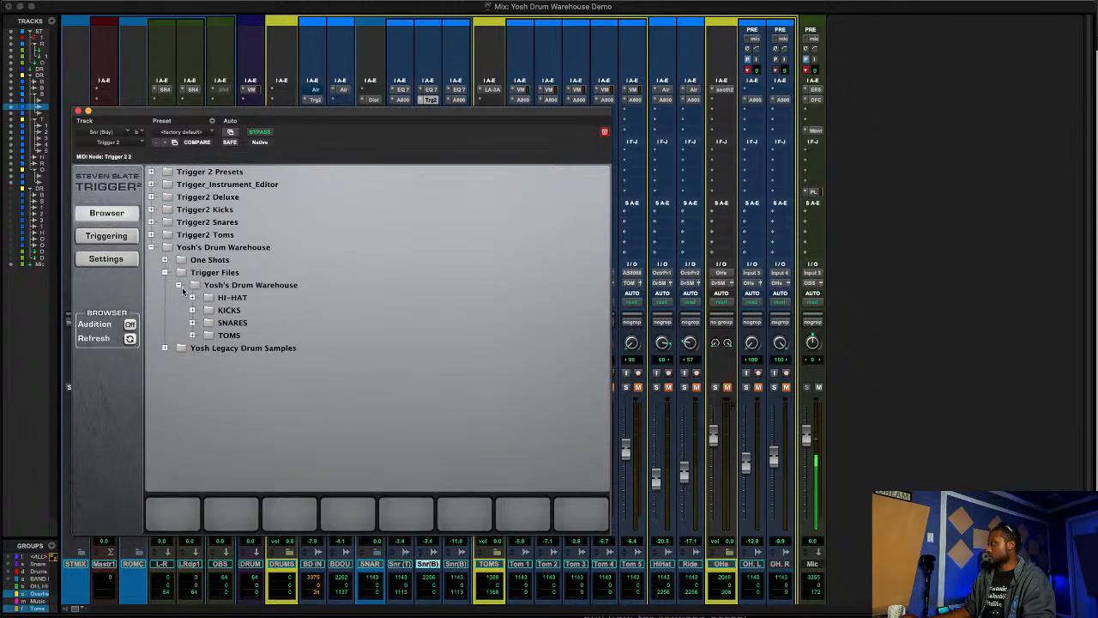
left_click(192, 322)
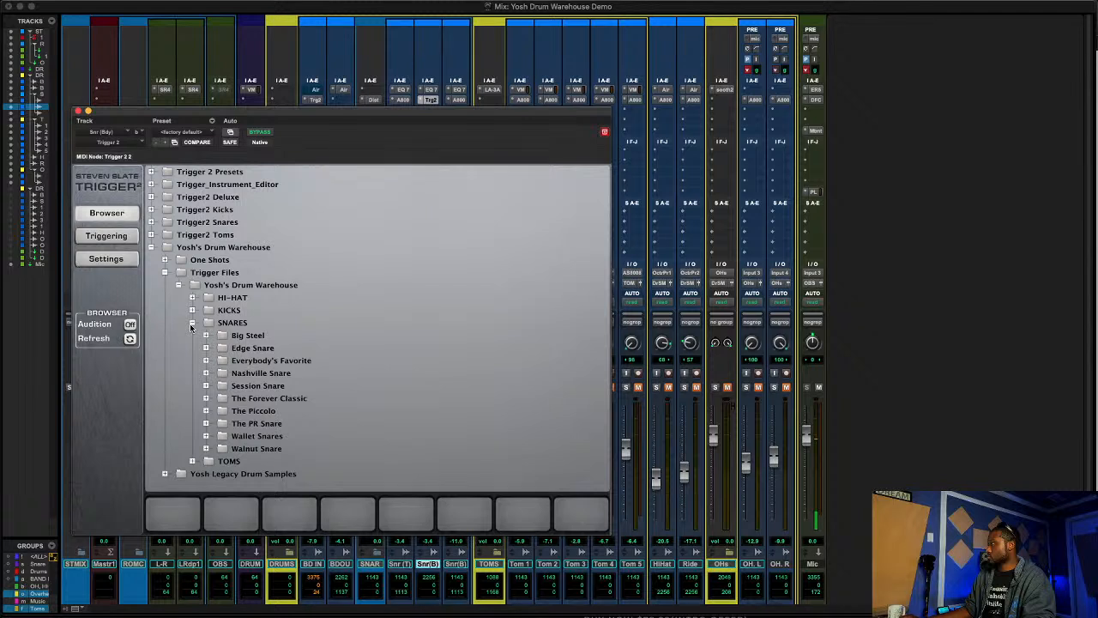
left_click(130, 325)
- Audition the samples in the Big Steel and Edge Snare folders
left_click(205, 335)
left_click(257, 349)
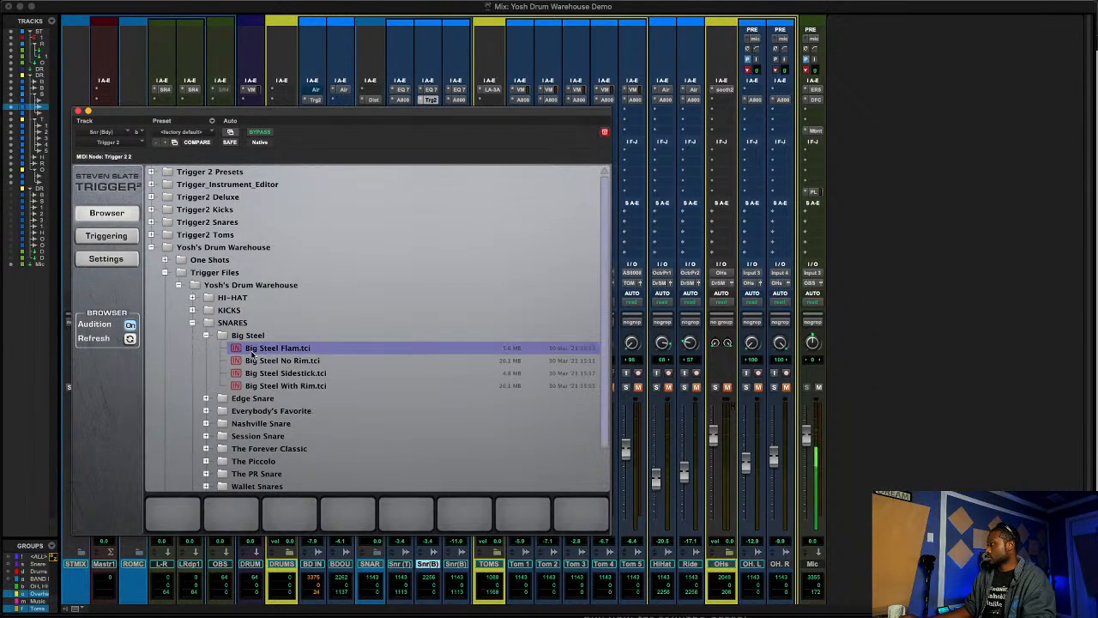
left_click(251, 359)
key("Down")
key("Down")
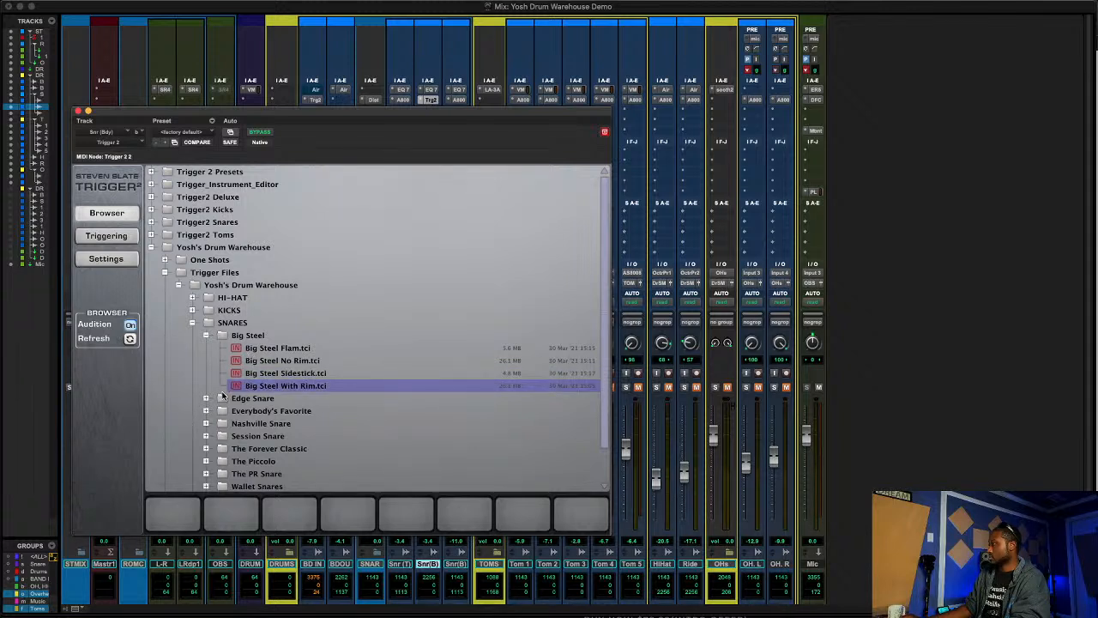
key("Down")
left_click(206, 398)
key("Down")
key("Down")
key("Down")
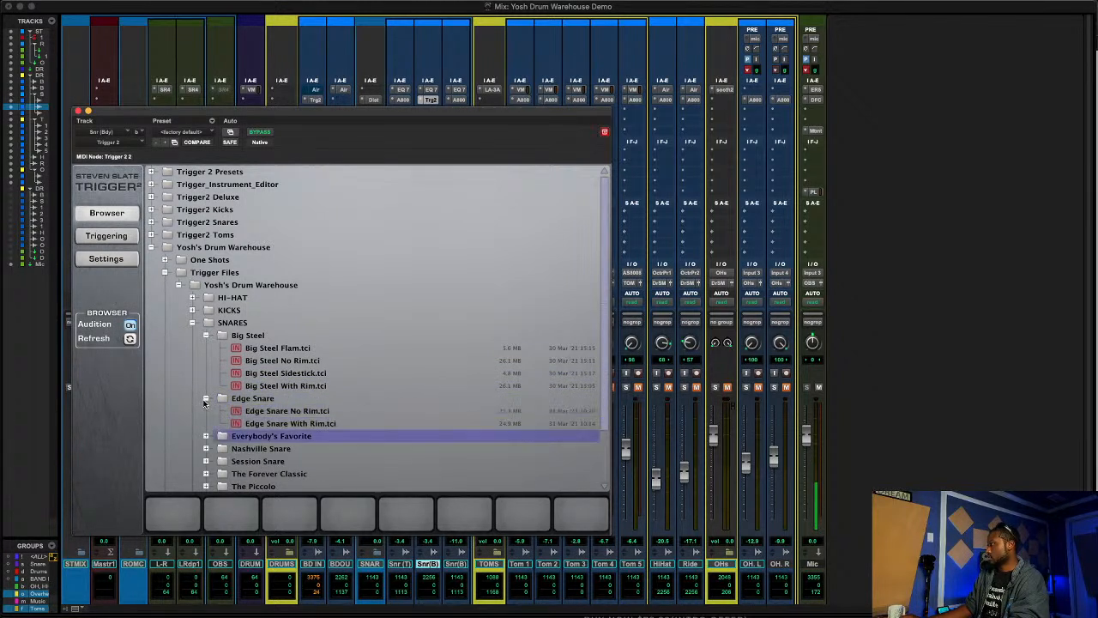
- Audition the flam, no-rim, sidestick and with-rim samples in the Everybody's Favorite folder
key("Right")
key("Down")
key("Down")
key("Down")
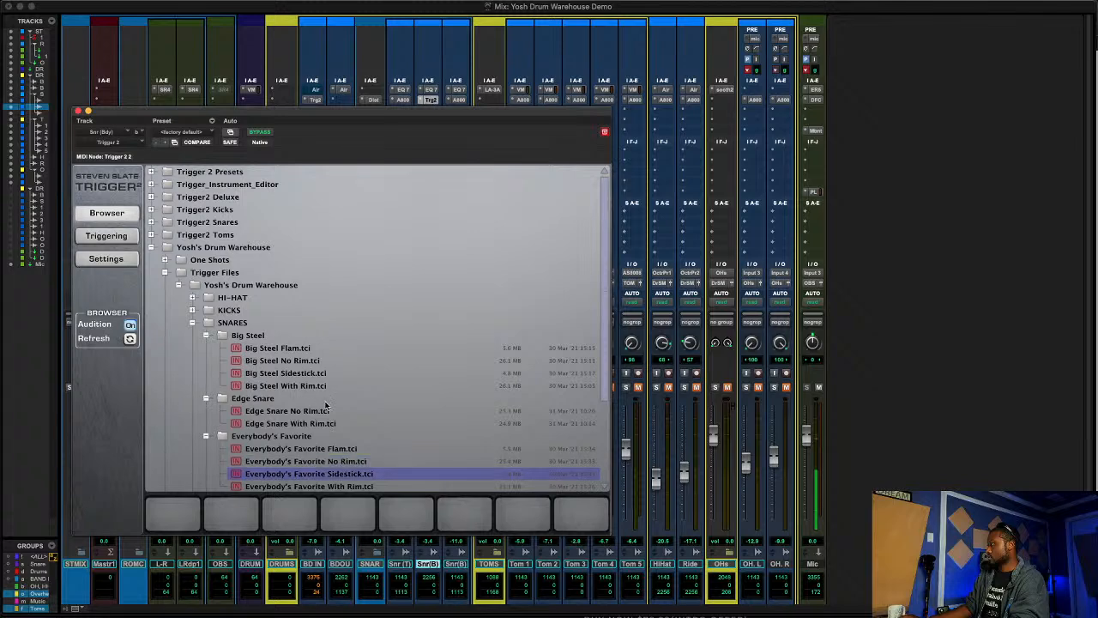
key("Down")
- Compare the Nashville Snare No Rim and With Rim samples by auditioning them repeatedly
key("Down")
key("Right")
key("Down")
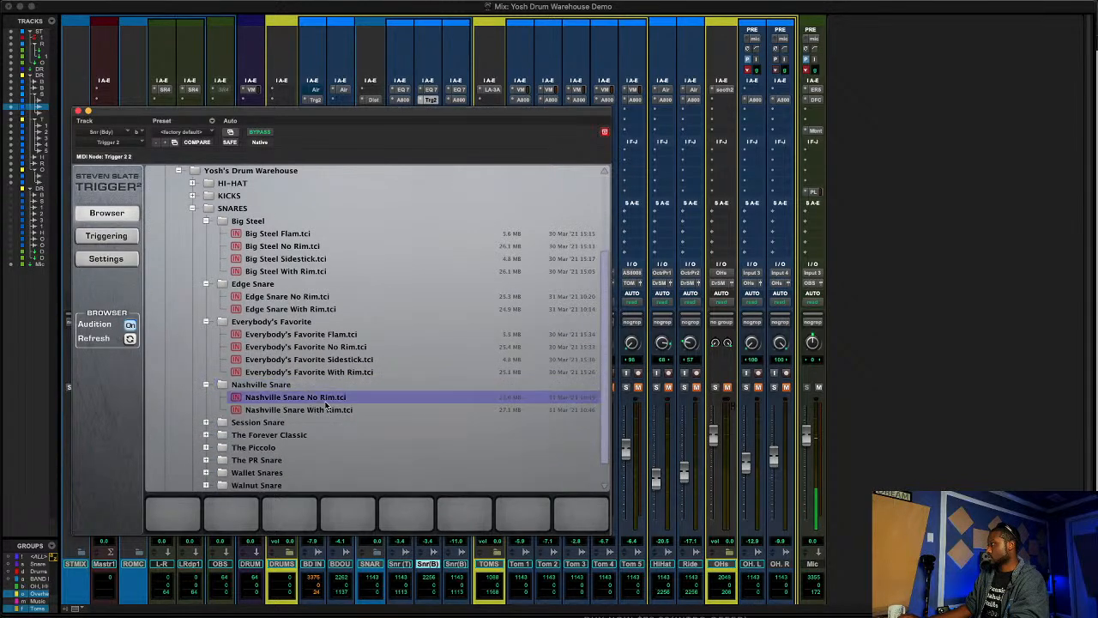
key("Down")
key("Up")
key("Down")
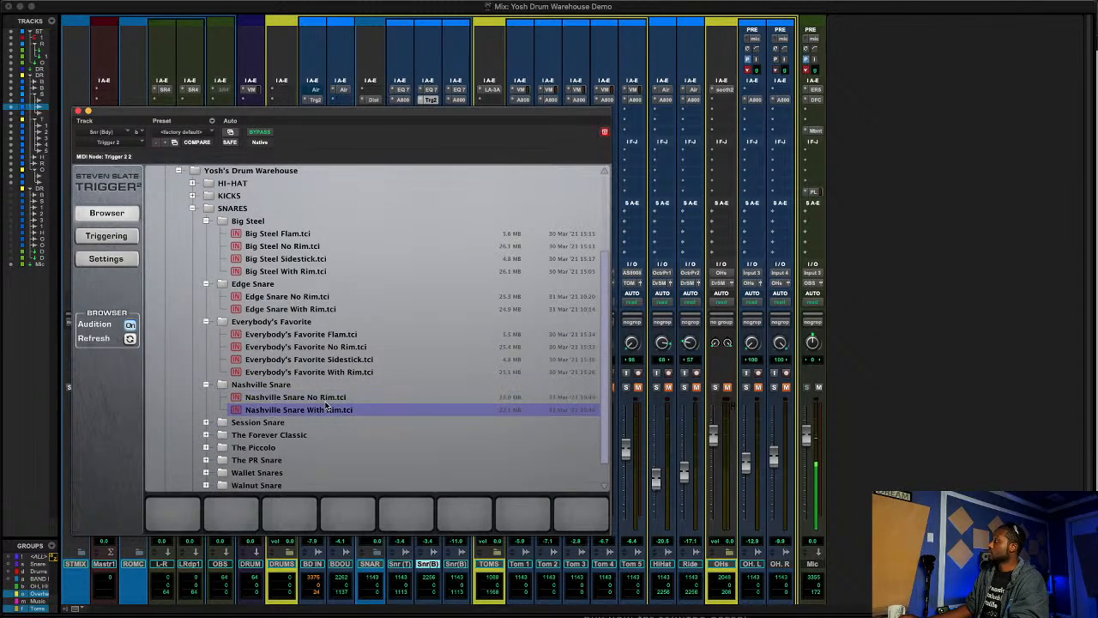
key("Up")
key("Down")
key("Down")
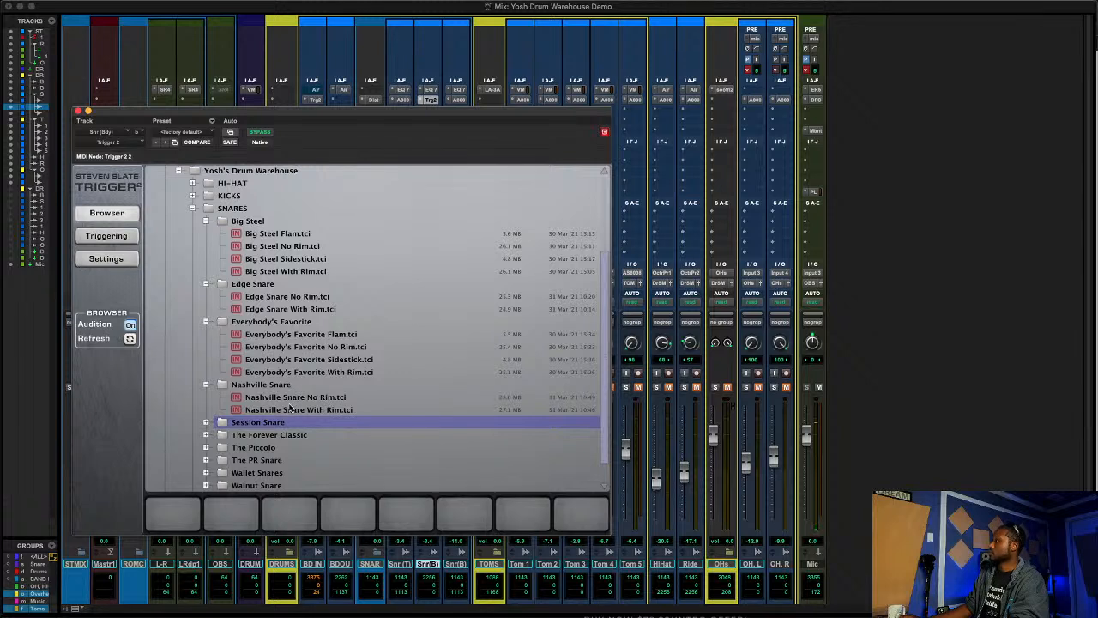
key("Up")
key("Up")
key("Down")
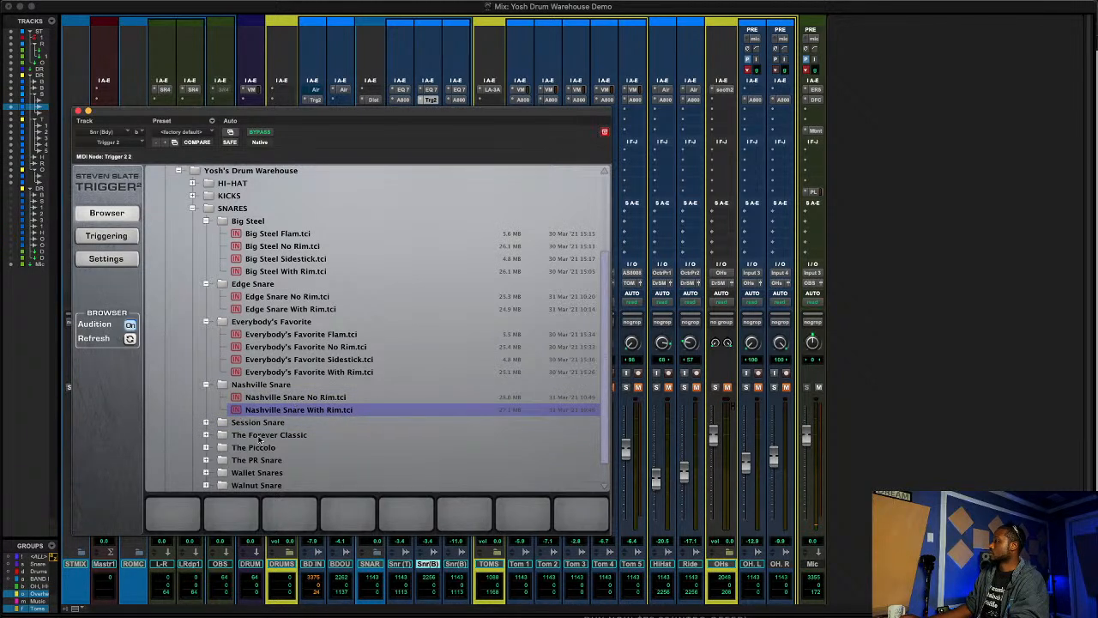
- Audition the samples in the Session Snare folder and select Session Snare No RIM
left_click(262, 423)
key("Right")
key("Down")
key("Down")
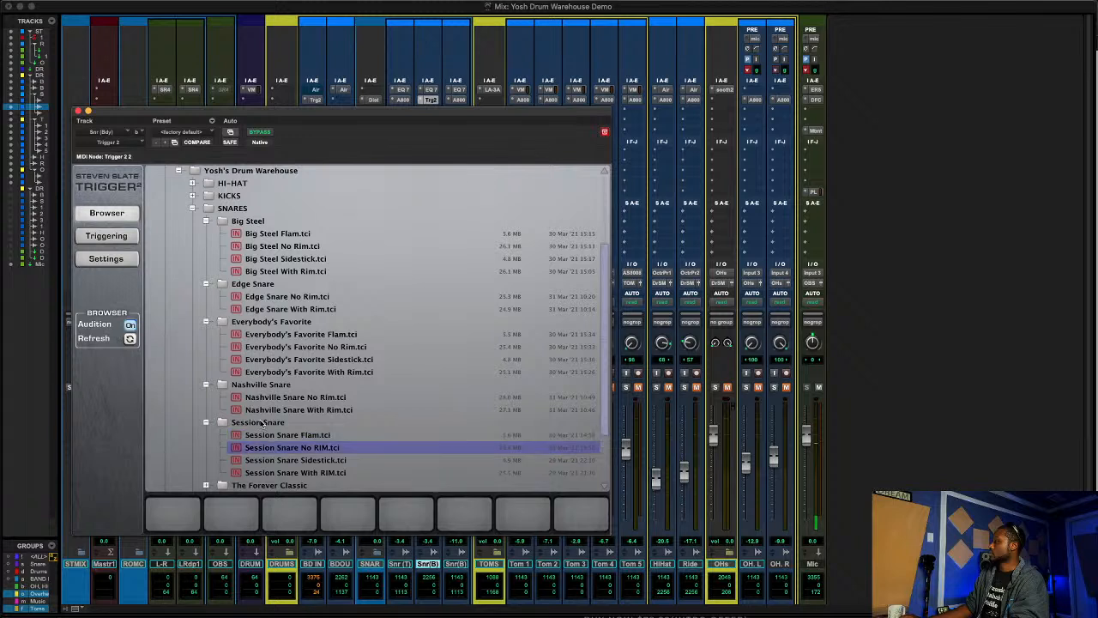
key("Down")
key("Down")
key("Up")
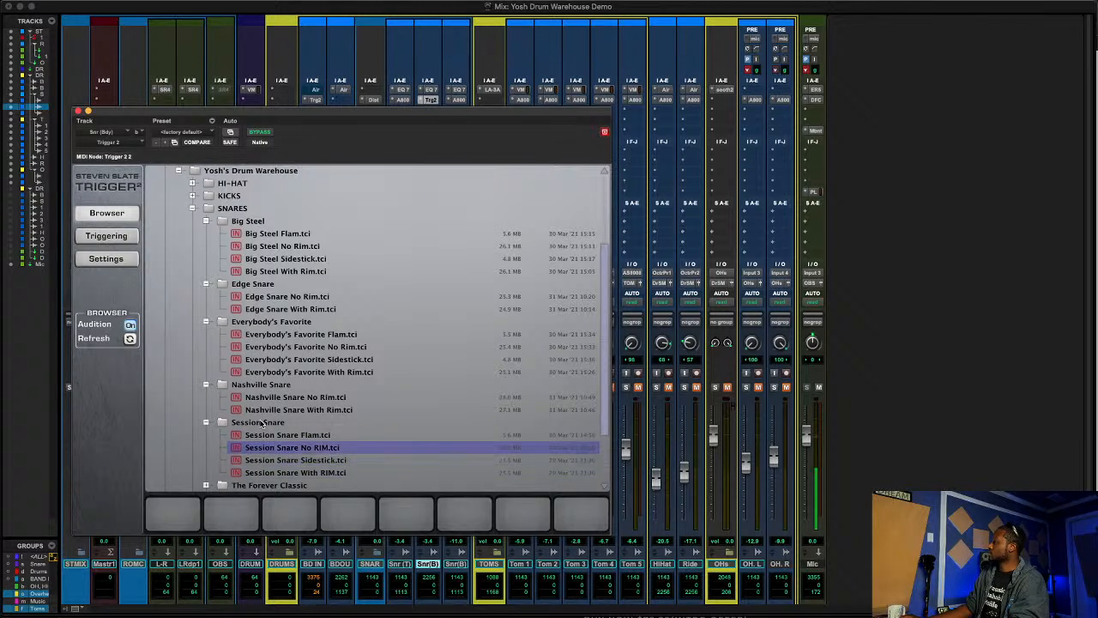
key("Down")
key("Up")
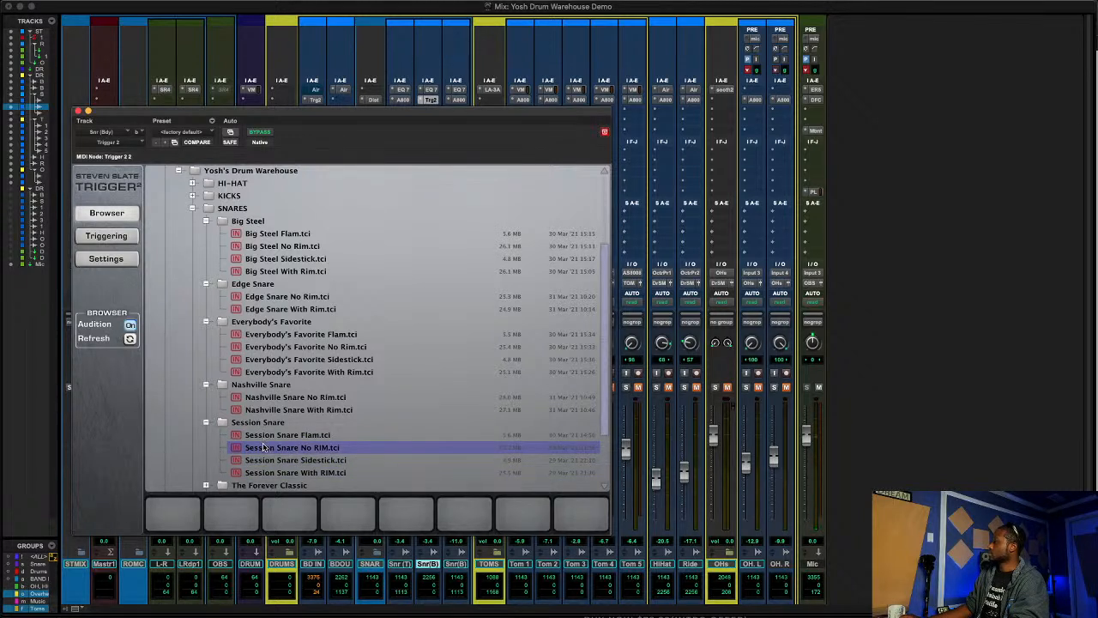
- Load Session Snare No RIM into the first Trigger 2 slot and set its articulation to Snare With OH
left_click_drag(260, 447, 172, 513)
left_click(106, 236)
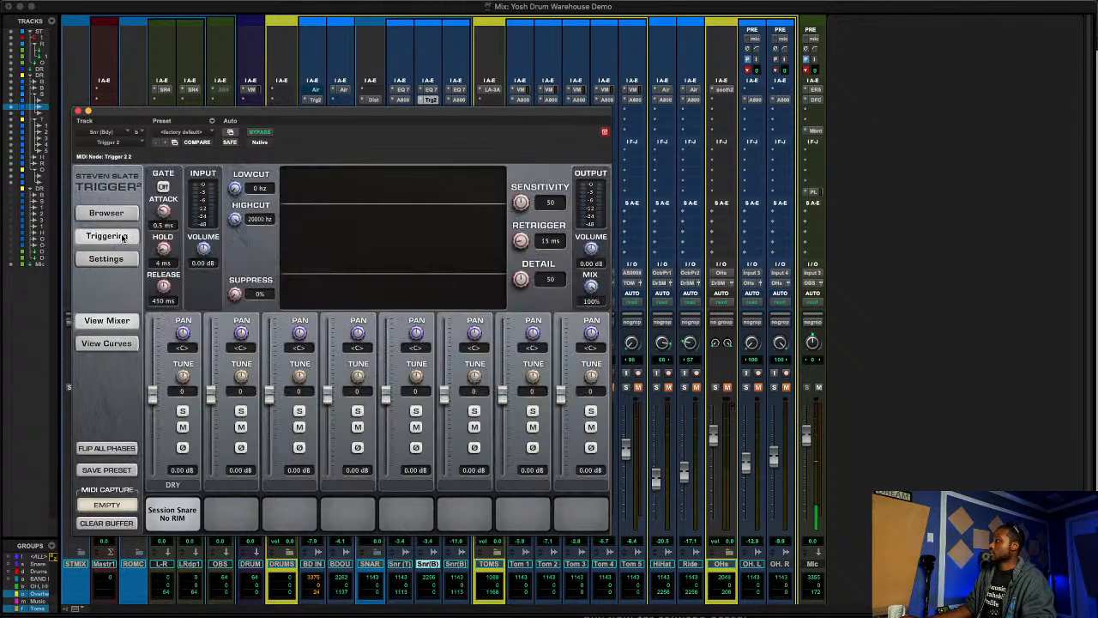
left_click(174, 485)
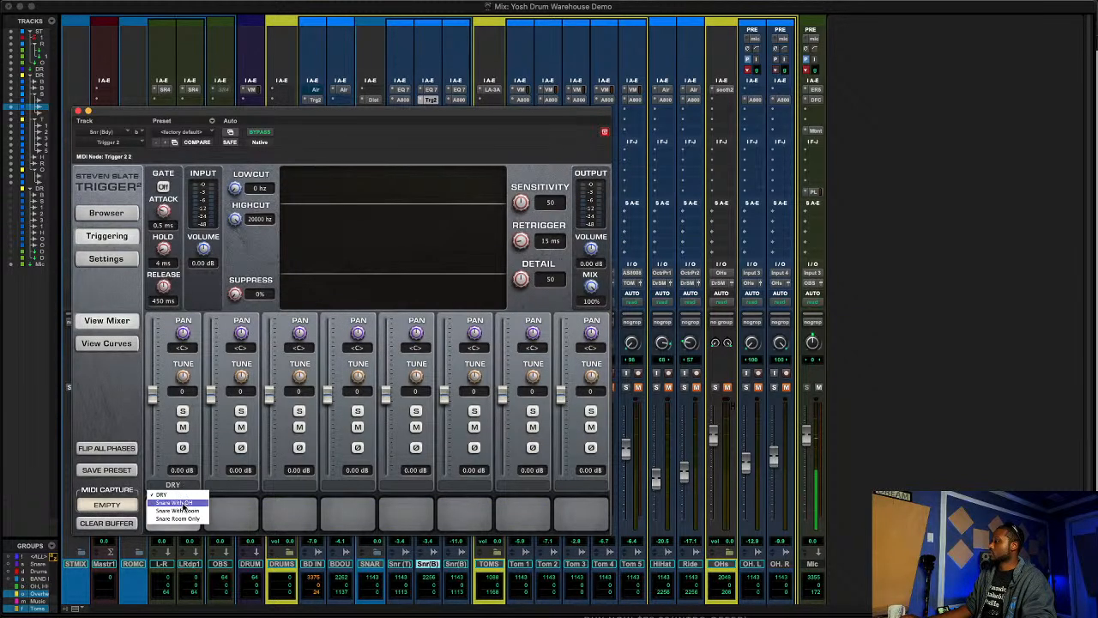
left_click(179, 502)
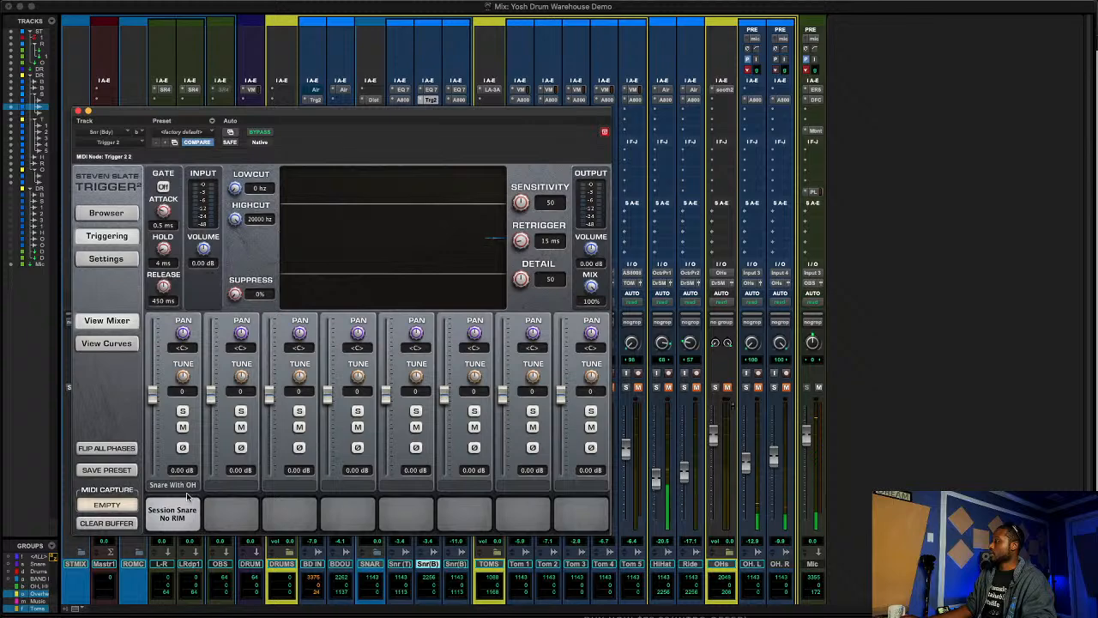
- Try the Snare With Room and Snare Room Only articulations on the Session Snare slot during playback
left_click_drag(368, 113, 793, 126)
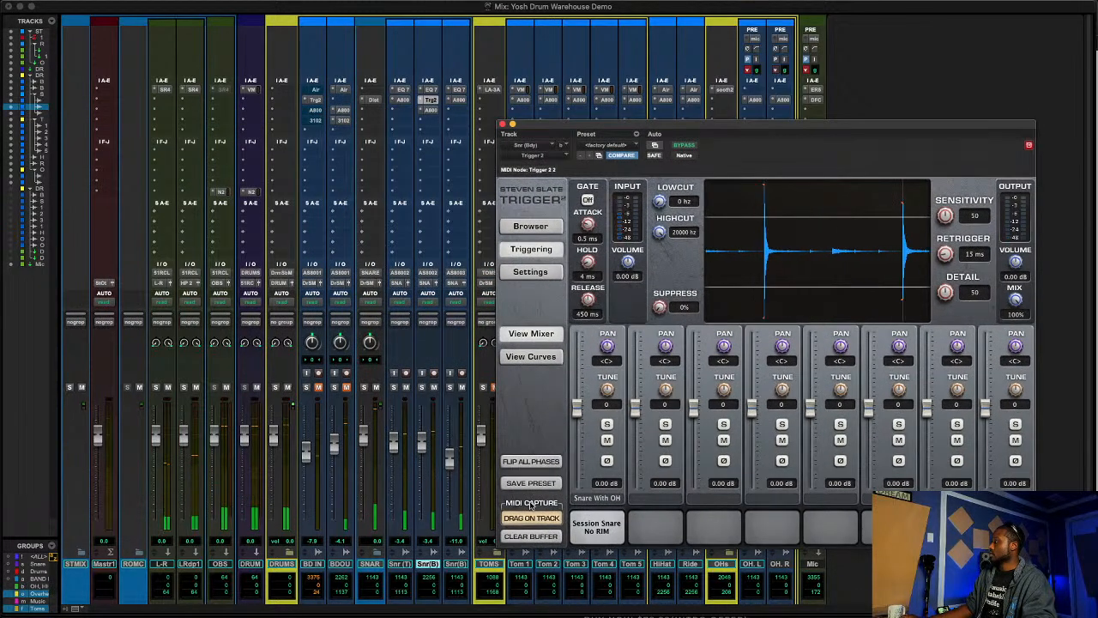
left_click(596, 498)
left_click(601, 523)
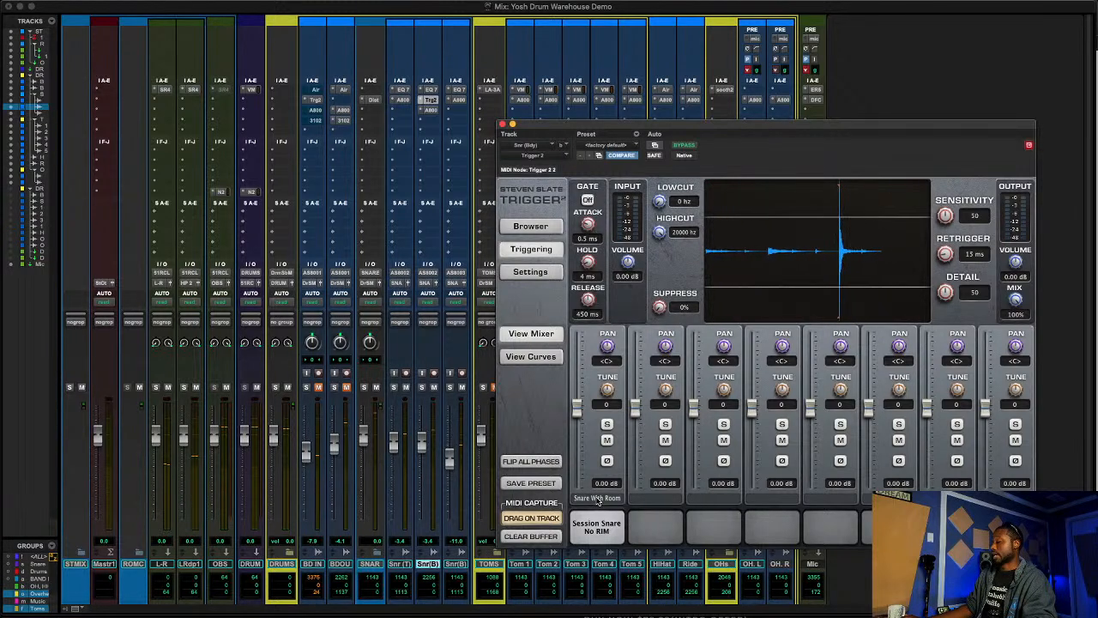
left_click(596, 498)
left_click(598, 531)
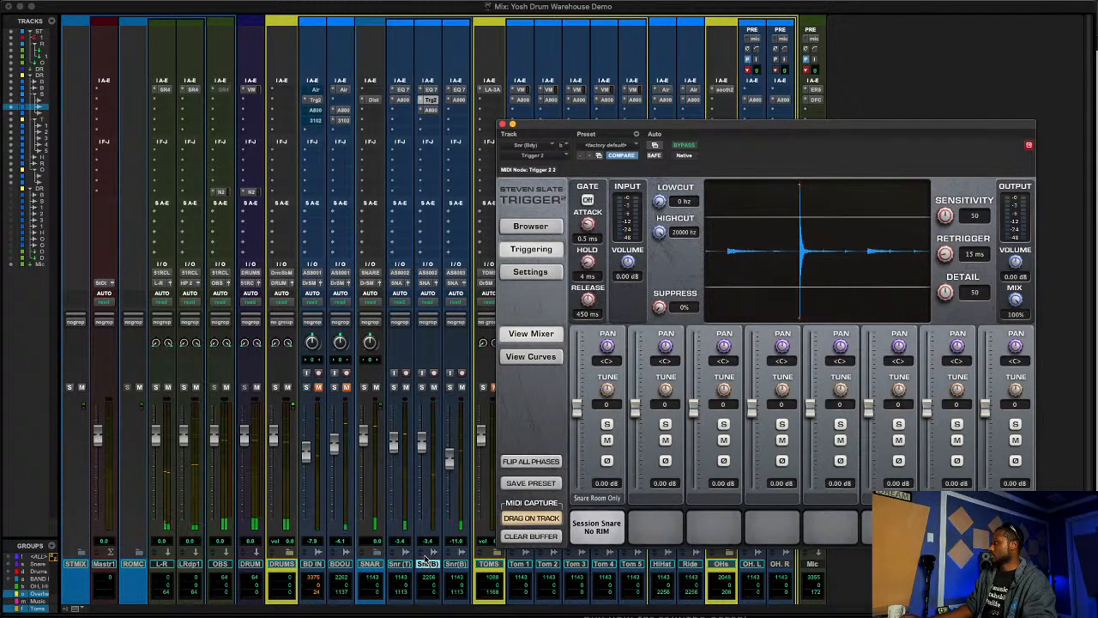
- Raise the Snr (Bdy) fader to about +2.1 dB and set the Session Snare slot to DRY
left_click_drag(421, 446, 420, 440)
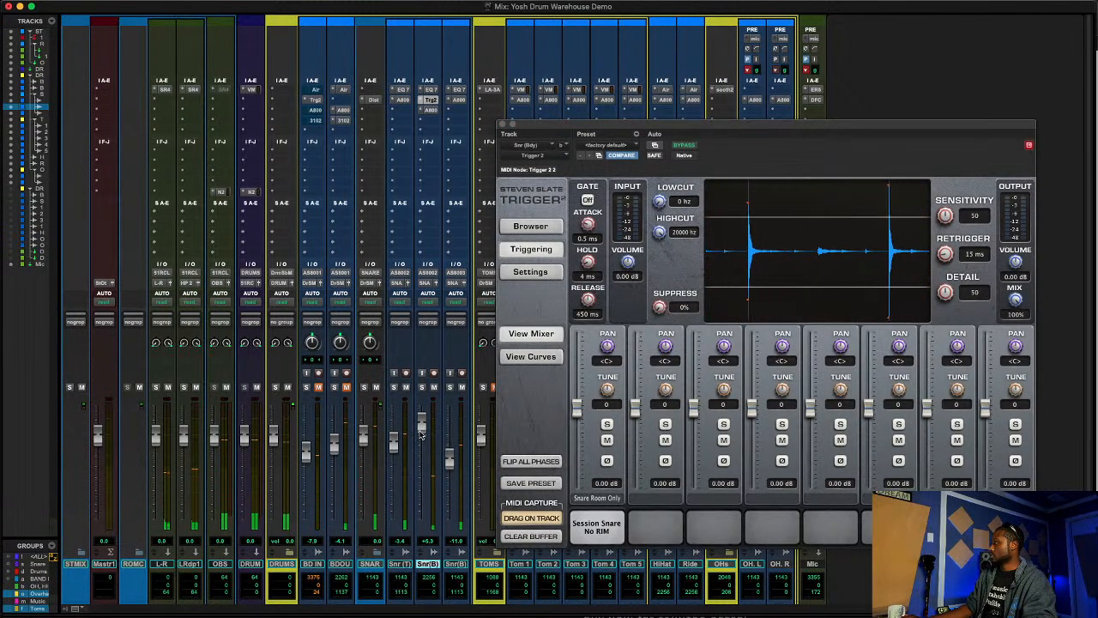
left_click(616, 500)
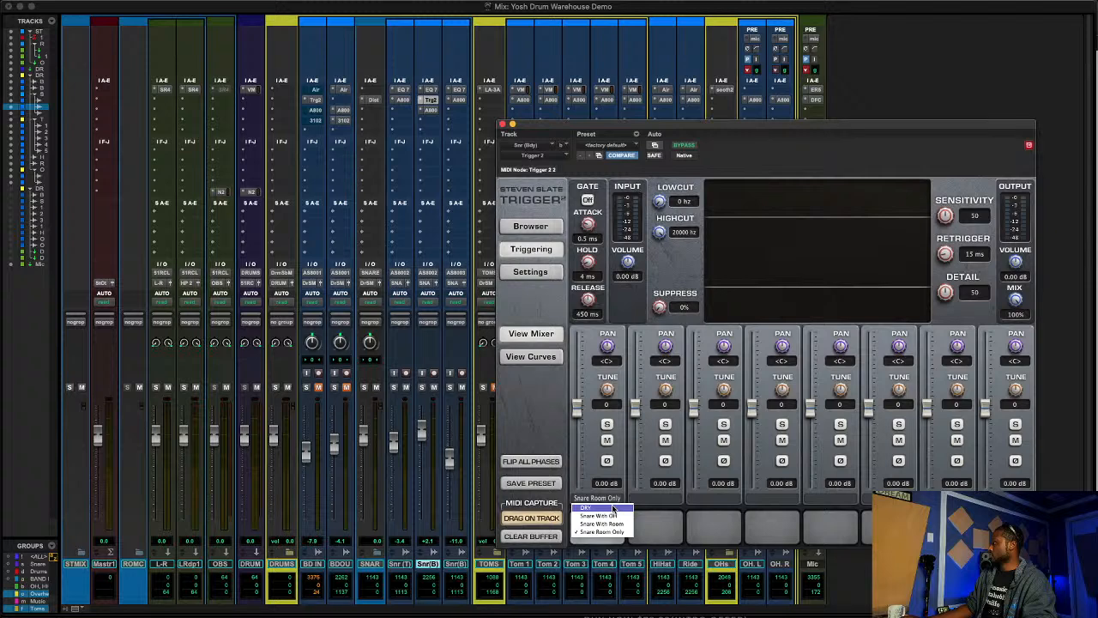
left_click(613, 509)
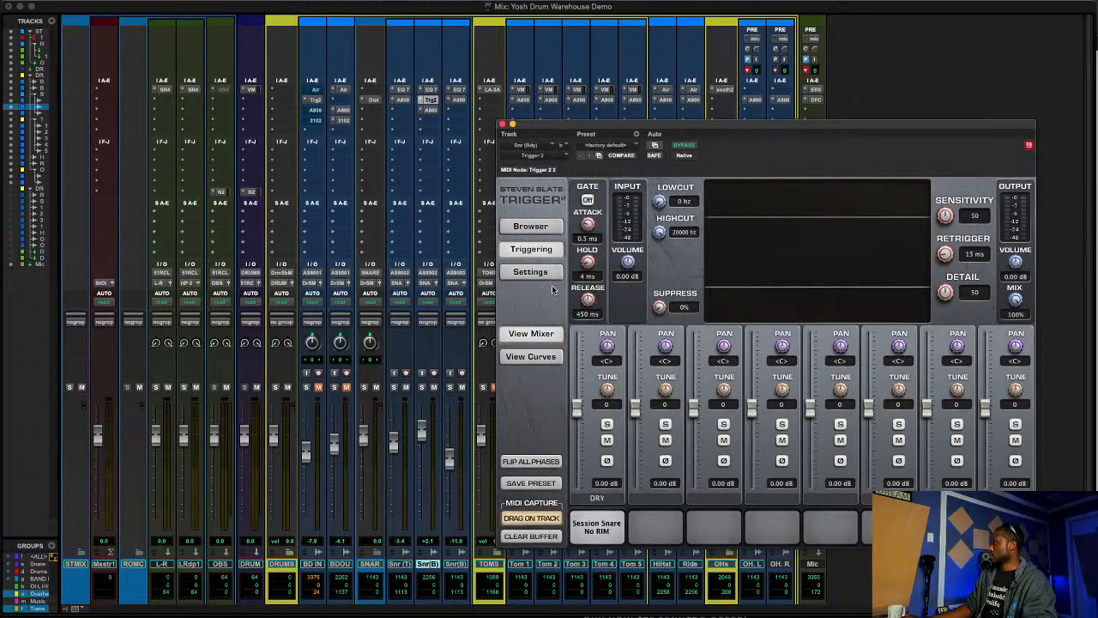
- Load Session Snare No RIM into the second Trigger 2 slot and set its articulation to Snare With Room
left_click(540, 227)
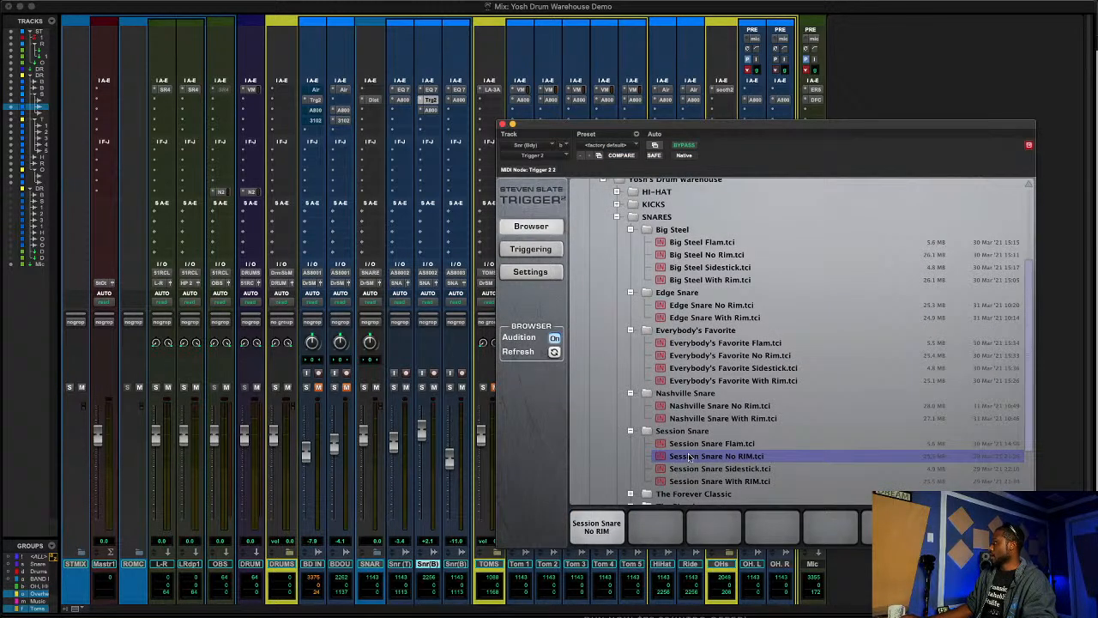
left_click_drag(689, 457, 659, 537)
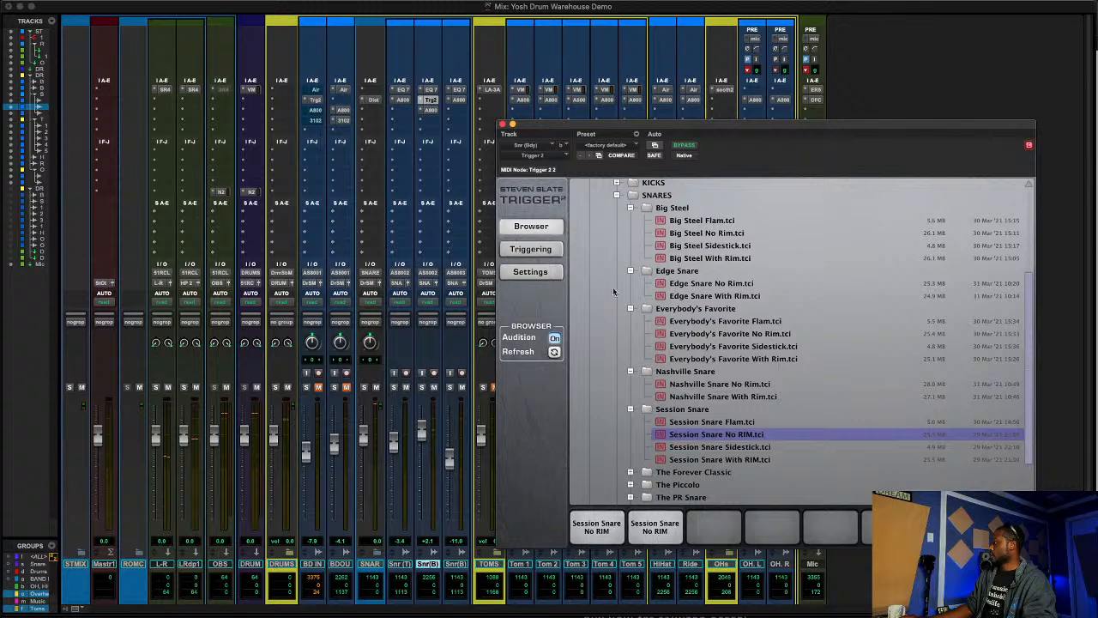
left_click(532, 250)
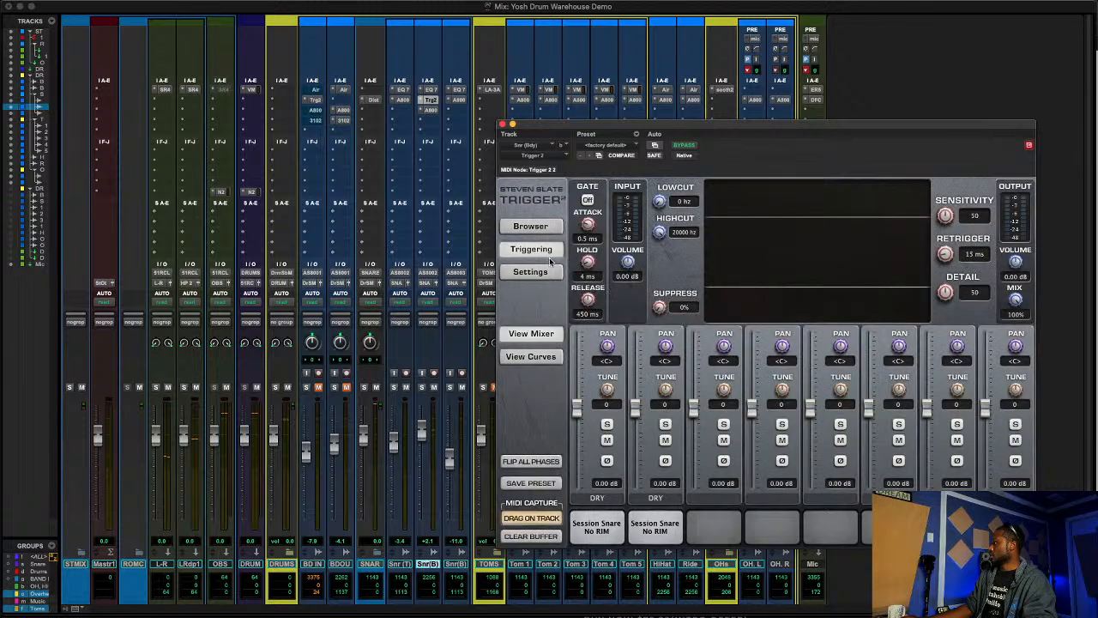
left_click(651, 497)
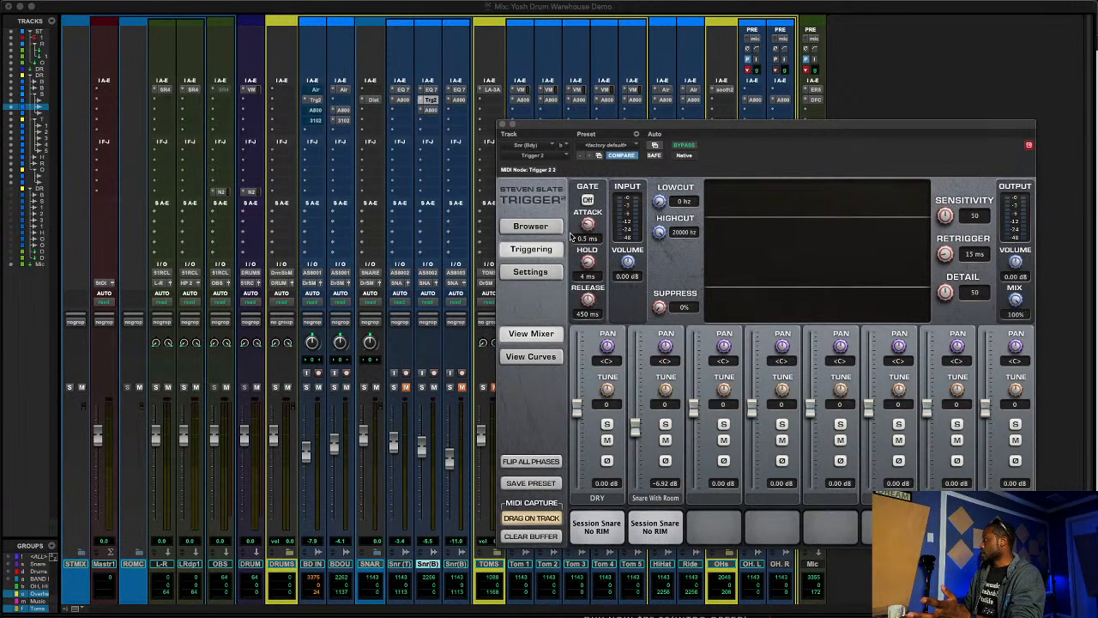
- Audition the Edge Snare and Big Steel samples in the SNARES folder of the sample browser
left_click(531, 227)
left_click(707, 297)
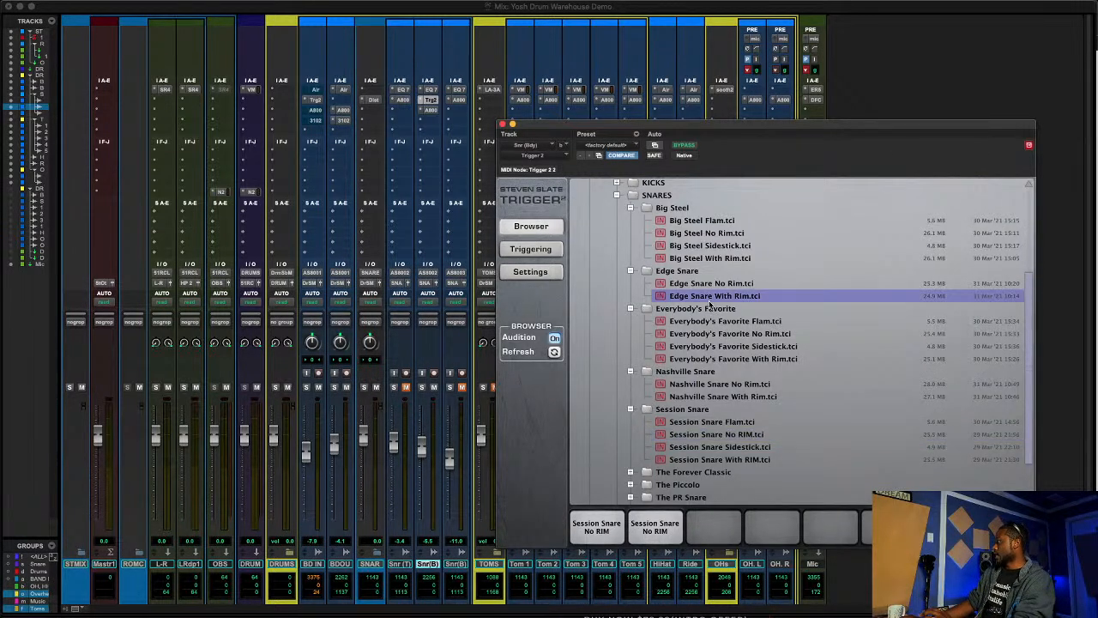
key("Up")
key("Up")
key("Up")
key("Up")
key("Up")
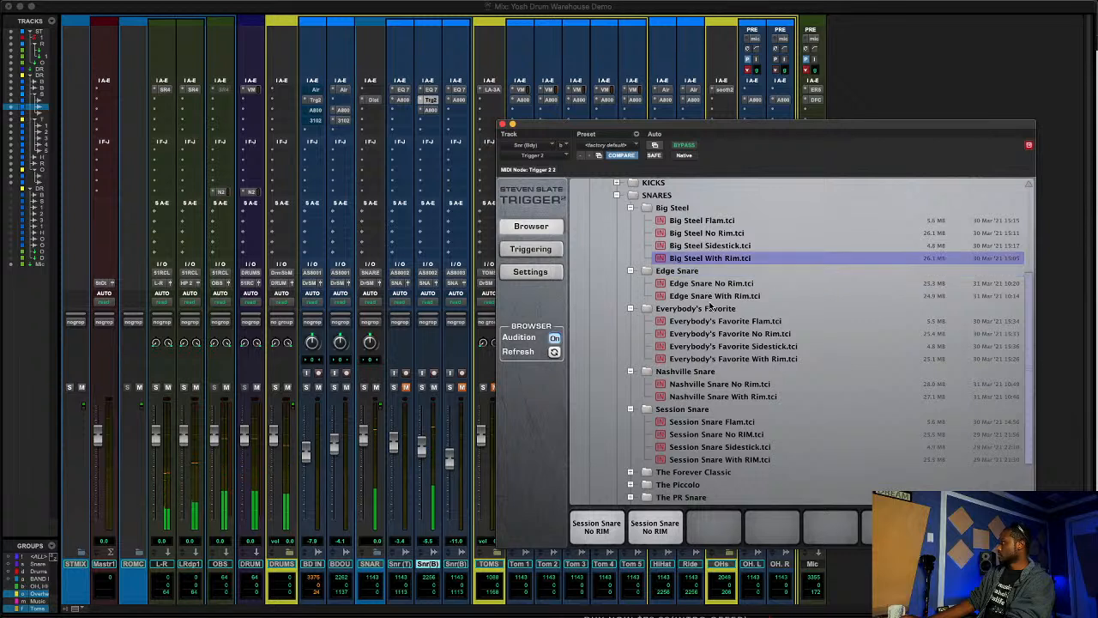
key("Down")
key("Down")
key("Down")
key("Down")
key("Down")
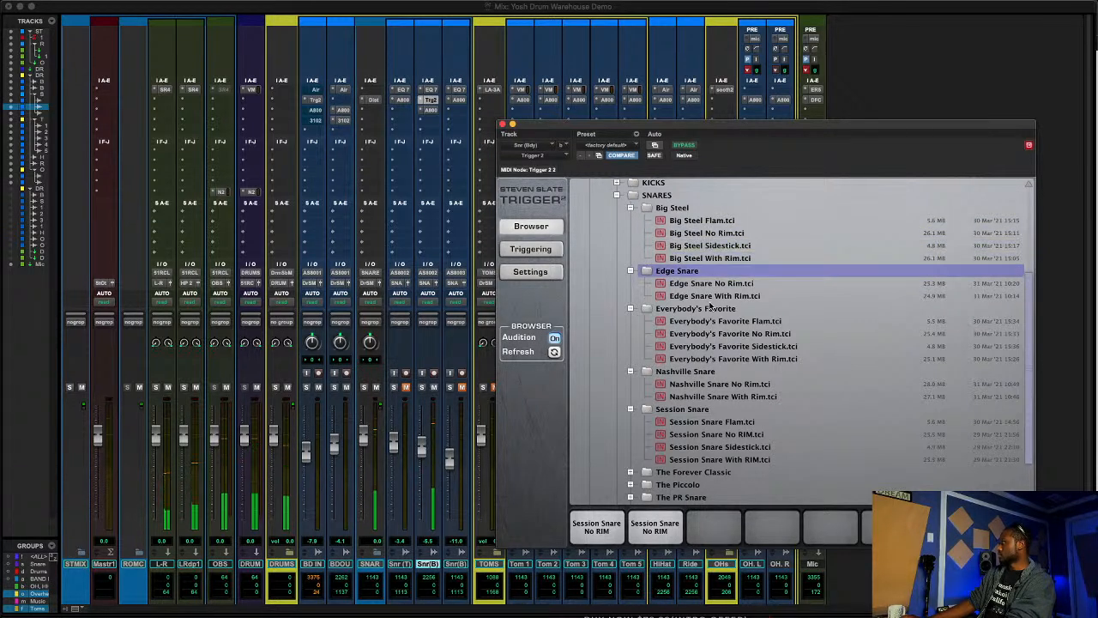
key("Up")
key("Down")
key("Up")
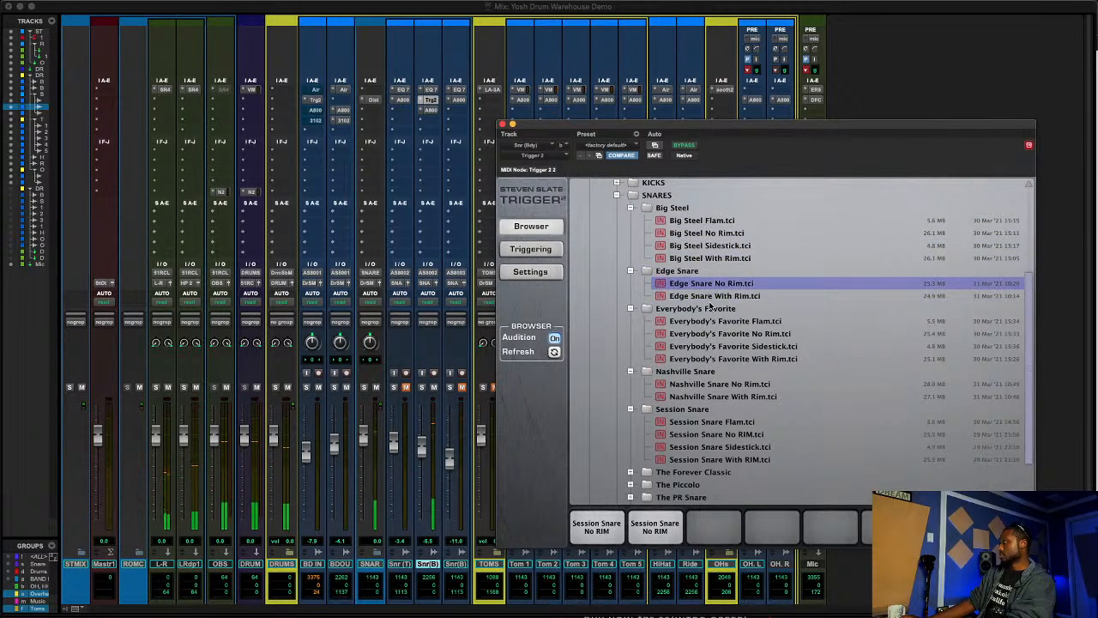
- Expand The Piccolo folder and audition its samples from Flam down to With Rim
scroll(695, 452, "down", 2)
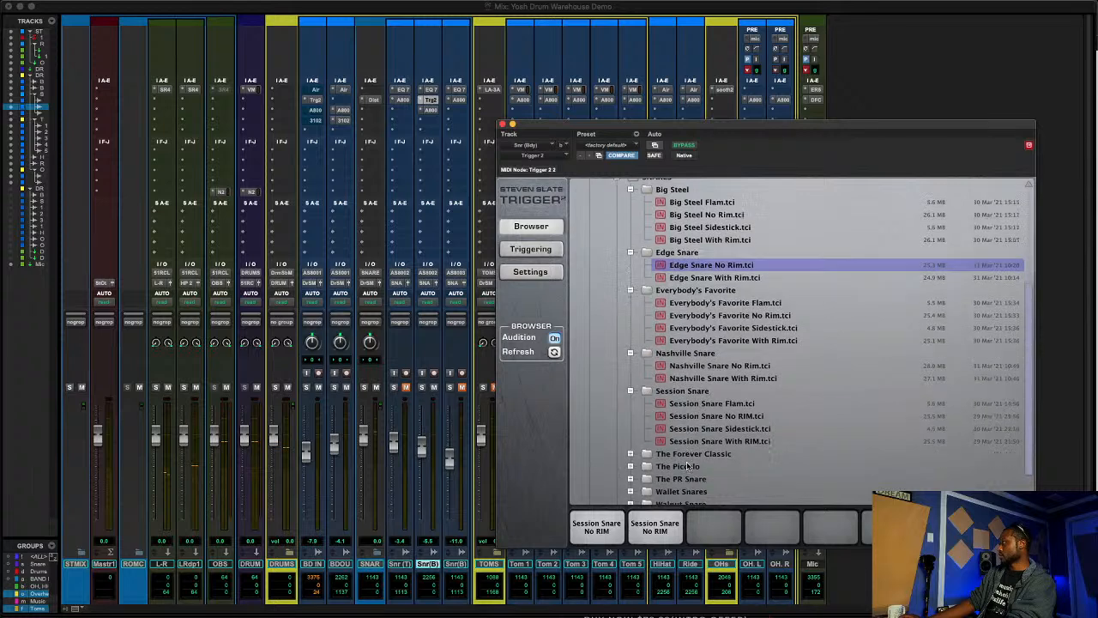
left_click(631, 450)
left_click(682, 464)
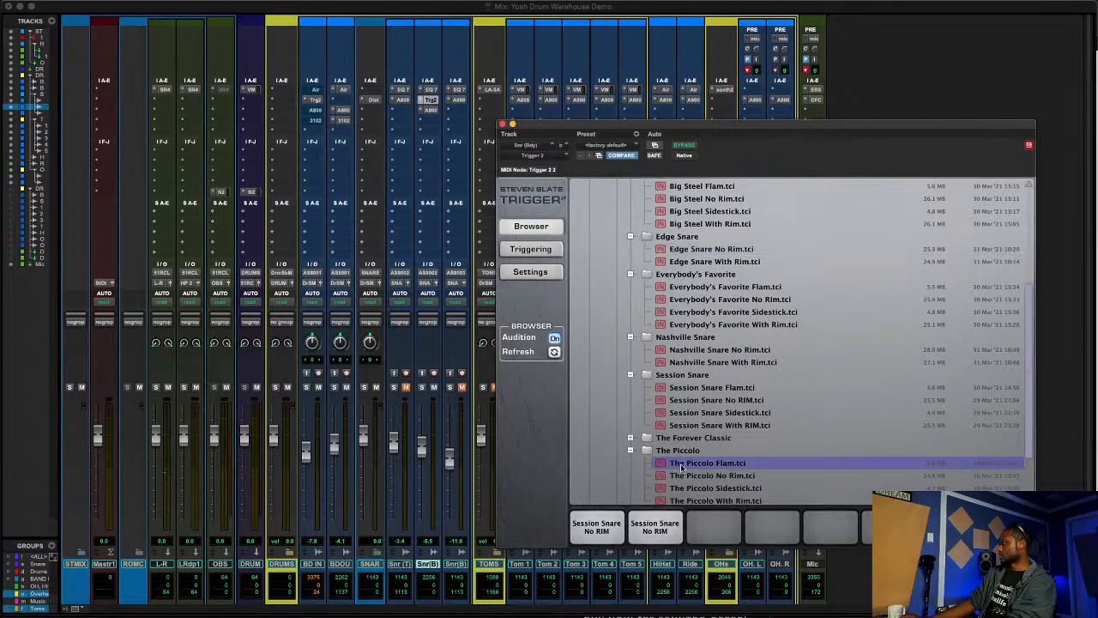
key("Down")
key("Down")
key("Down")
scroll(682, 467, "down", 2)
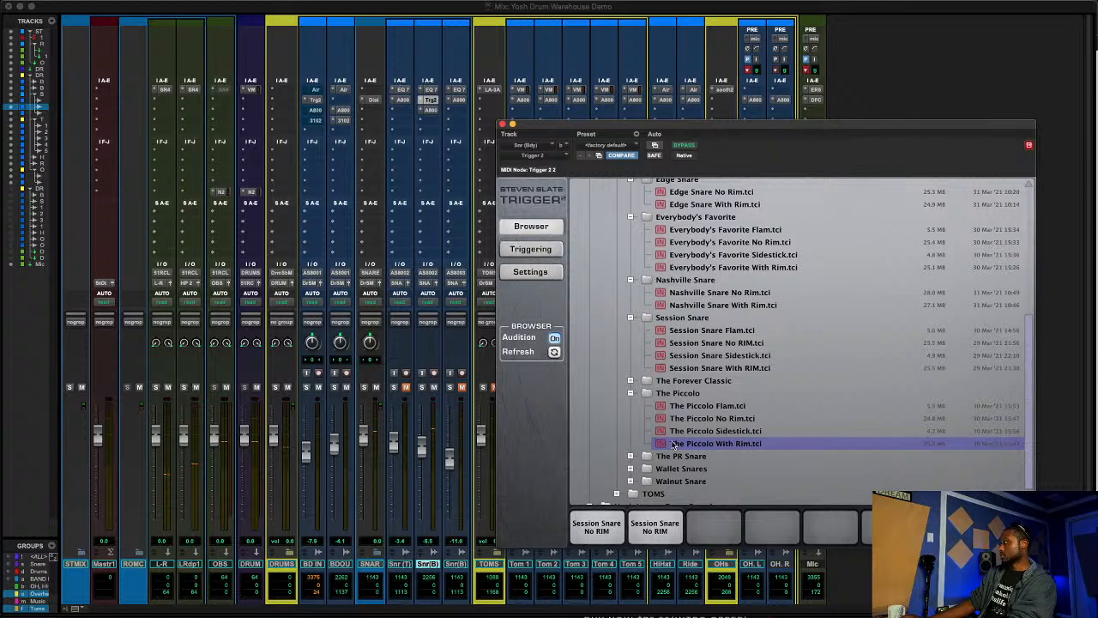
- Load The Piccolo With Rim into the third Trigger 2 slot and check its articulation options
left_click_drag(674, 444, 713, 527)
left_click(531, 249)
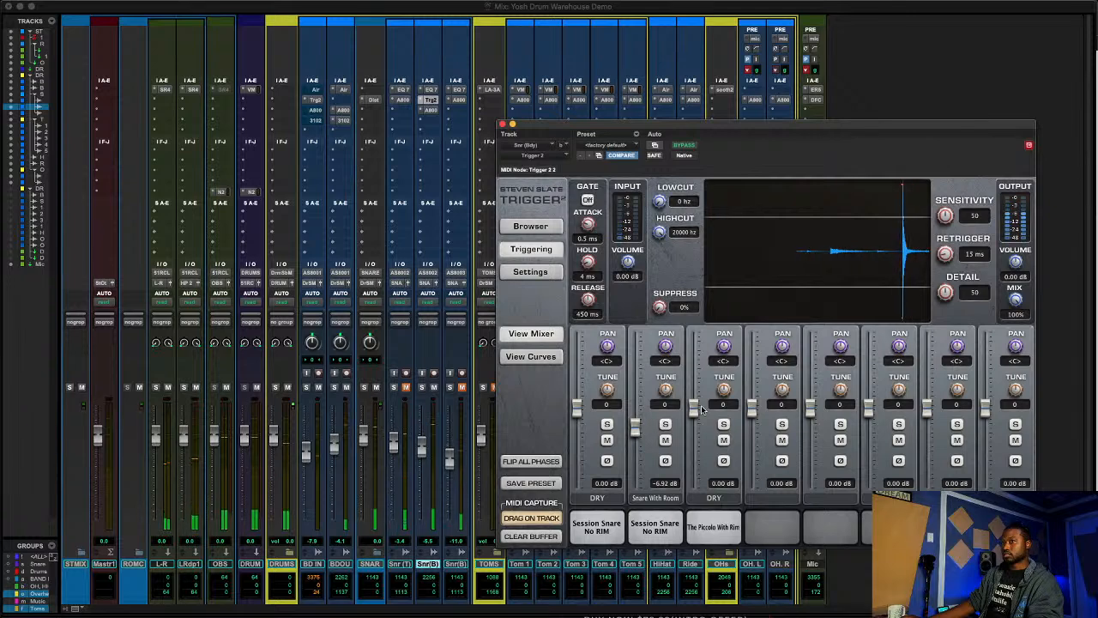
left_click(713, 498)
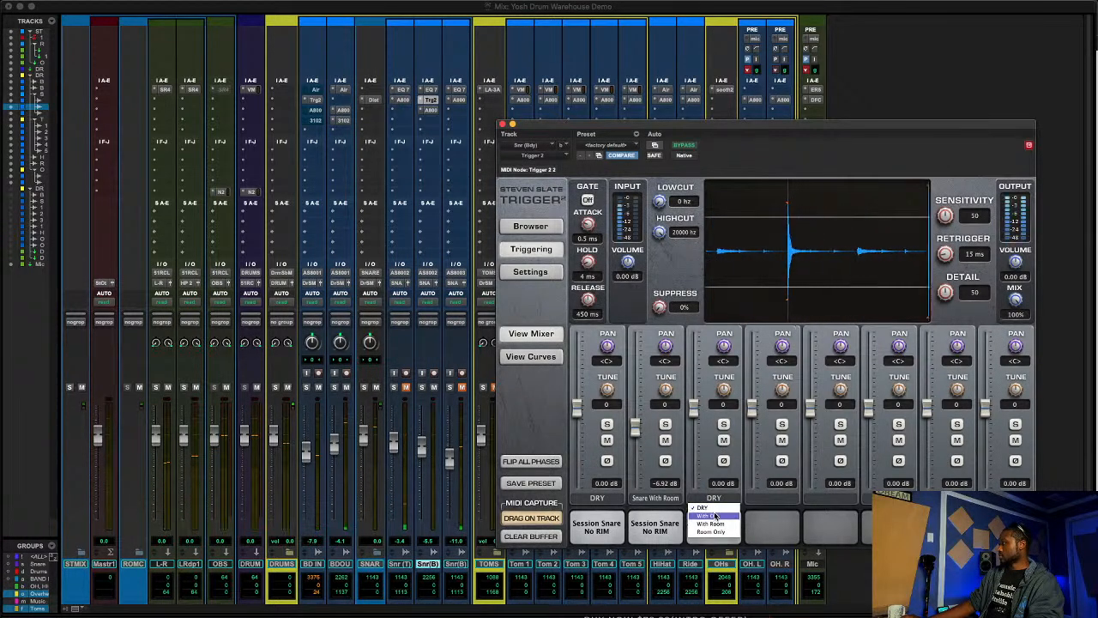
left_click(699, 418)
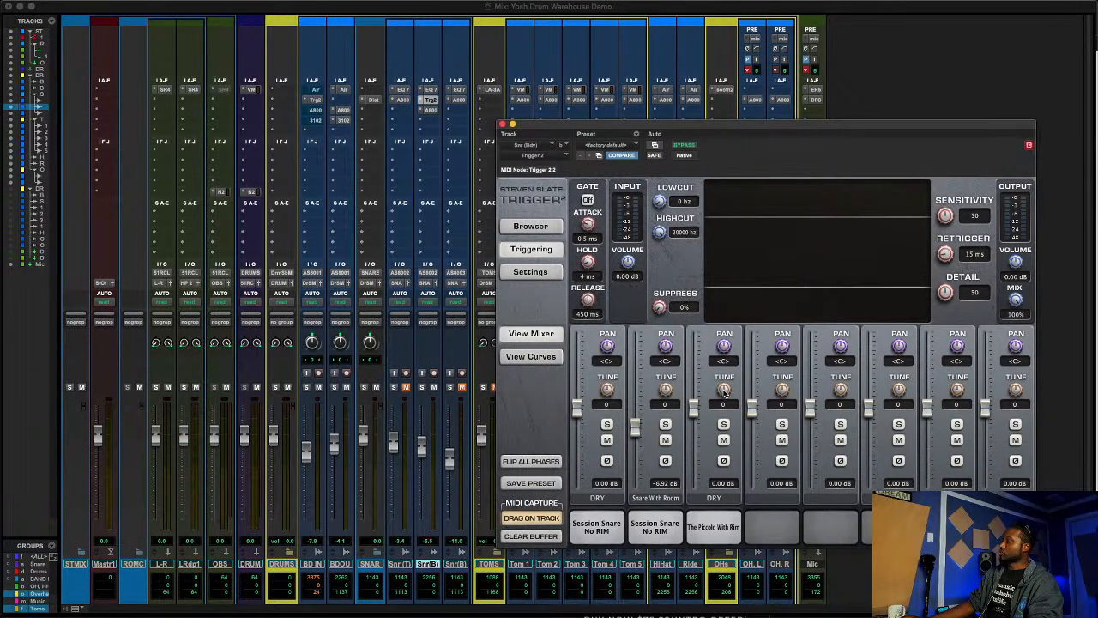
- Solo the Piccolo slot, raise its tuning to 31, and take it out of solo
left_click(724, 424)
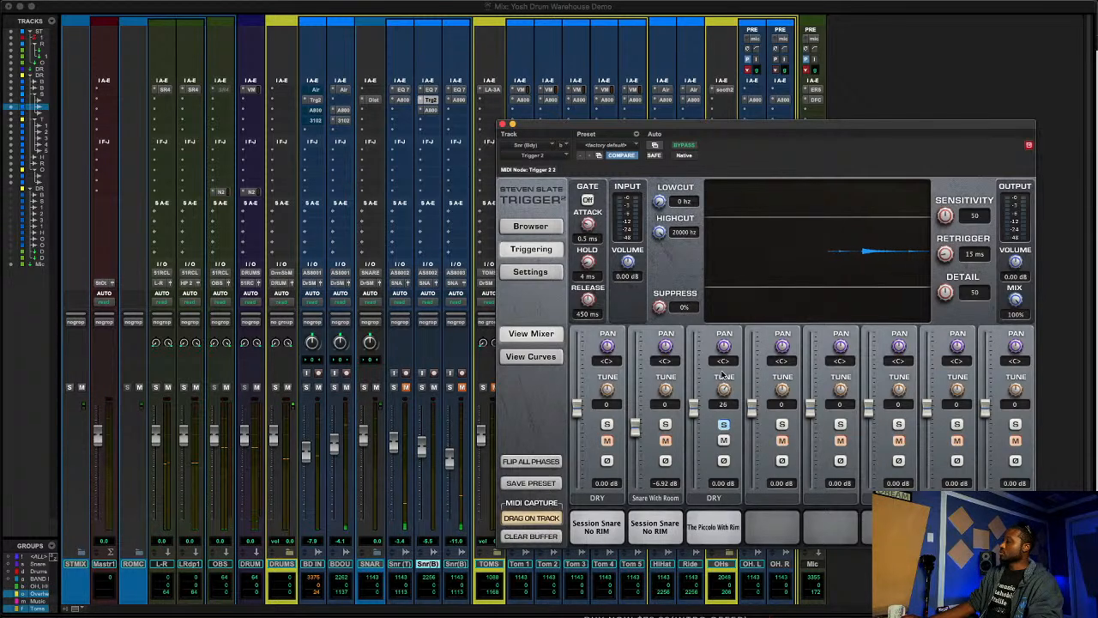
scroll(723, 391, "up", 5)
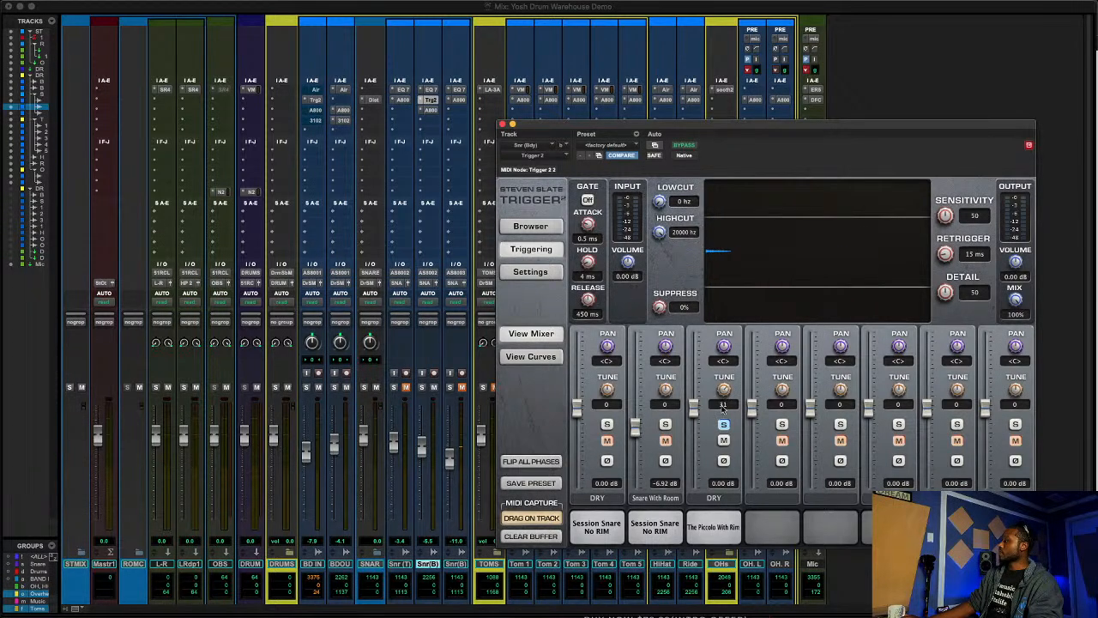
left_click(723, 424)
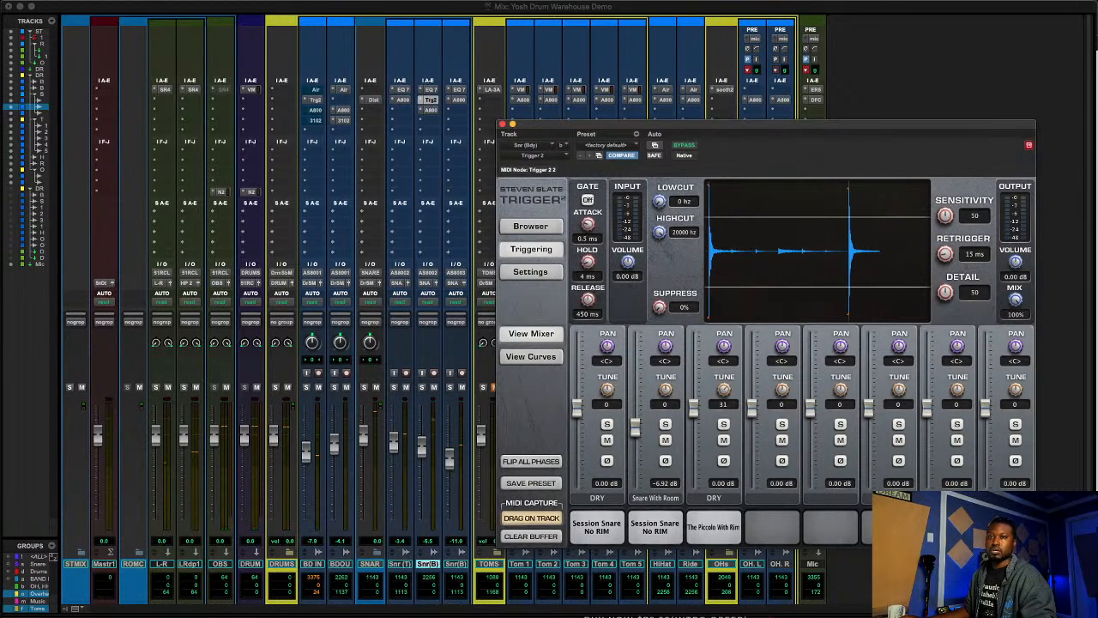
- Compare the snare blend with the Piccolo slot muted and unmuted, then stop playback
left_click(723, 440)
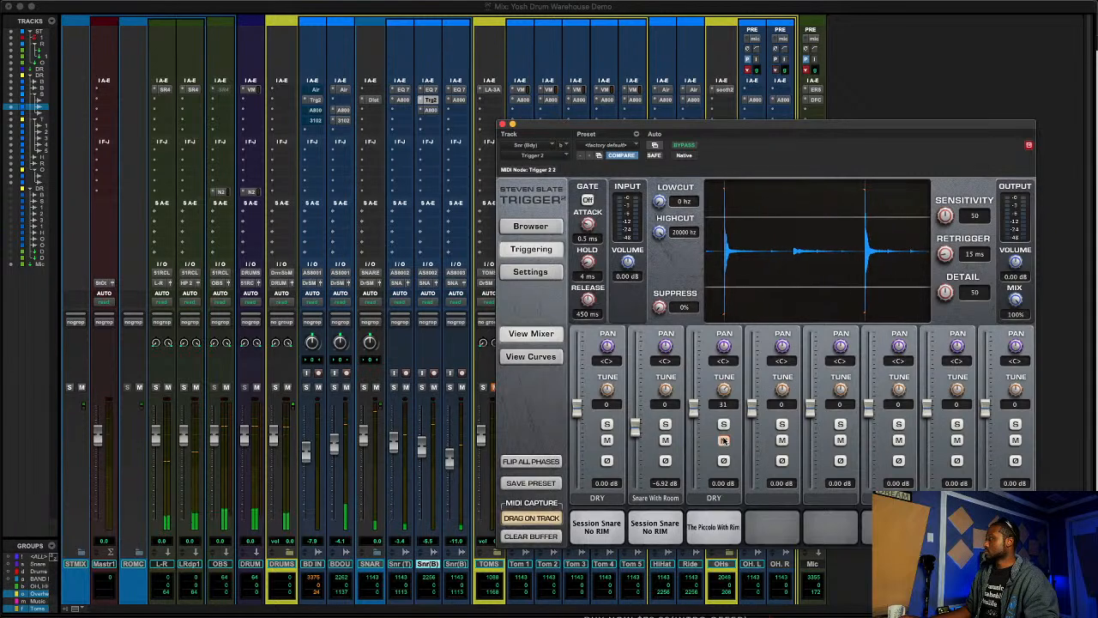
left_click(724, 441)
key("space")
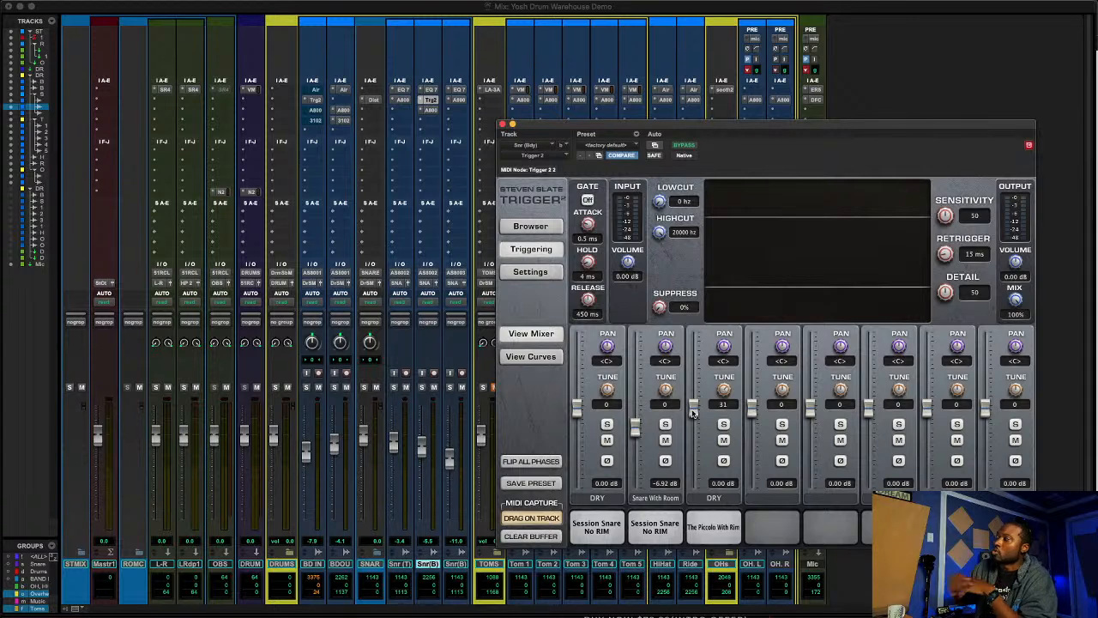
- Review the AirEQ, Studer A800 and Neve 31102 plug-ins on the BD OUT track, and close the plug-in window
left_click_drag(679, 127, 664, 176)
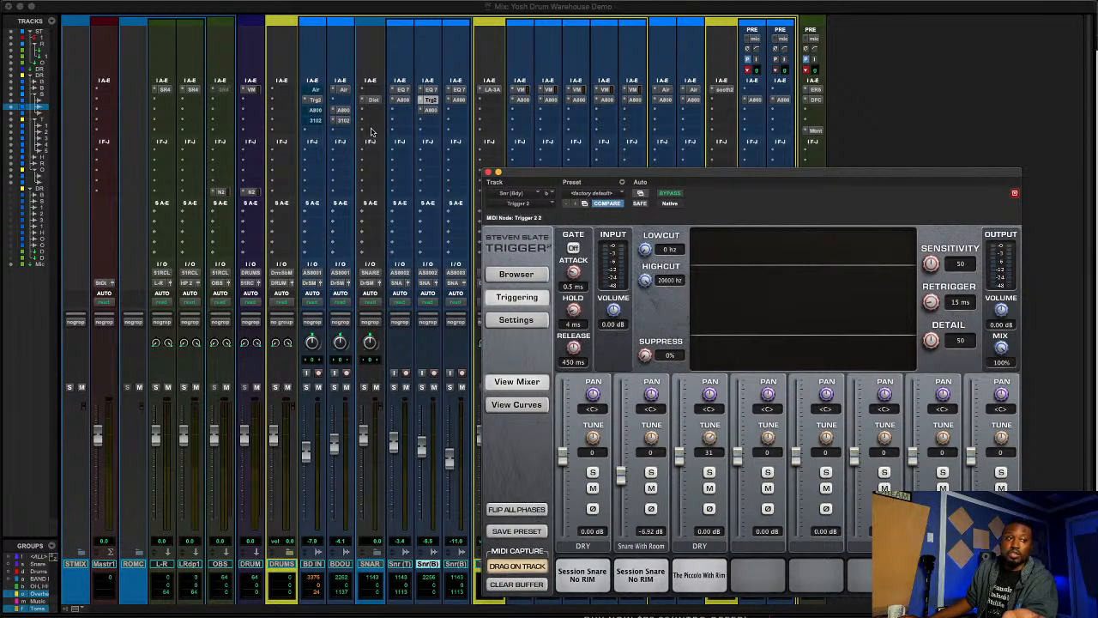
left_click(340, 91)
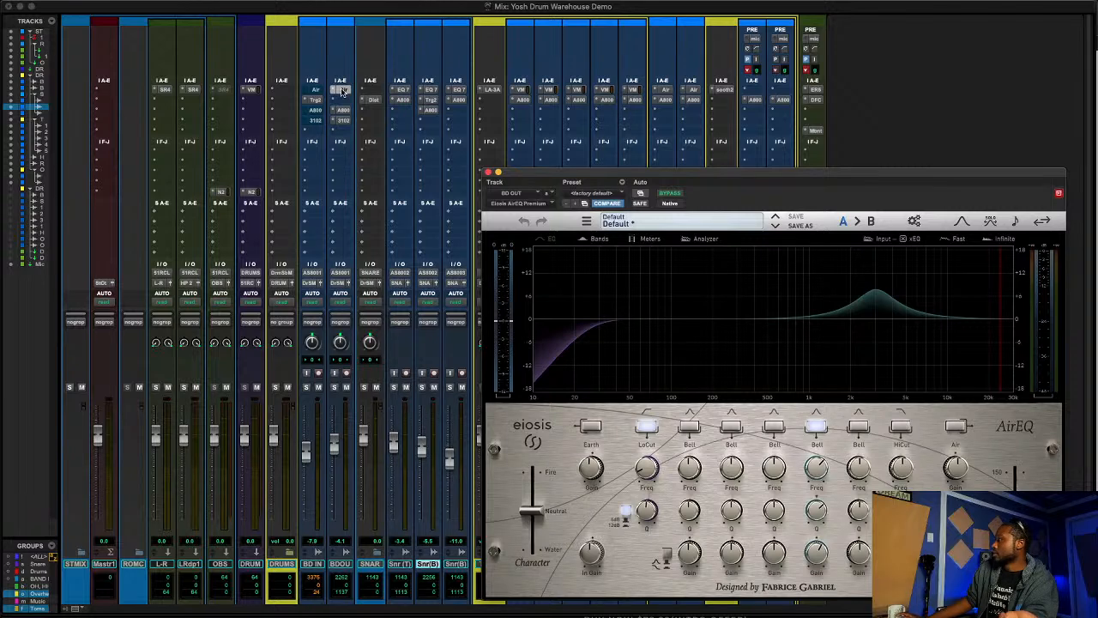
left_click(342, 112)
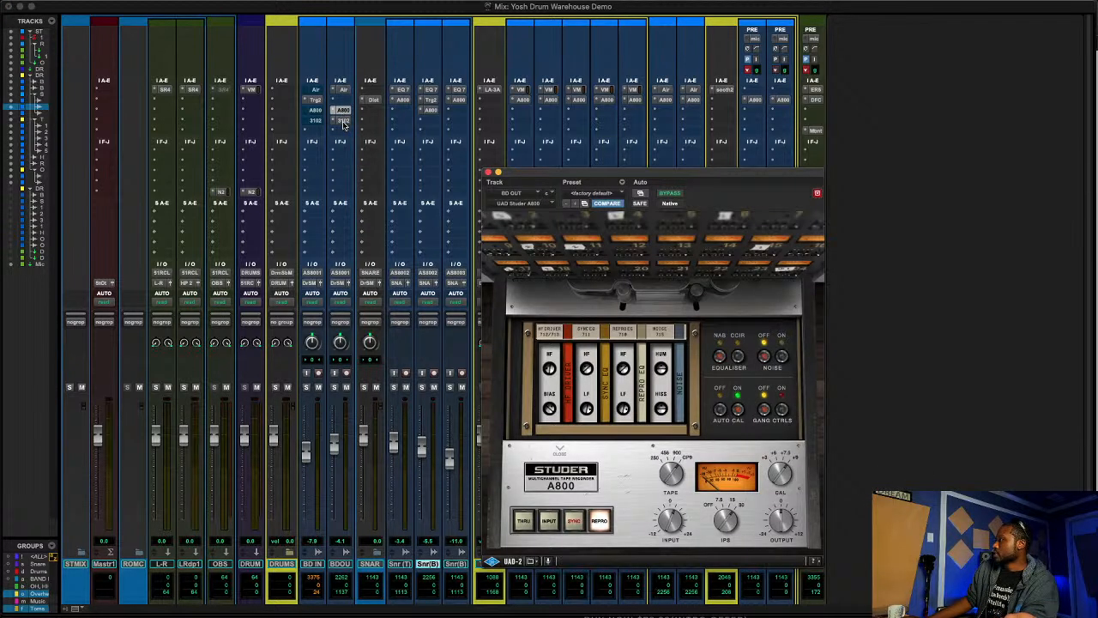
left_click(343, 121)
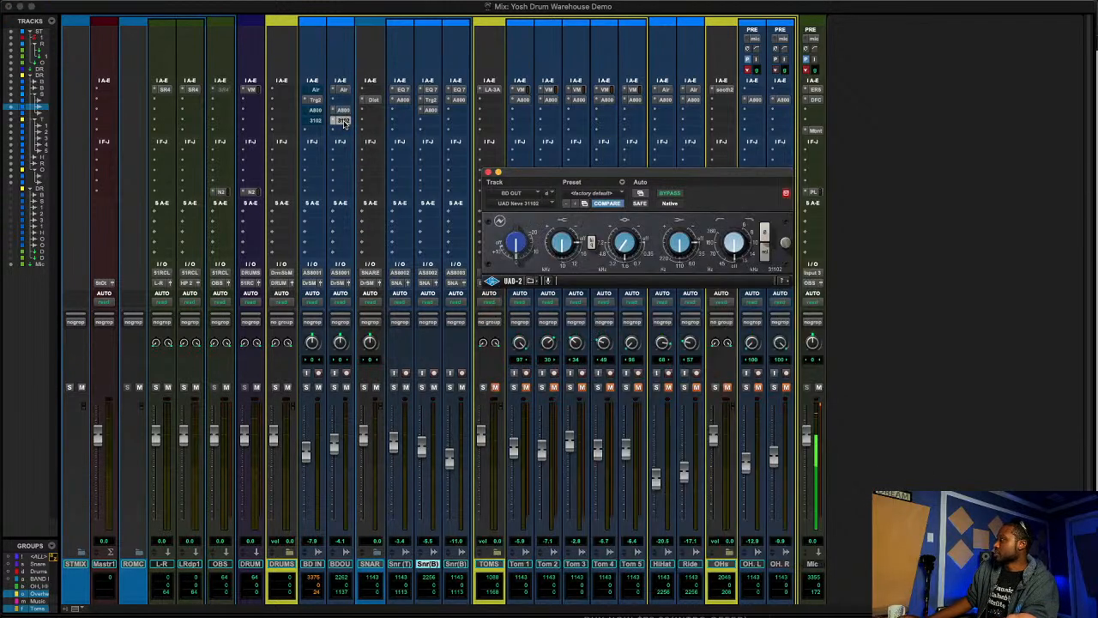
left_click(488, 173)
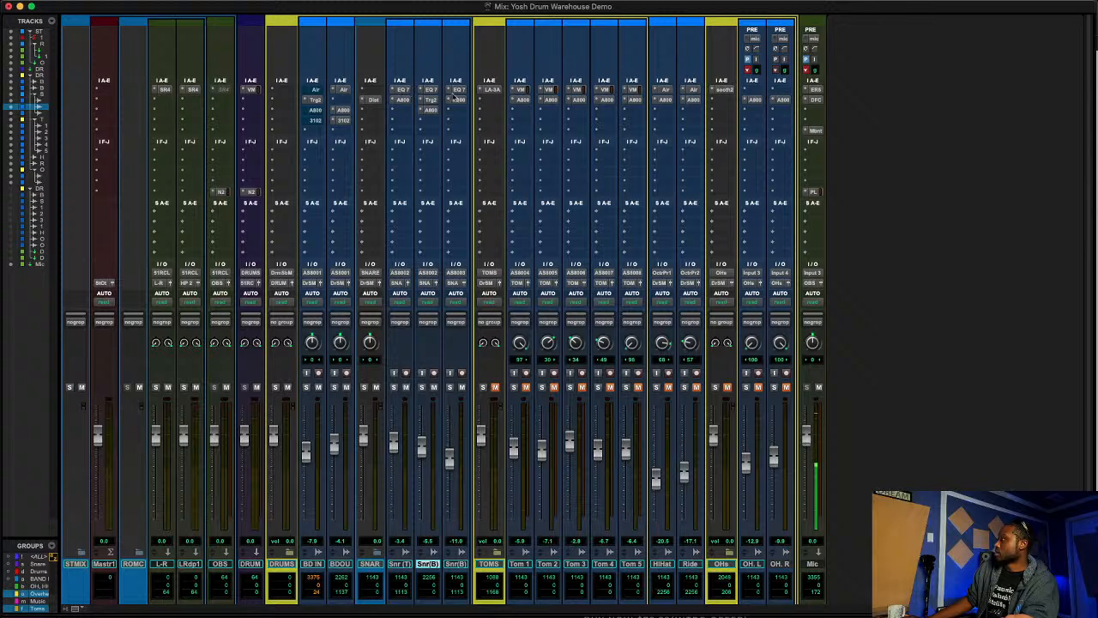
- Open the EQ3 7-Band on the Snr (Bdy) track and bypass it
left_click(431, 90)
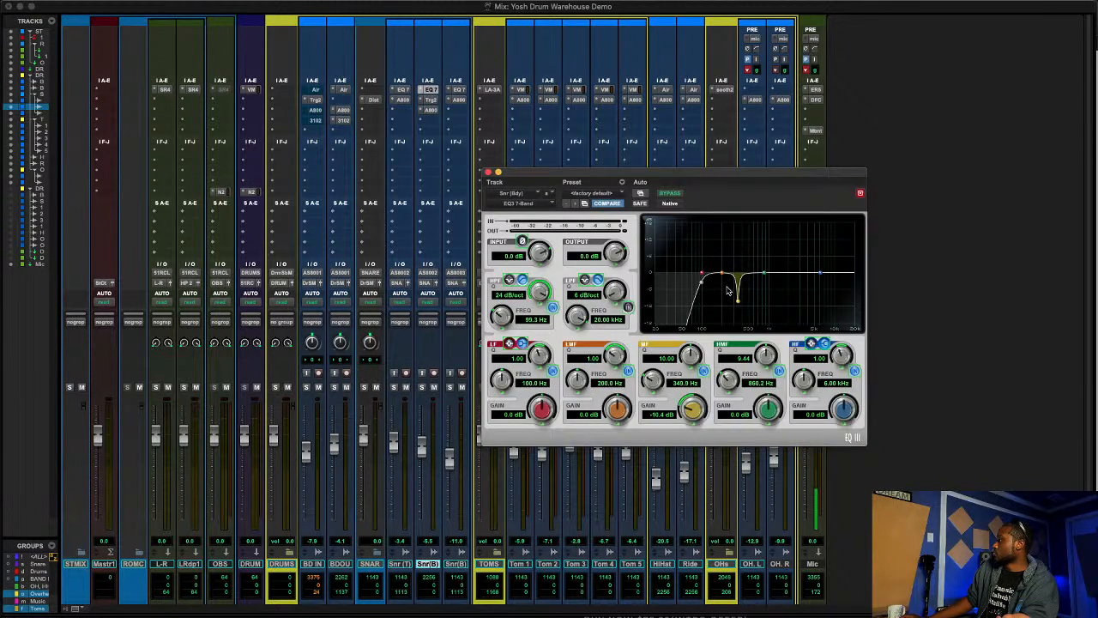
left_click(430, 91, "super")
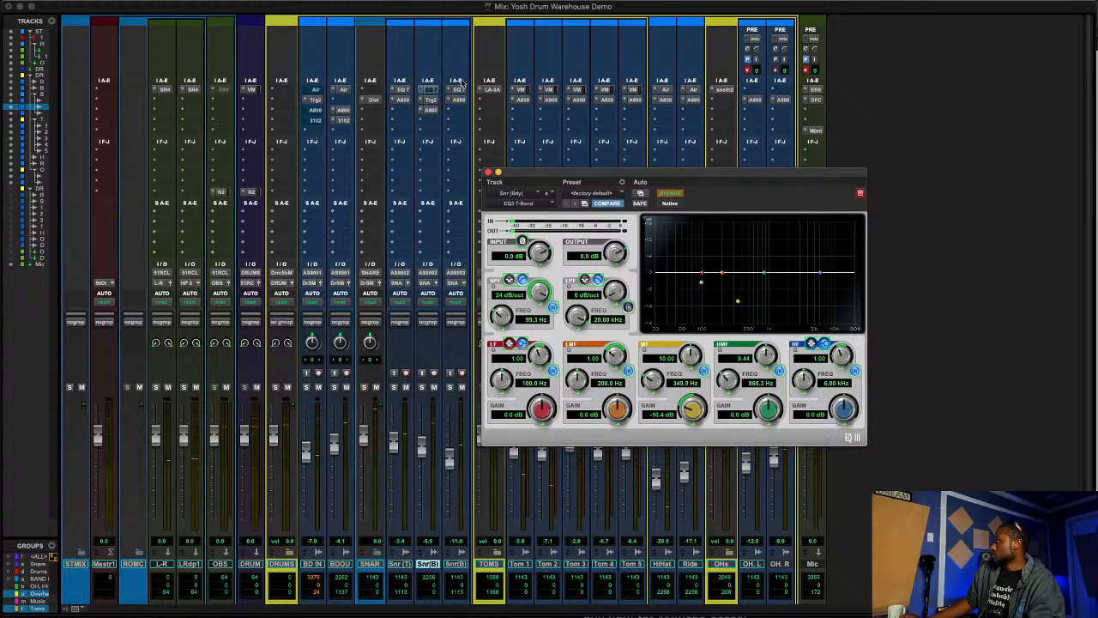
left_click_drag(611, 182, 537, 175)
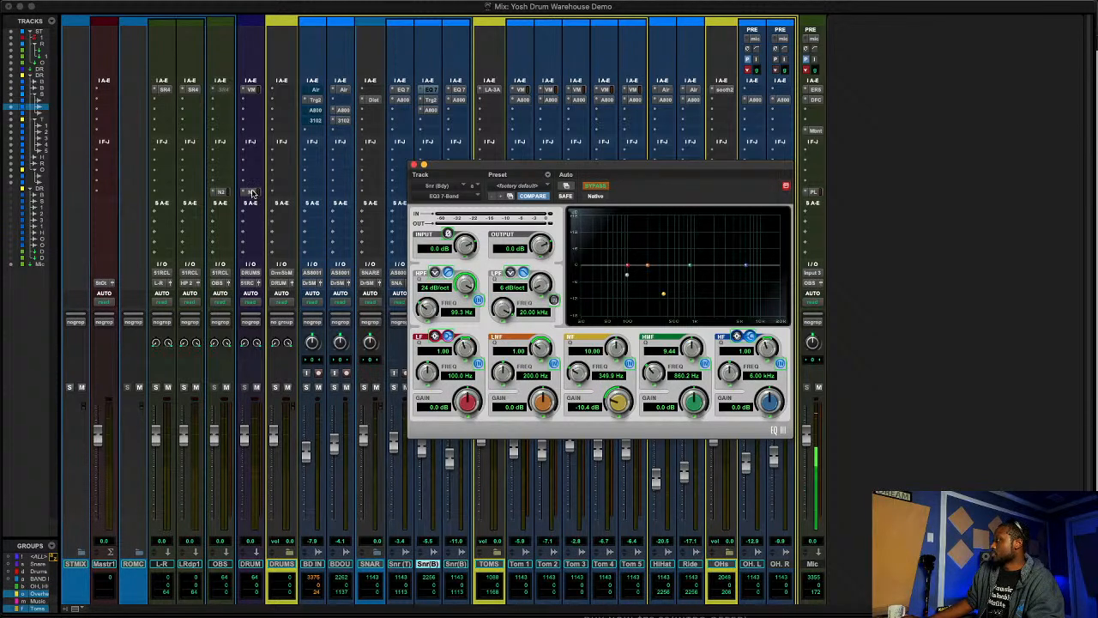
- Inspect the Virtual Mix Rack on the DRUM track and close its window
left_click(250, 89)
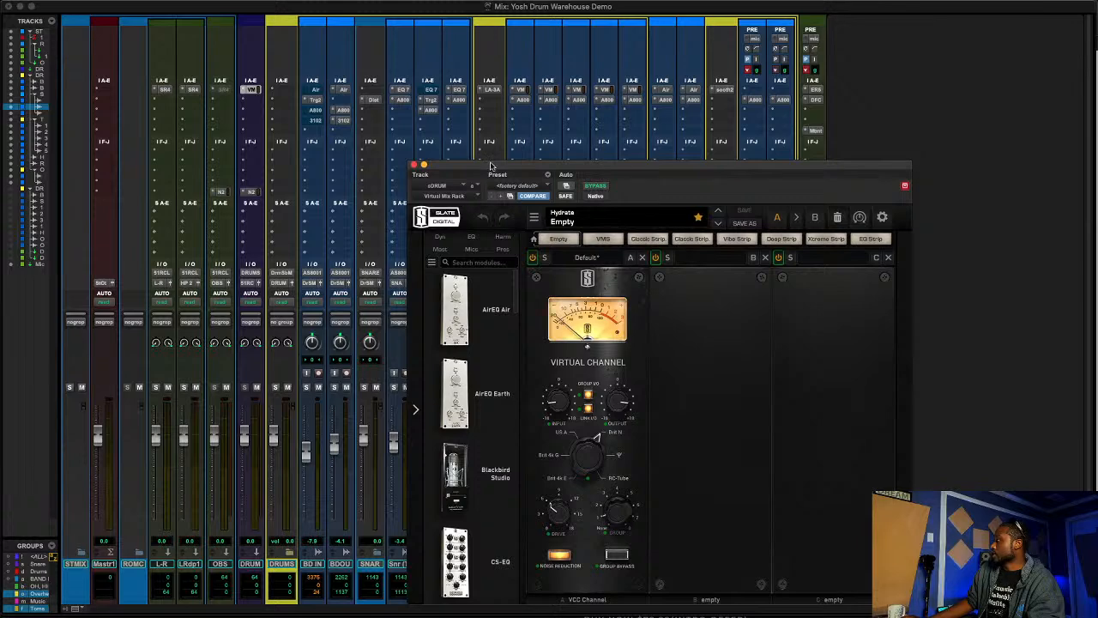
left_click_drag(490, 166, 478, 118)
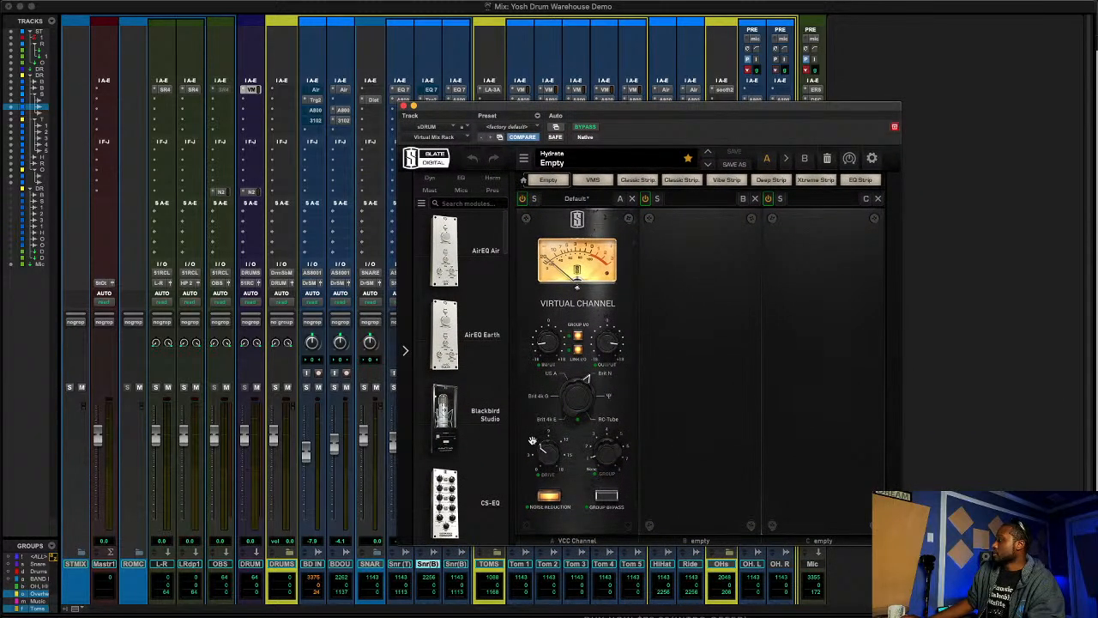
left_click(402, 105)
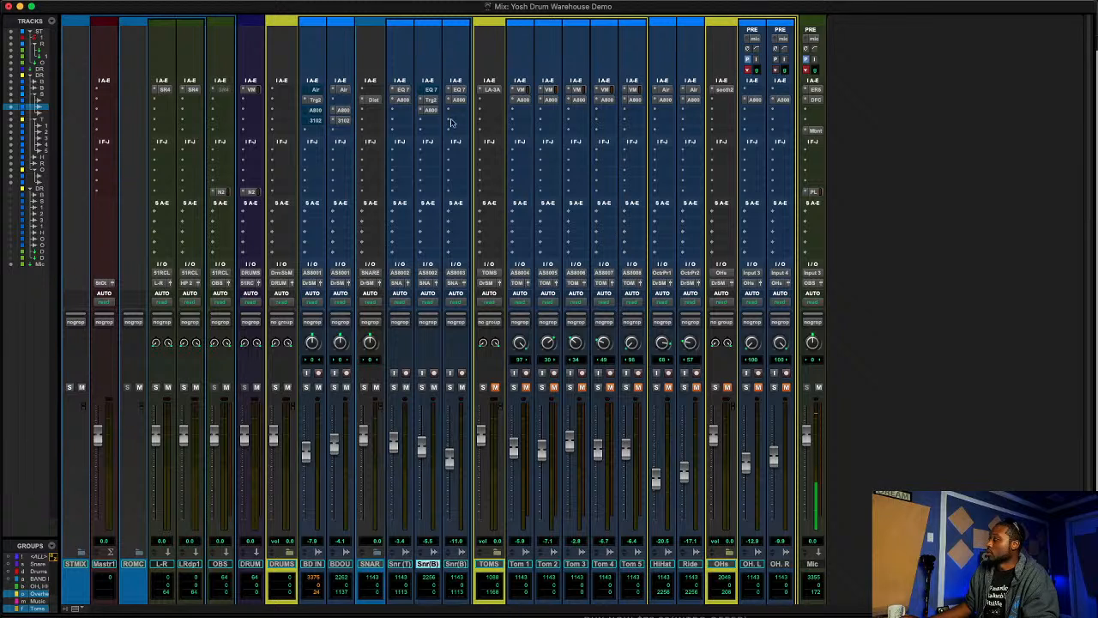
- Play back the drum mix and open Trigger 2 on the Snr (Bdy) track
key("space")
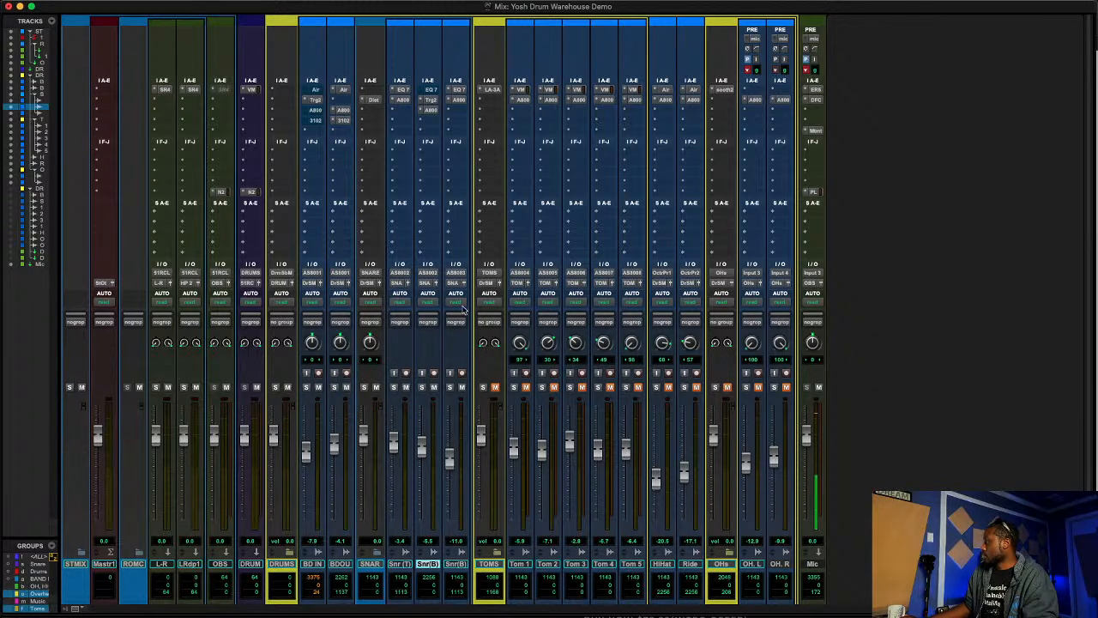
left_click(432, 100)
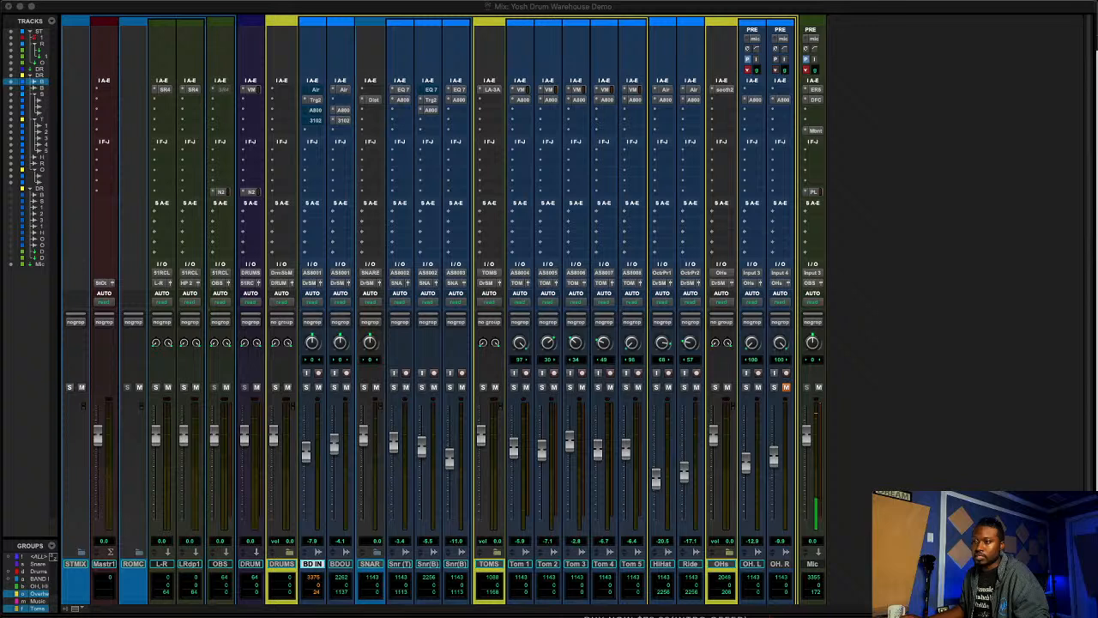
- Select the Tom 1 track, play back the drums, and insert Trigger 2 in its third insert slot
left_click(519, 563)
key("space")
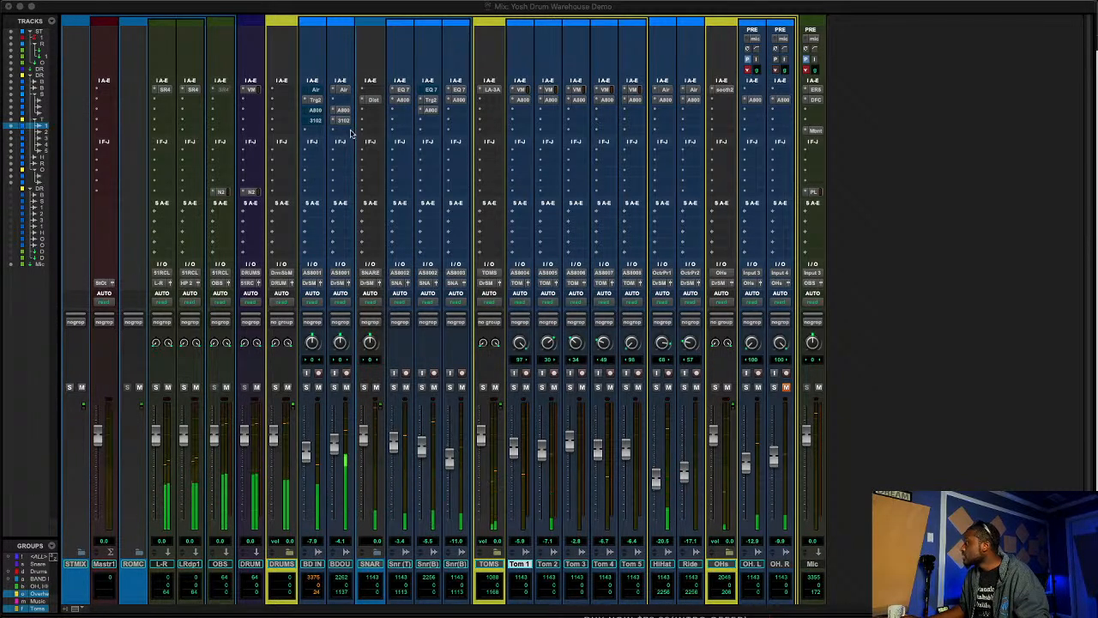
left_click(519, 113)
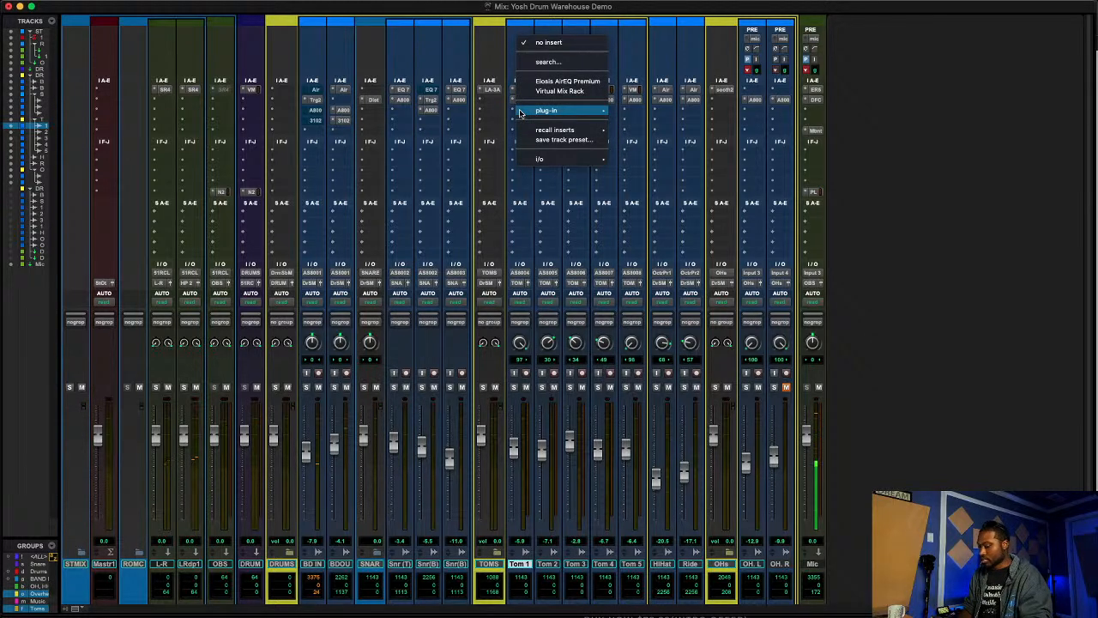
type("t")
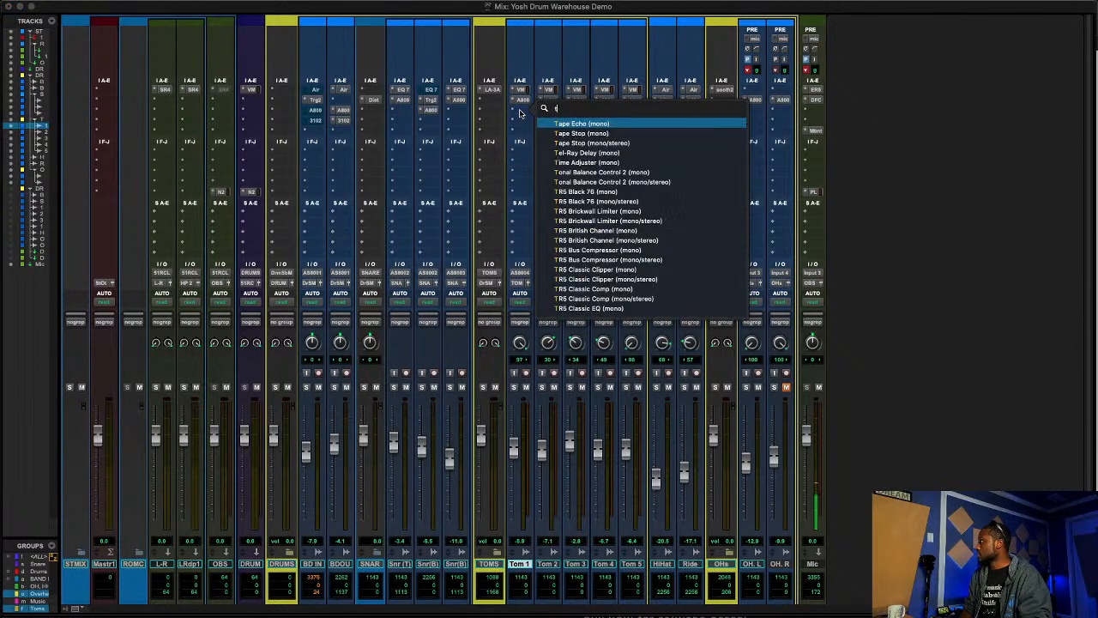
type("ri")
key("Down")
key("Return")
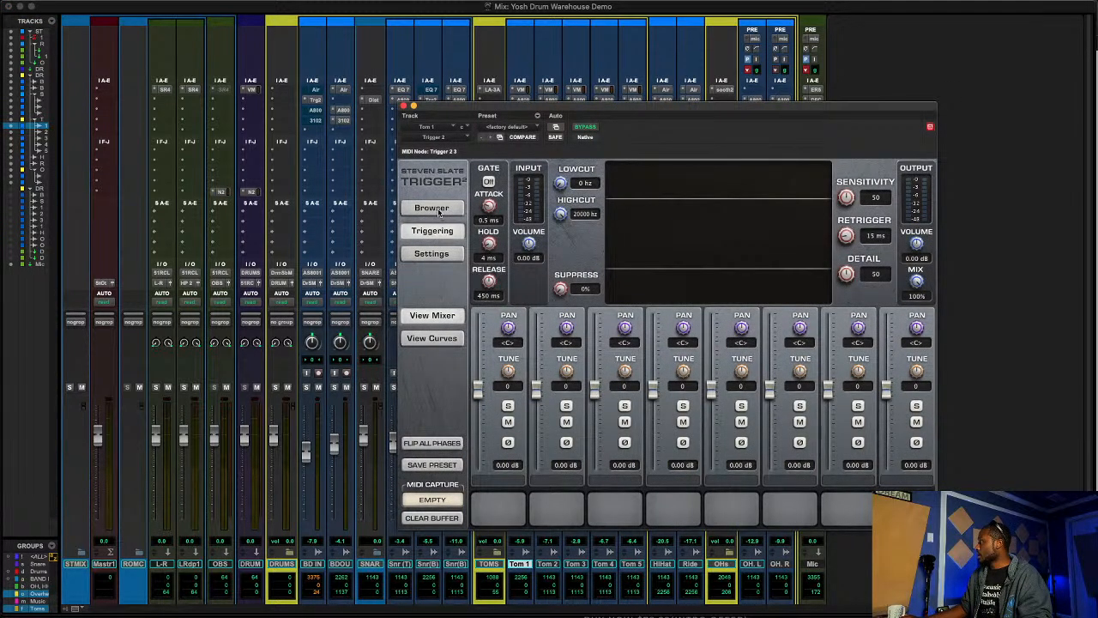
- Examine the Maple Gum Toms and WFL toms instruments among the Yosh's Drum Warehouse trigger files
left_click(432, 209)
left_click(476, 242)
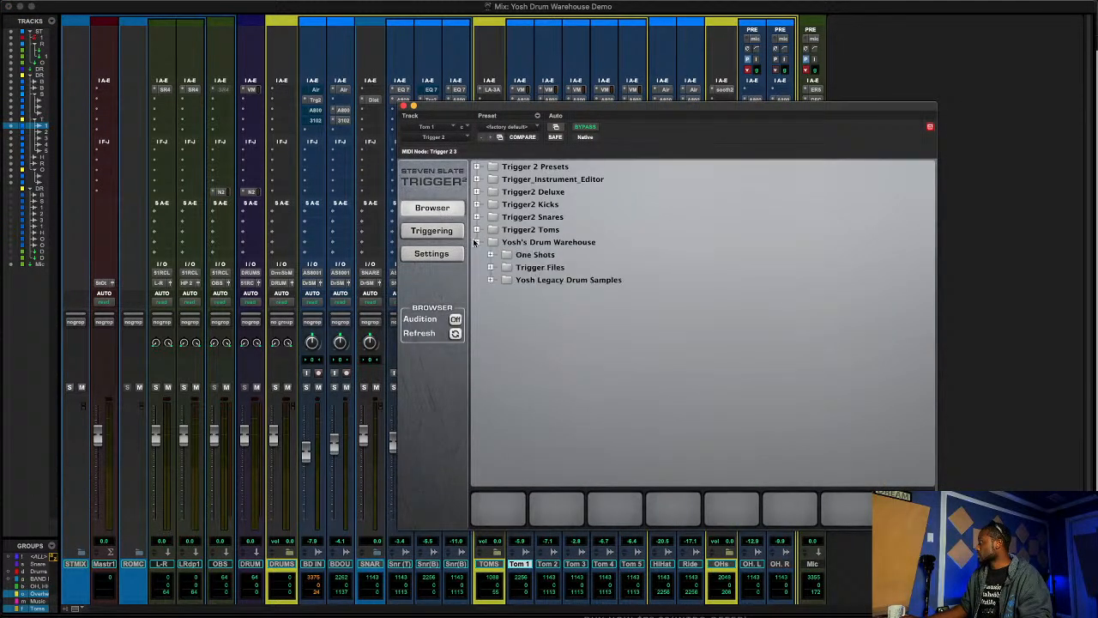
left_click(490, 267)
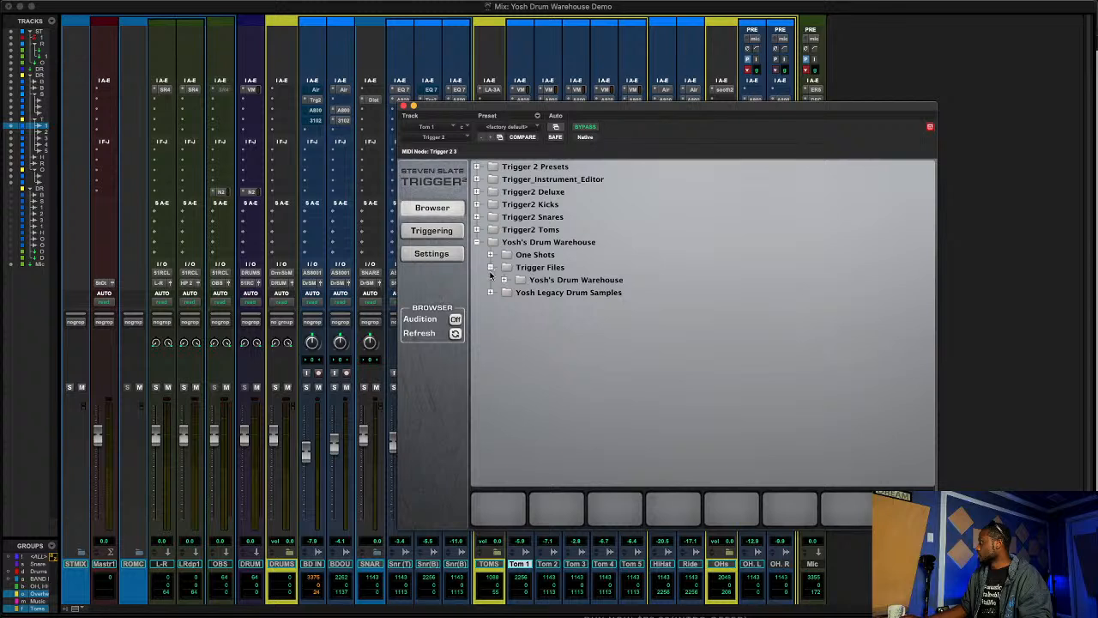
left_click(504, 280)
left_click(519, 330)
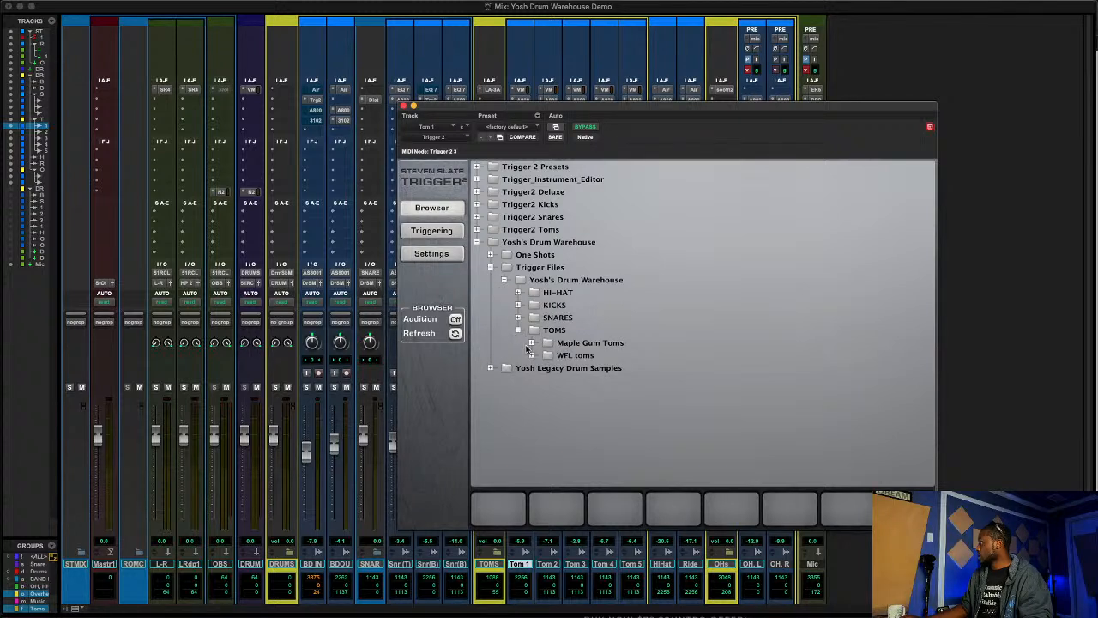
left_click(531, 342)
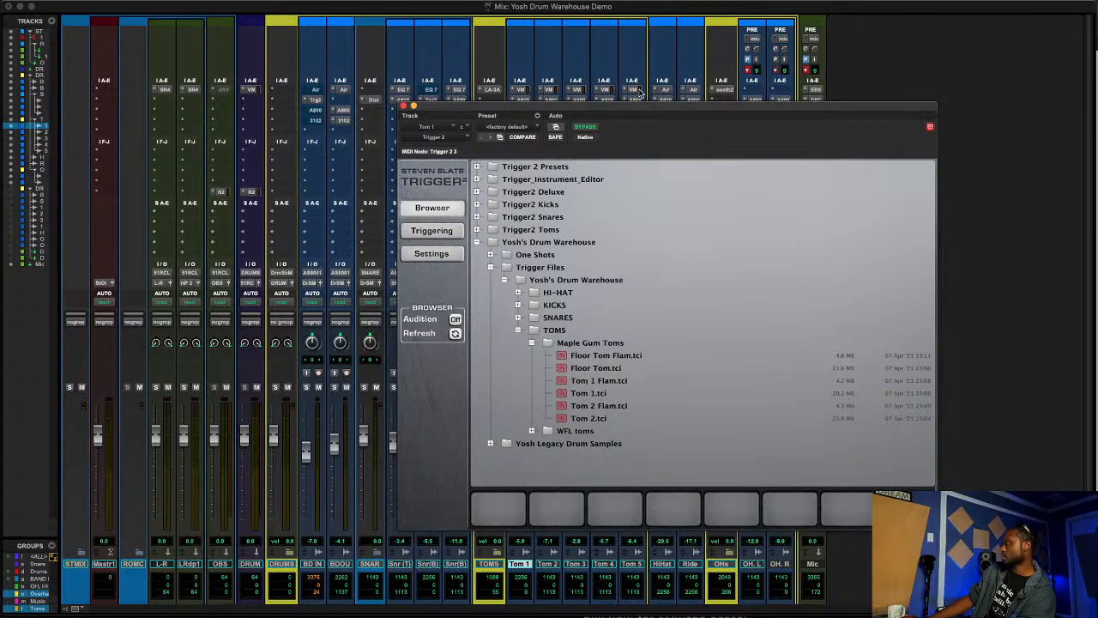
left_click_drag(621, 105, 487, 58)
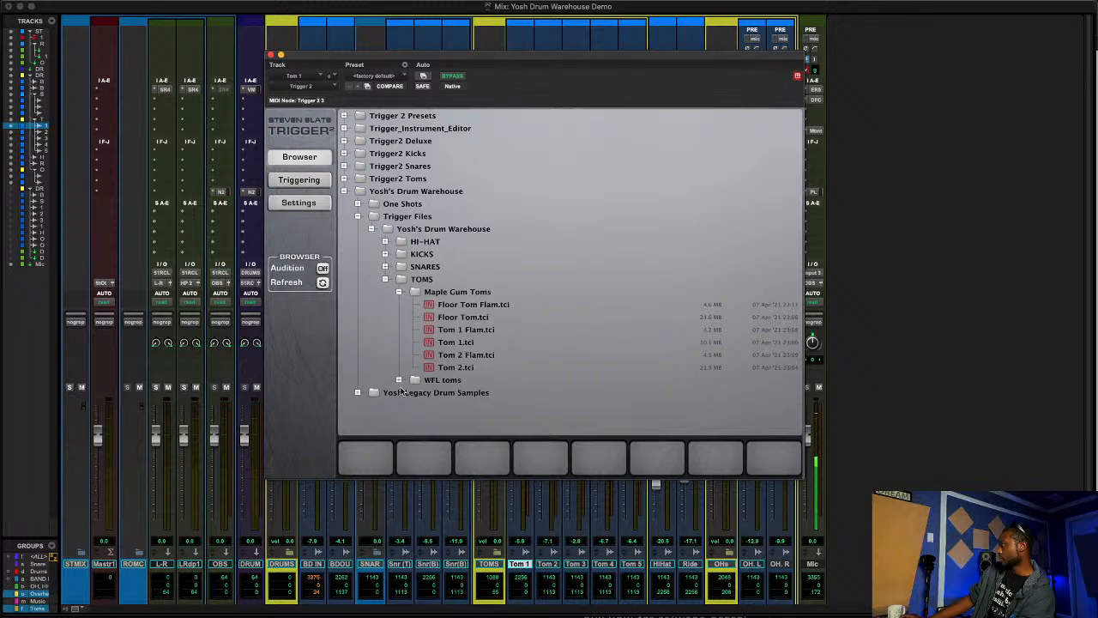
left_click(398, 380)
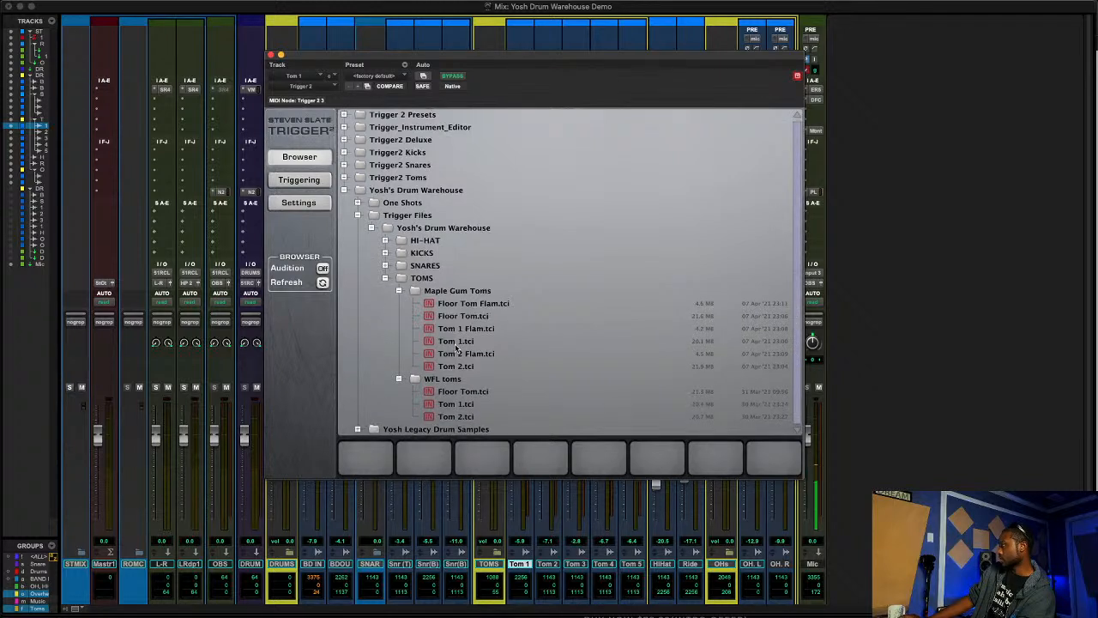
- Open the dry Maple Gum Tom 1 one-shots, turn auditioning on, and select Hard Maple Gum Tom 1 – 10_Dry.wav
left_click(356, 203)
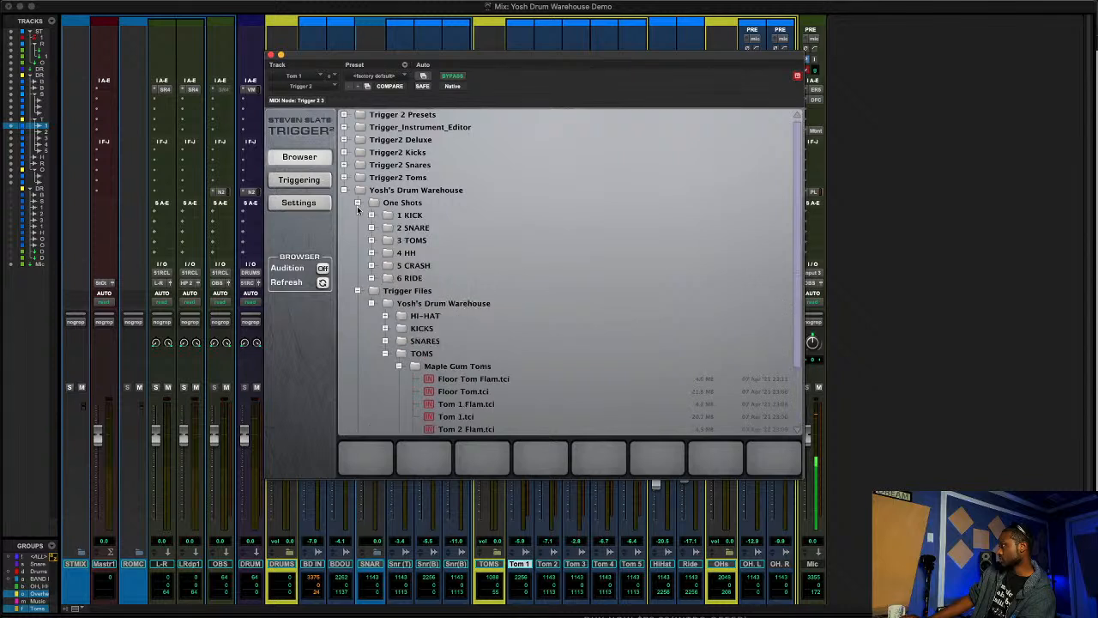
left_click(370, 241)
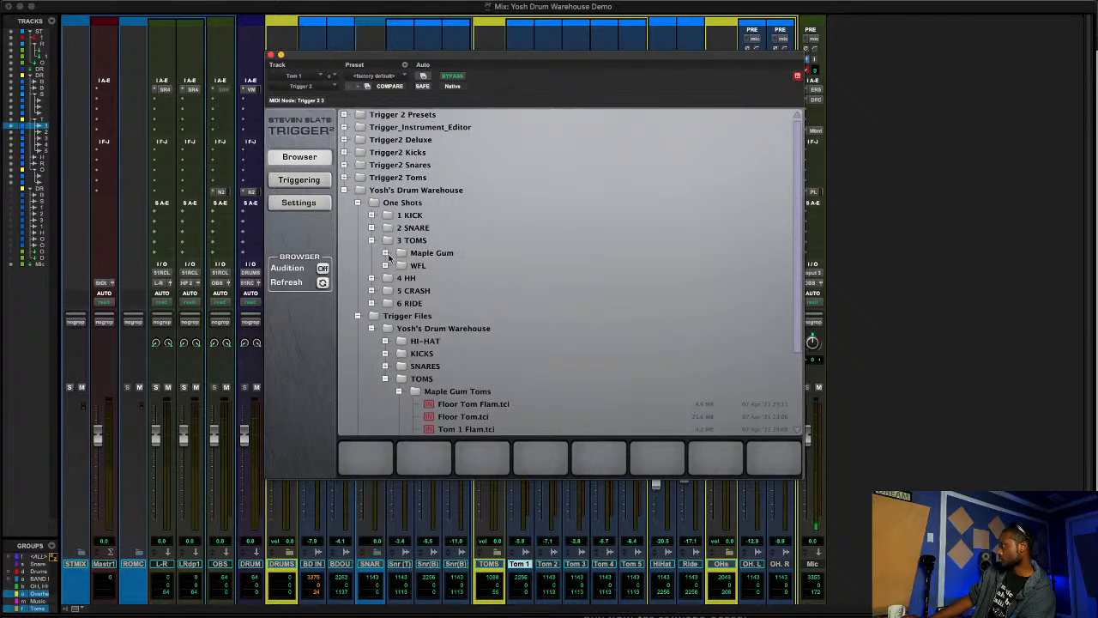
left_click(386, 253)
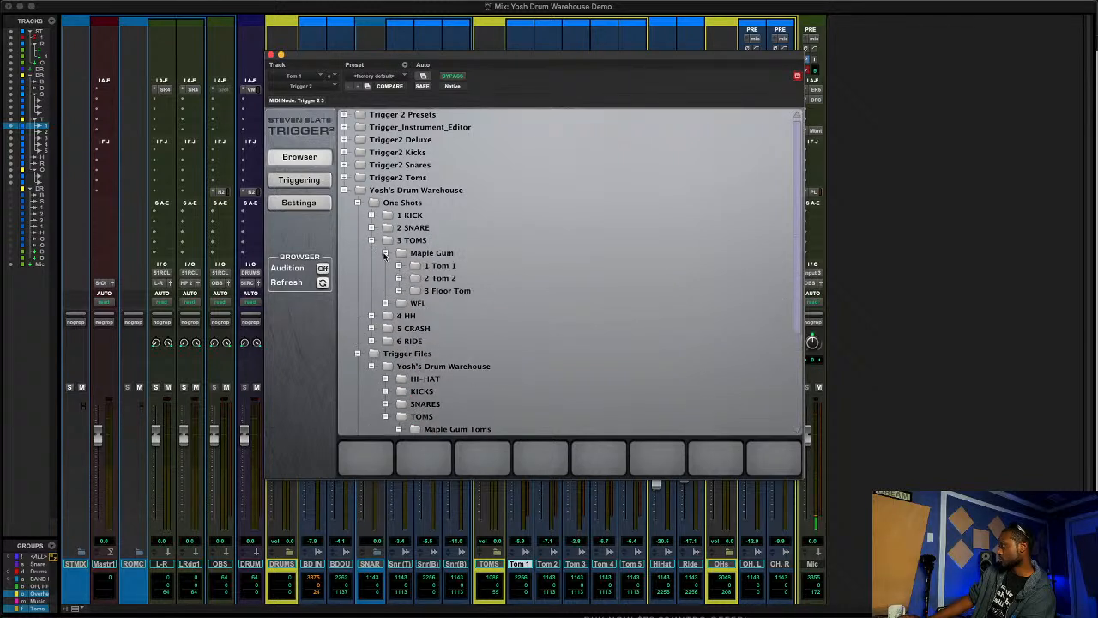
left_click(358, 354)
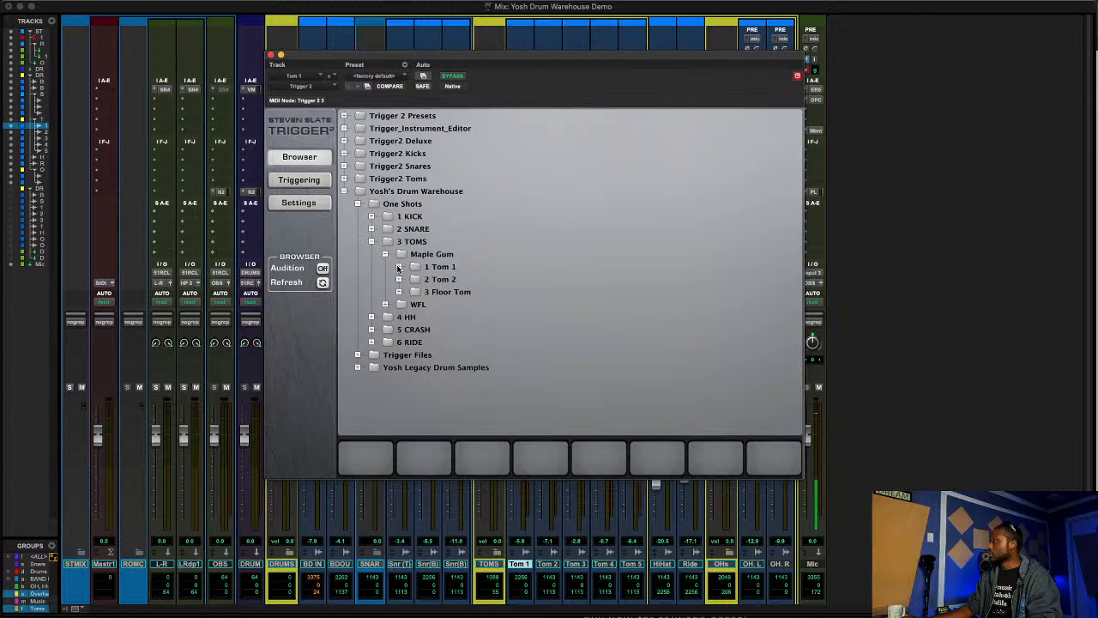
left_click(398, 266)
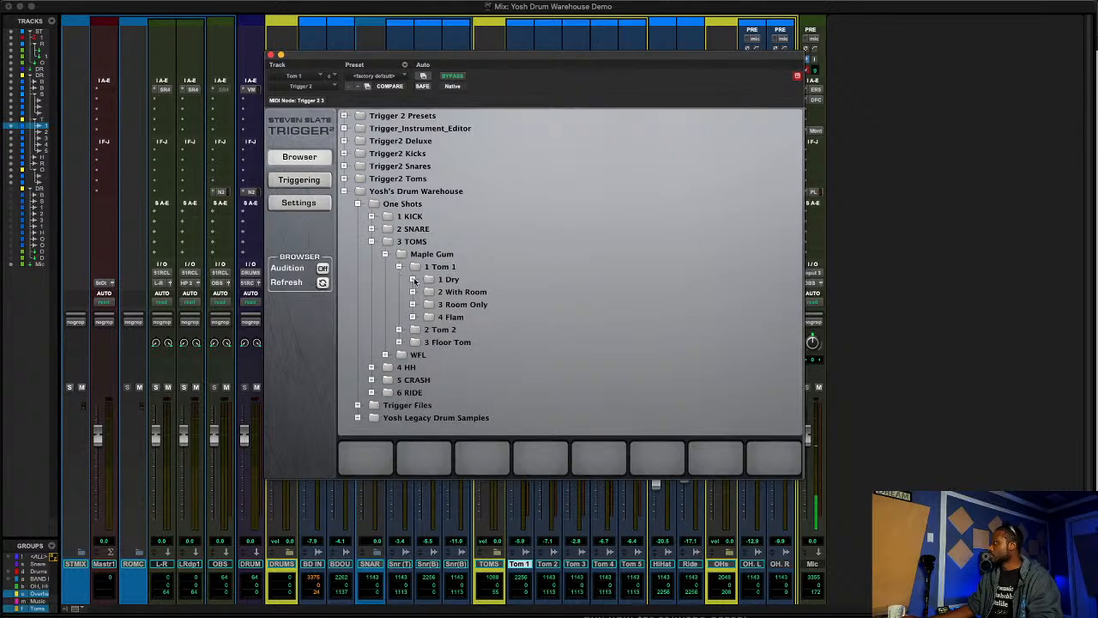
left_click(413, 279)
left_click(450, 292)
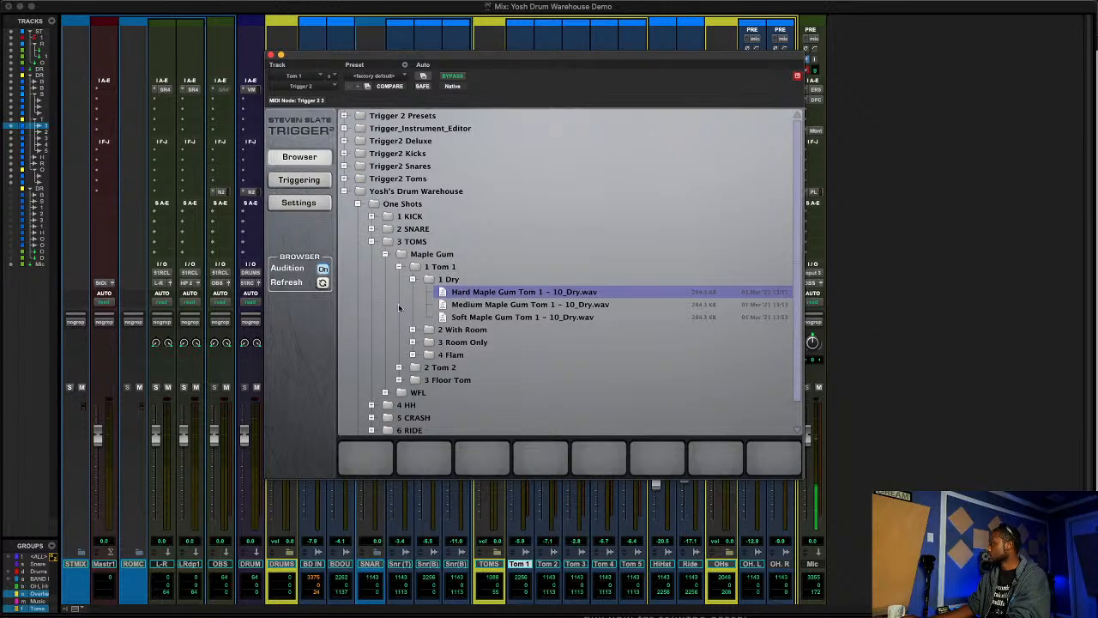
- Audition the dry Maple Gum Tom 1 samples and load Hard Maple Gum Tom 1 – 10_Dry.wav into the first sample slot
left_click(517, 307)
key("Up")
key("Down")
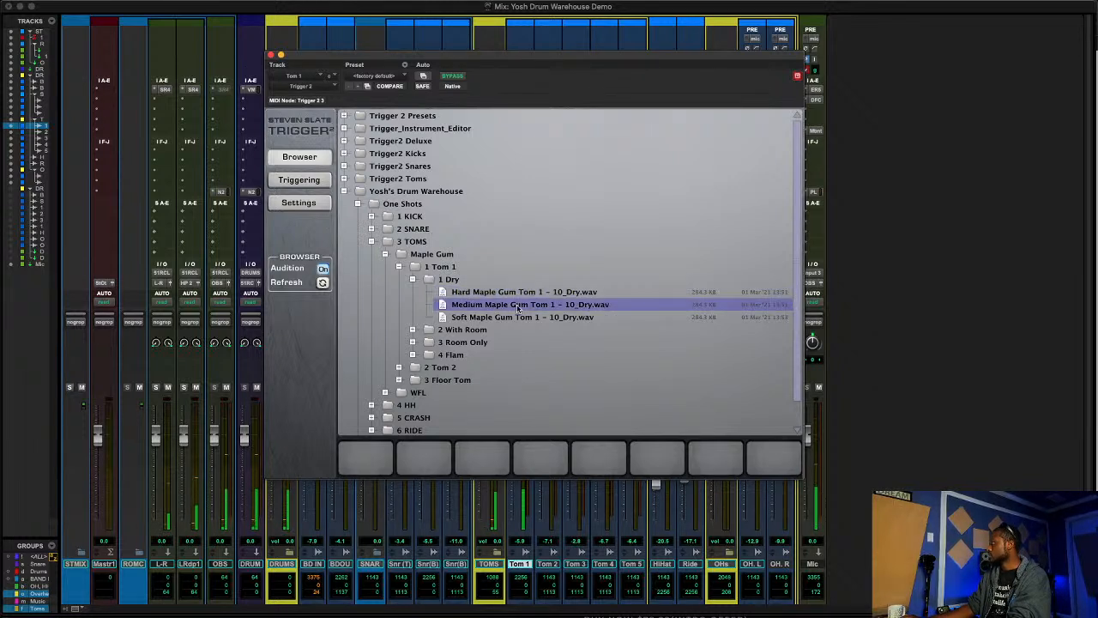
key("Down")
key("Up")
key("Up")
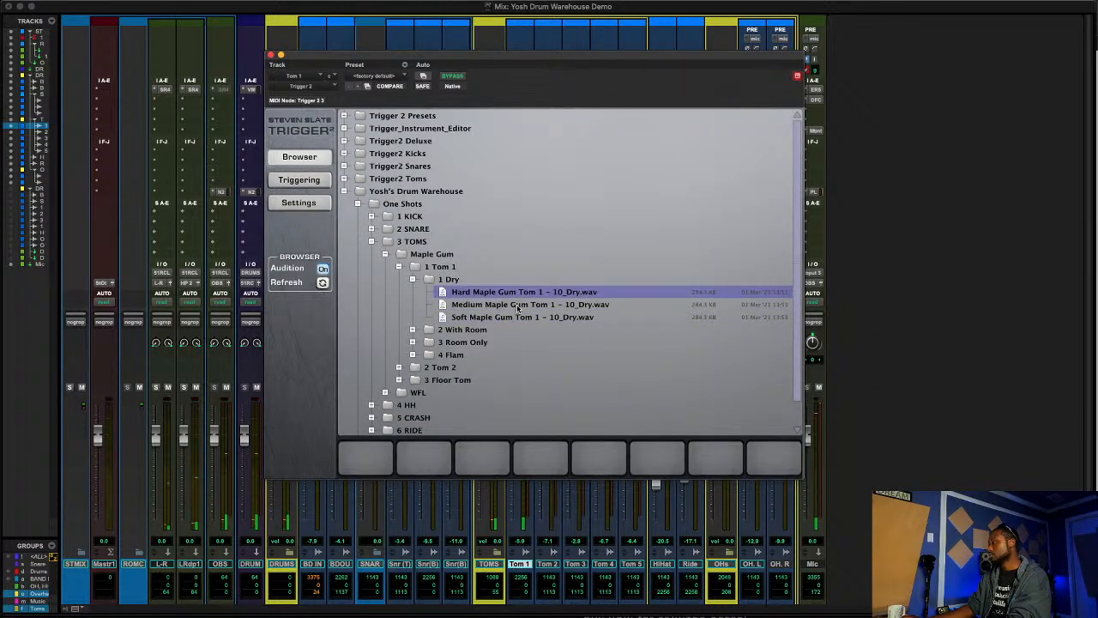
key("Down")
key("Up")
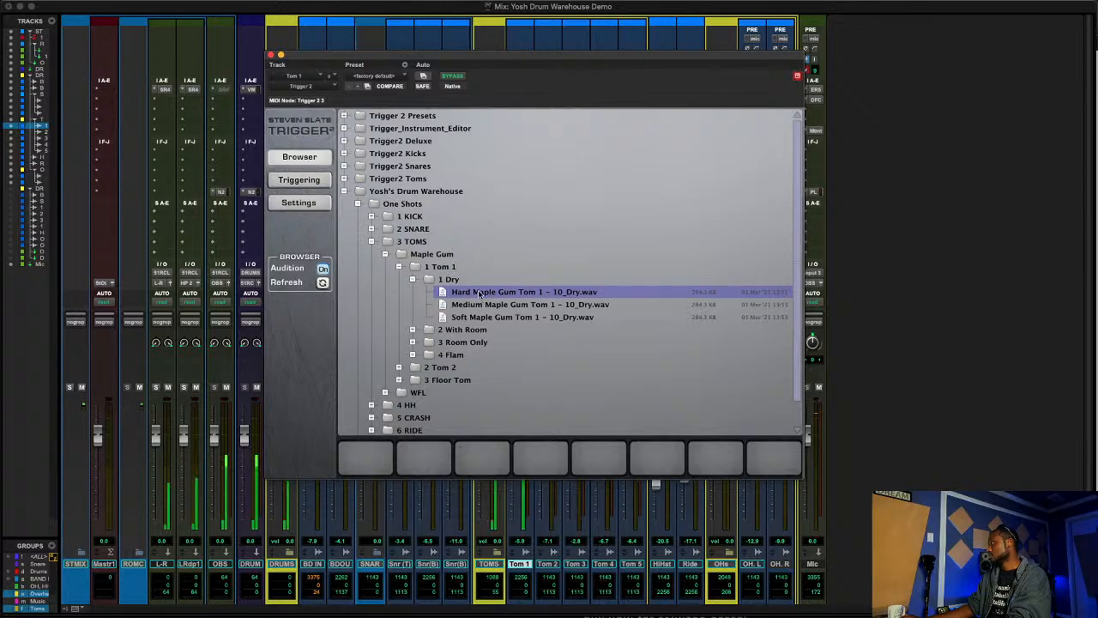
left_click(356, 466)
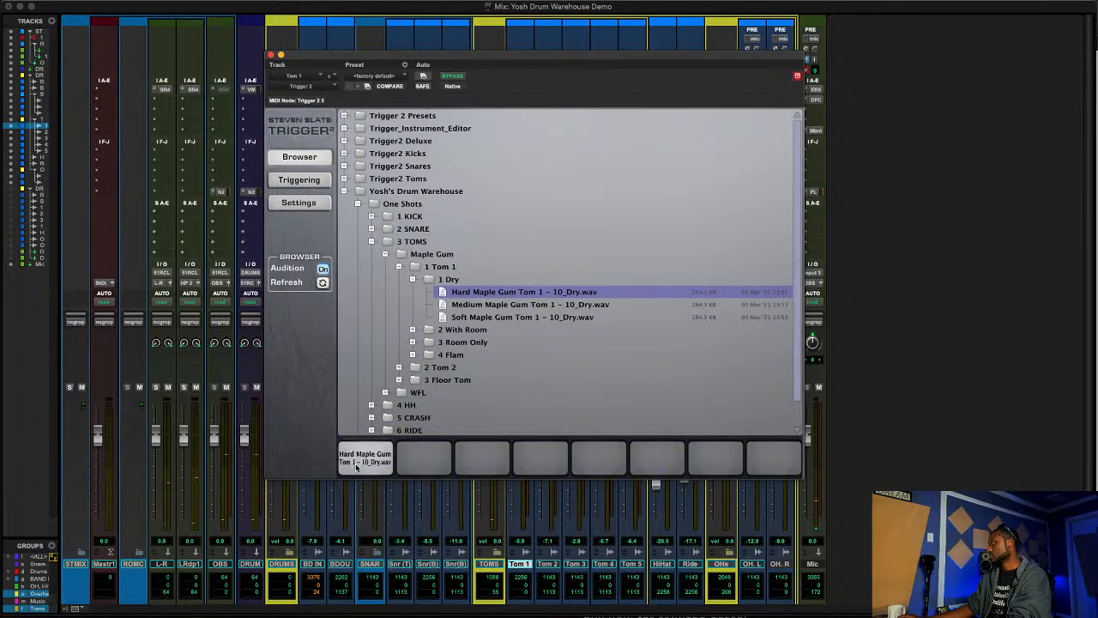
- Close Trigger 2, look at the Studer A800 on Tom 1, and switch the plug-in window back to Trigger 2
left_click(271, 55)
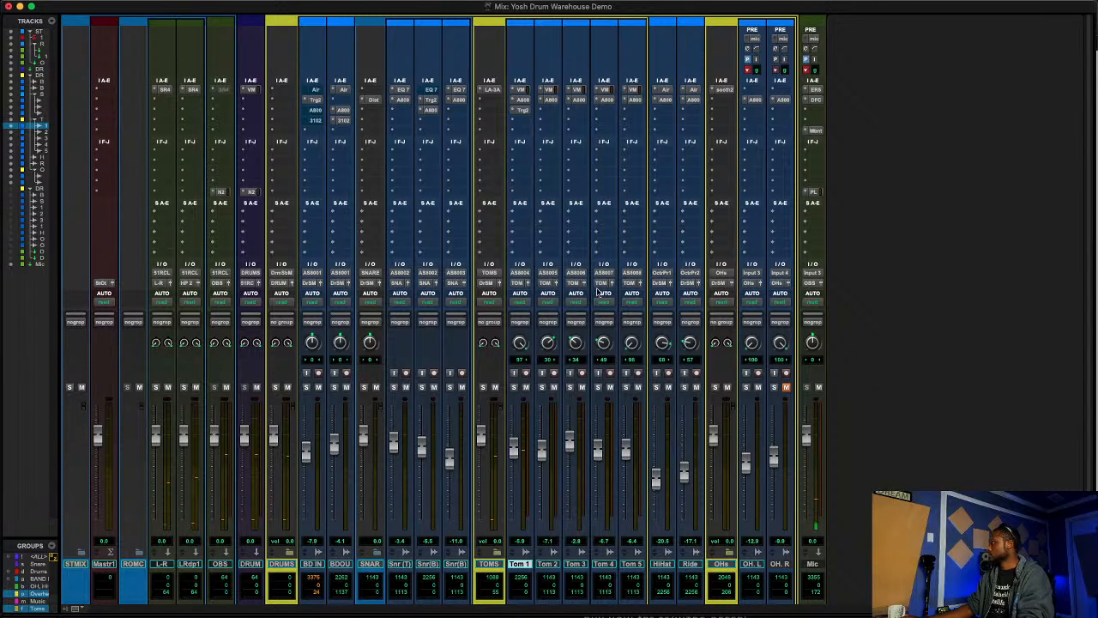
left_click(522, 100)
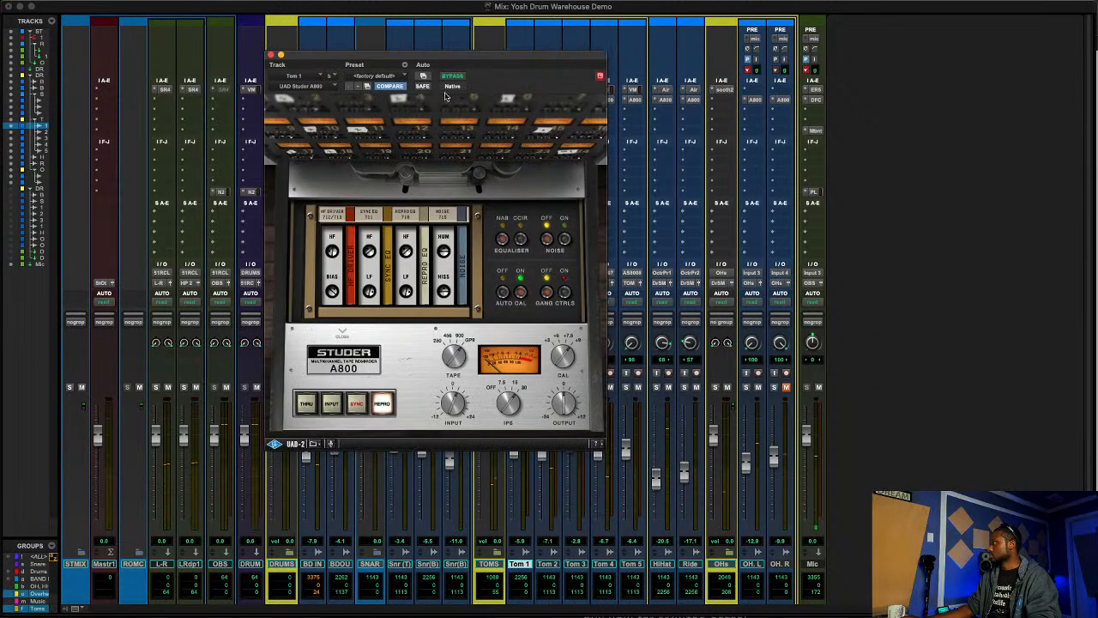
left_click(316, 76)
left_click(315, 75)
left_click(330, 75)
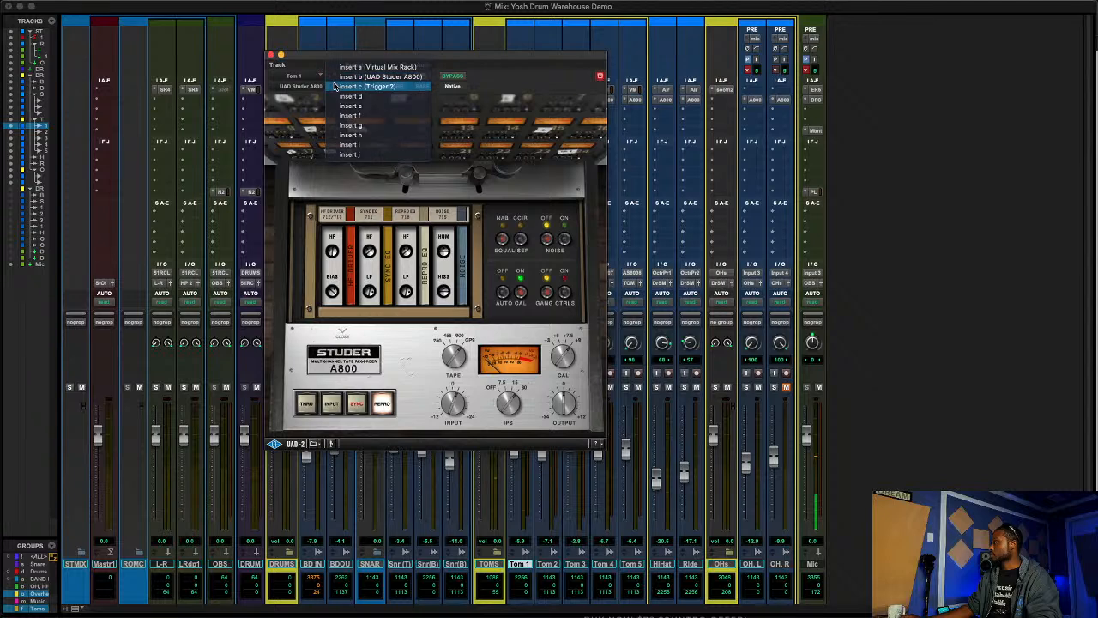
left_click(334, 87)
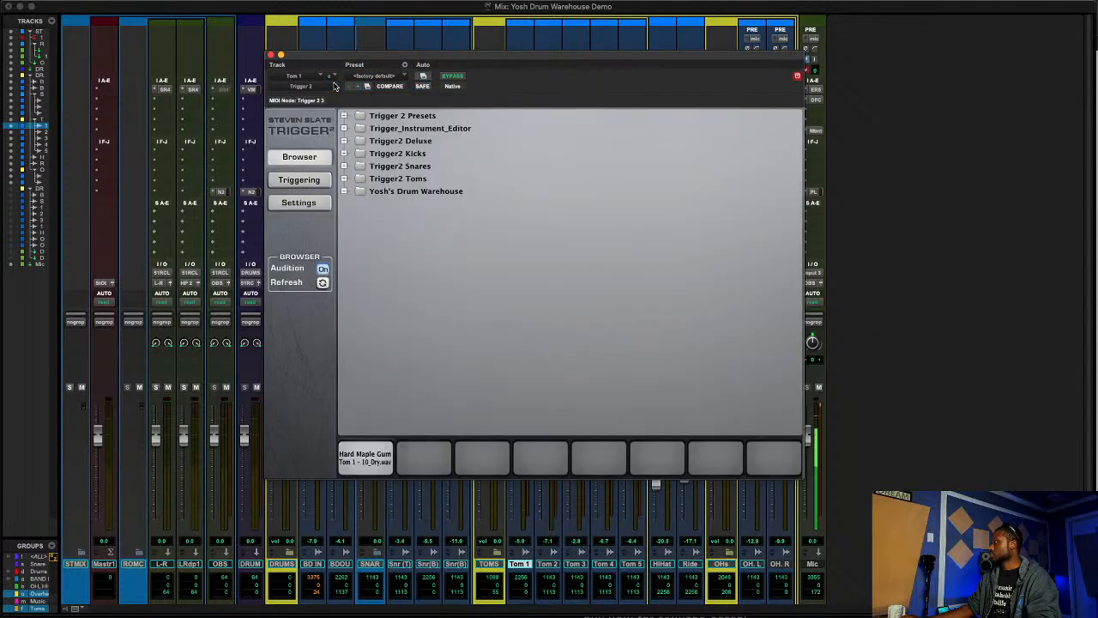
- Set the Tom 1 trigger's sensitivity to 58 and detail to 17 during playback
left_click(302, 179)
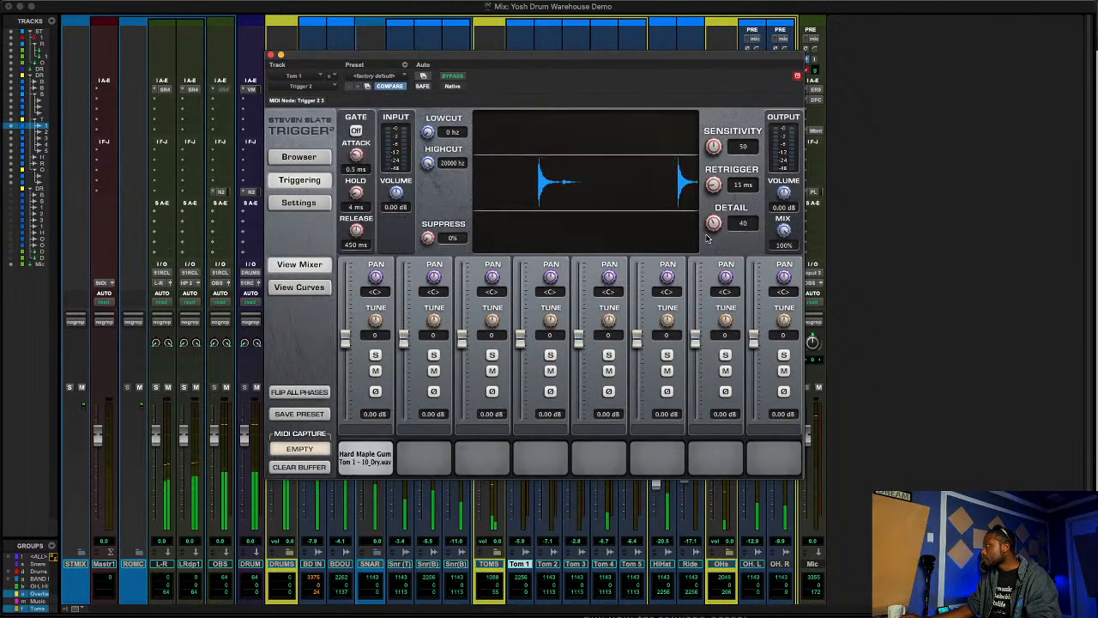
left_click_drag(713, 222, 715, 229)
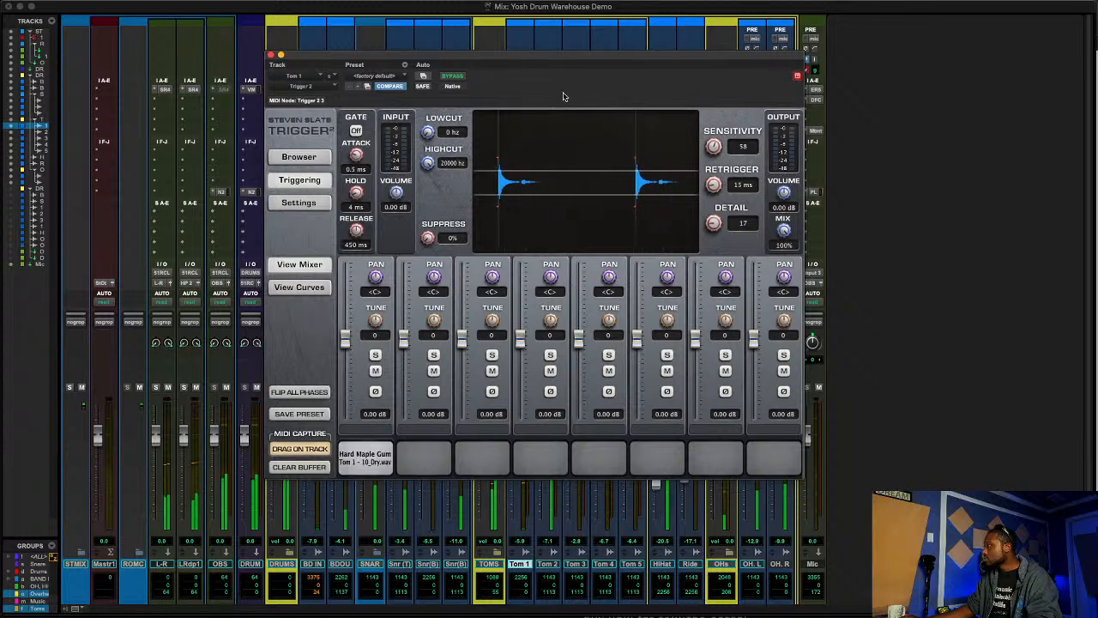
left_click_drag(559, 54, 414, 40)
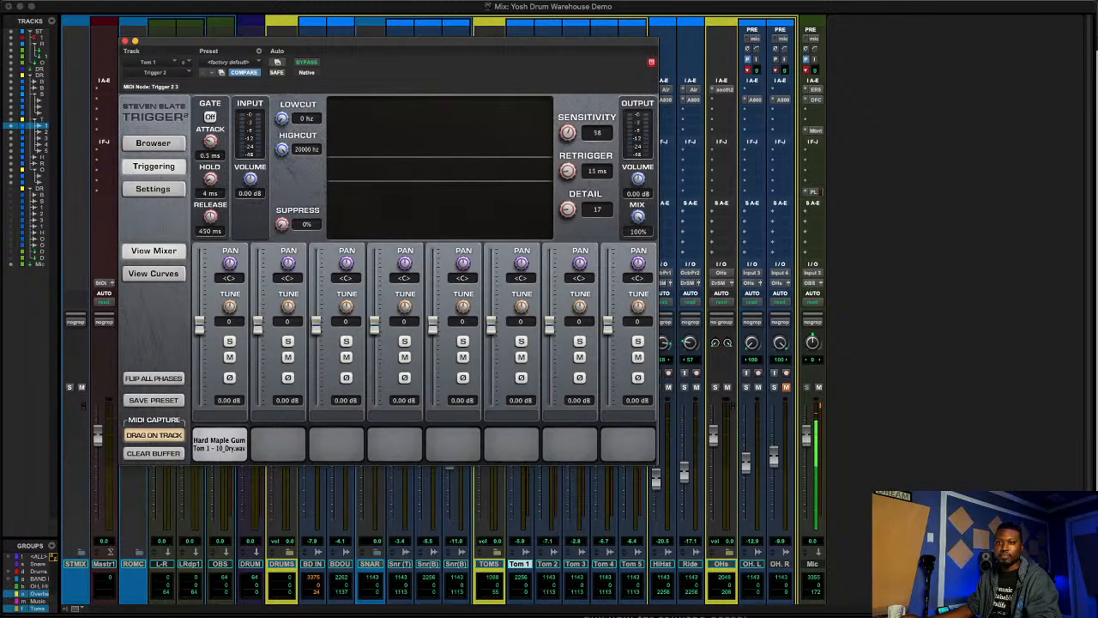
- Mute the Tom 1 track, check Tom 5, and play back with Tom 2 selected
key("super+Tab")
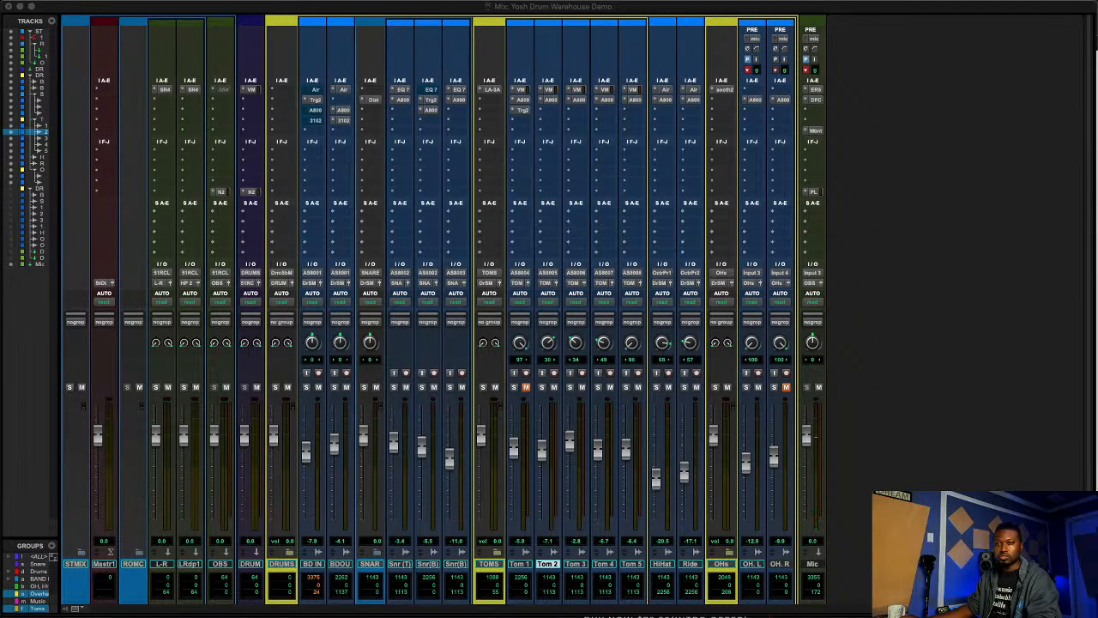
left_click(632, 564)
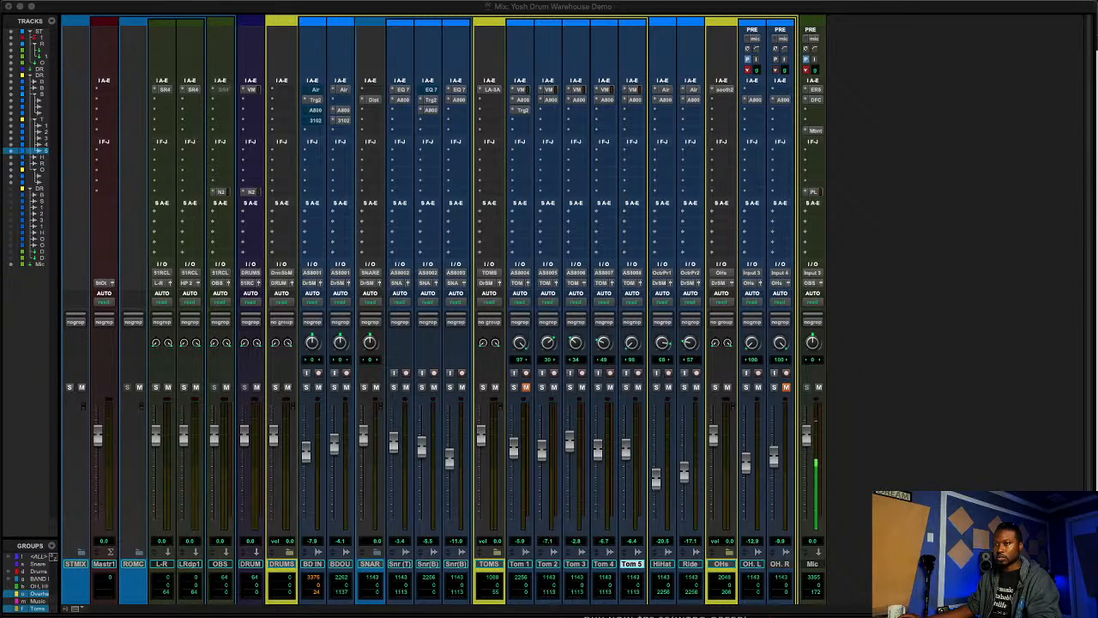
left_click(548, 563)
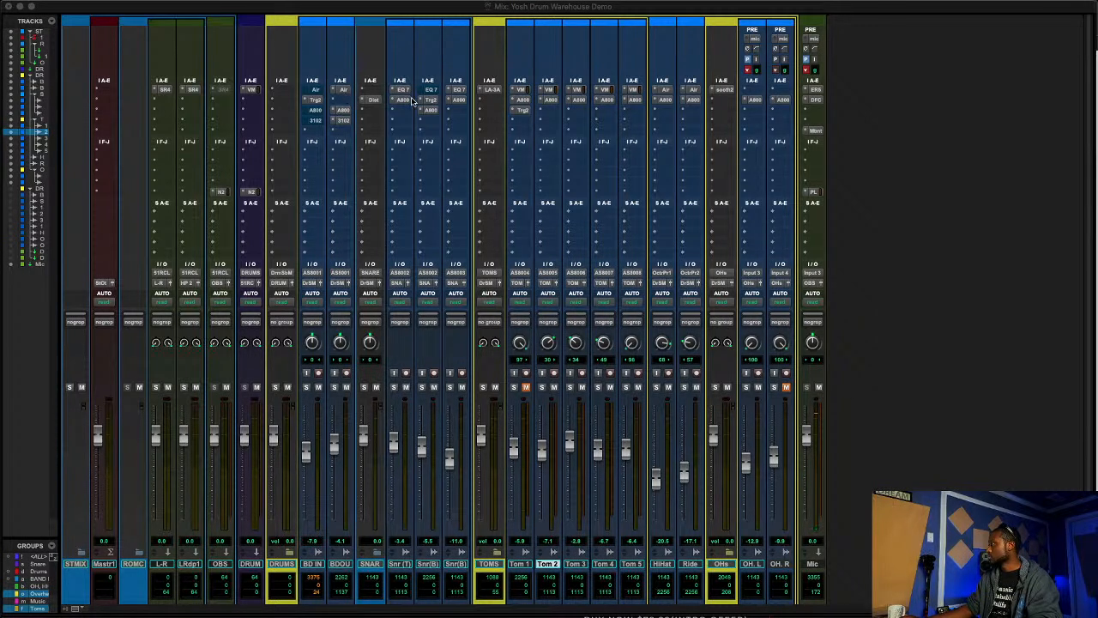
key("space")
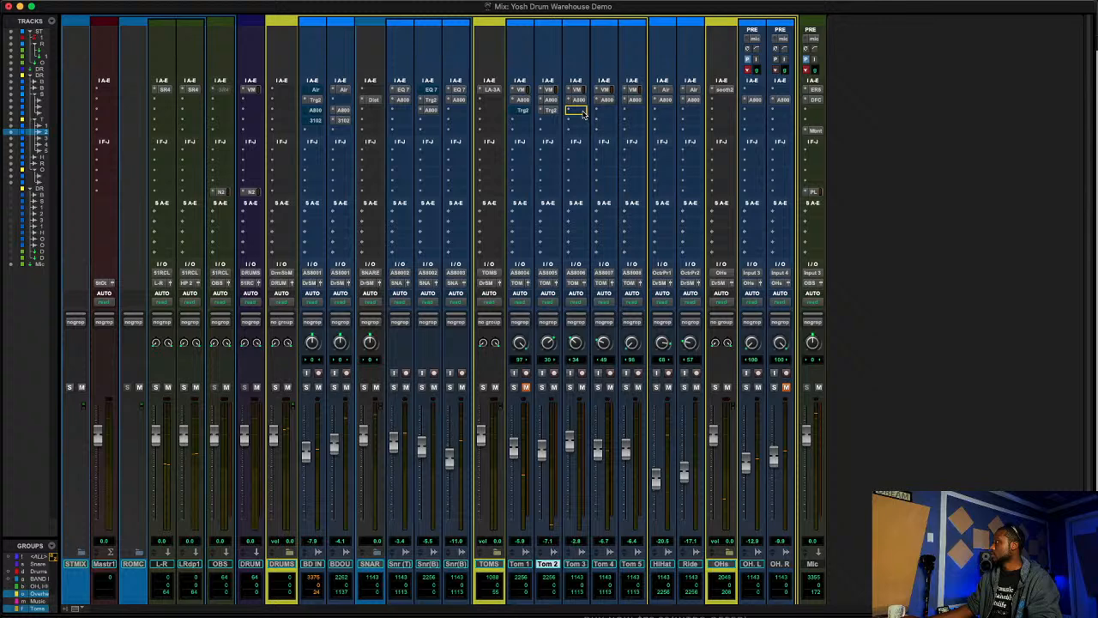
- Copy Tom 2's Trigger 2 to Tom 3 and load Hard 1 WFL 13x10 Tom 2_Dry.wav from One Shots into the first sample slot
left_click(582, 114)
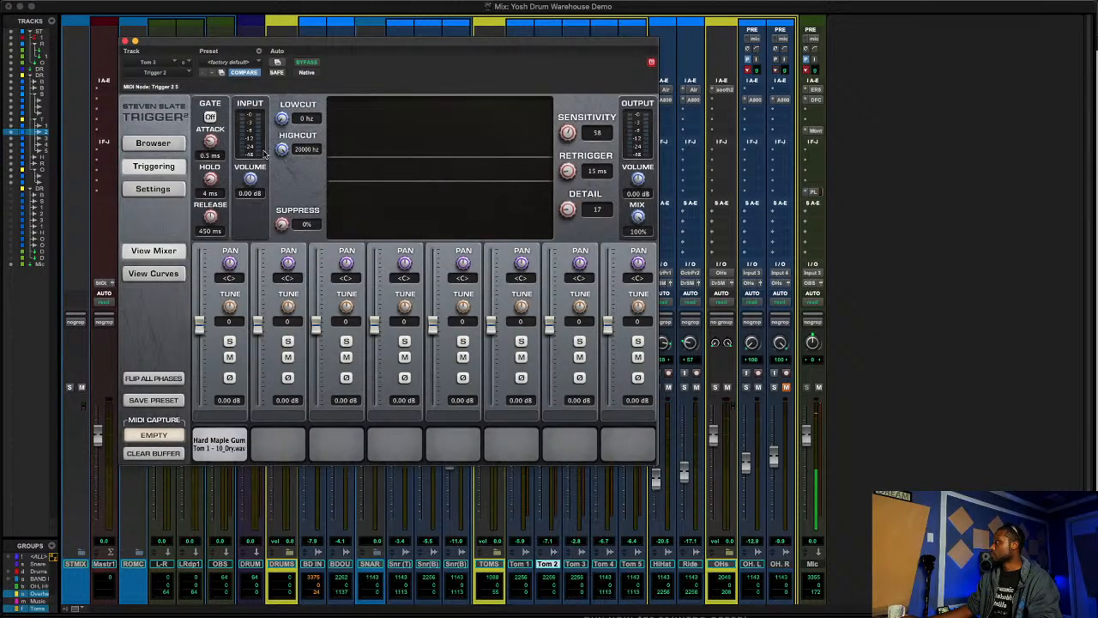
left_click(152, 143)
left_click(198, 178)
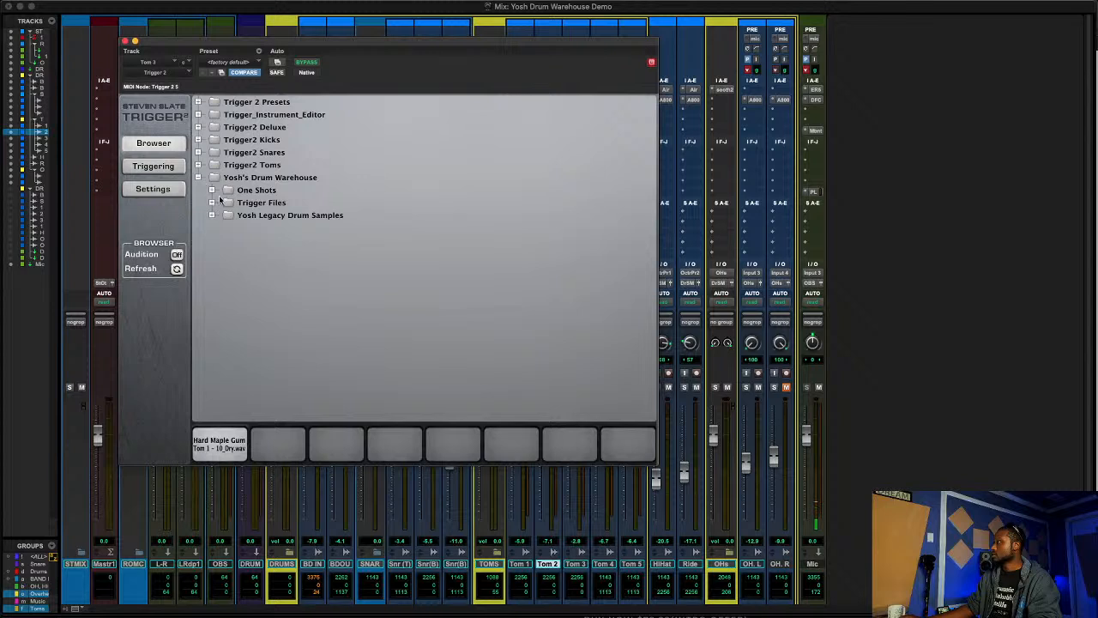
left_click(212, 191)
left_click(225, 227)
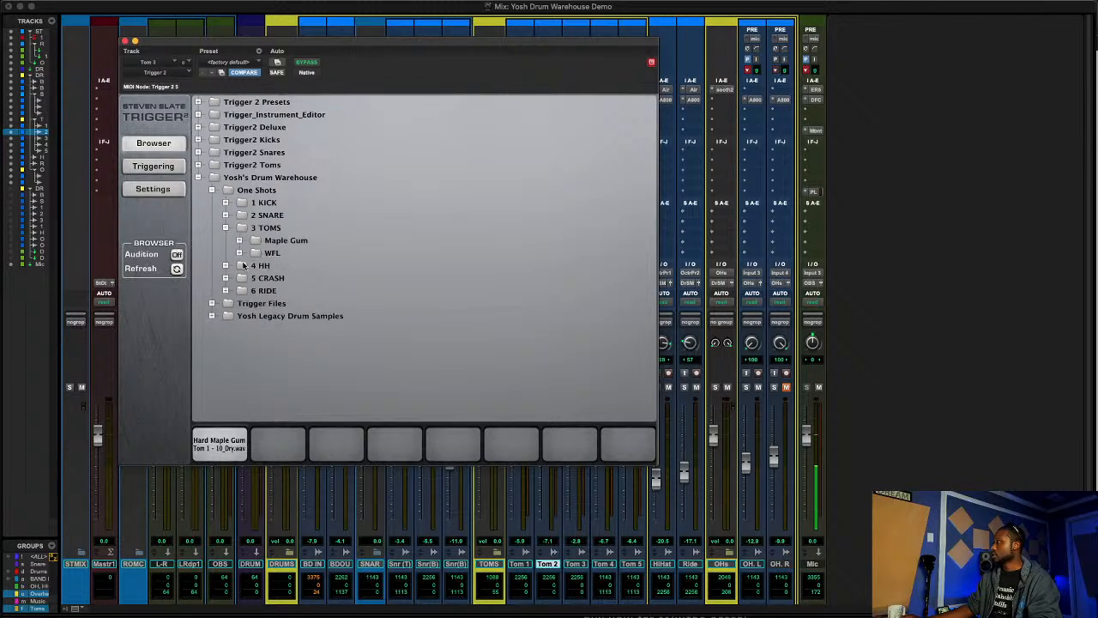
left_click(239, 253)
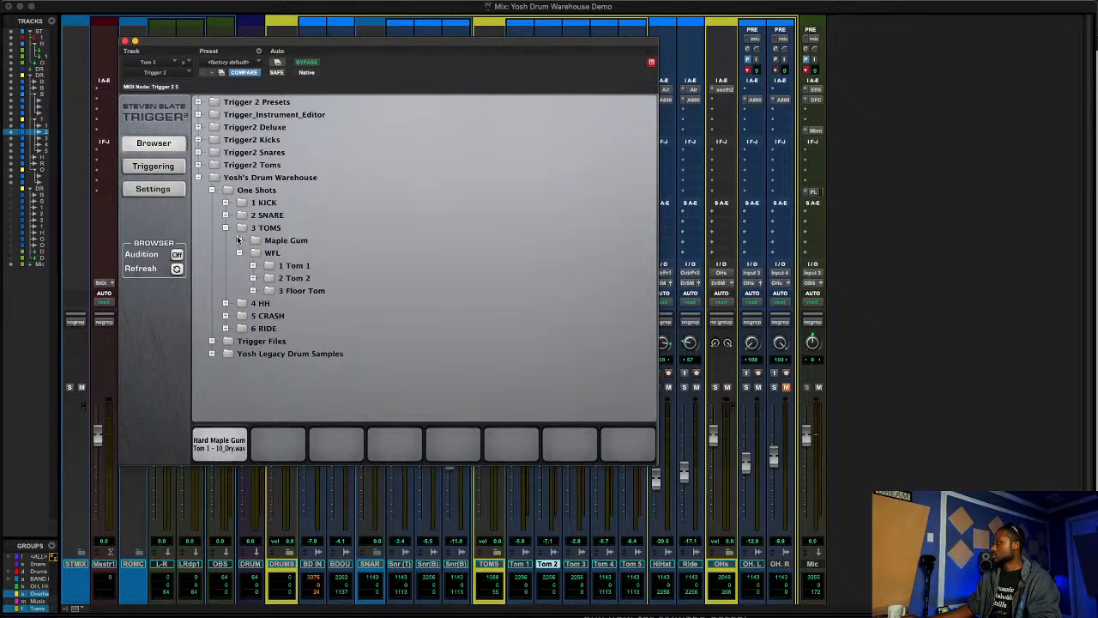
left_click(253, 278)
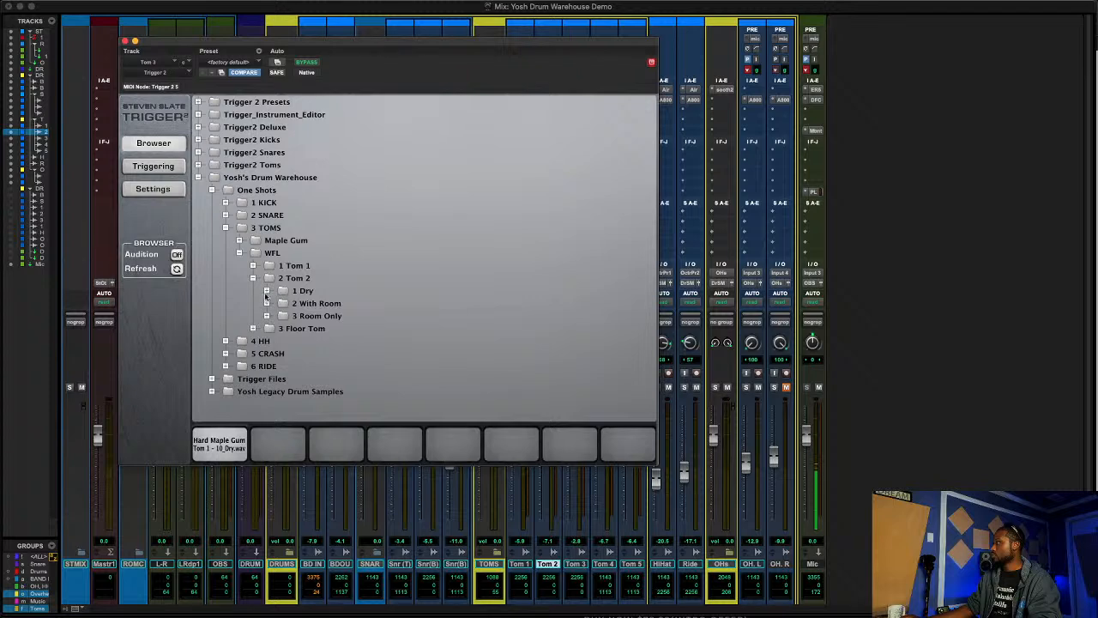
left_click(265, 292)
left_click(314, 305)
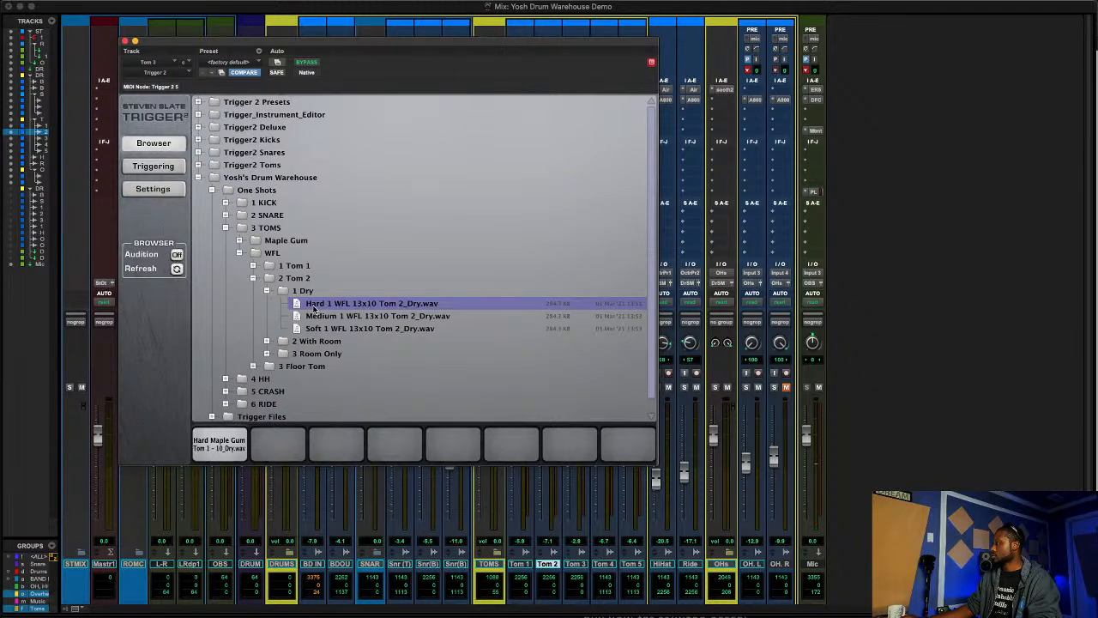
left_click_drag(307, 304, 220, 447)
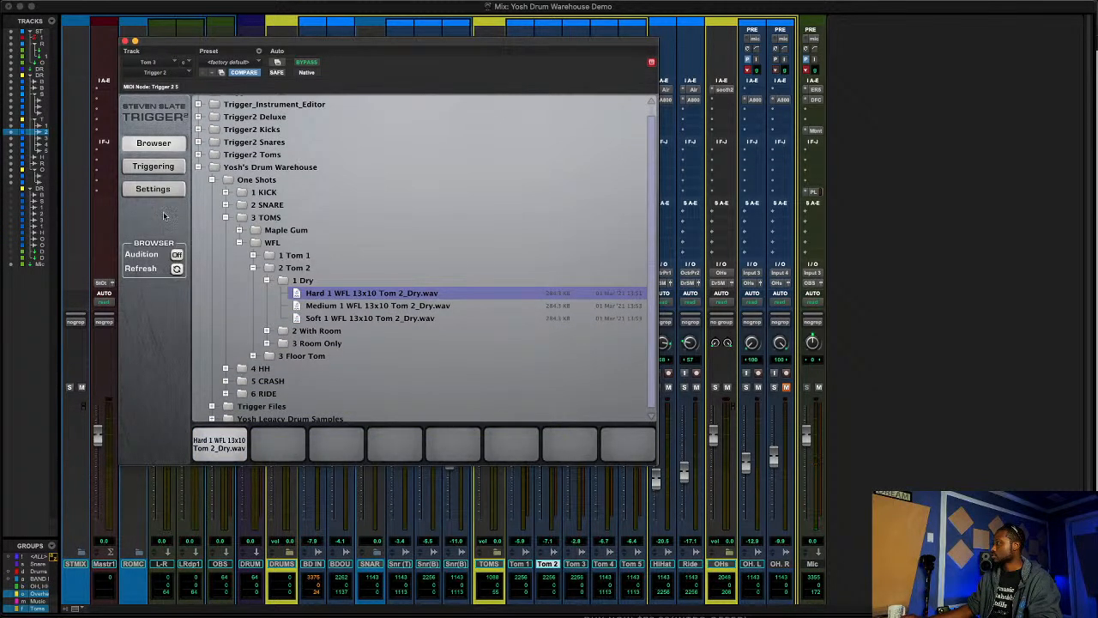
- Play back the drums with the Tom 3 trigger's controls shown and set its mix to 66%
left_click(154, 166)
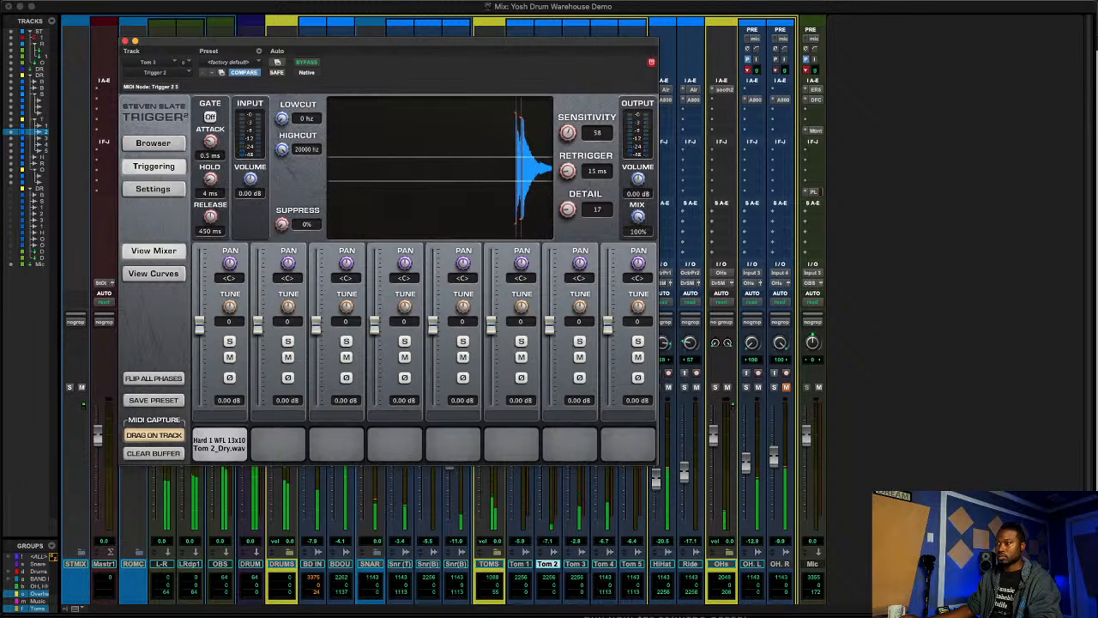
left_click_drag(638, 215, 625, 256)
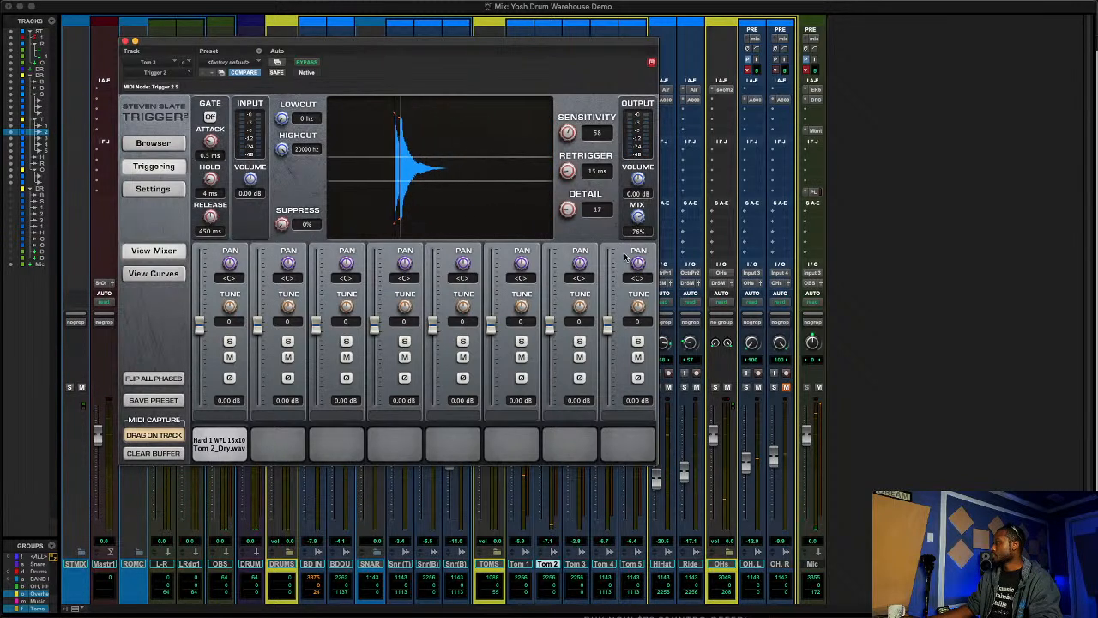
left_click_drag(639, 217, 637, 234)
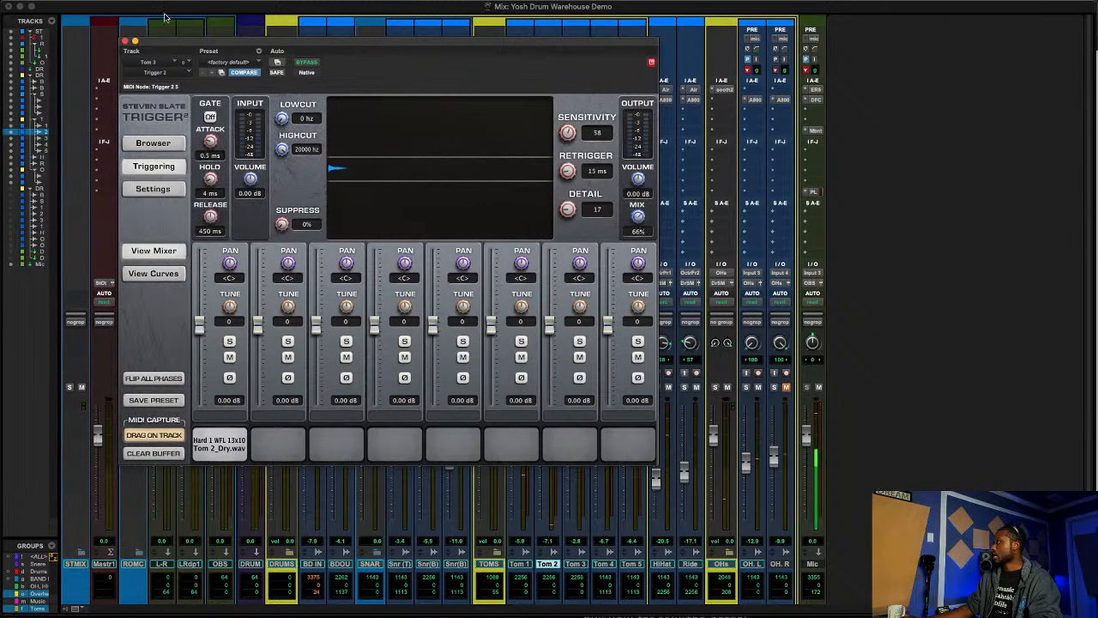
- Switch the plug-in window to the Tom 2 trigger and set its mix to 63%
left_click(160, 68)
left_click(167, 60)
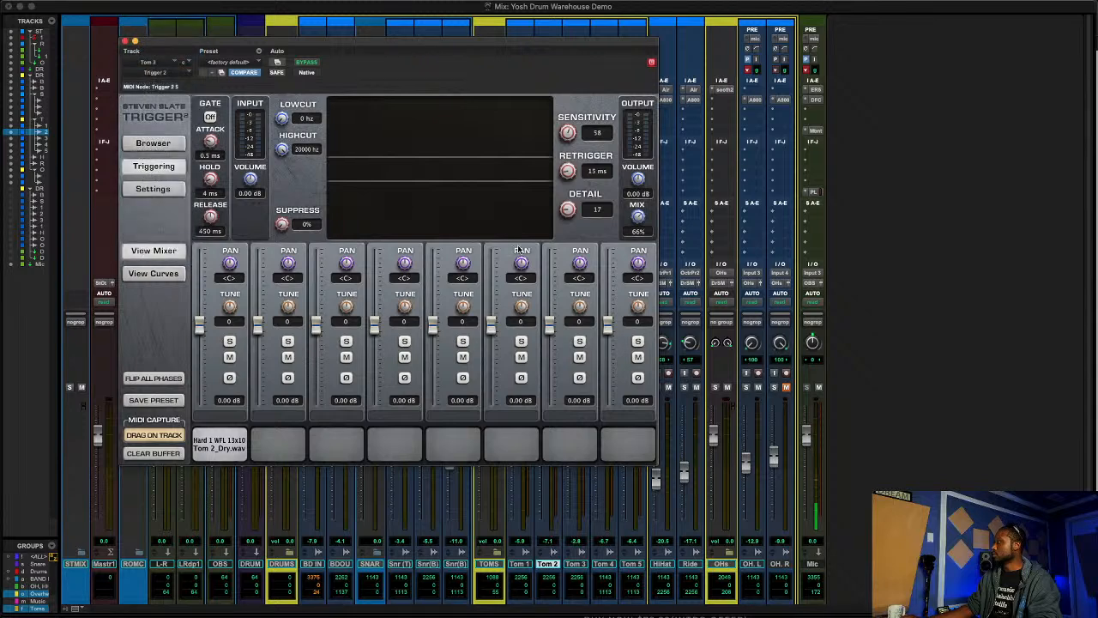
mouse_move(637, 216)
left_mouse_down()
mouse_move(620, 273)
mouse_move(636, 231)
left_mouse_up()
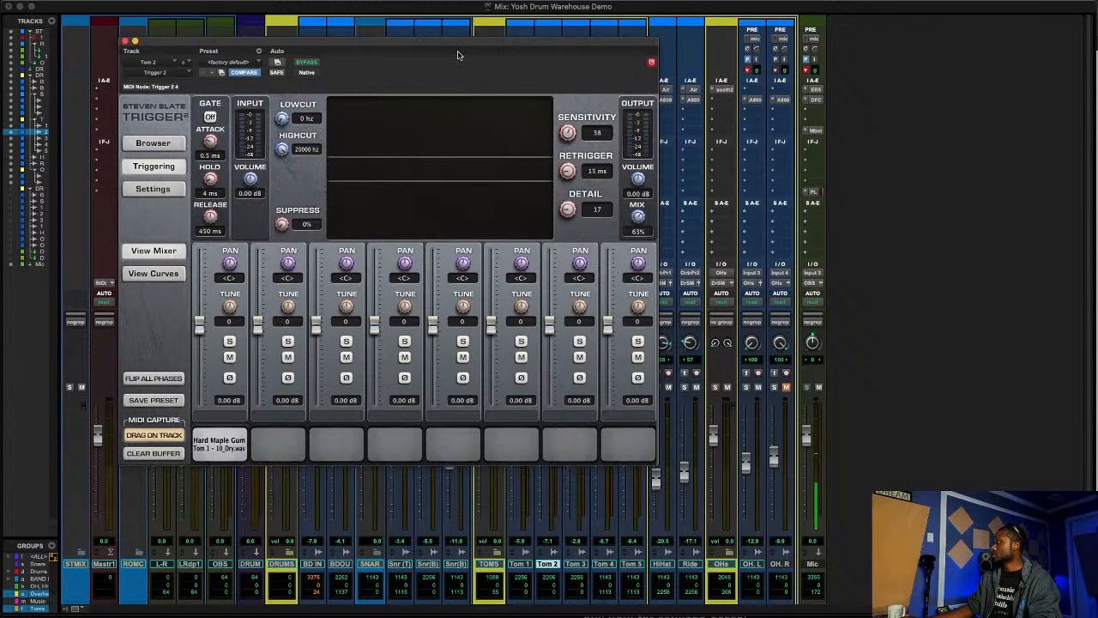
left_click_drag(457, 55, 498, 72)
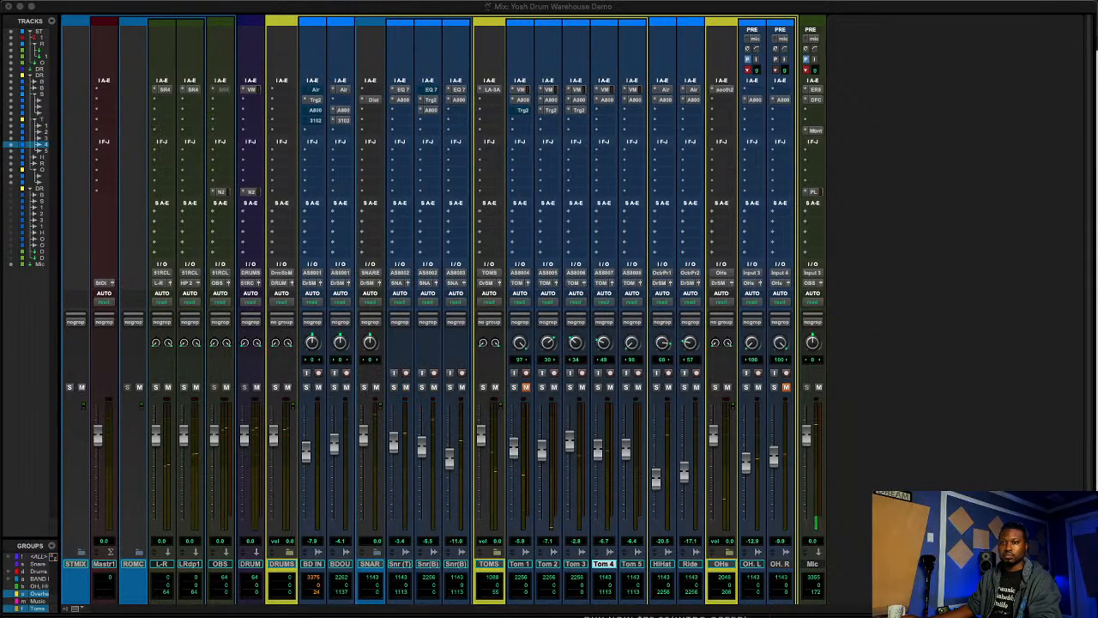
- Copy Tom 3's Trigger 2 to Tom 4 and load Hard Maple Gum Floor 16_Dry.wav into its first sample slot
left_click(578, 110)
left_click(603, 111)
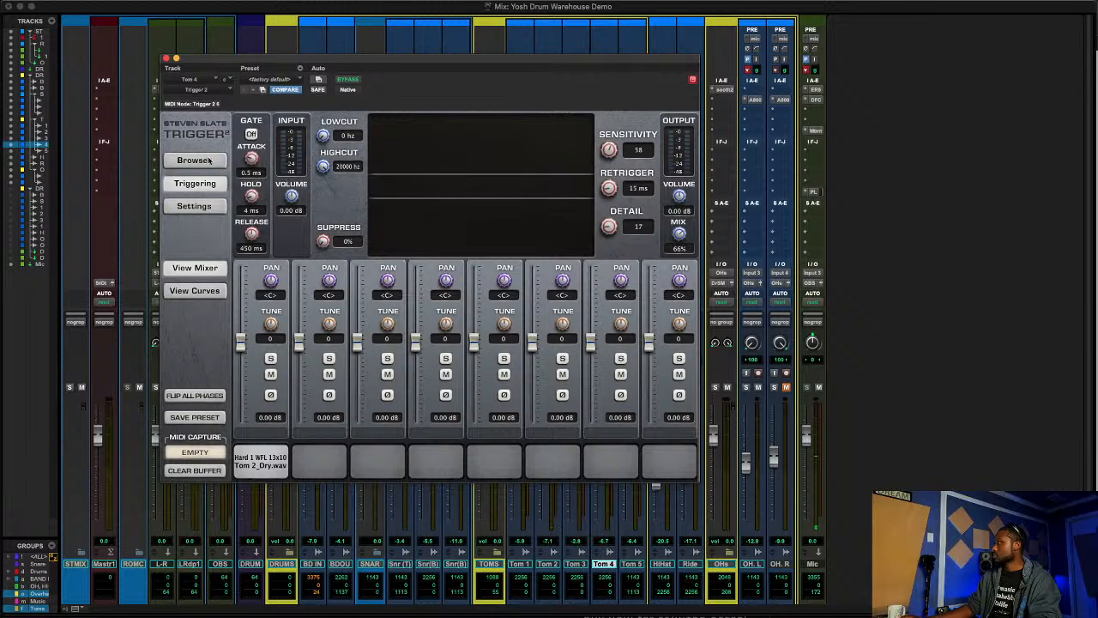
left_click(196, 160)
left_click(239, 195)
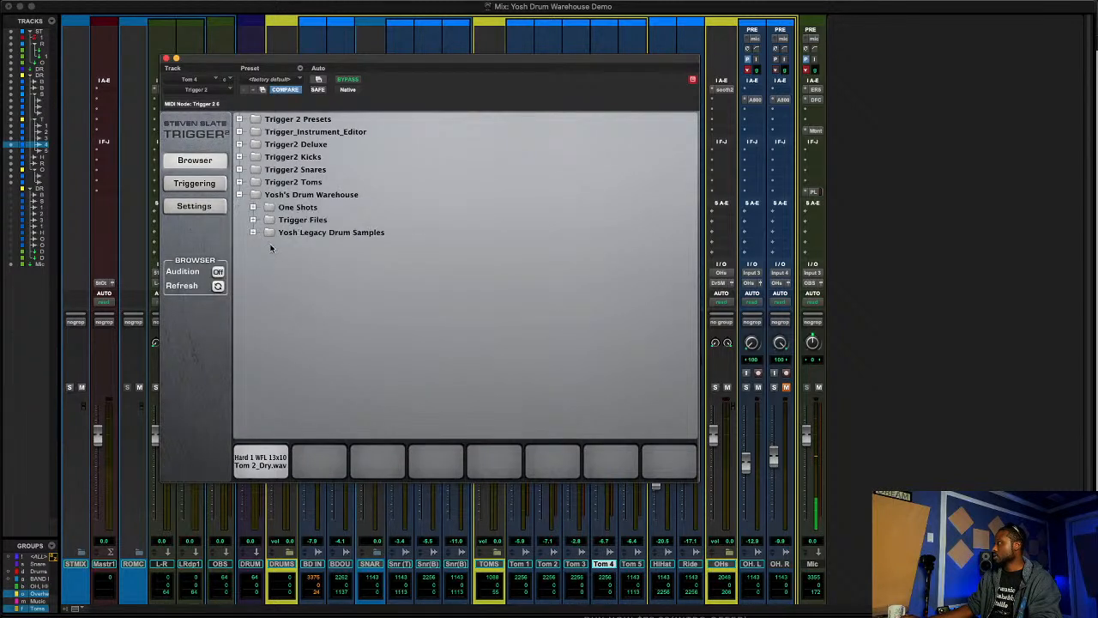
left_click(252, 207)
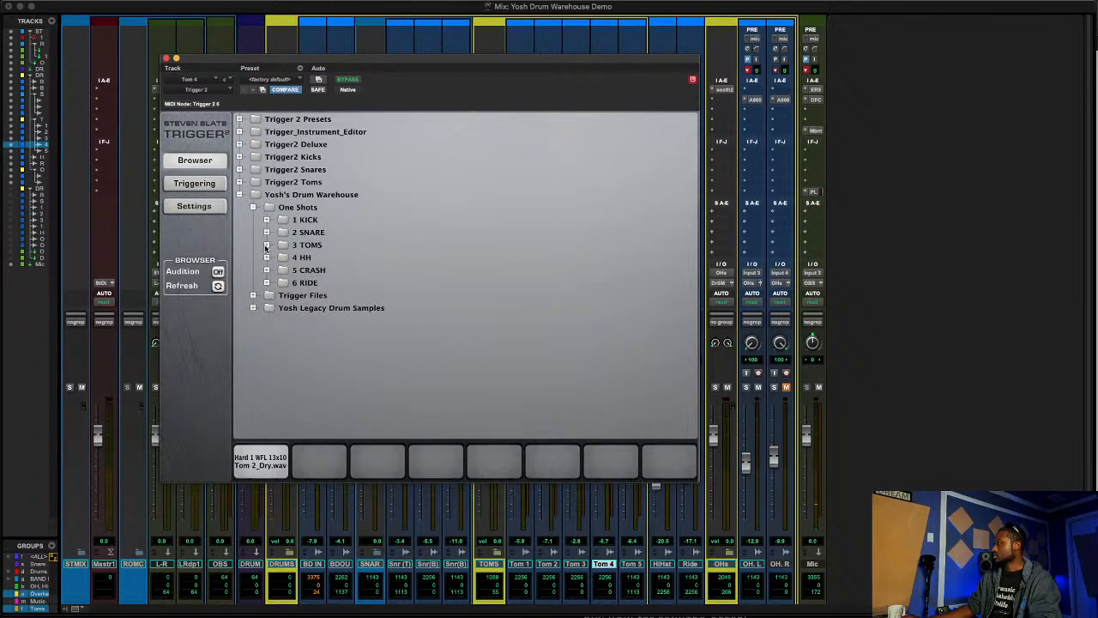
left_click(266, 245)
left_click(279, 258)
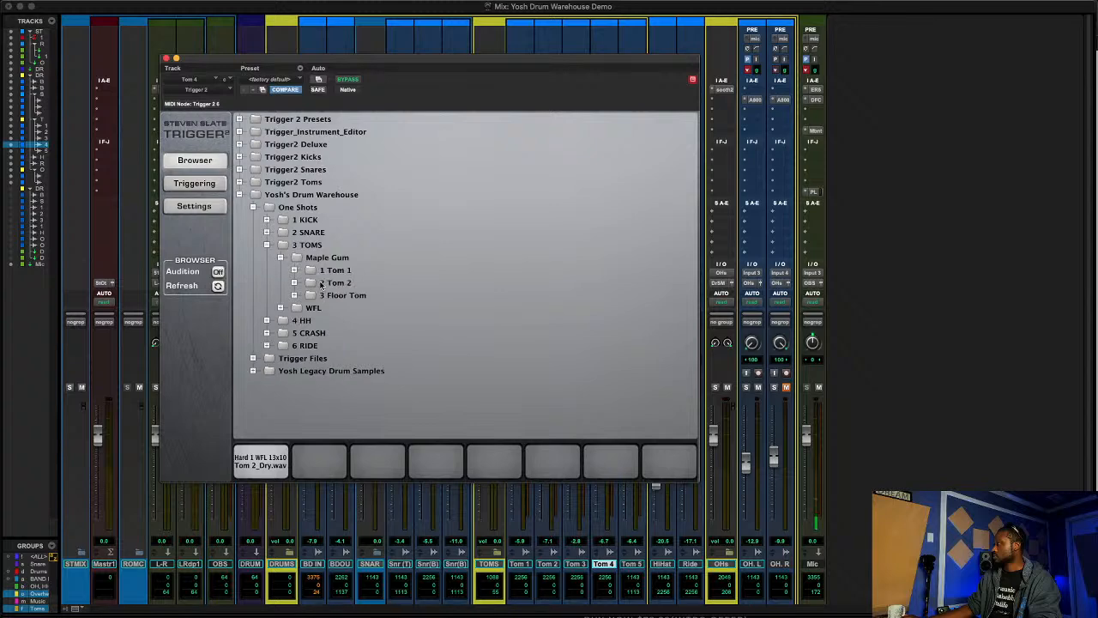
left_click(294, 295)
left_click(309, 310)
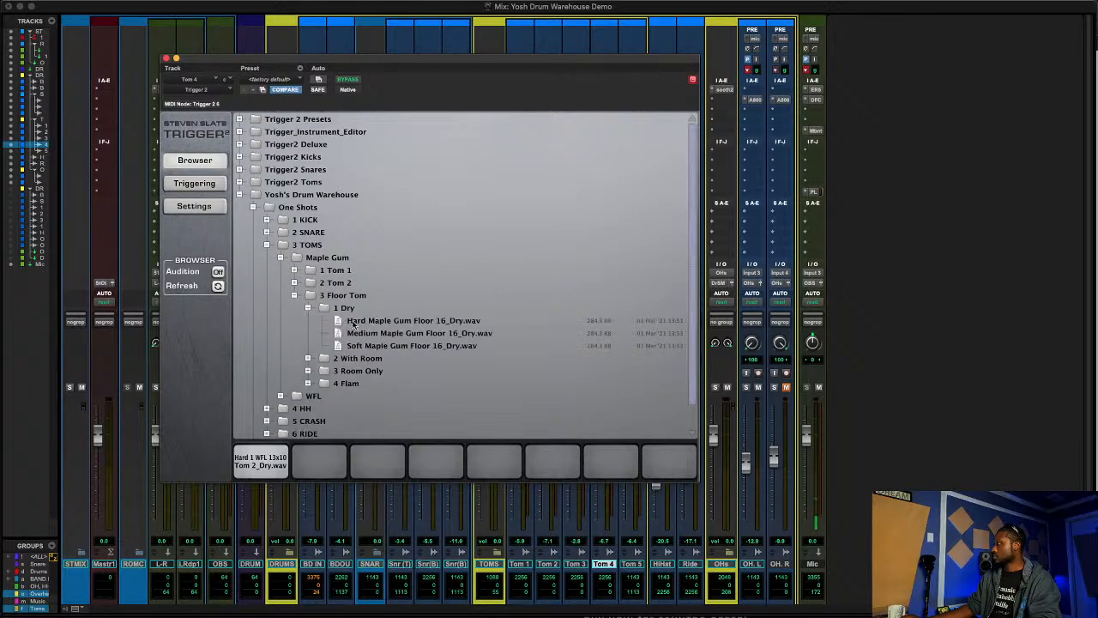
left_click_drag(356, 323, 268, 464)
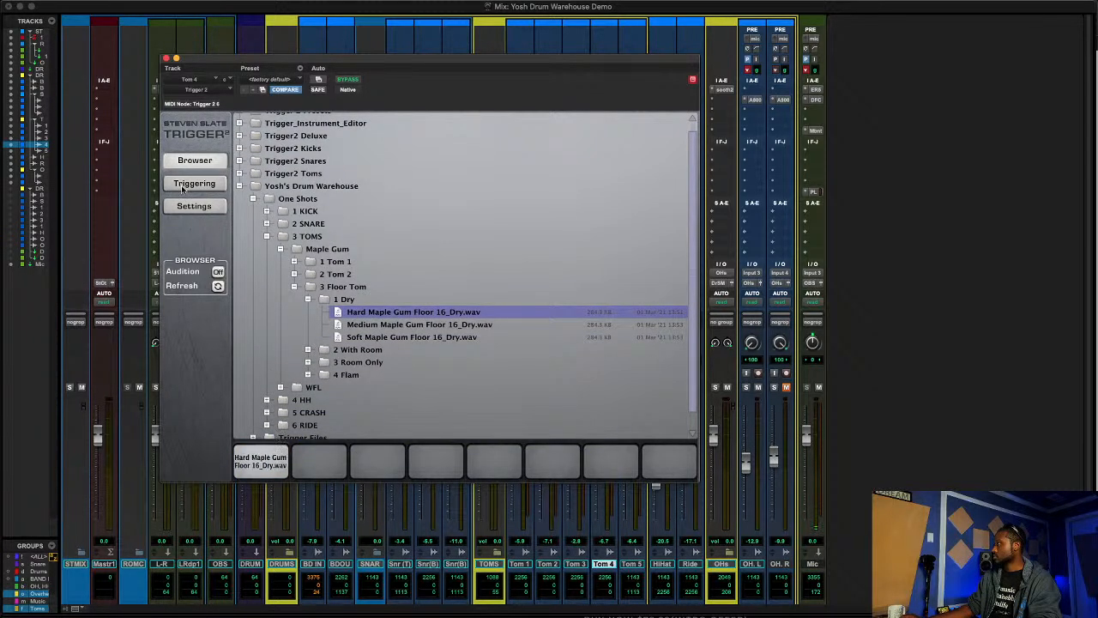
- Set the Tom 4 trigger to detail 32, retrigger 22 ms and sensitivity 49 during playback, and close the plug-in
left_click(194, 183)
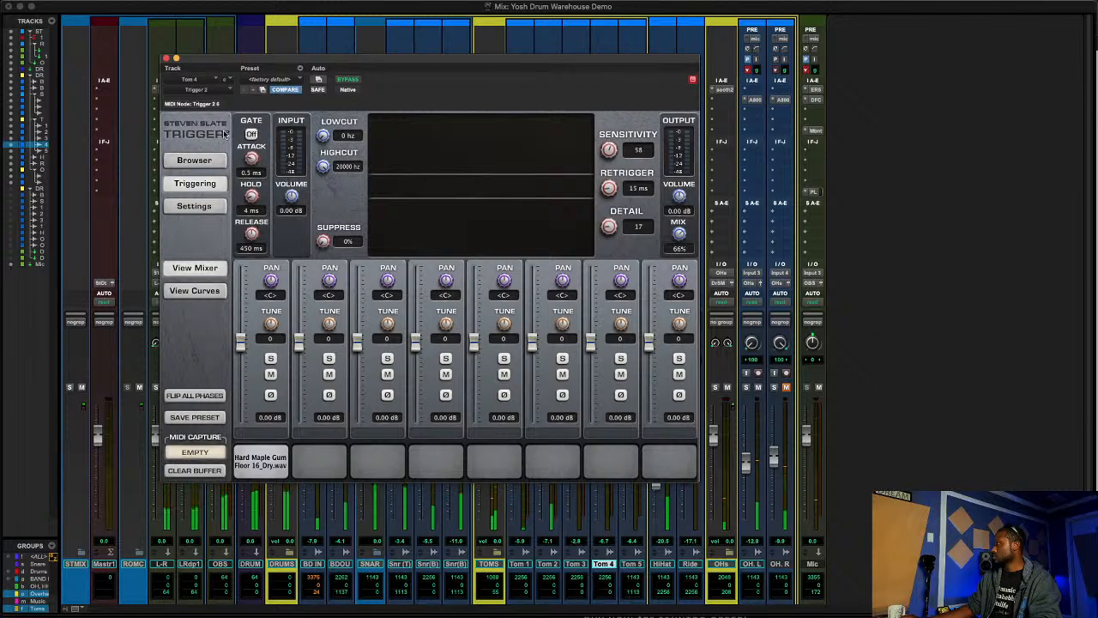
left_click_drag(242, 66, 241, 85)
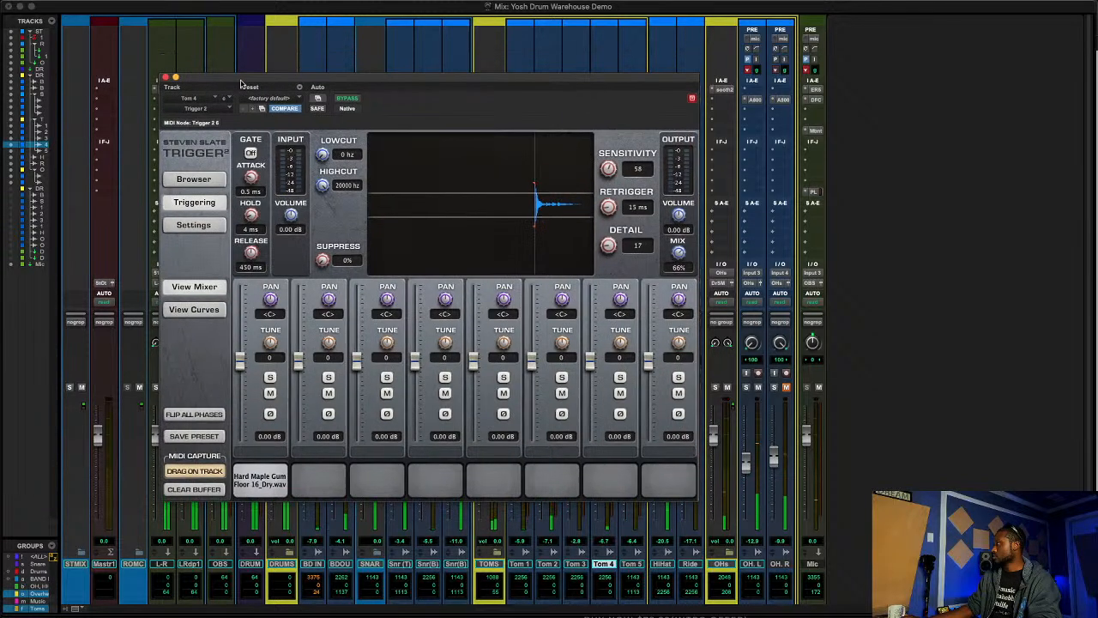
left_click_drag(607, 236, 611, 240)
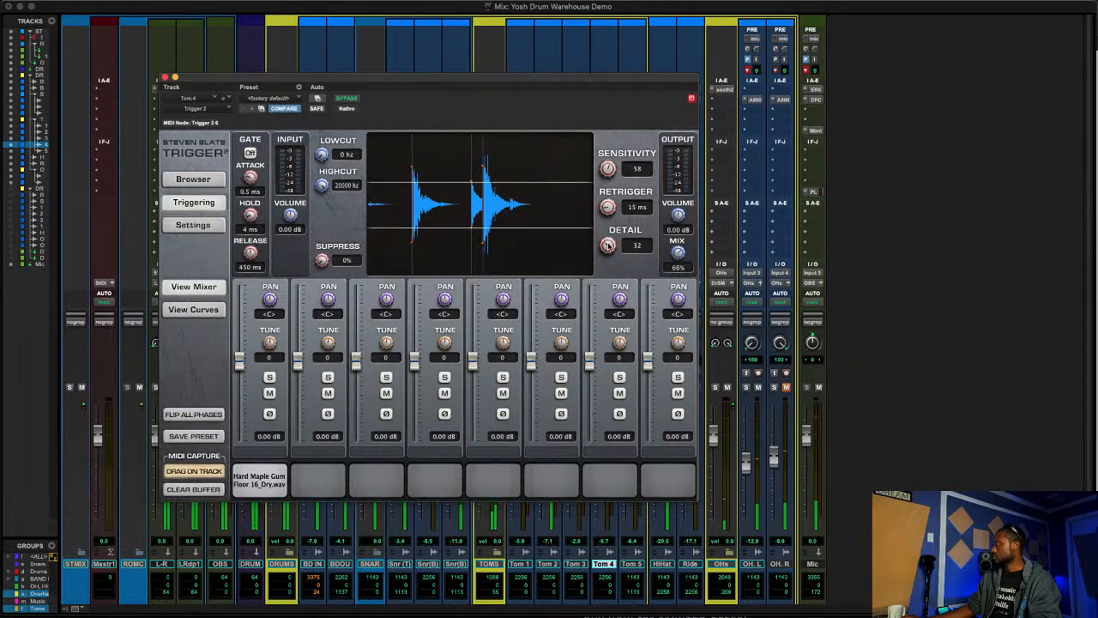
left_click_drag(607, 207, 602, 176)
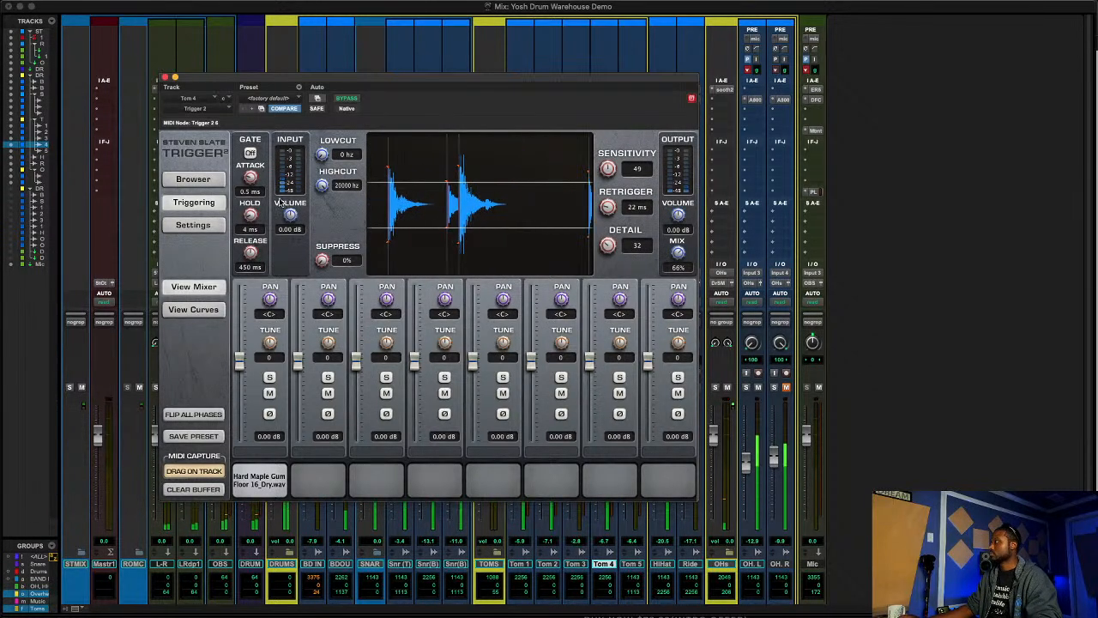
left_click(165, 78)
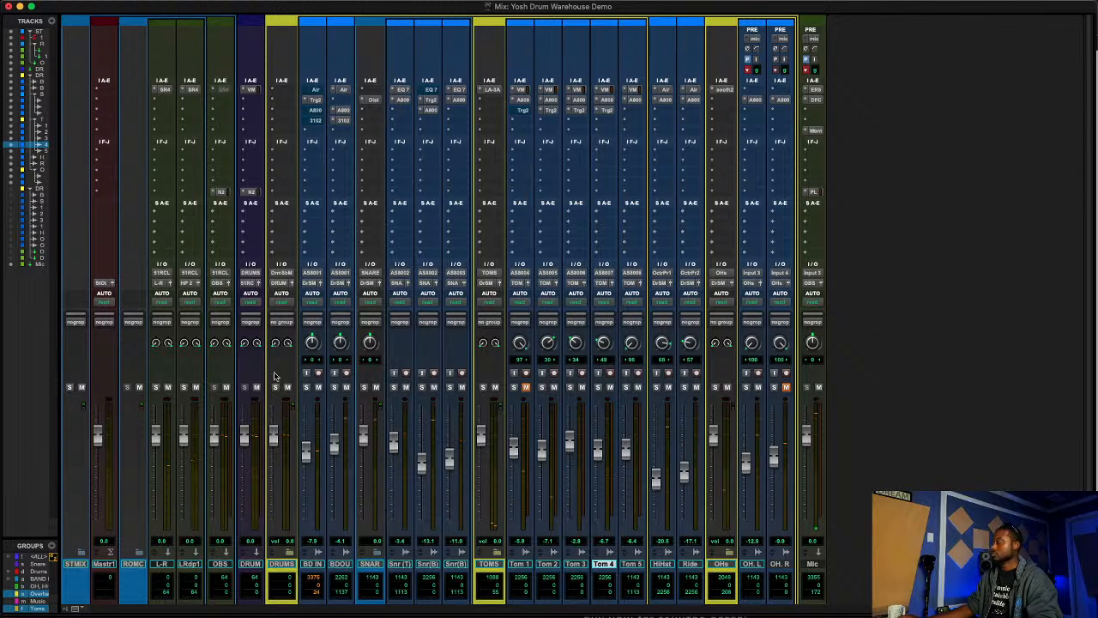
- Select Tom 2 through Tom 4 and compare playback with their Trigger 2 inserts bypassed and active
left_click(548, 564, "shift")
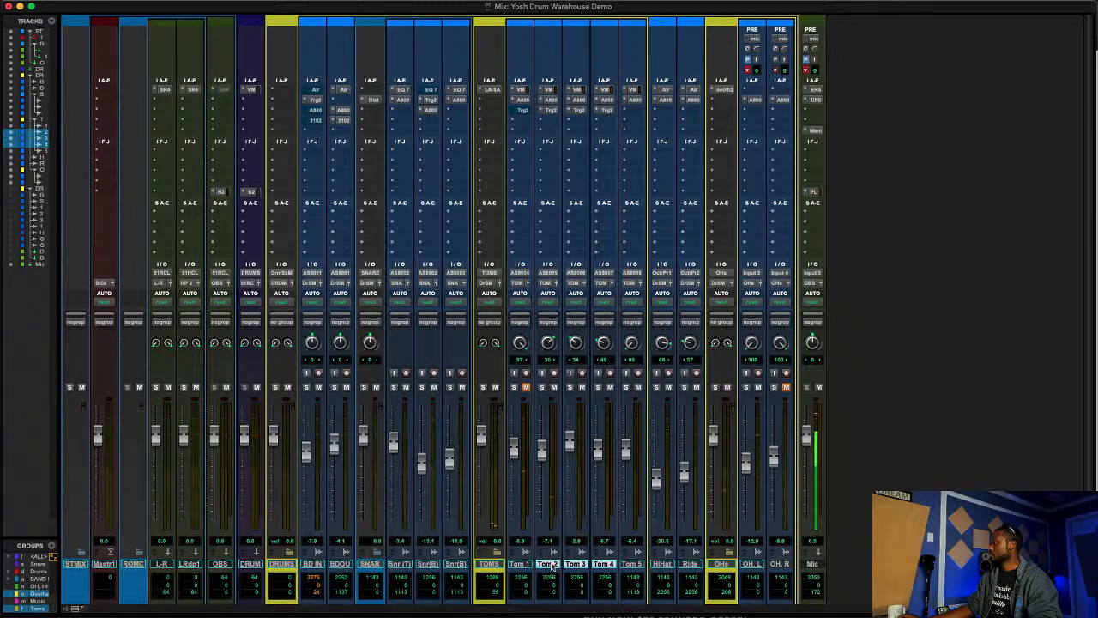
left_click(550, 111, "ctrl+super")
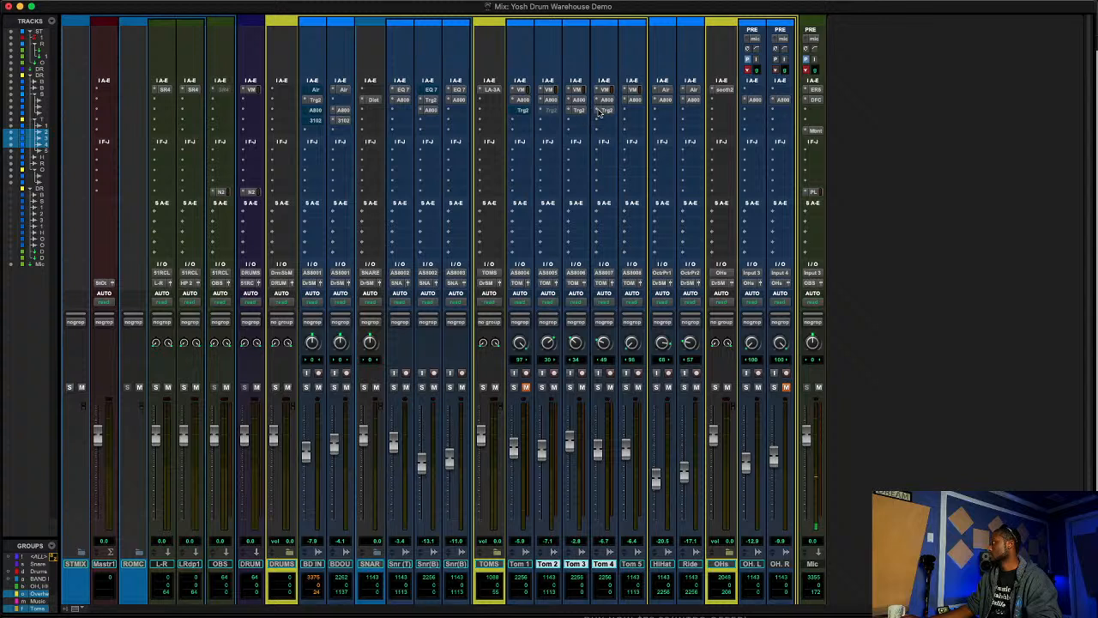
key("space")
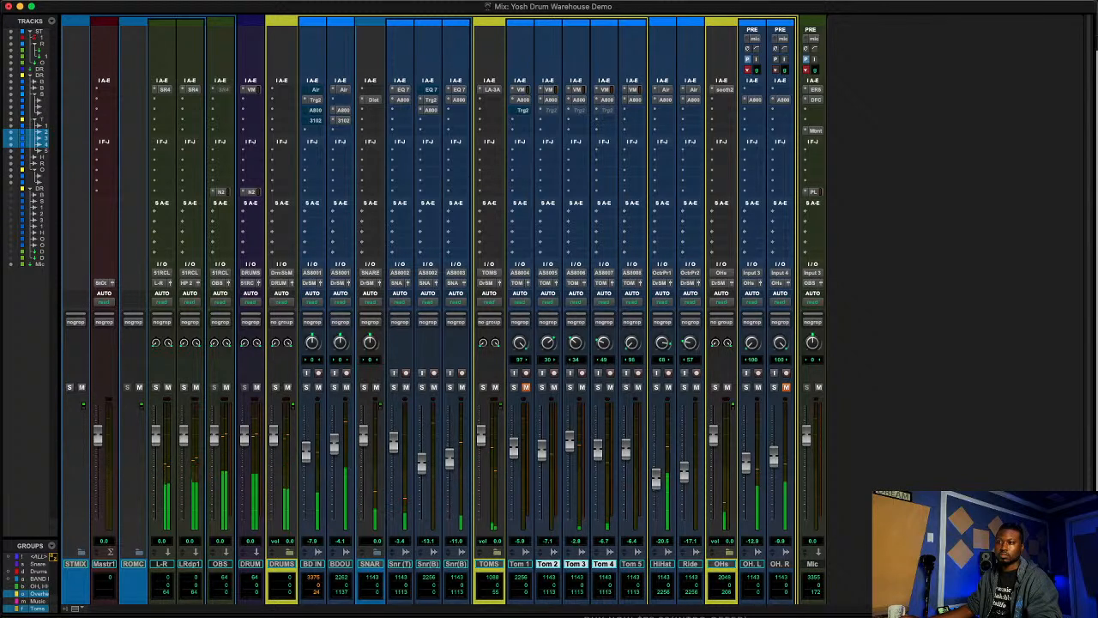
key("space")
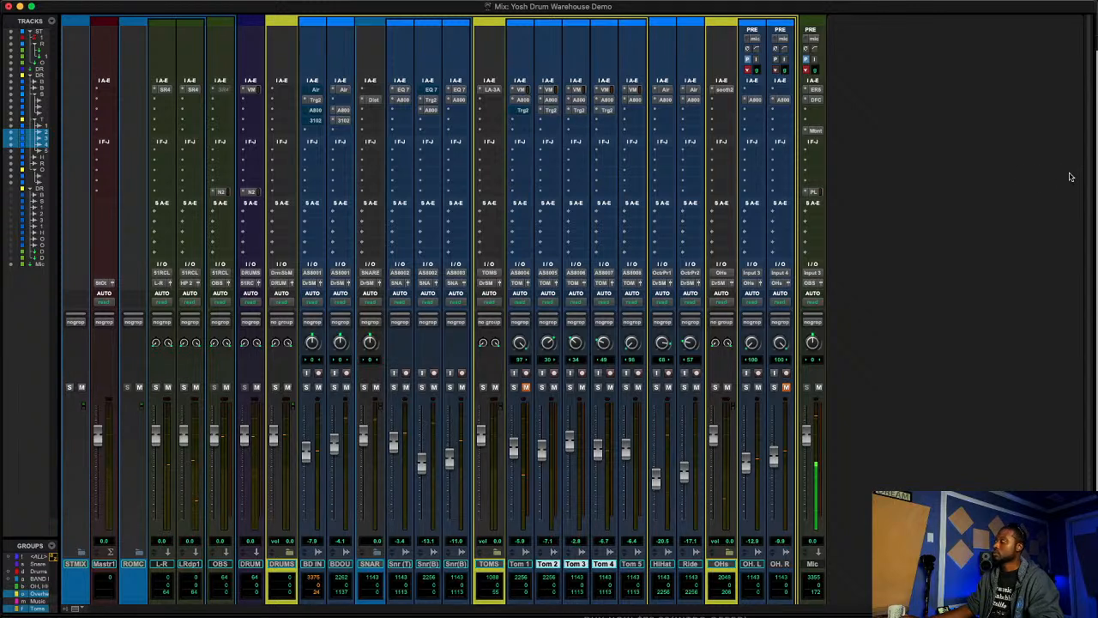
key("space")
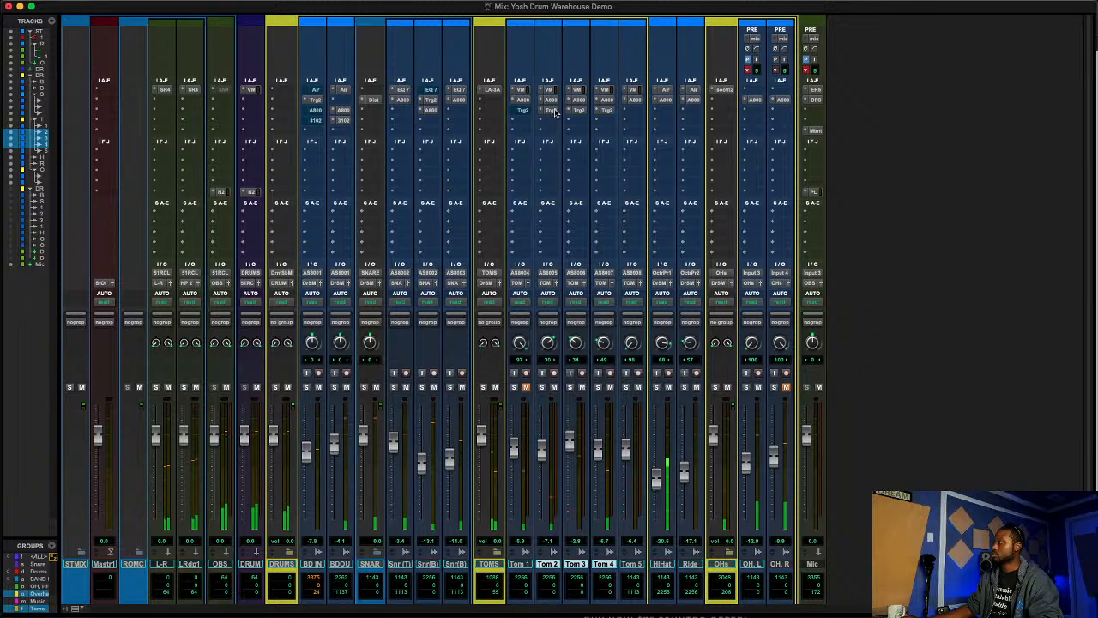
key("space")
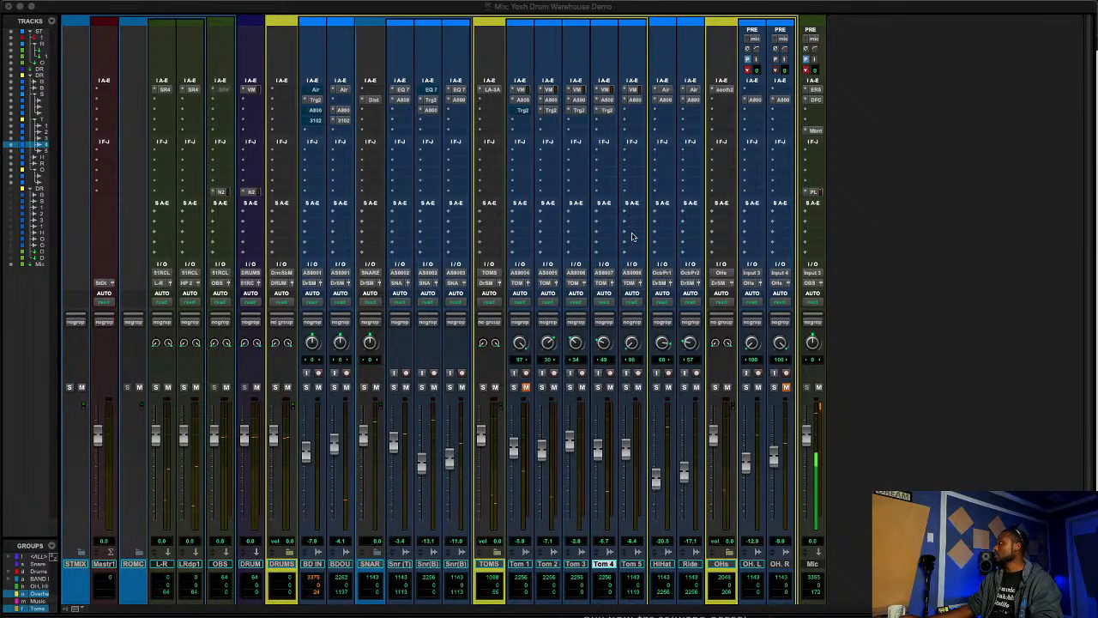
- Review the Trigger 2 settings on Tom 4, close the plug-in and select the Tom 3 track
left_click(602, 109)
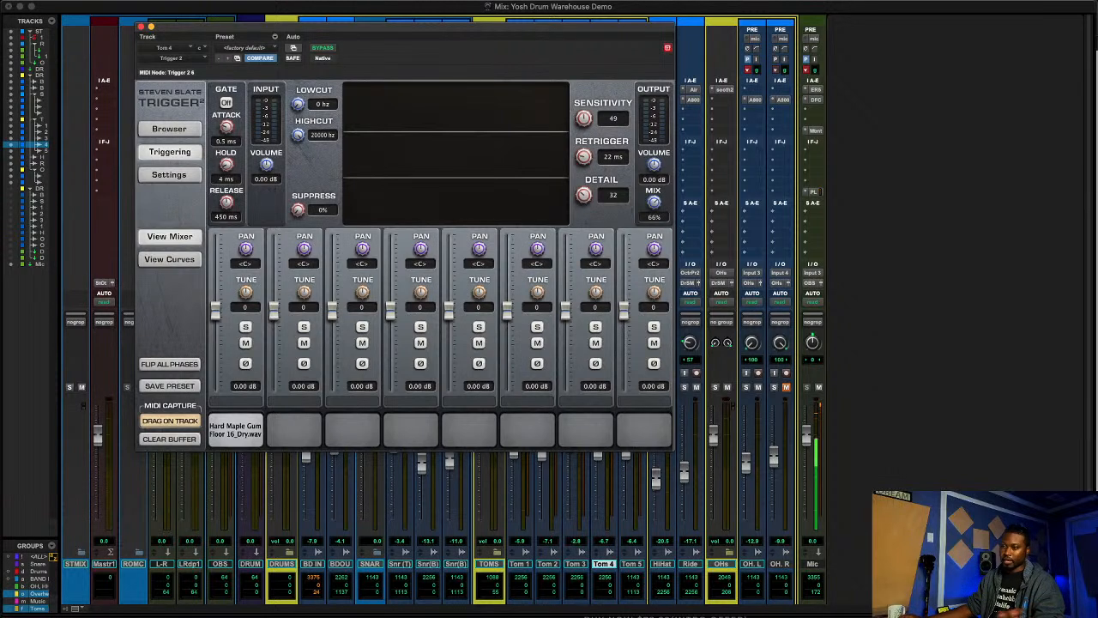
key("super+Tab")
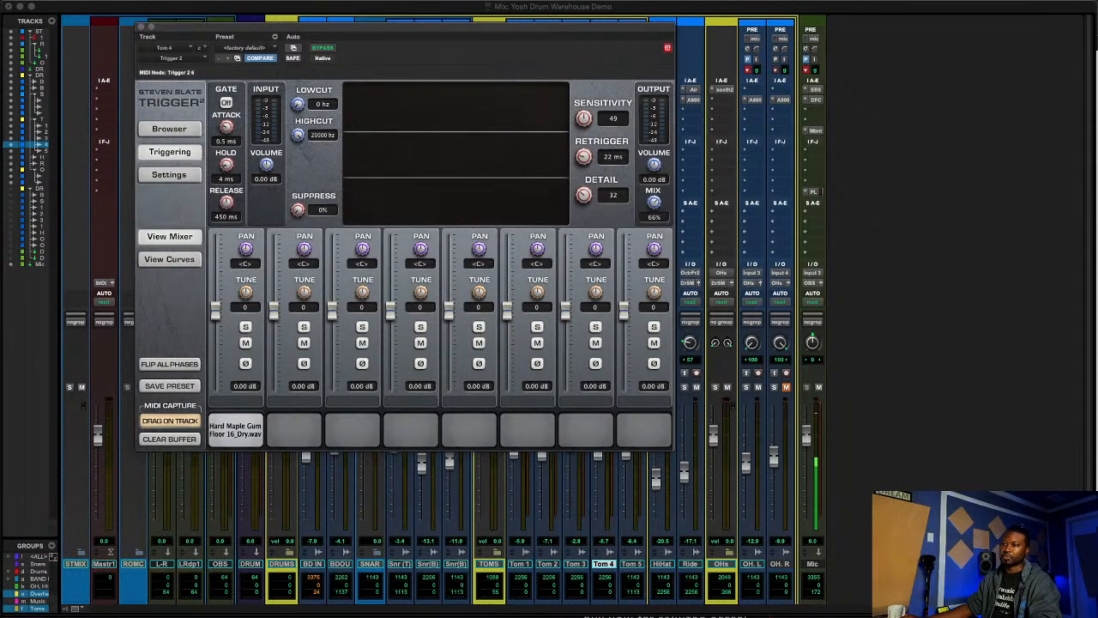
key("space")
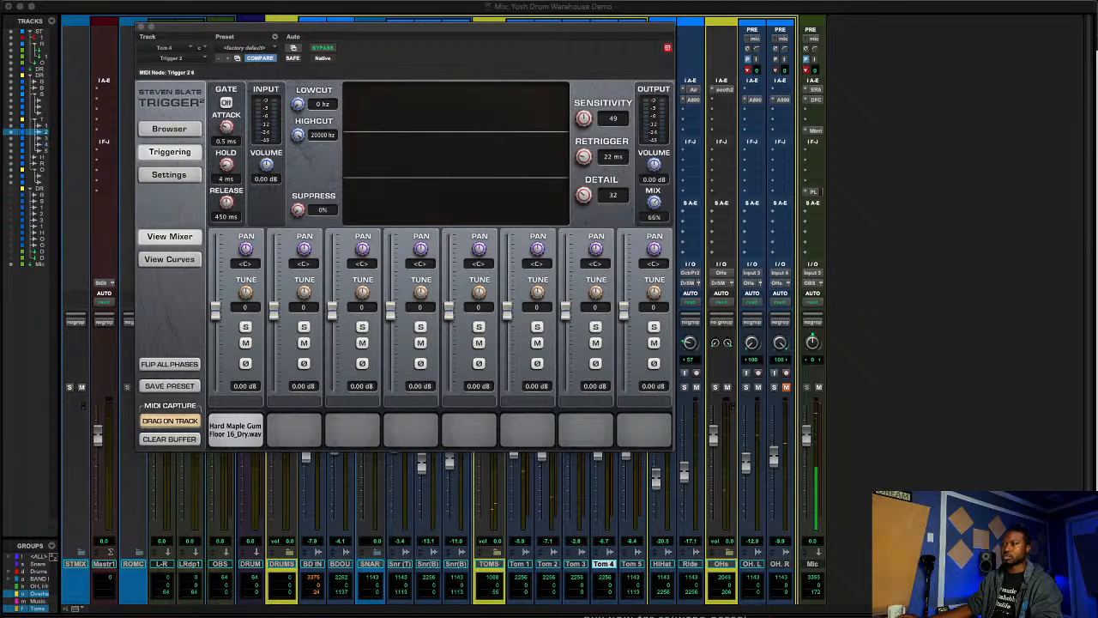
left_click(576, 564)
left_click(547, 563)
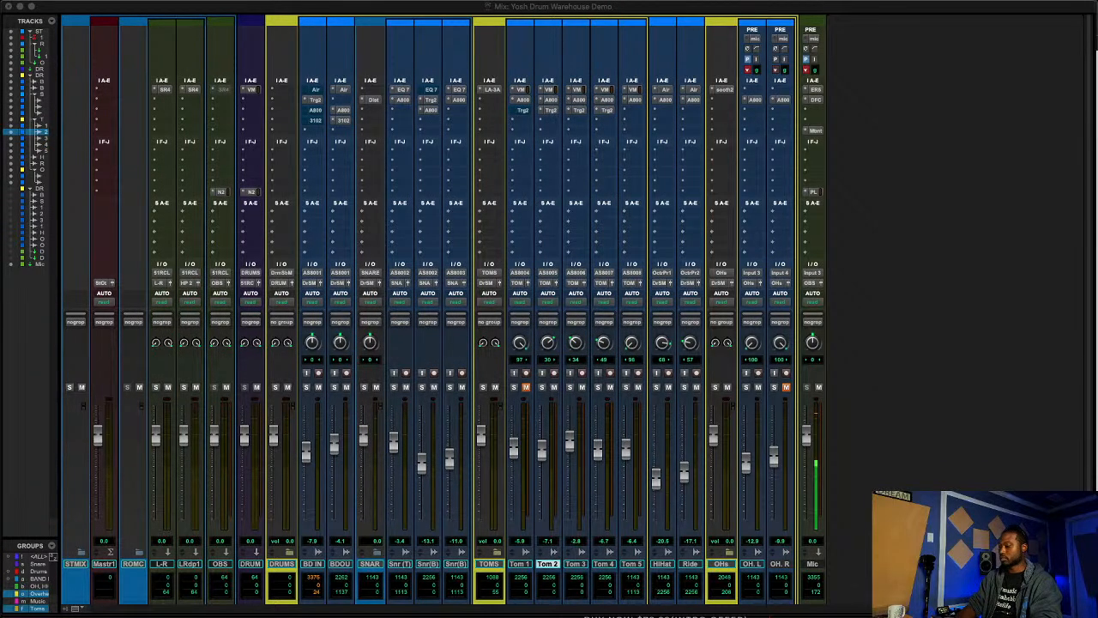
left_click(575, 564)
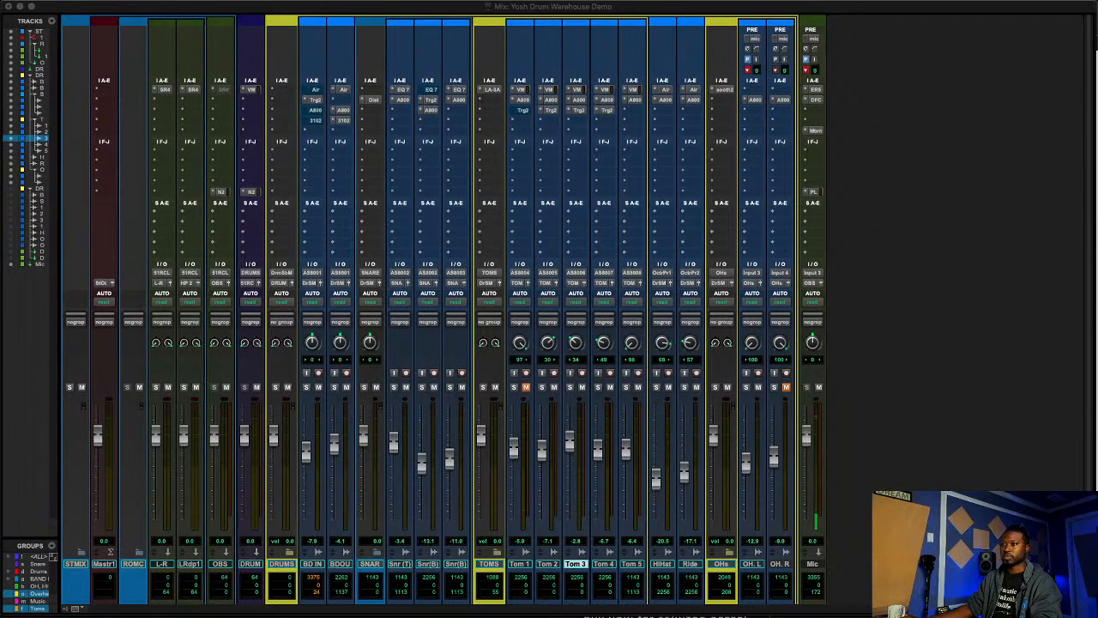
- Unmute Tom 1, deactivate its Trigger 2 insert, and play the drums with Tom 1 selected
left_click(519, 564)
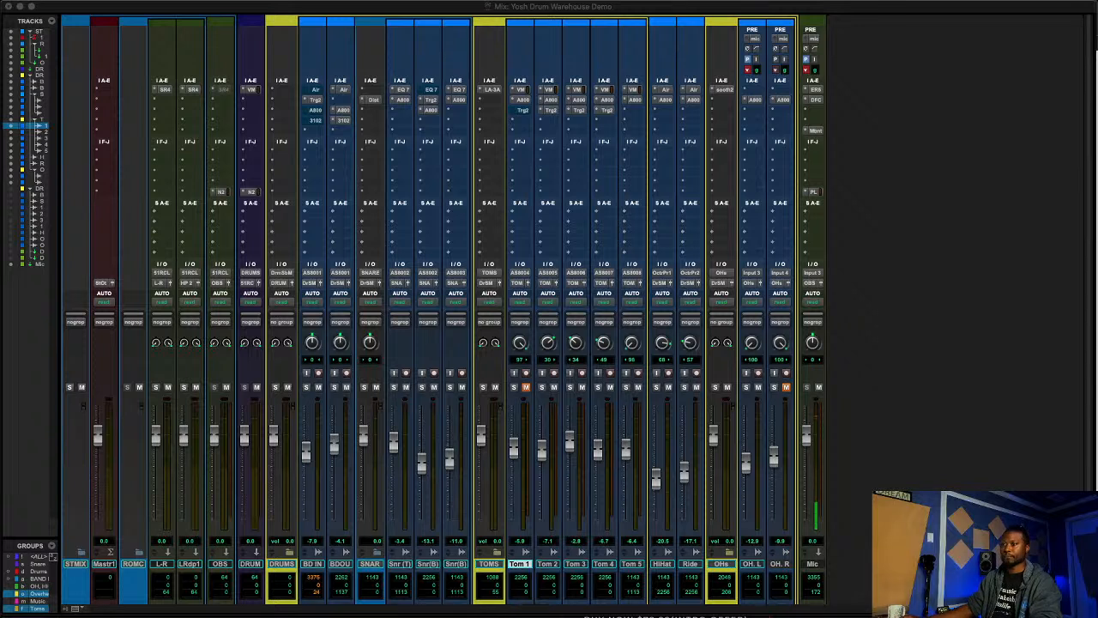
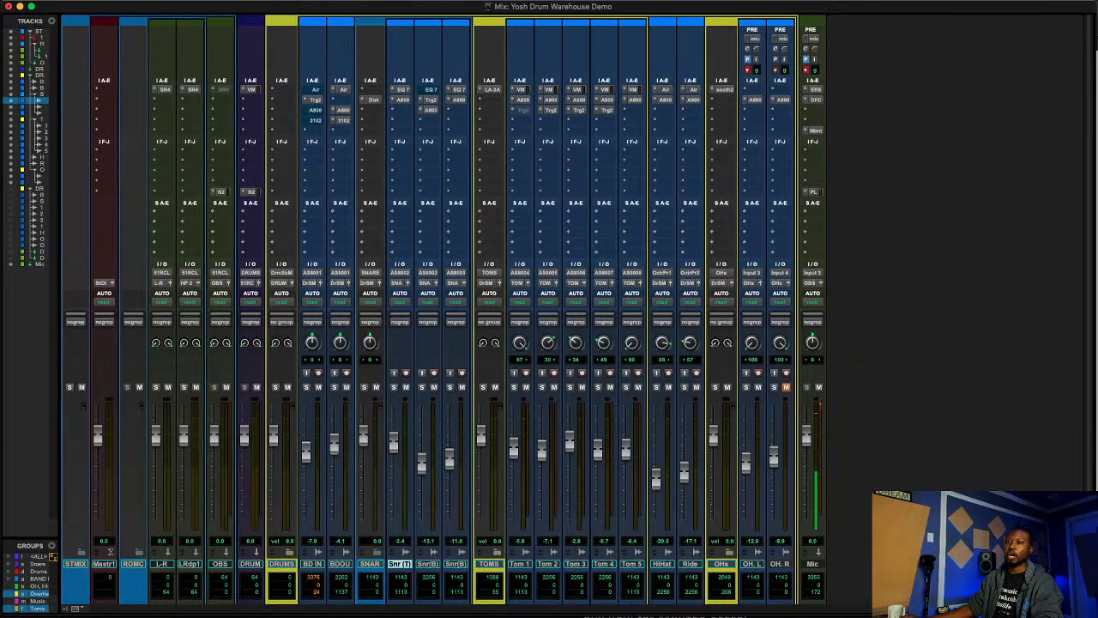
left_click(604, 563)
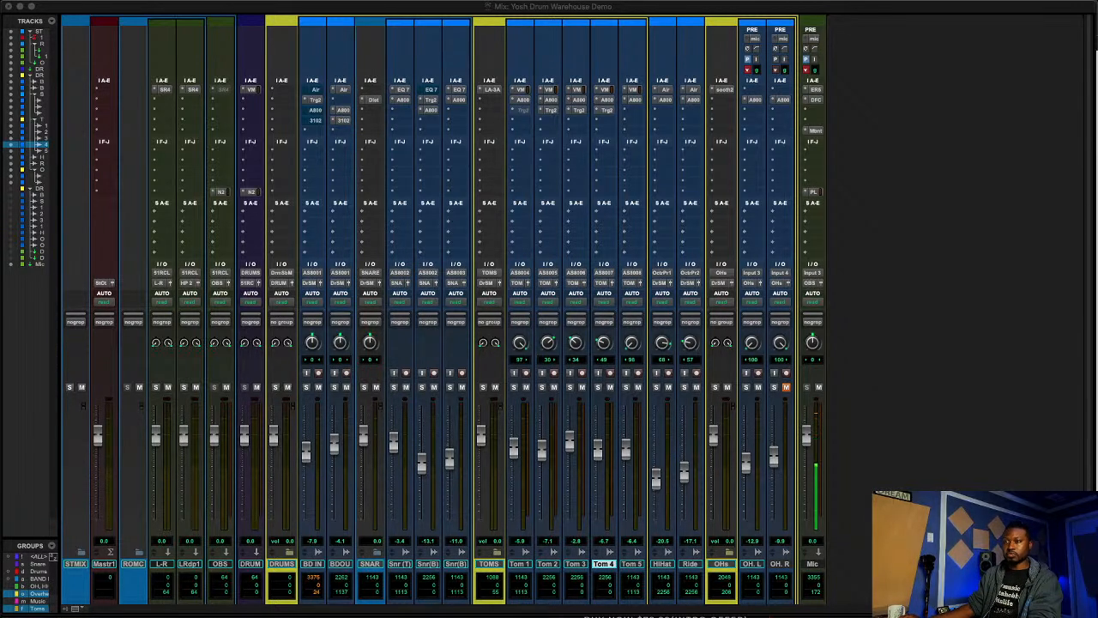
left_click(520, 563)
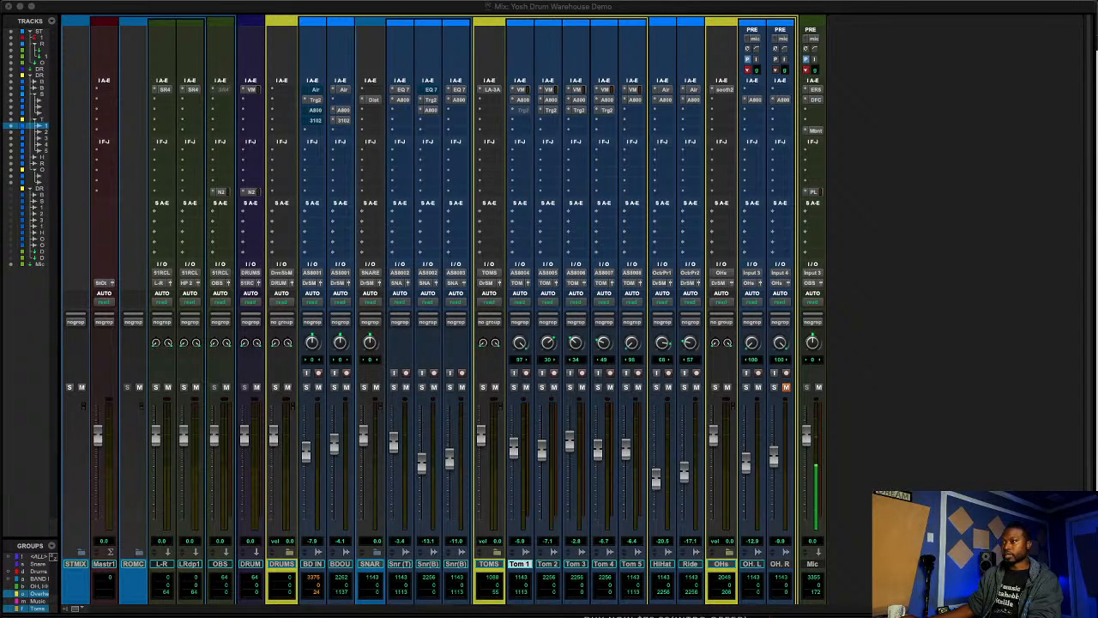
key("space")
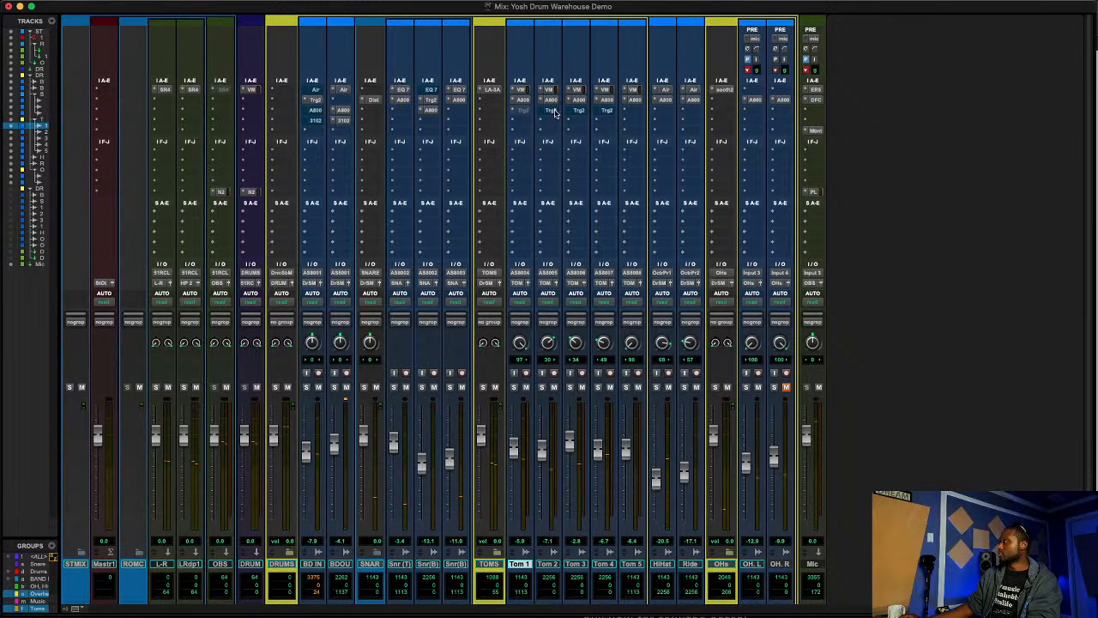
- Review the Trigger 2 settings on Tom 4, close the plug-in and play the drums
left_click(606, 113)
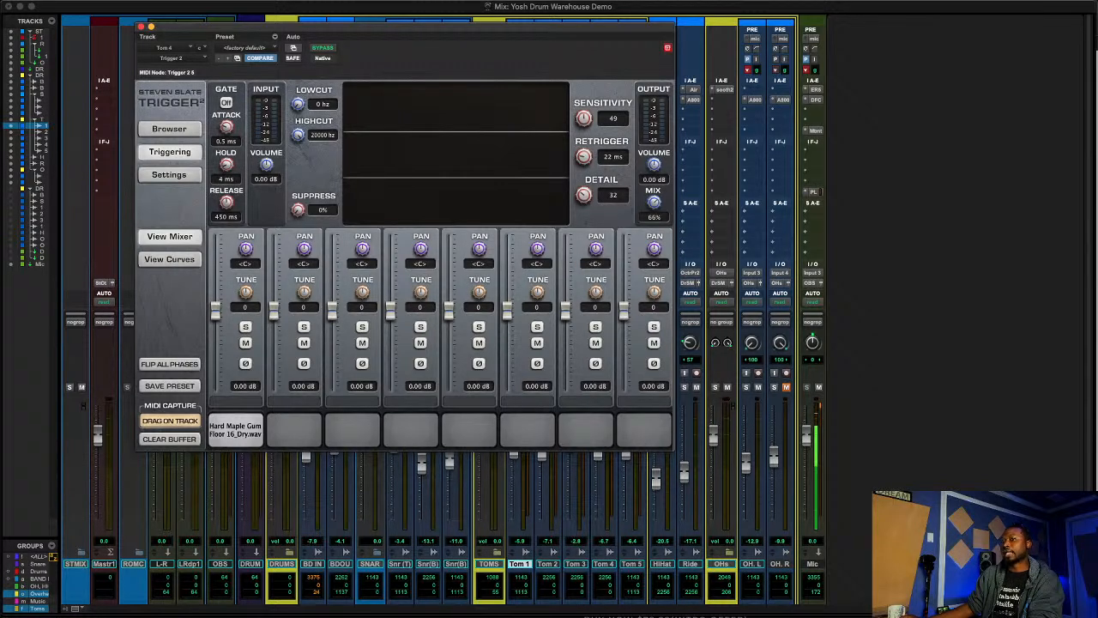
key("super+Tab")
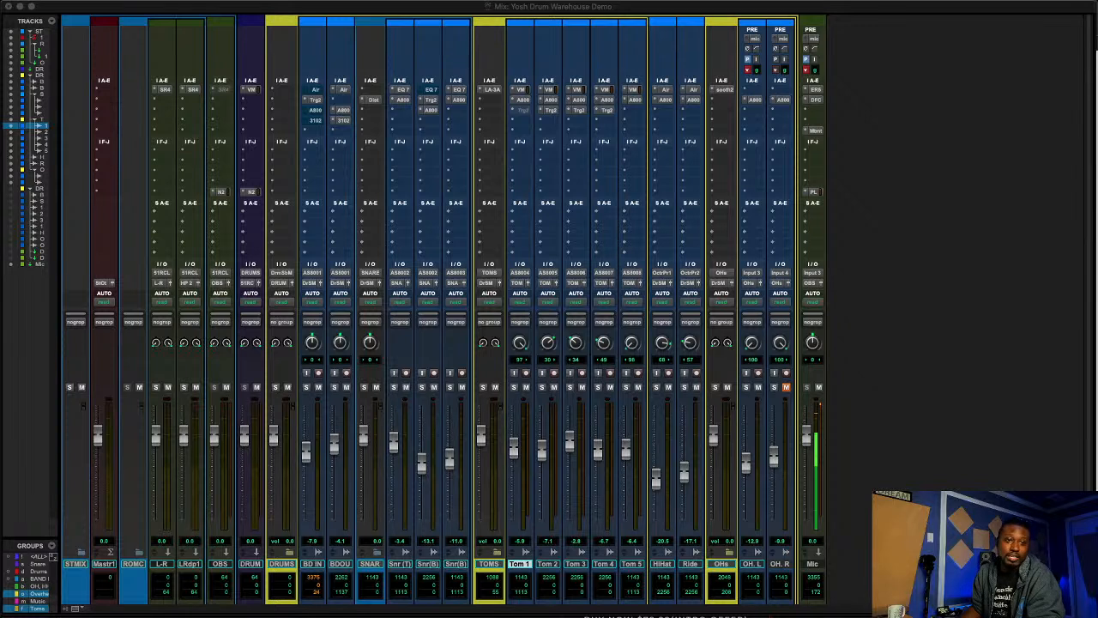
key("space")
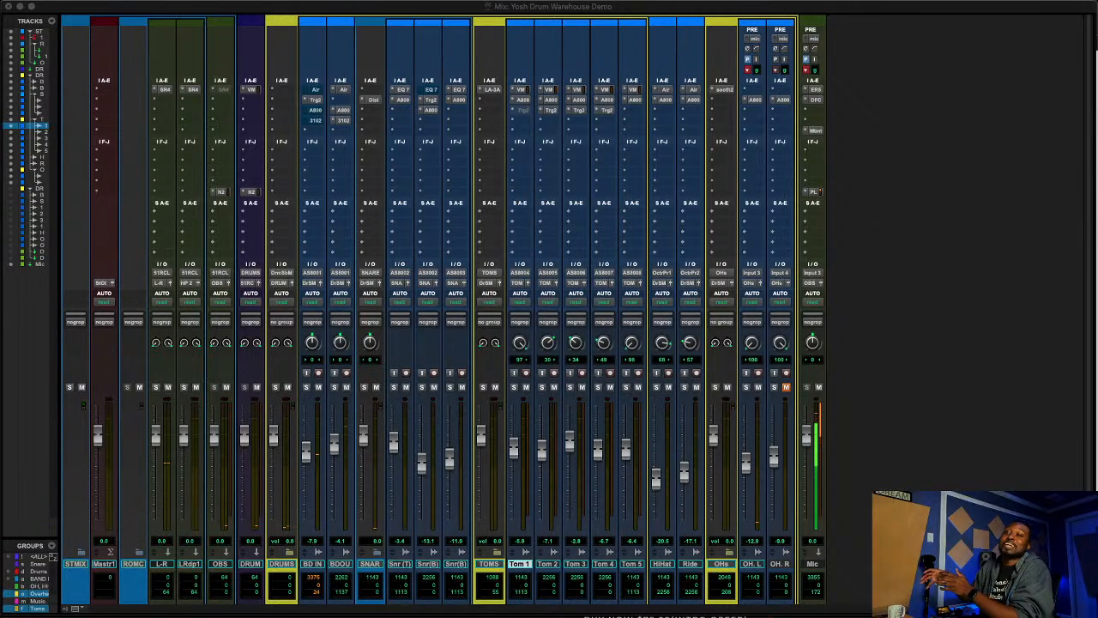
- Select Tom 4 and compare drum playback with its Trigger 2 insert bypassed and active
left_click(604, 563)
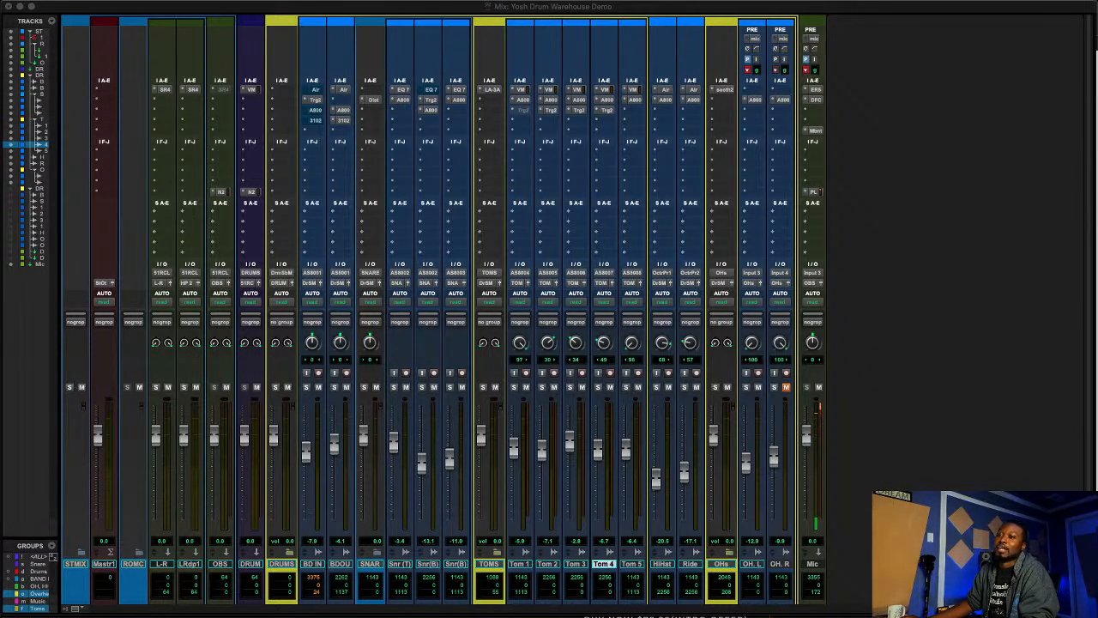
key("space")
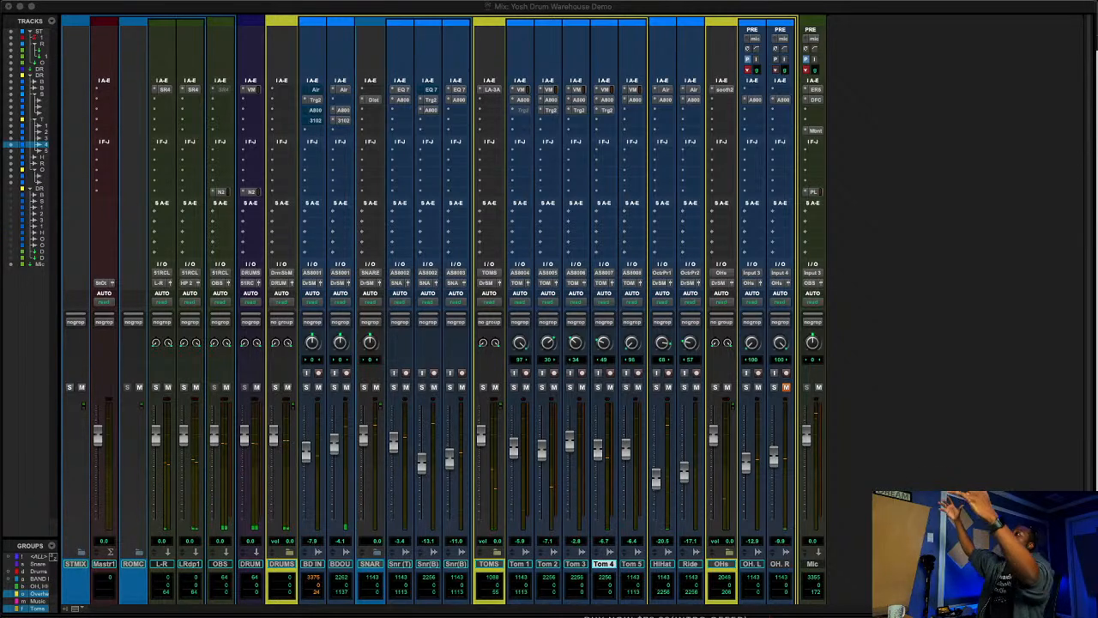
key("space")
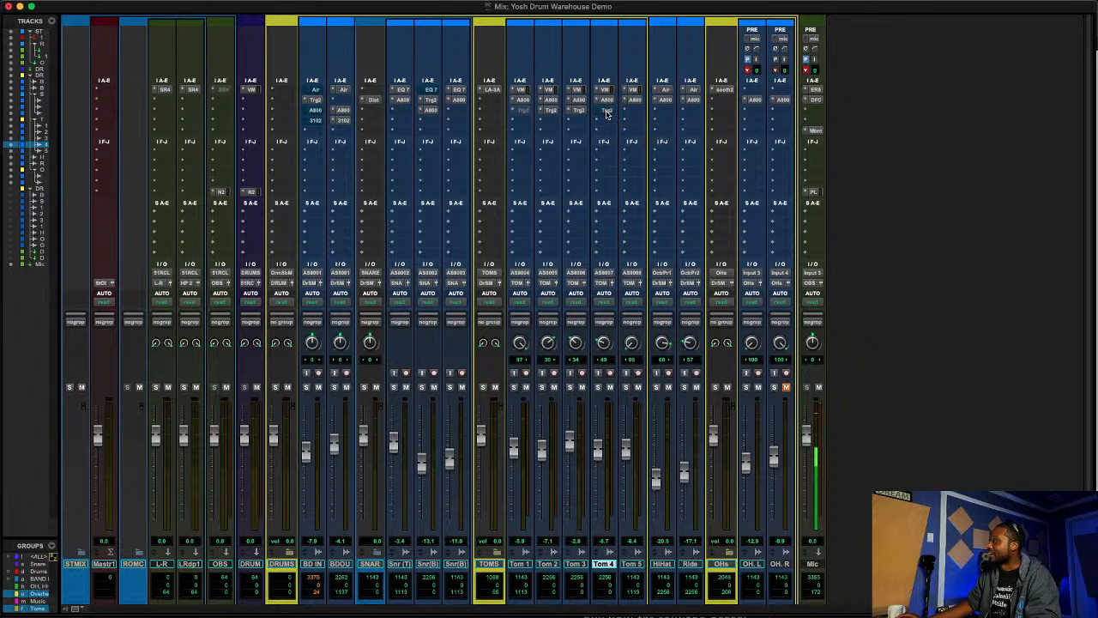
key("space")
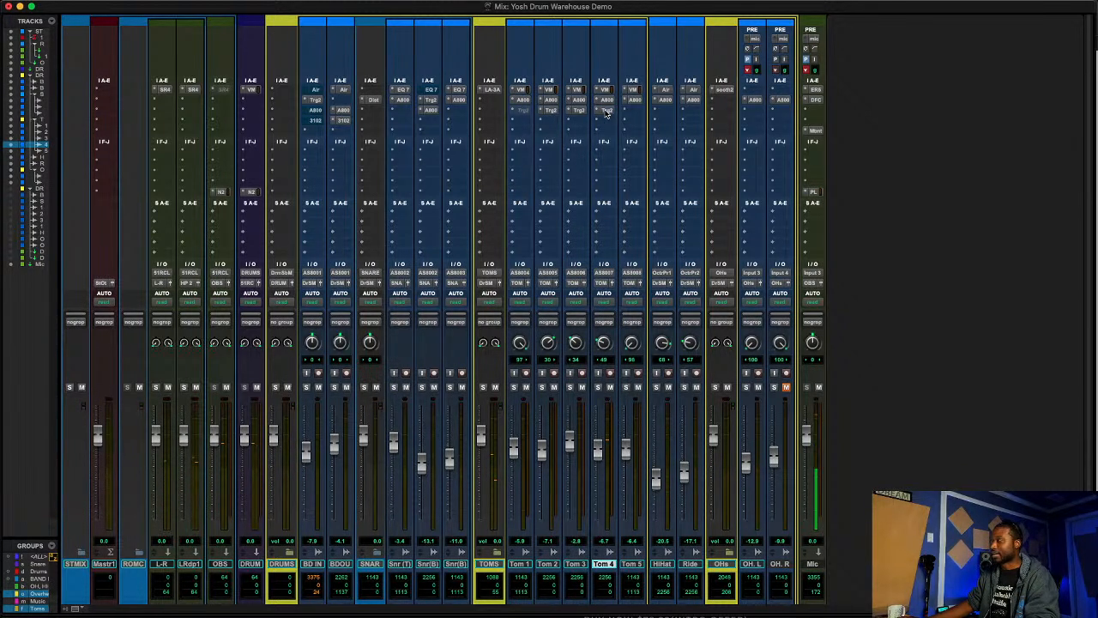
key("space")
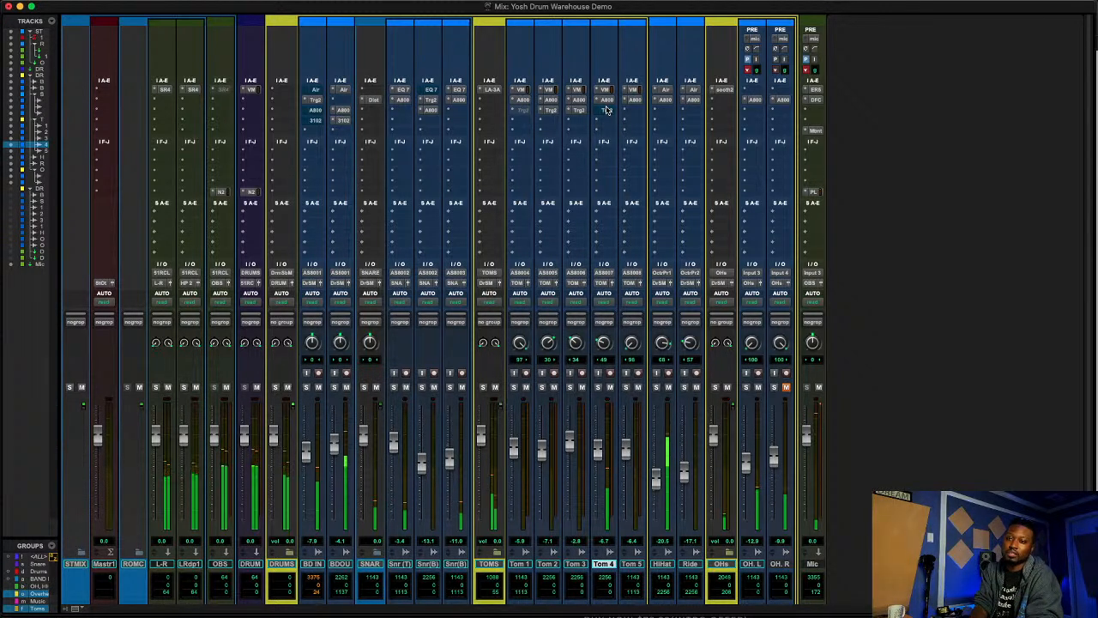
- Enable the Snare mix group and play the drums with Tom 4's Trigger 2 insert active
key("s")
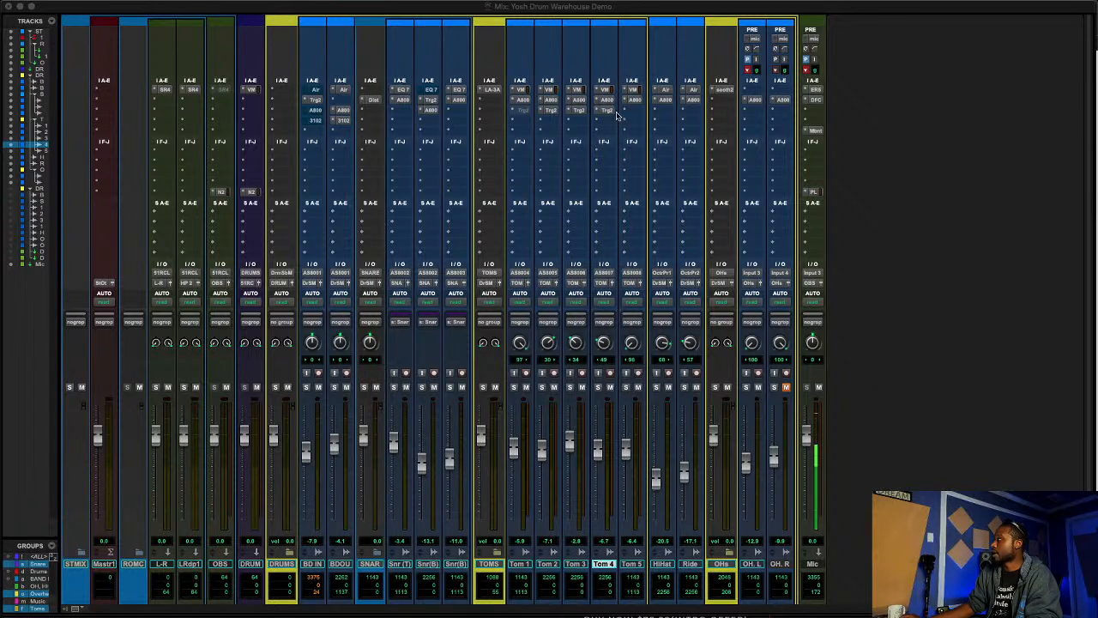
key("space")
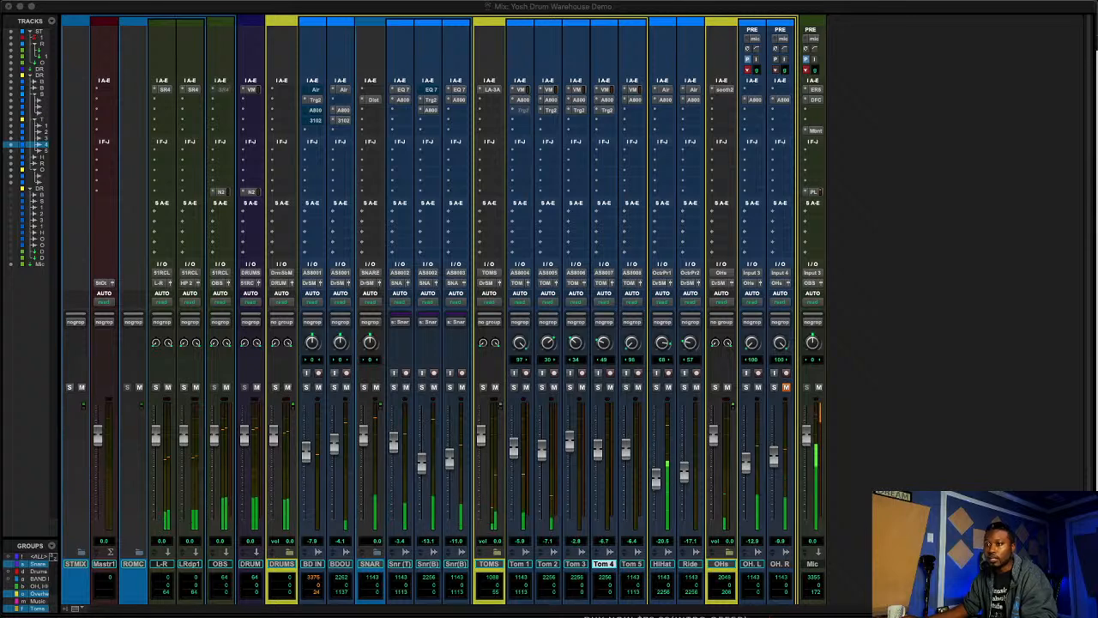
key("space")
- Open Trigger 2 on Tom 2 and move its window to uncover the tom channels
left_click(547, 564)
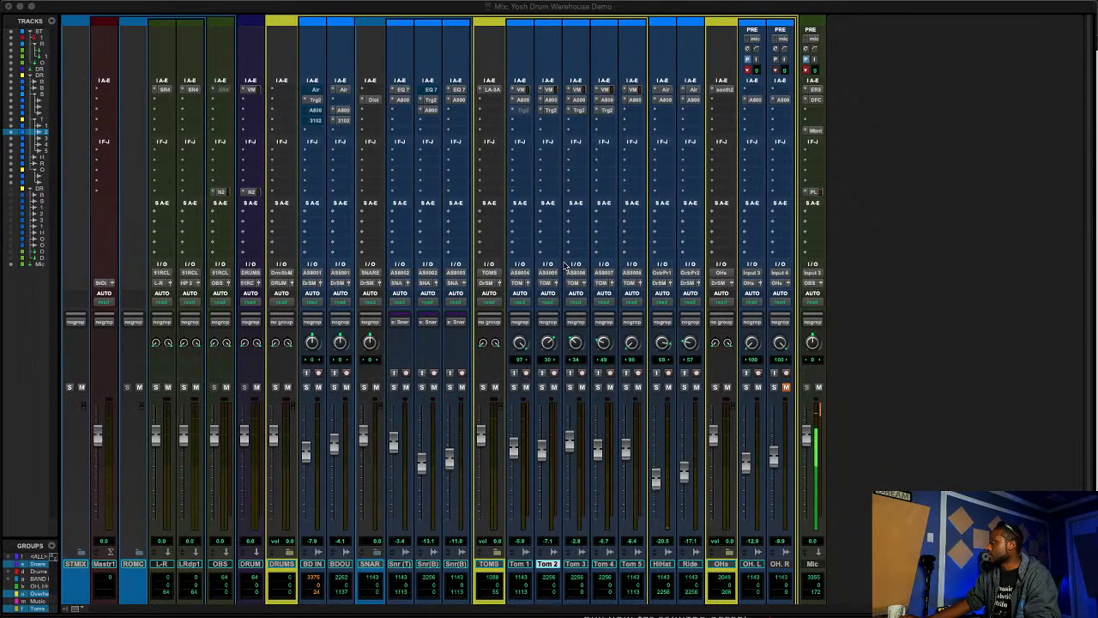
left_click(551, 112)
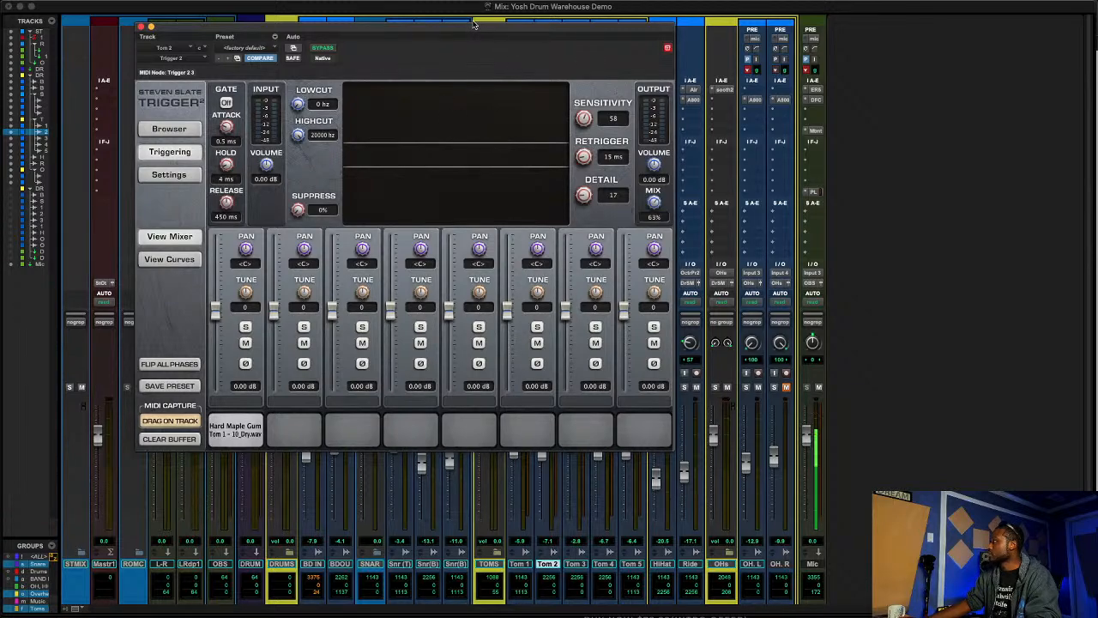
left_click_drag(473, 25, 317, 87)
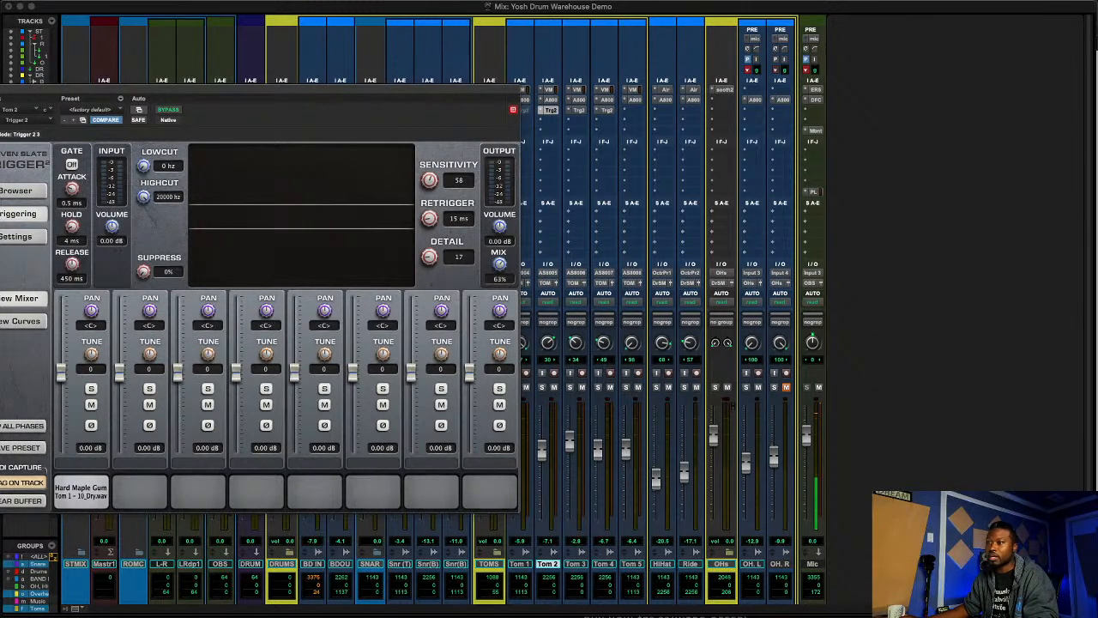
- Close the plug-in, select Tom 1 through Tom 4 and play the drums
left_click(520, 564)
left_click(547, 563, "shift")
left_click(576, 563, "shift")
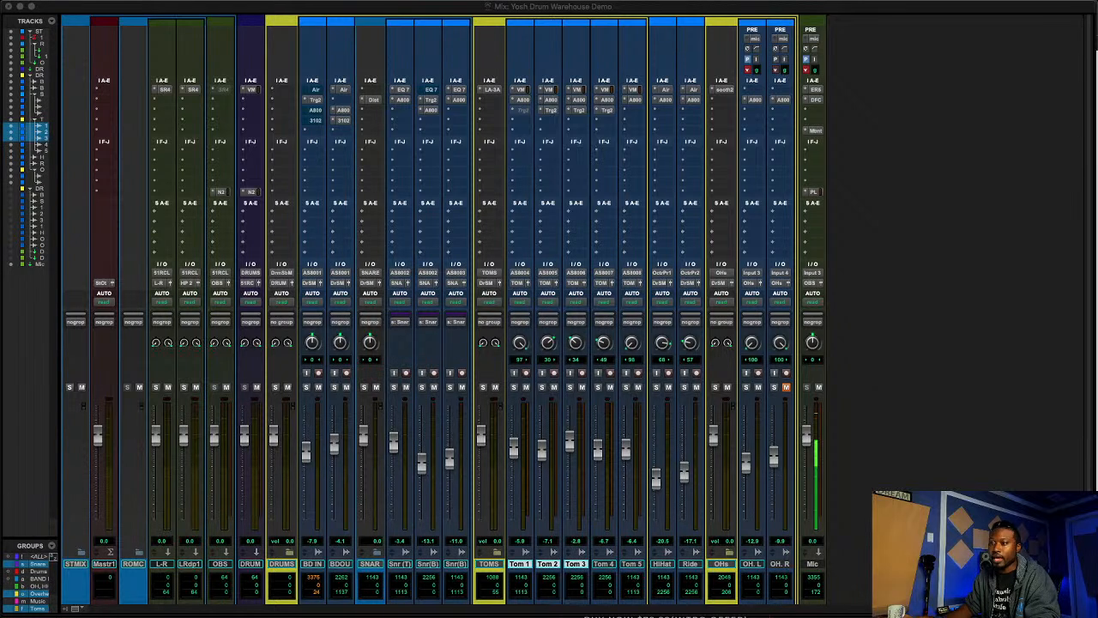
left_click(604, 563, "shift")
key("space")
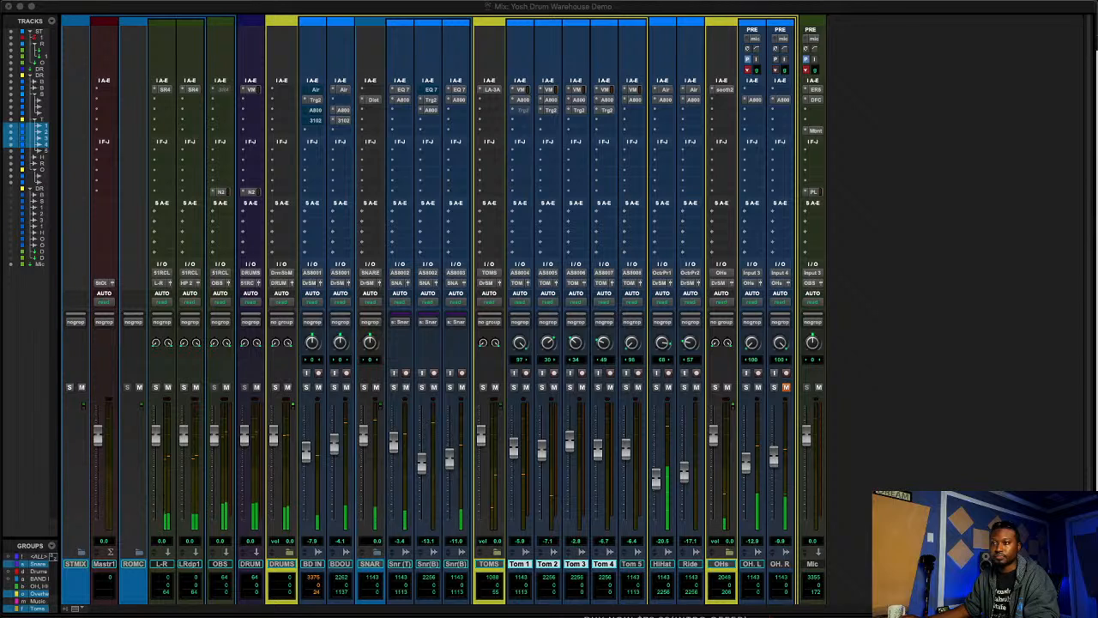
- Reselect the Tom 1 through Tom 4 tracks during playback
left_click(520, 564)
left_click(575, 563, "shift")
left_click(604, 563, "shift")
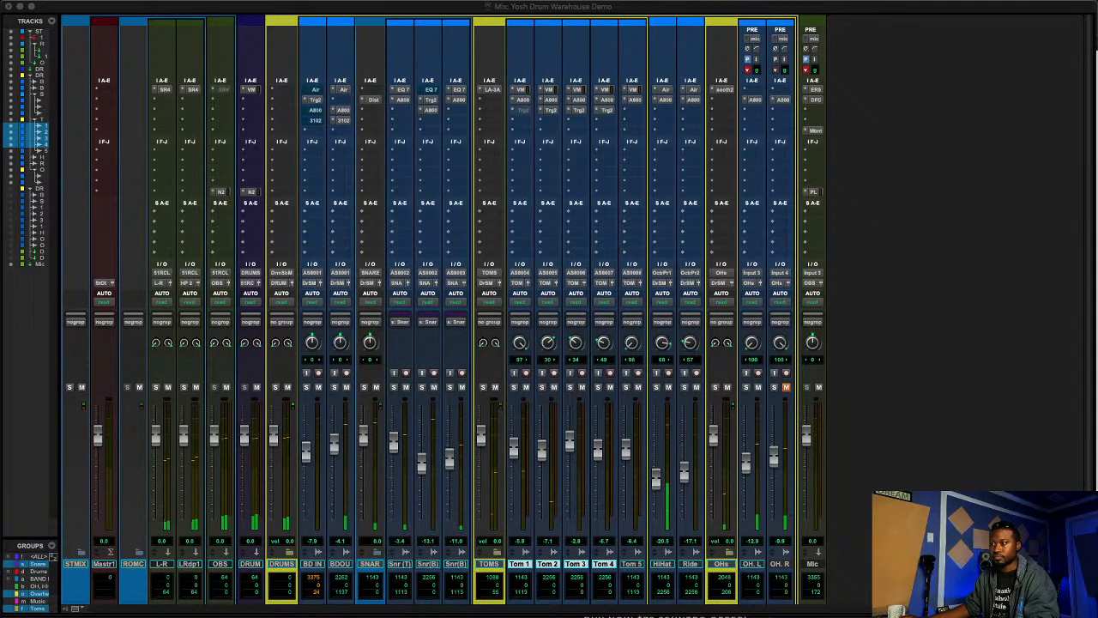
left_click(519, 564)
key("shift+semicolon")
key("shift+semicolon")
key("shift+semicolon")
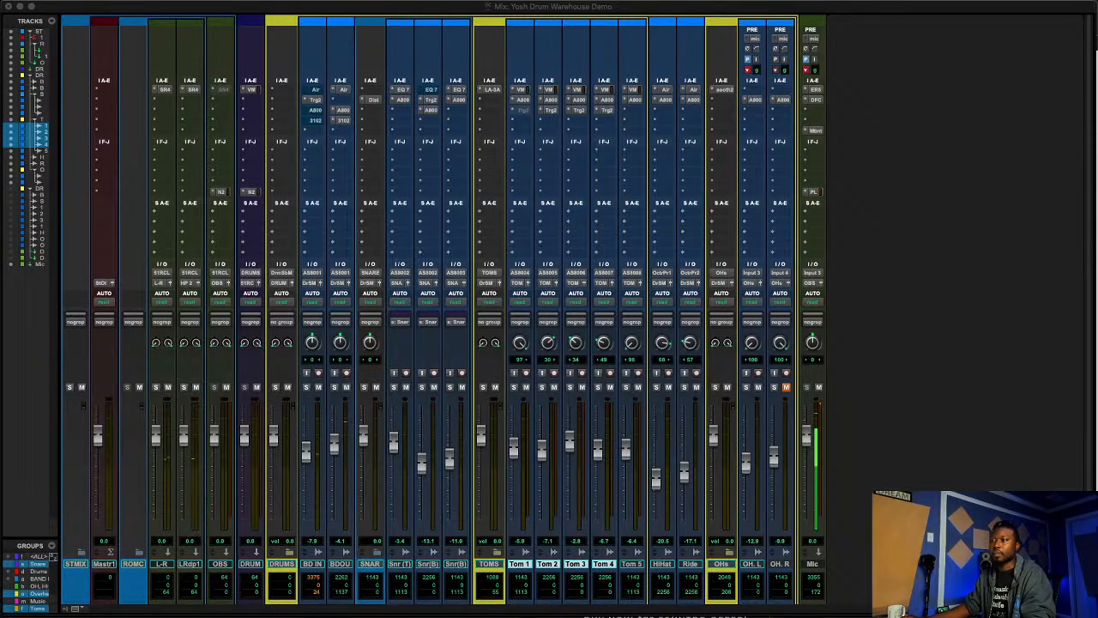
- Select Tom 1 and compare drum playback with the Trigger 2 inserts on Tom 2 through Tom 4 bypassed and active
left_click(520, 564)
key("space")
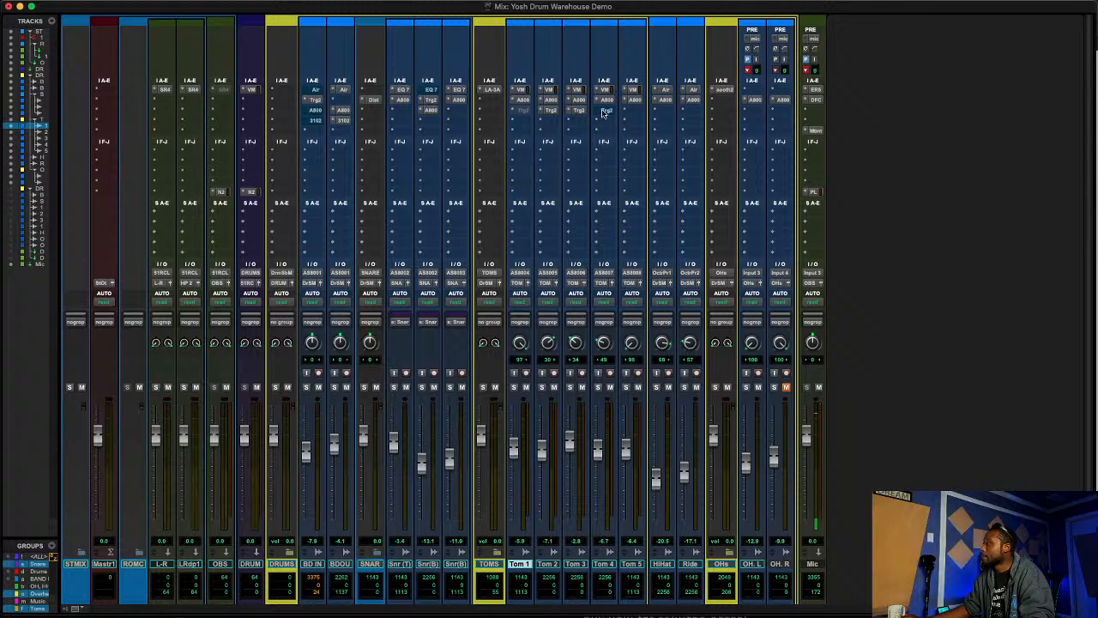
key("space")
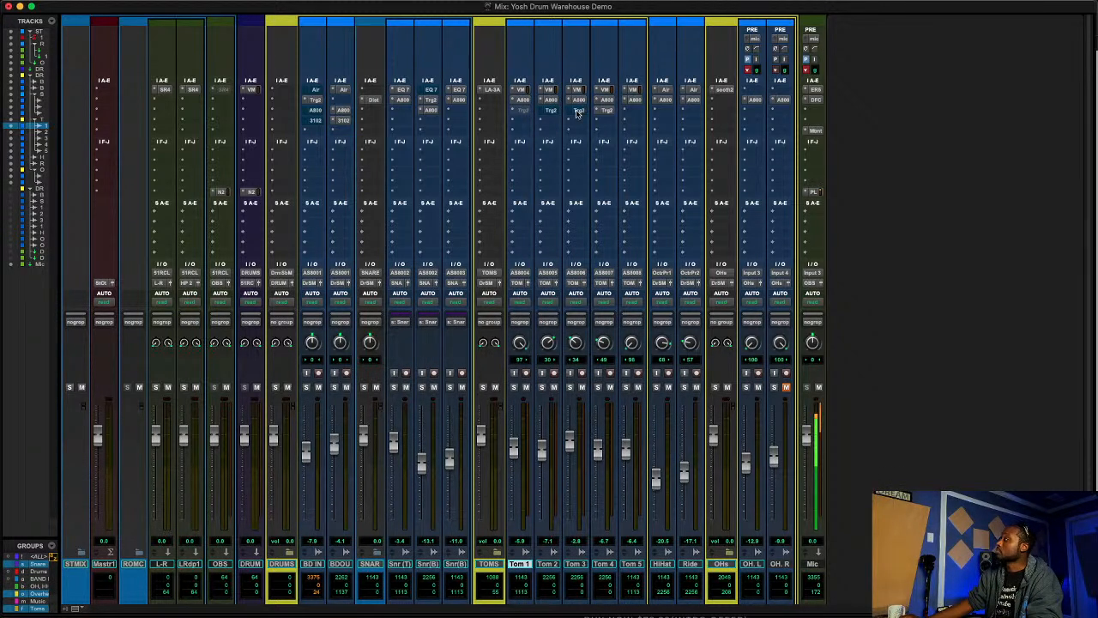
key("space")
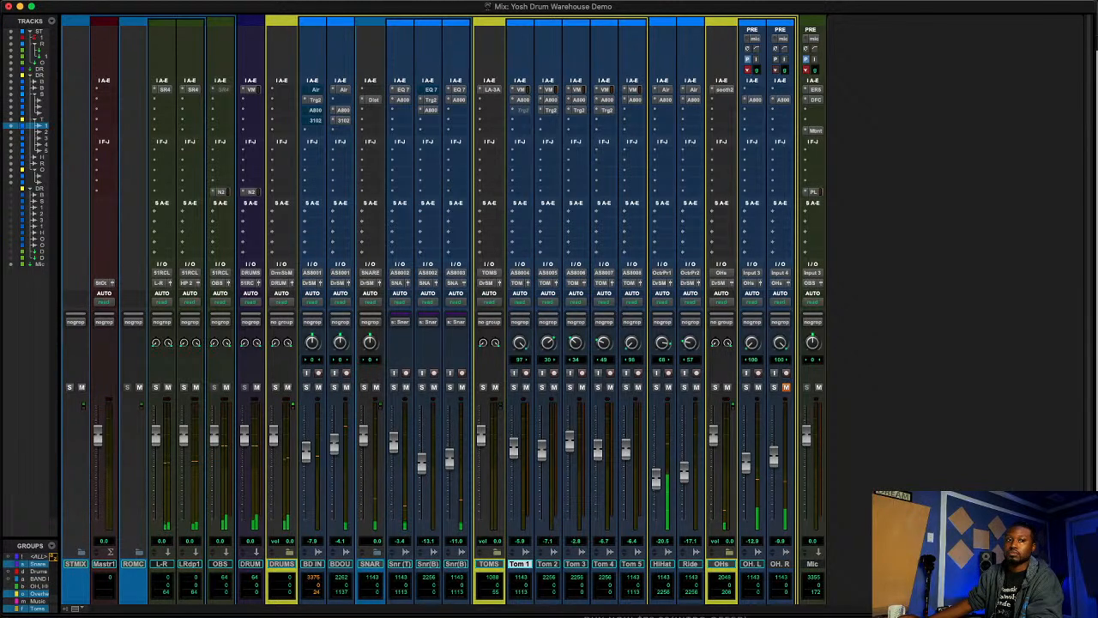
- Check Tom 2's Trigger 2 during playback, close the plug-in, and play the drums with Tom 2 selected
left_click(553, 112)
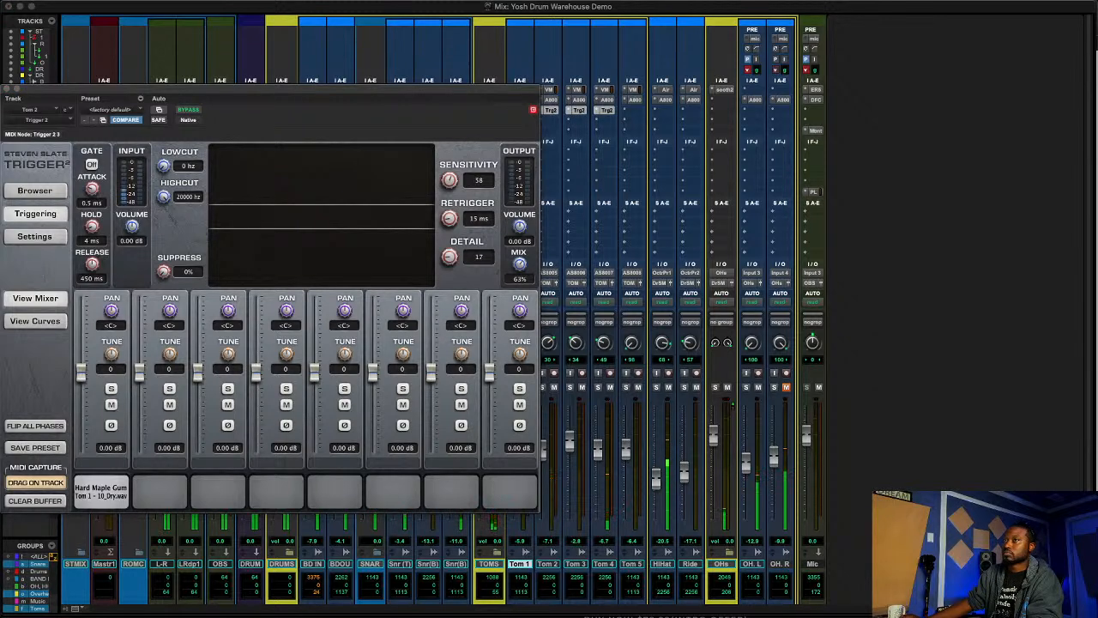
key("super+w")
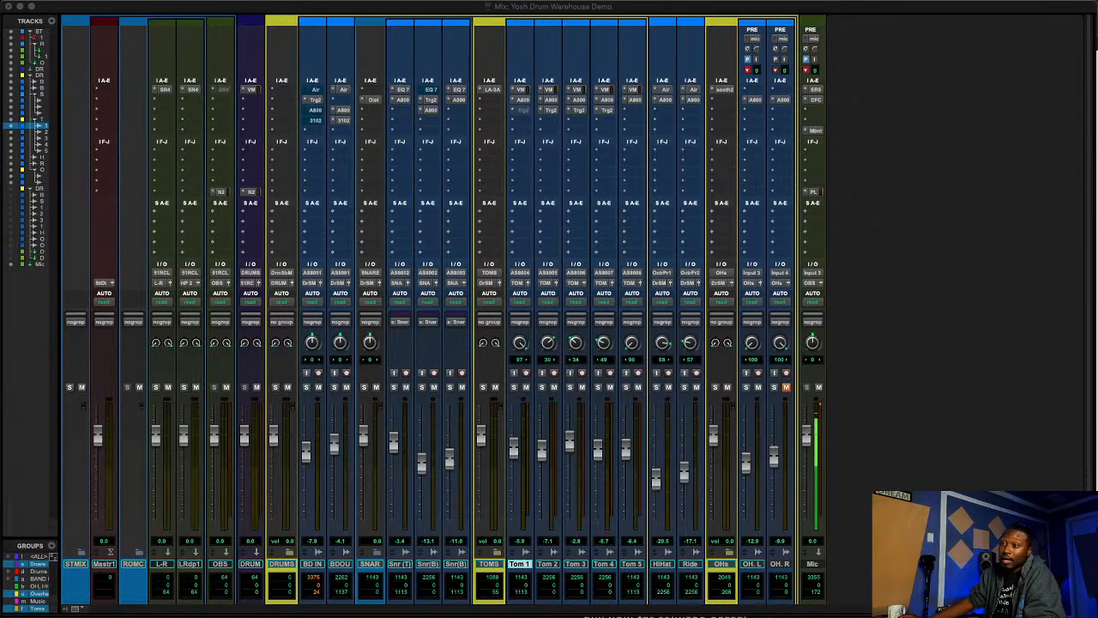
left_click(547, 563)
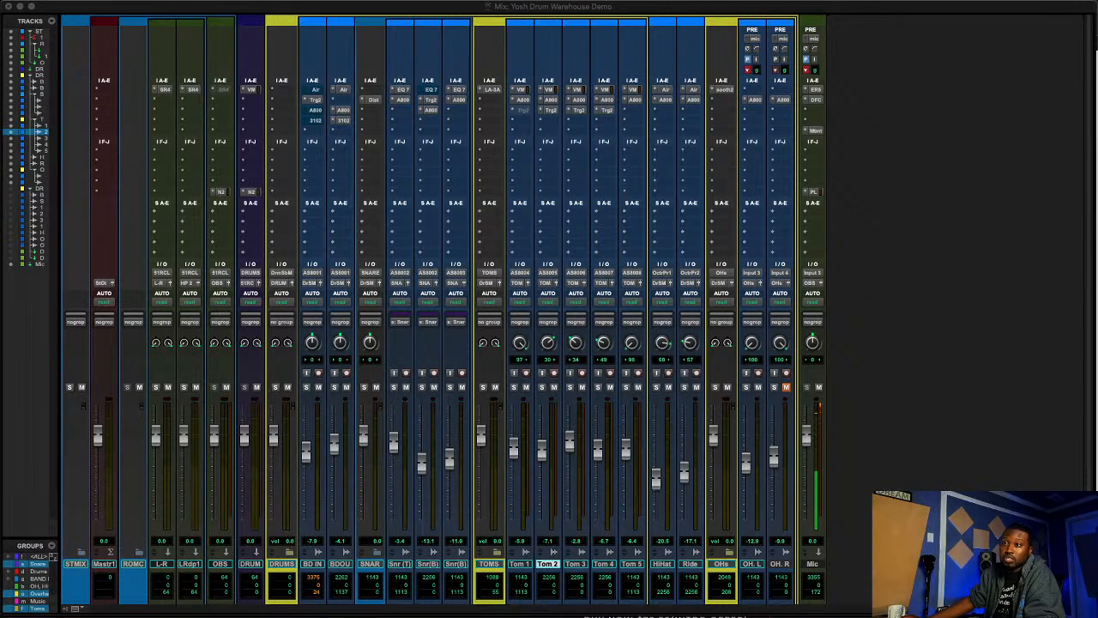
key("space")
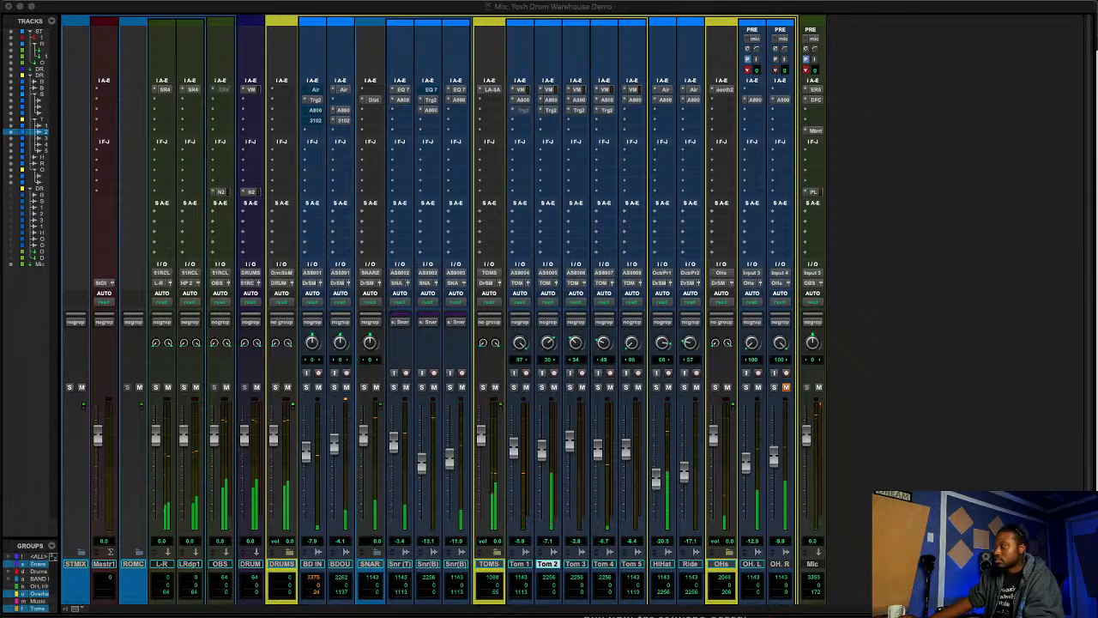
- Set the Trigger 2 detail on Tom 3 to 21 during playback, check the triggering and close the plug-in
left_click(575, 110)
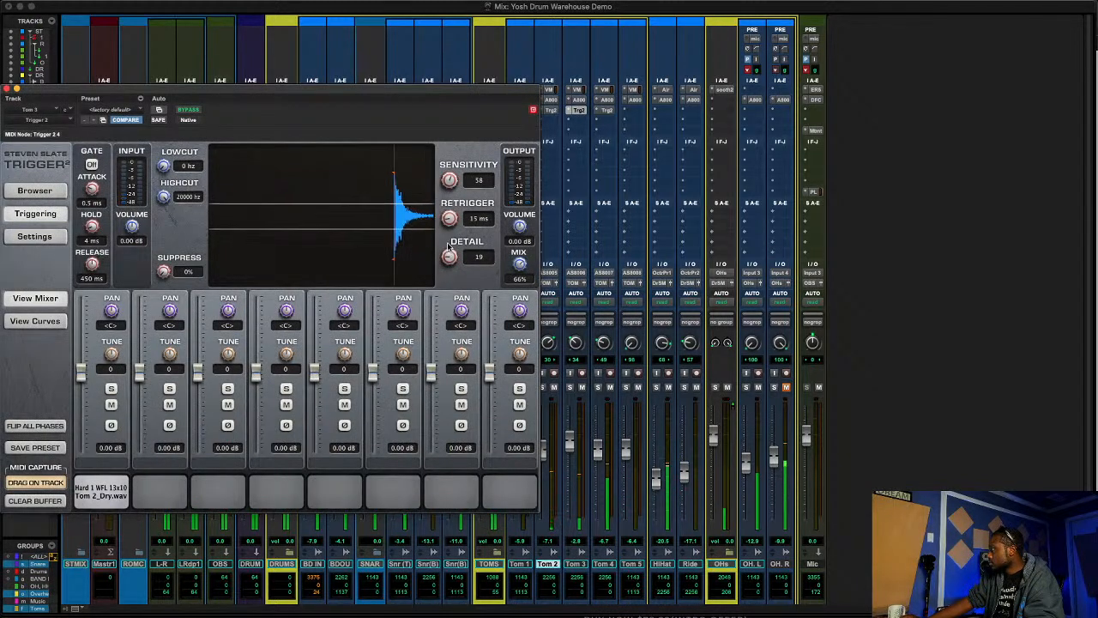
left_click_drag(448, 255, 447, 247)
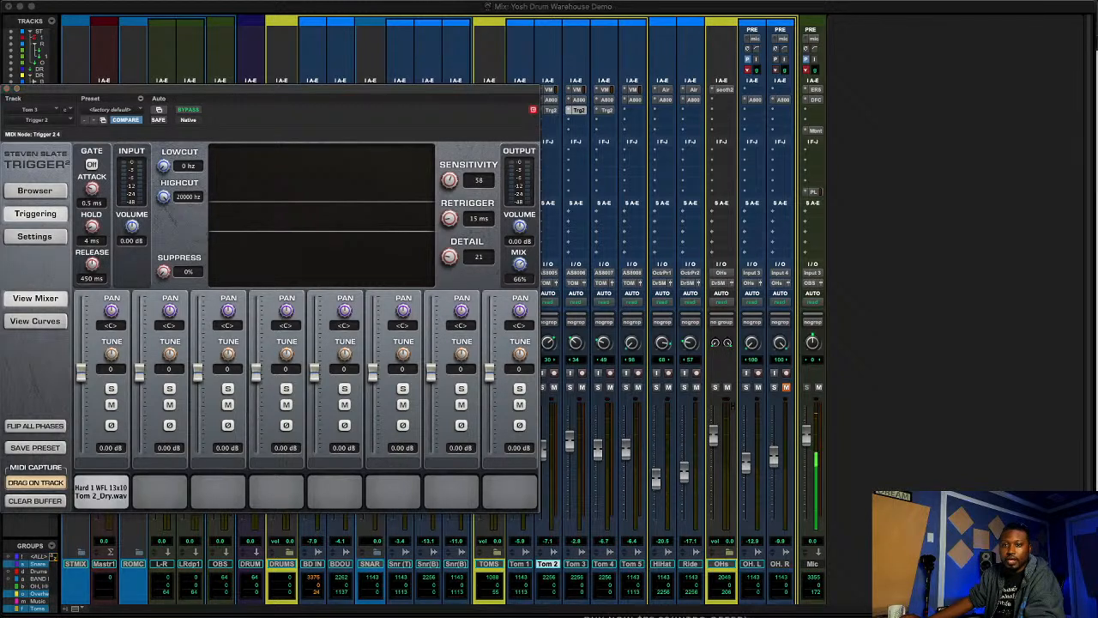
key("space")
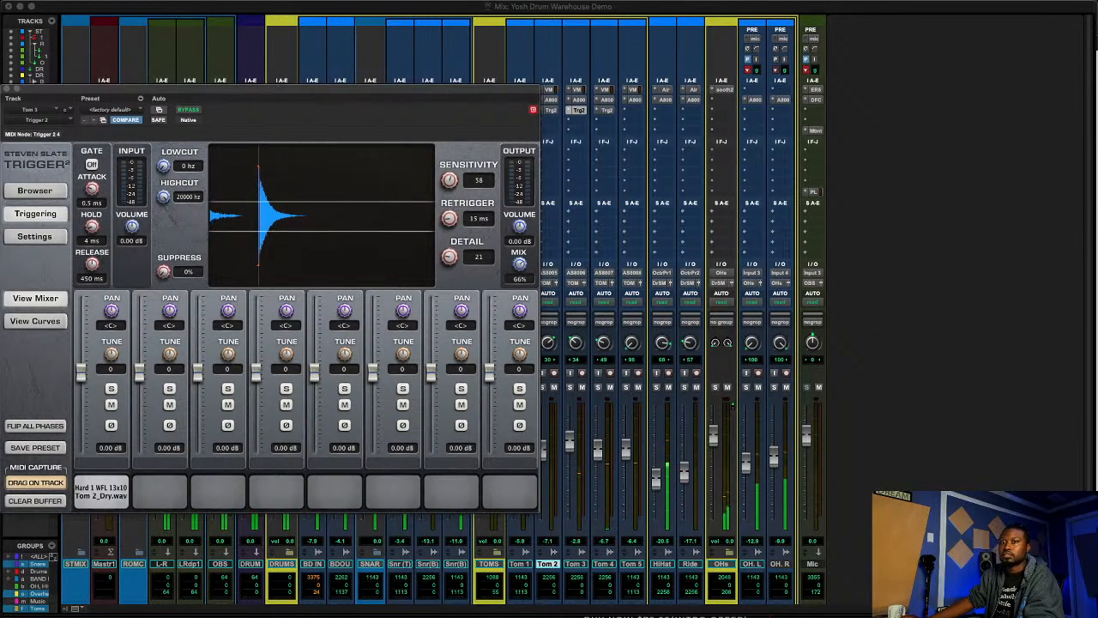
left_click(6, 89)
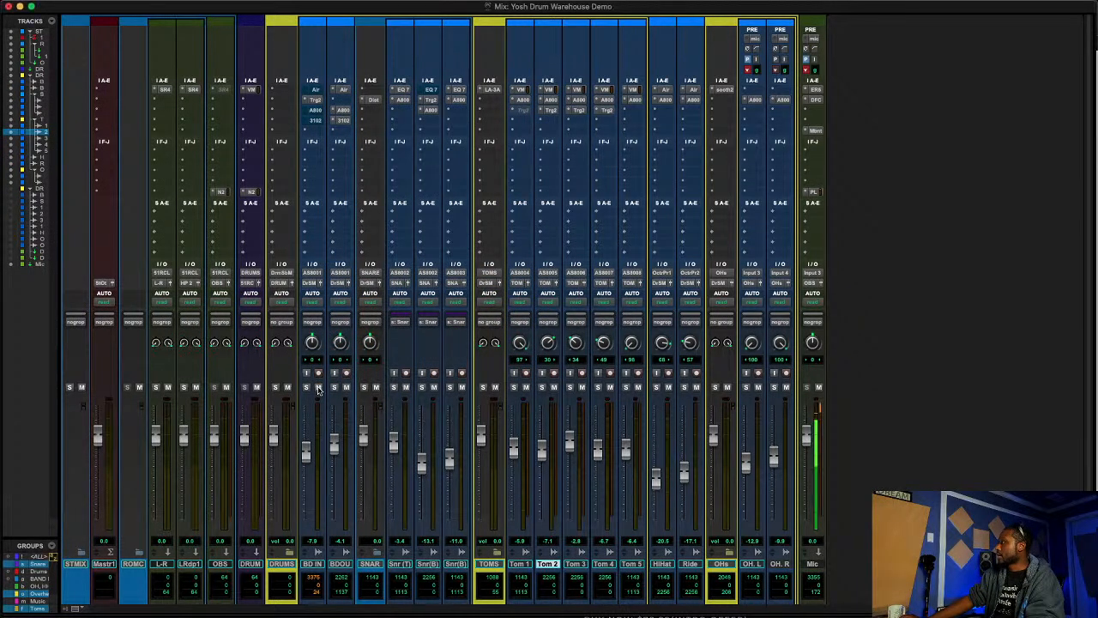
- Mute BD IN and the first Snr (B) track, bypass the Trigger 2 inserts on Tom 2 through Tom 4, and play the drums
left_click(406, 388)
left_click(406, 388)
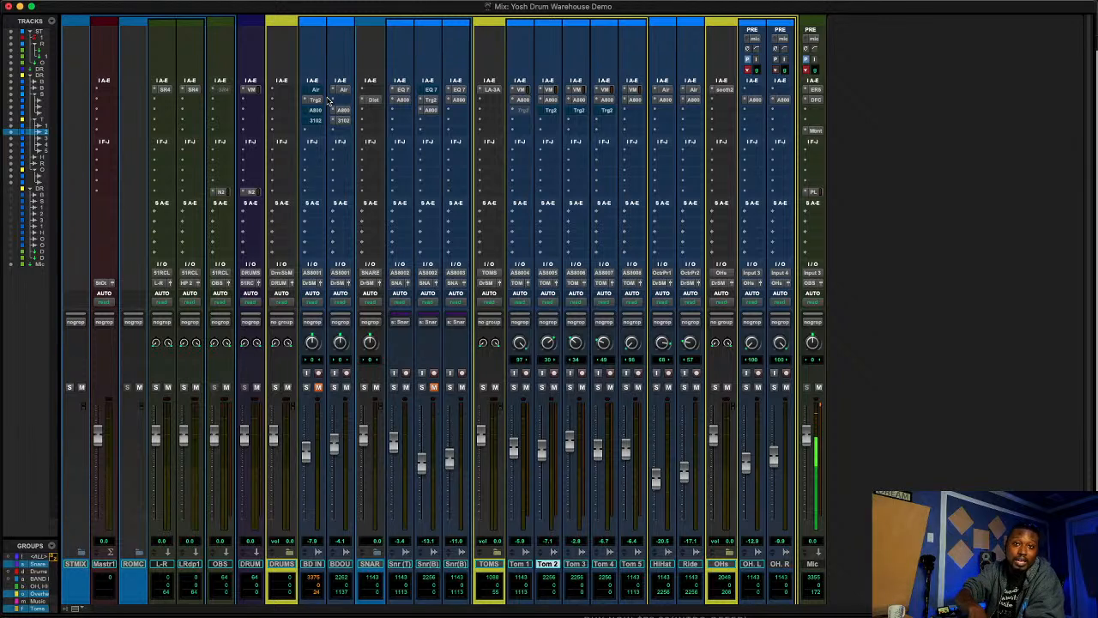
key("space")
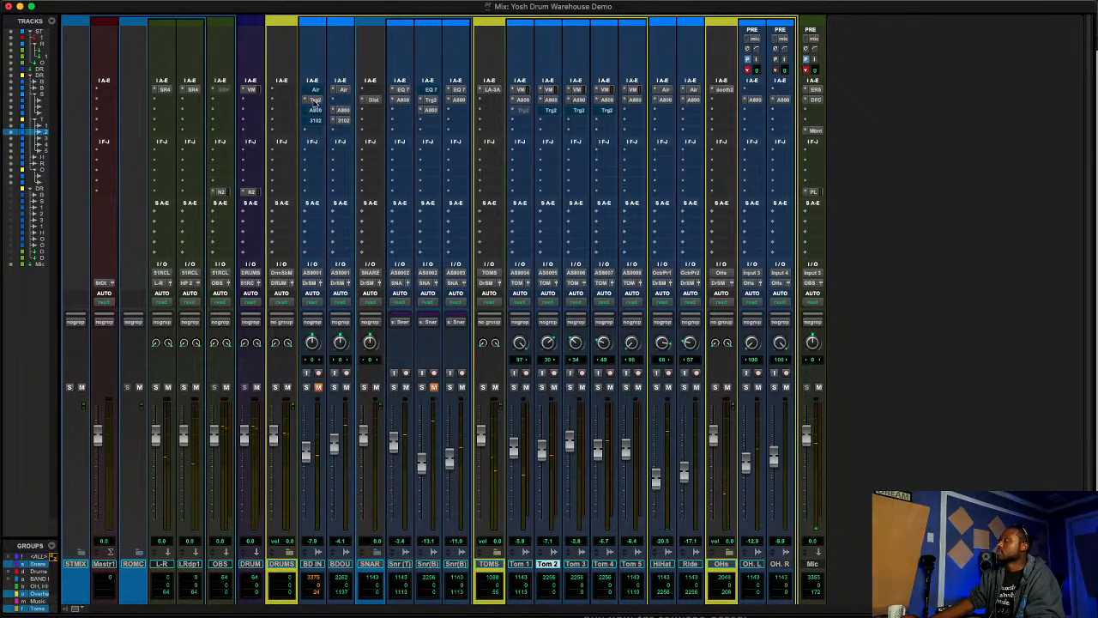
- Unmute BD IN, play the drums, and set detail to 37 and sensitivity to 53 in Tom 4's Trigger 2
left_click(318, 387)
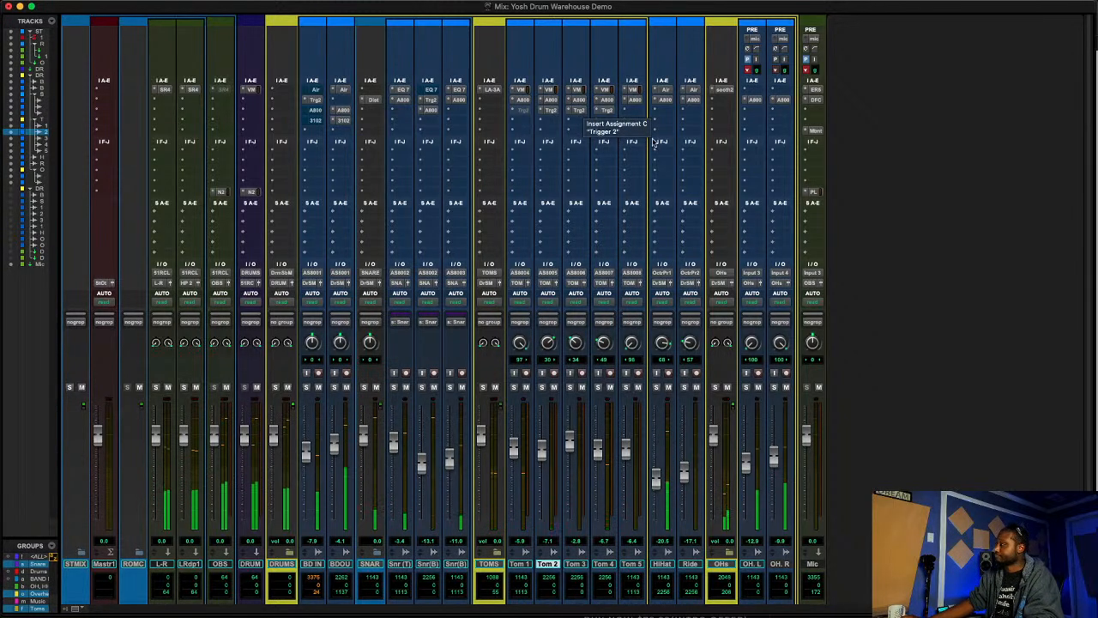
left_click(606, 110)
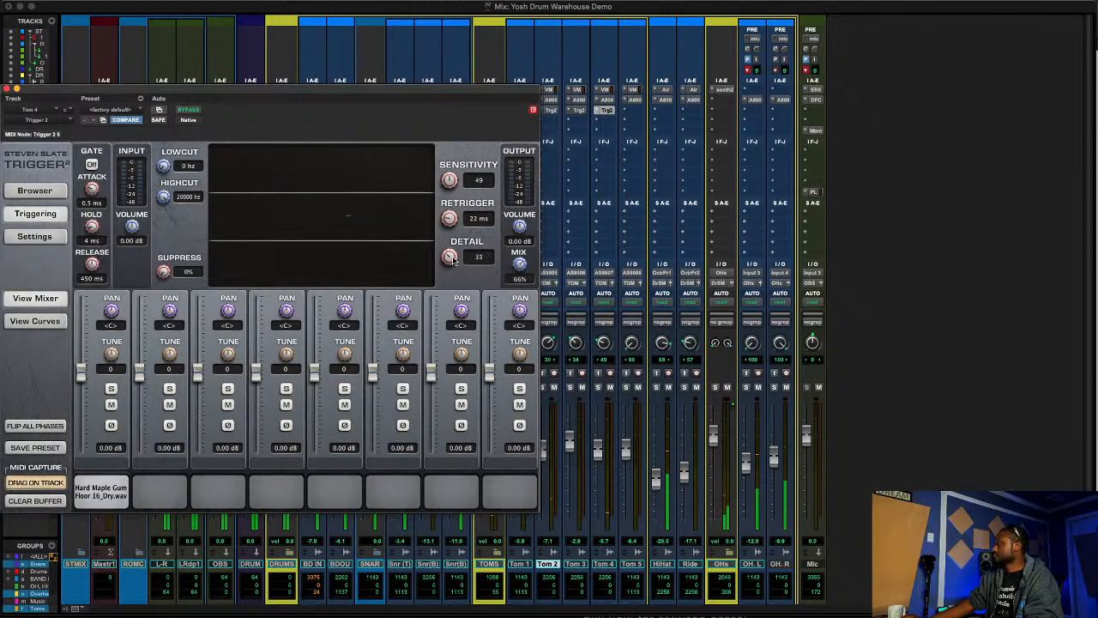
left_click_drag(451, 260, 451, 258)
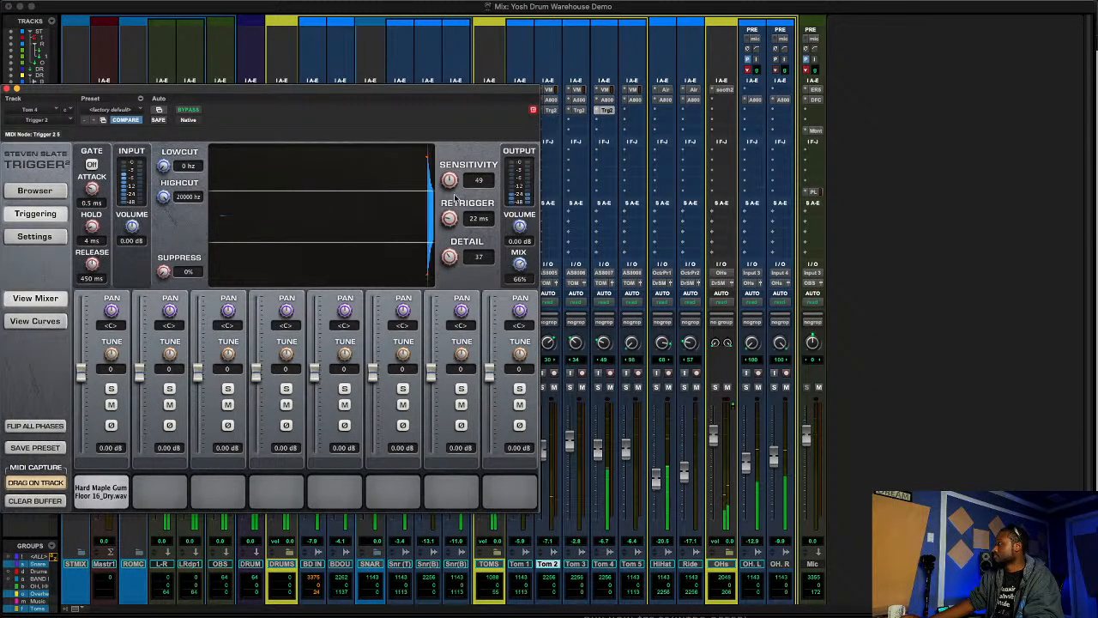
left_click_drag(448, 183, 455, 180)
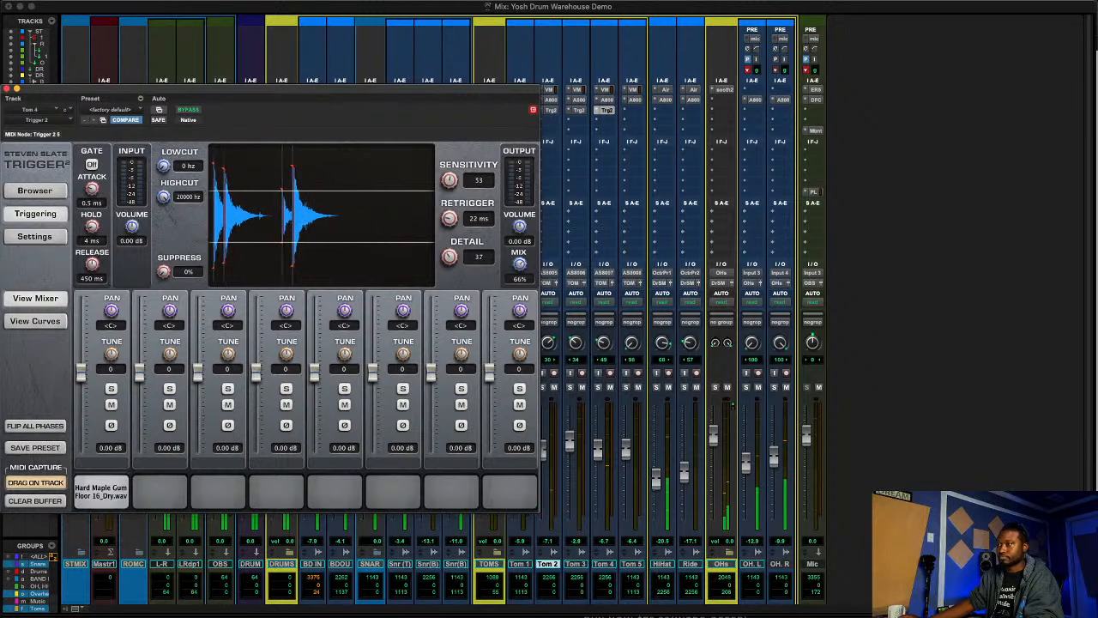
left_click(56, 120)
left_click(42, 101)
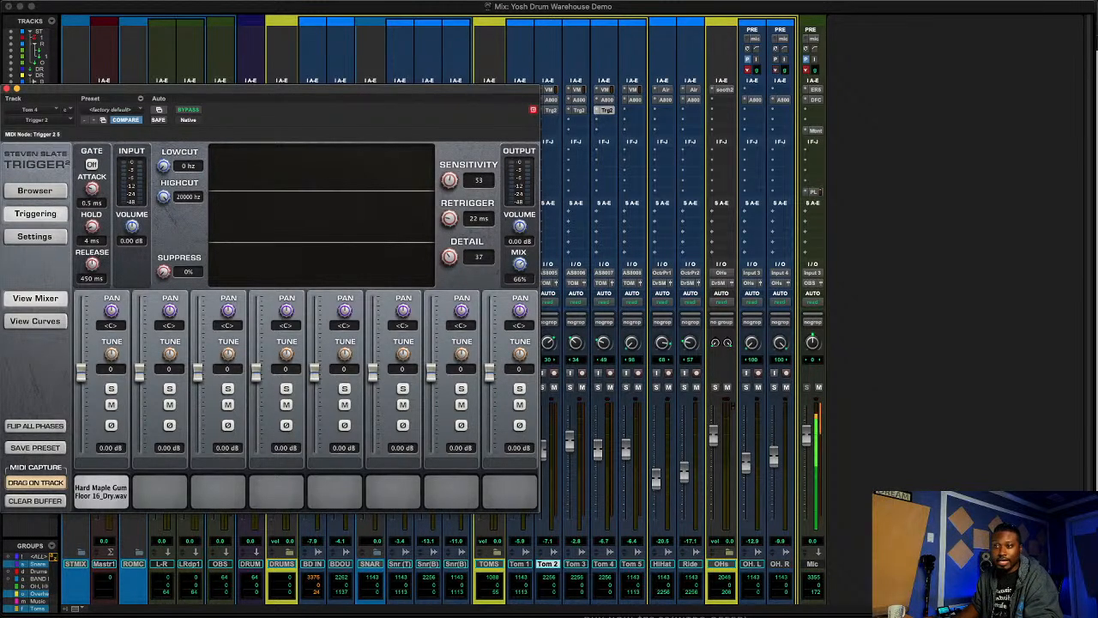
- Recall memory location 2 to show the second drum kit's mixer tracks, switch to another app, and toggle playback
key("period")
key("2")
key("period")
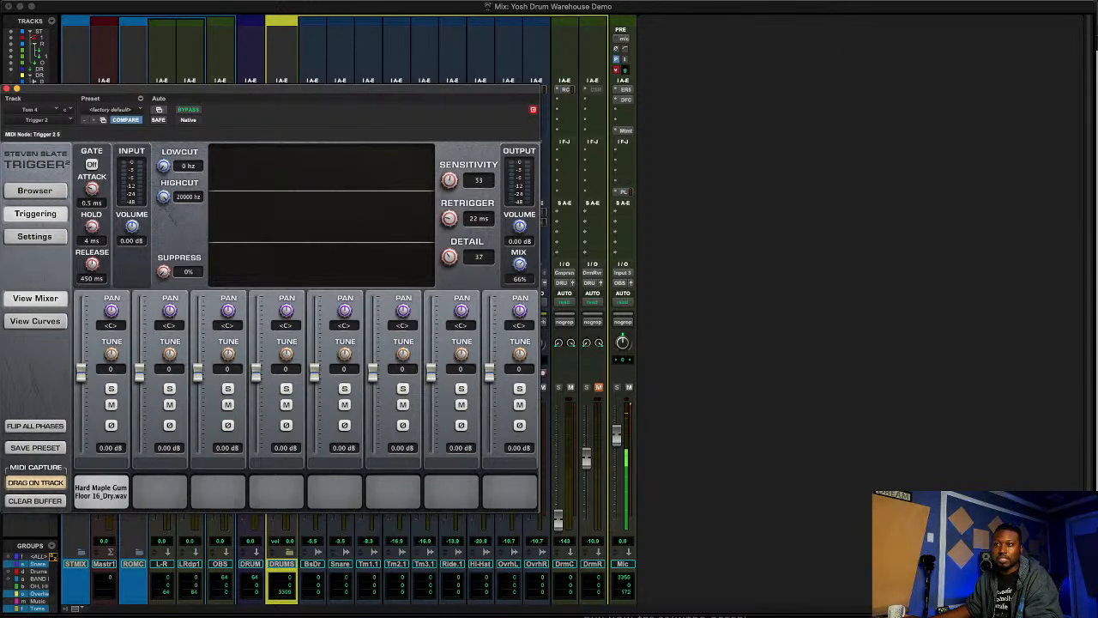
key("super+Tab")
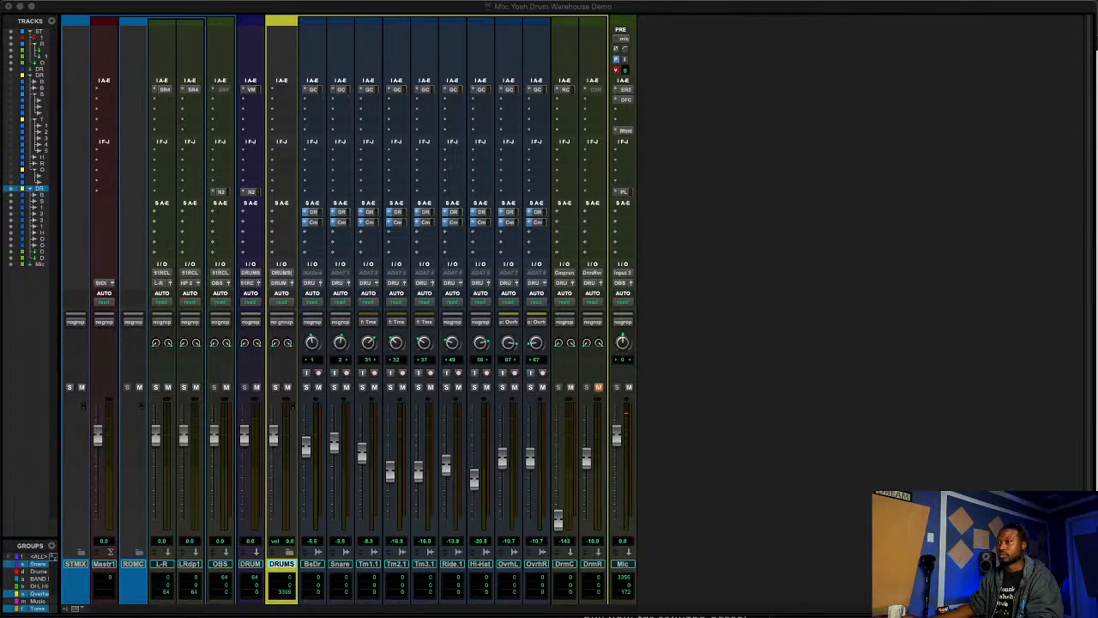
key("space")
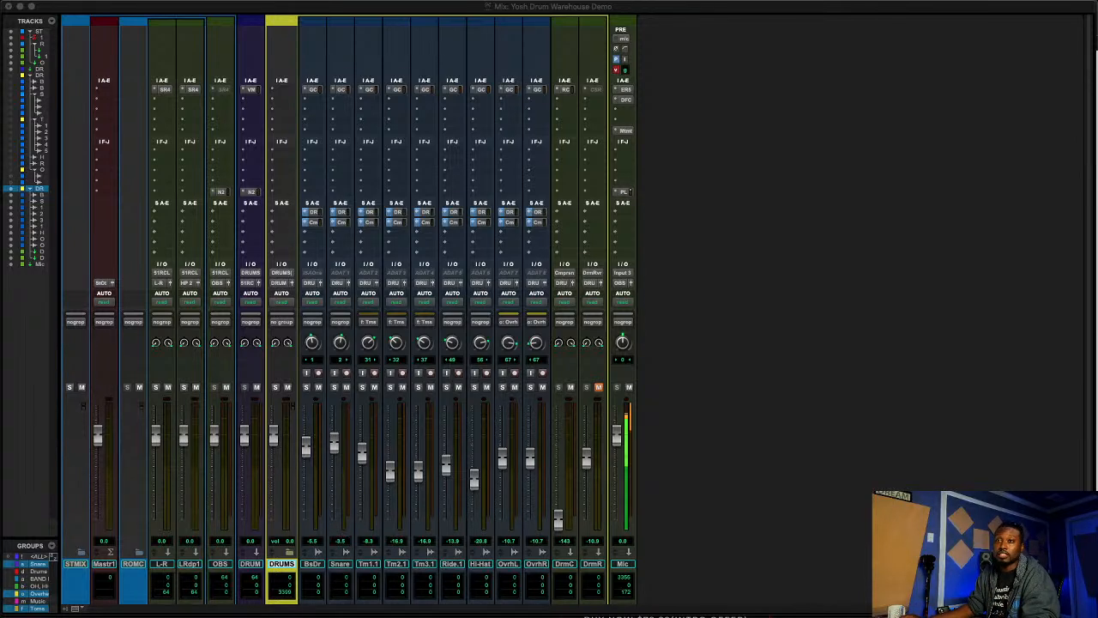
- Insert Trigger 2 on the Snare track and move its plug-in window clear of the mixer strips
left_click(340, 563)
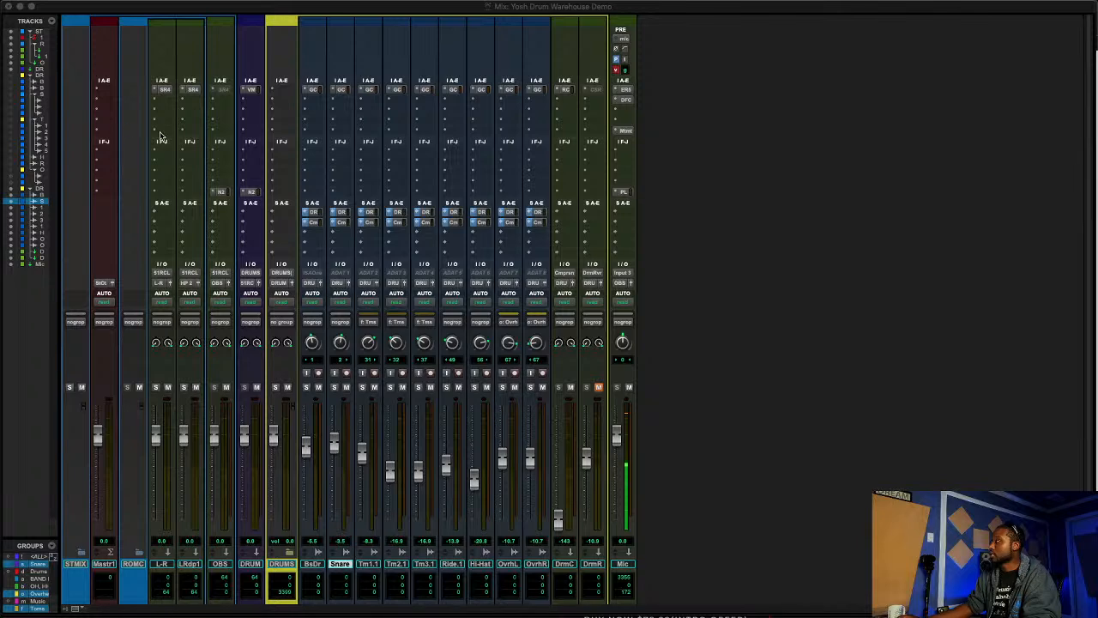
left_click(339, 103)
type("trigg")
key("Return")
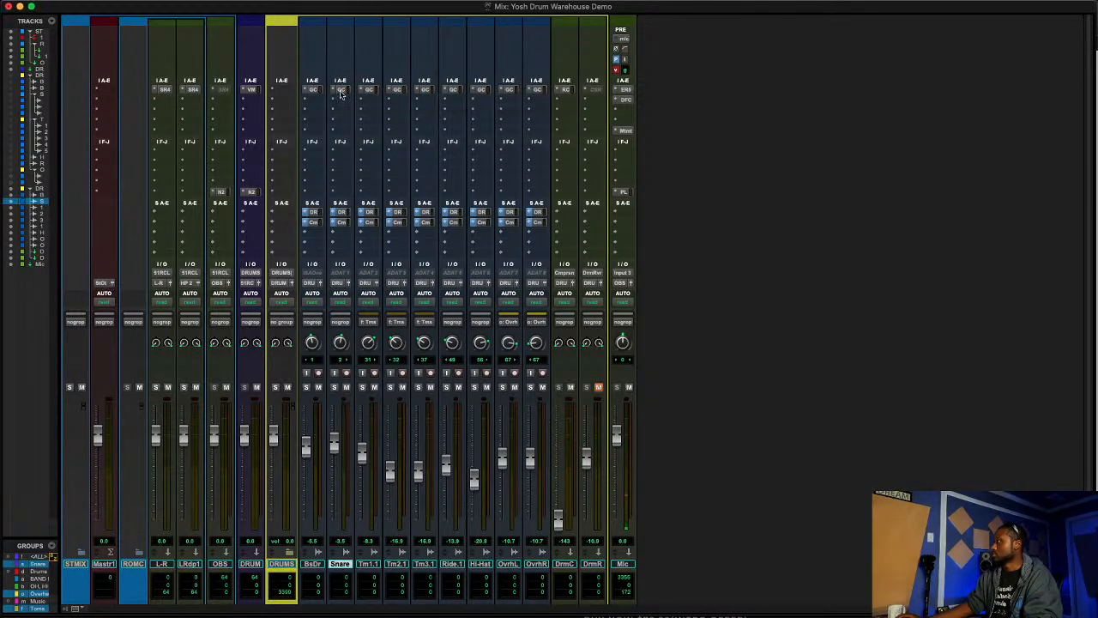
left_click_drag(350, 90, 408, 85)
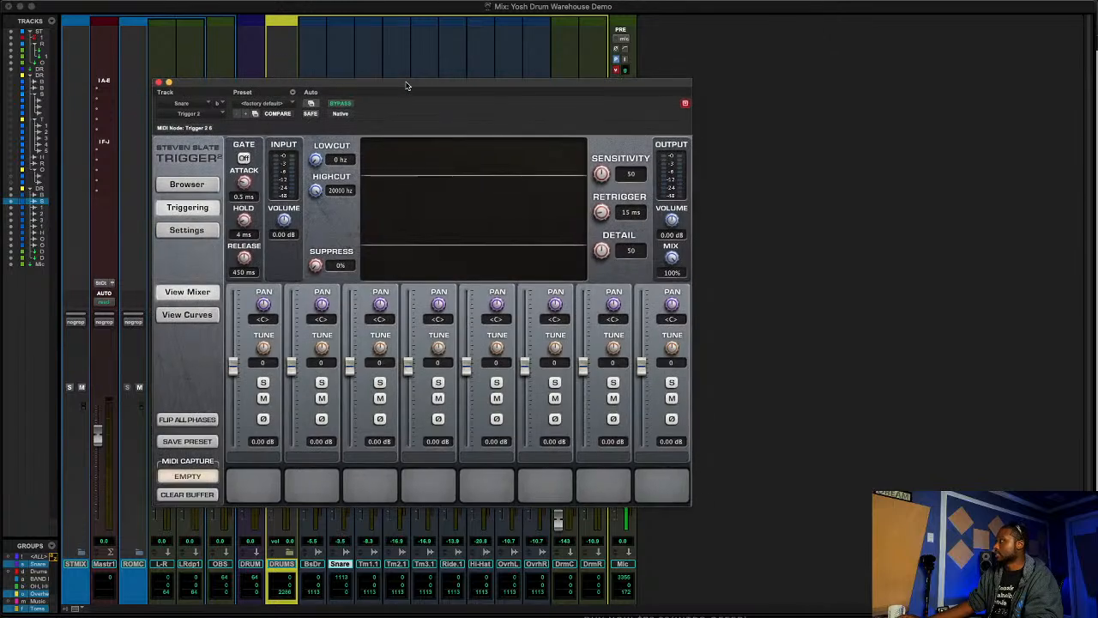
- Open Trigger 2's sample browser and expand Yosh's Drum Warehouse > Trigger Files > Yosh's Drum Warehouse > SNARES
left_click(183, 185)
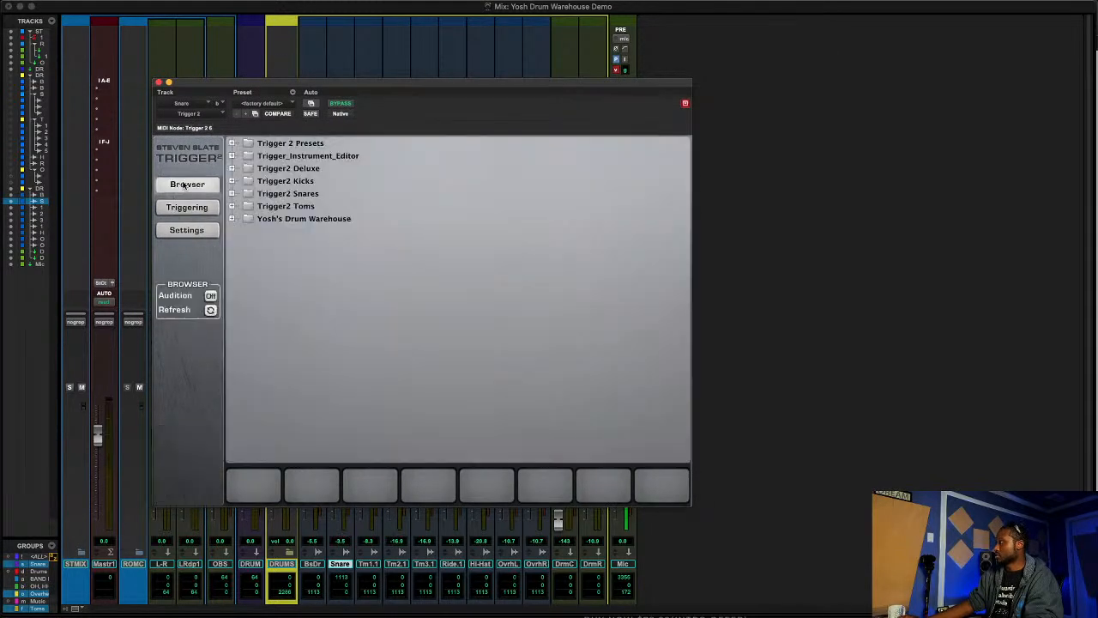
left_click(230, 219)
left_click(246, 244)
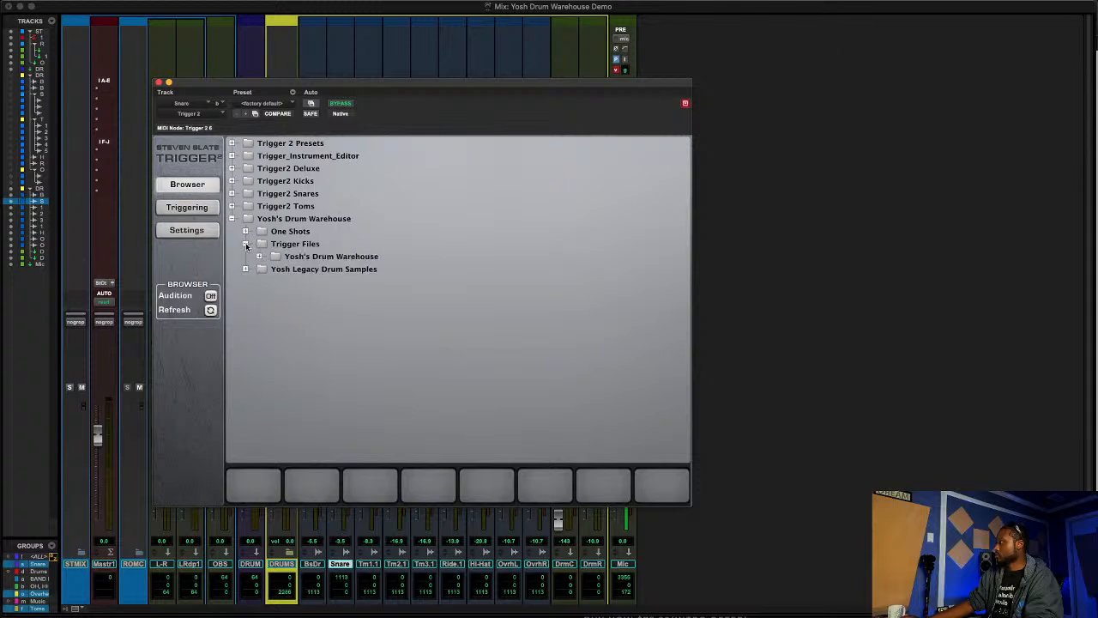
left_click(259, 258)
left_click(272, 294)
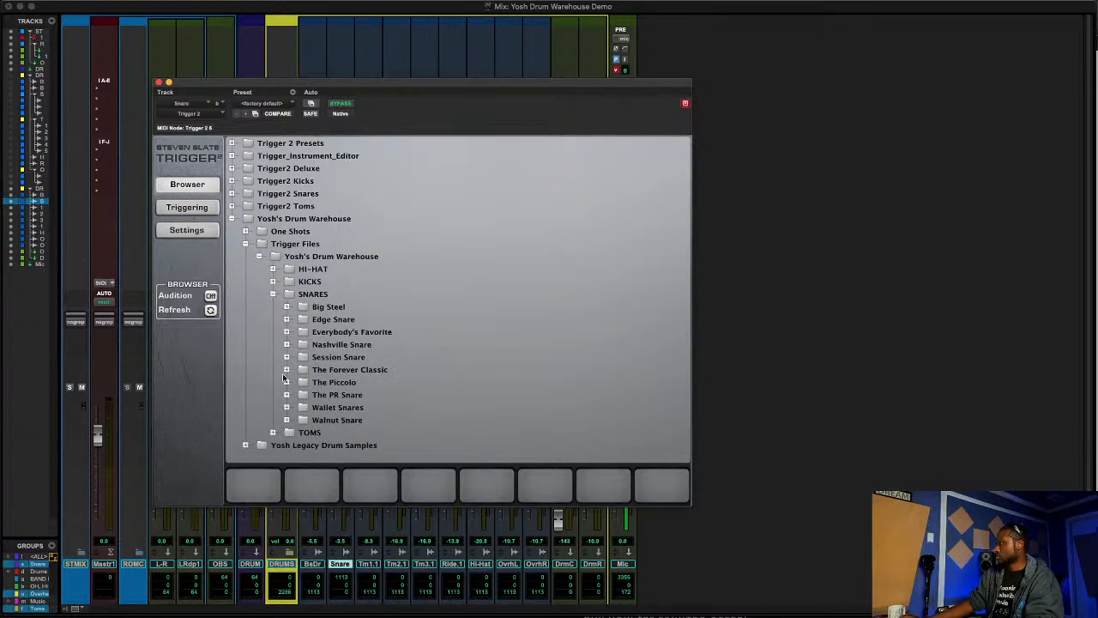
- Expand the folders of The Forever Classic, The Piccolo and The PR Snare to list their trigger files
left_click(286, 370)
left_click(286, 406)
scroll(289, 432, "down", 1)
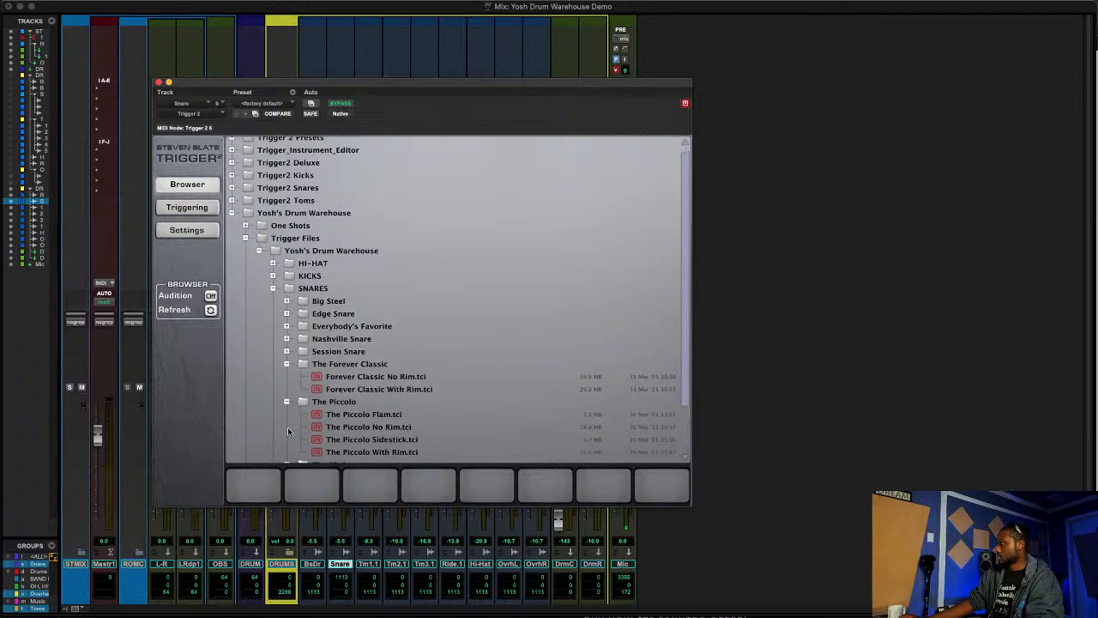
scroll(288, 429, "down", 3)
left_click(287, 403)
scroll(300, 400, "down", 2)
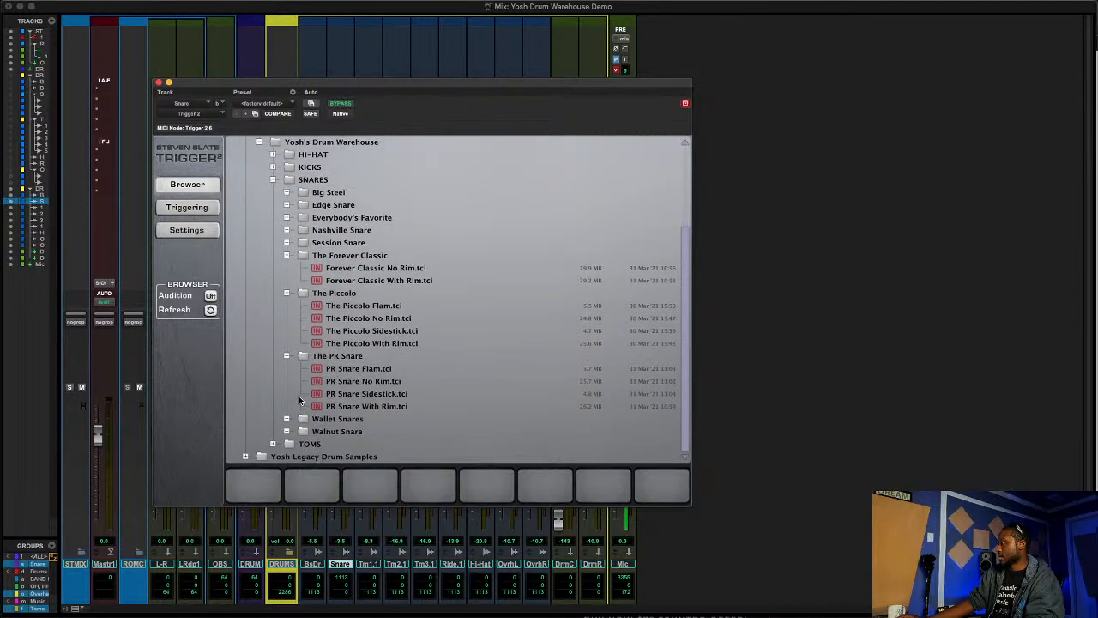
- Turn on sample audition and compare PR Snare Sidestick.tci with The Piccolo Sidestick.tci
left_click(357, 392)
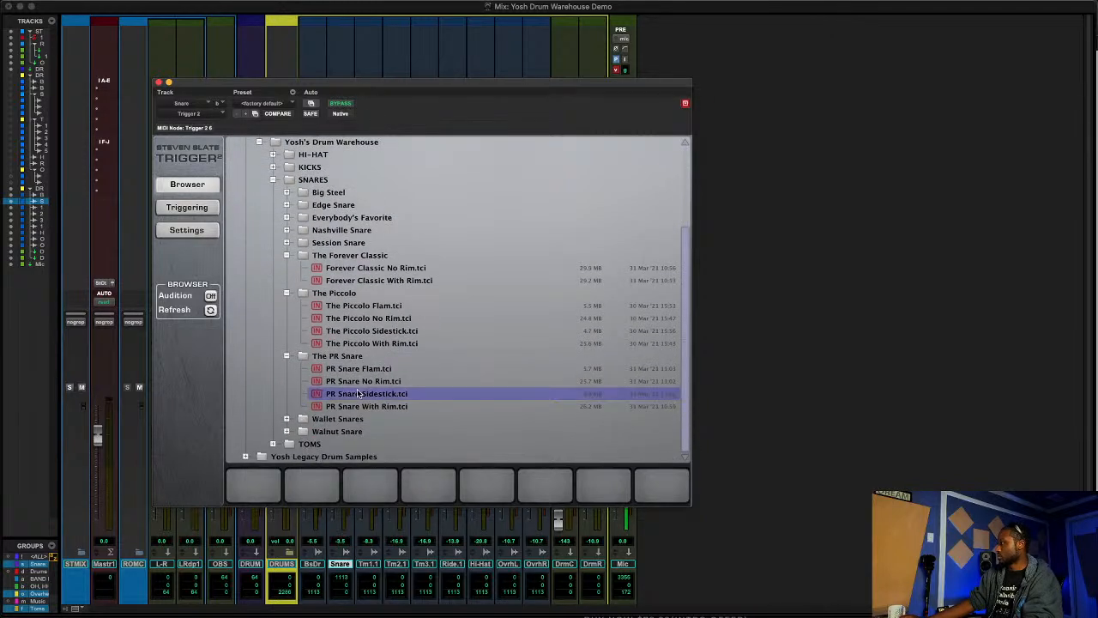
left_click(210, 297)
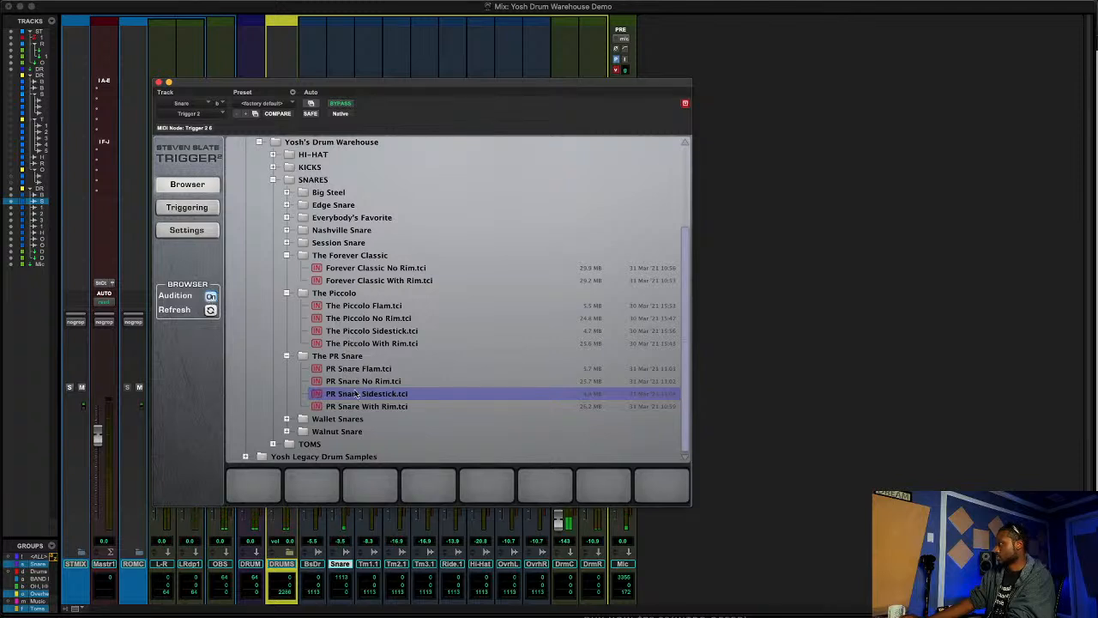
left_click(353, 333)
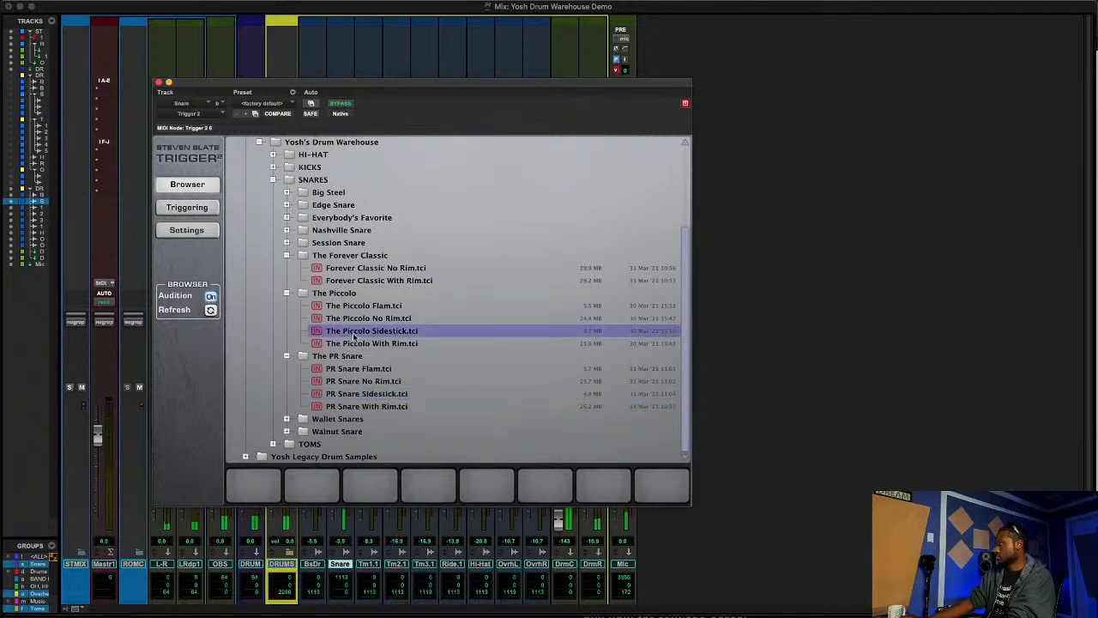
left_click(364, 394)
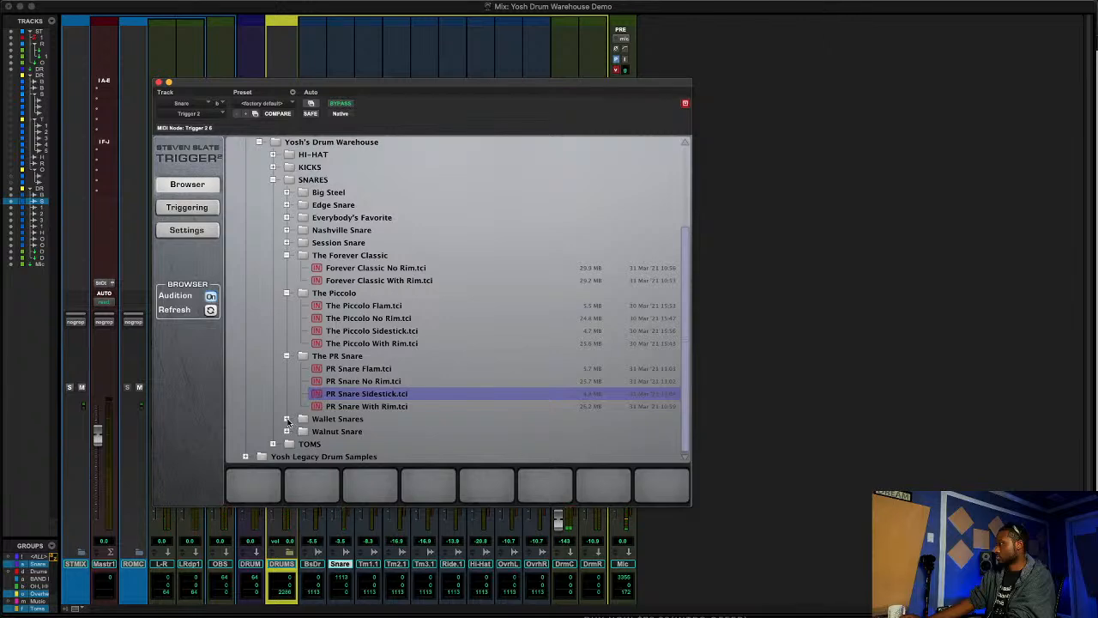
- Expand the Wallet Snares and Walnut Snare folders to look through their trigger files
left_click(285, 419)
scroll(289, 422, "down", 3)
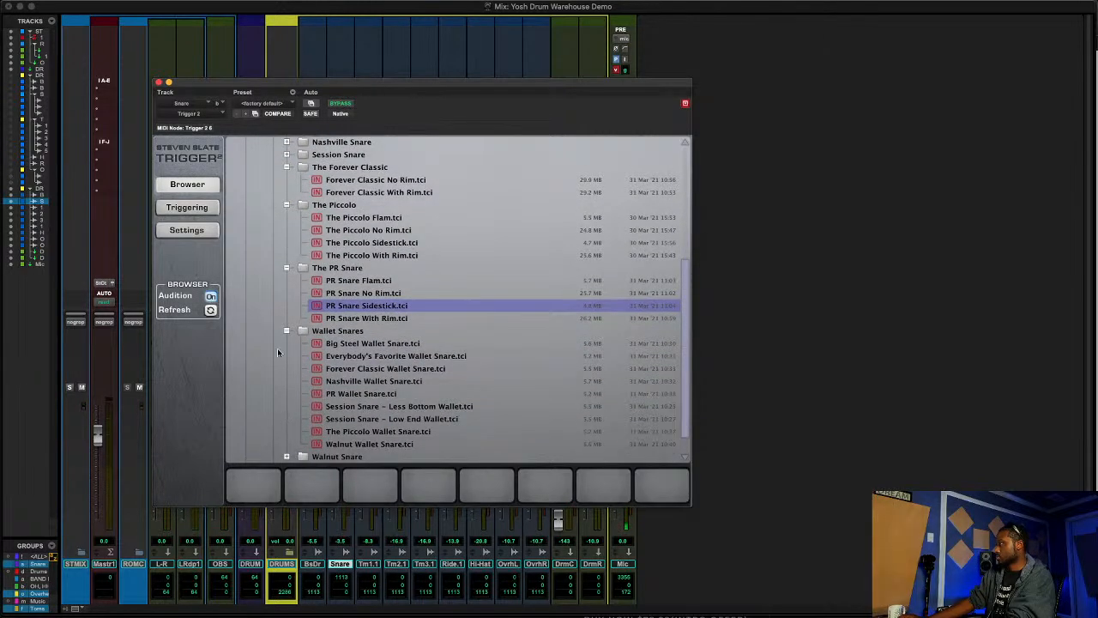
scroll(278, 347, "down", 1)
left_click(286, 451)
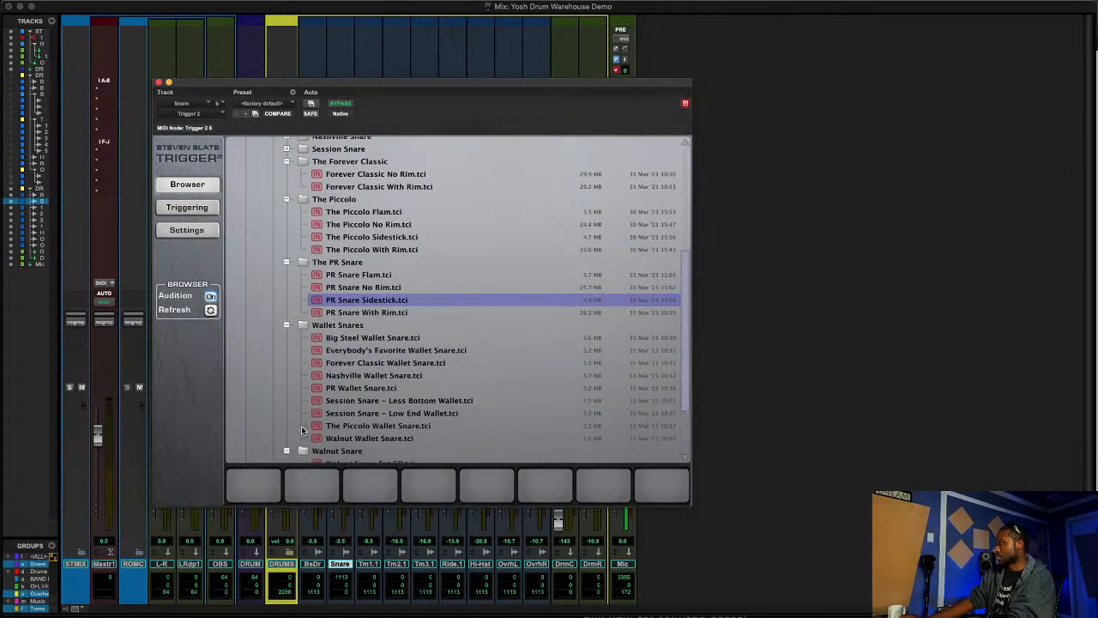
- Collapse the Walnut Snare and Wallet Snares folders in the sample browser
scroll(283, 403, "down", 3)
left_click(286, 369)
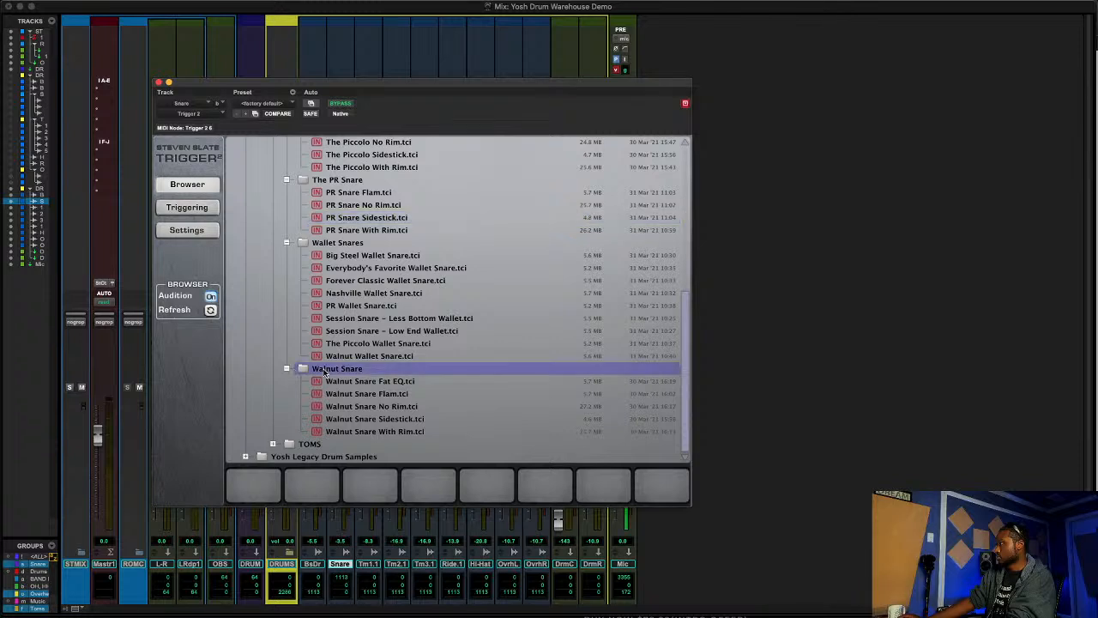
key("Left")
key("Up")
key("Up")
key("Up")
key("Up")
key("Up")
key("Up")
key("Up")
key("Up")
key("Up")
key("Up")
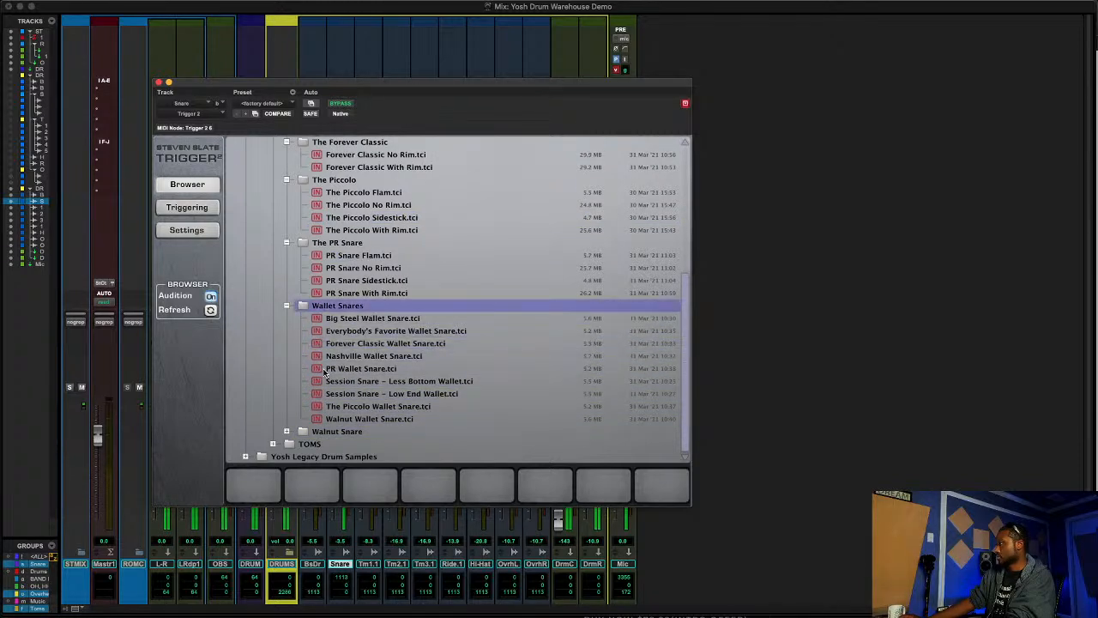
key("Left")
- Audition the sidestick samples in The PR Snare and The Piccolo folders
key("Up")
key("Up")
key("Up")
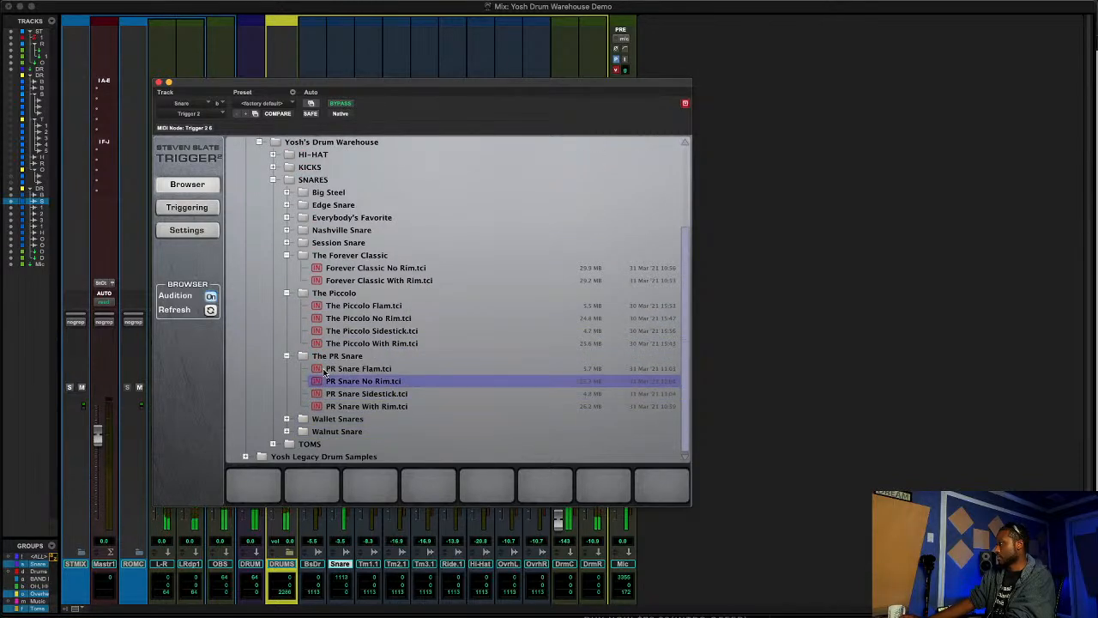
key("Down")
left_click(343, 331)
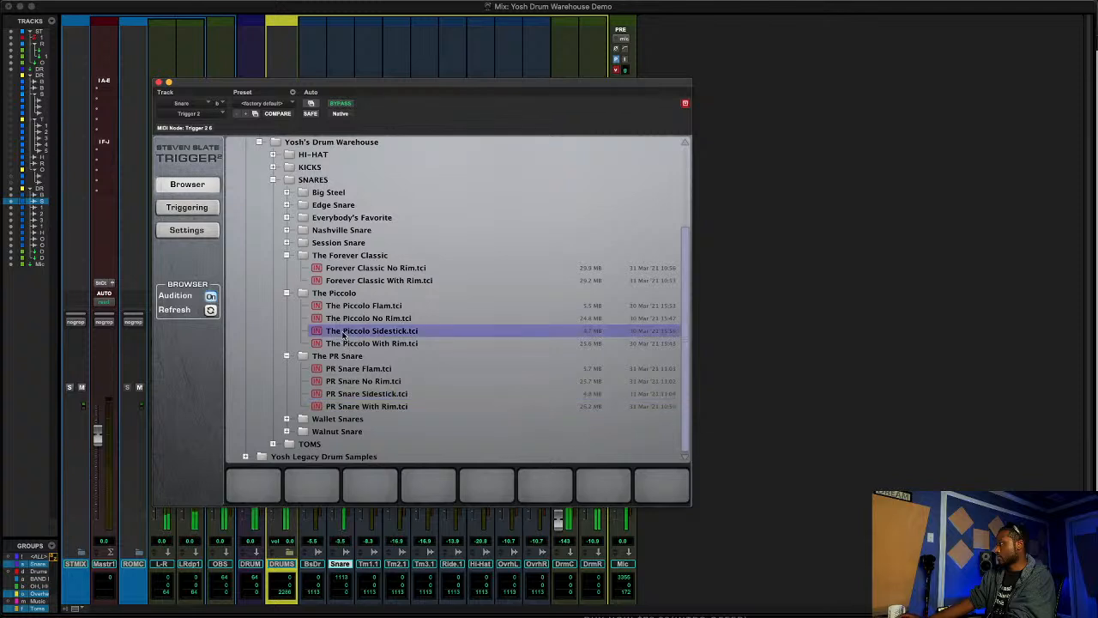
- Collapse The Forever Classic folder, expand Session Snare and audition its Sidestick sample
left_click(286, 254)
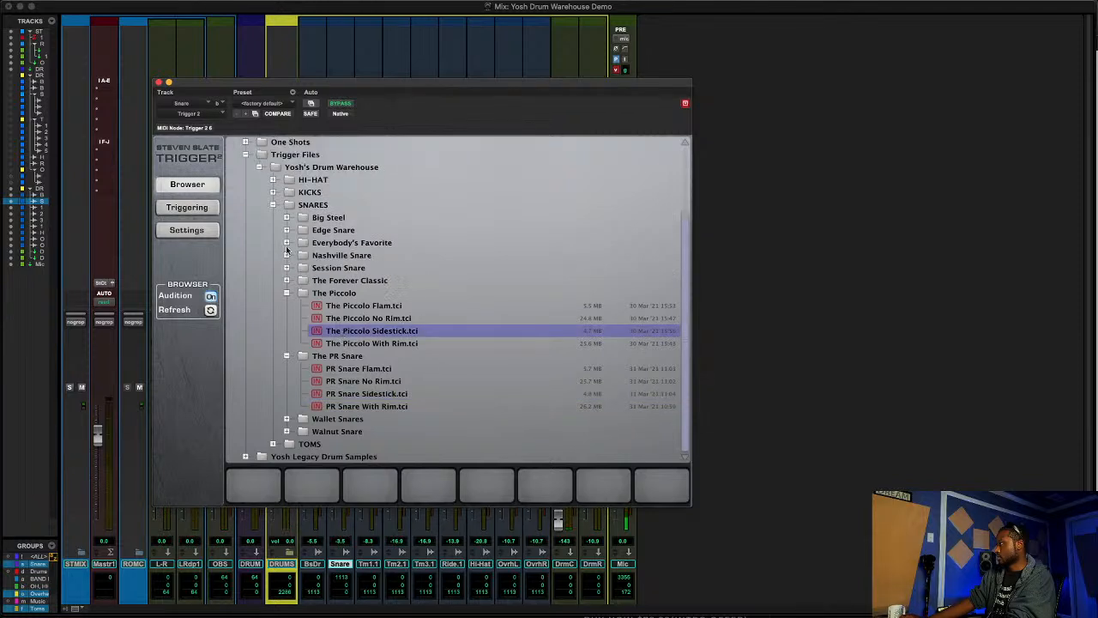
double_click(339, 268)
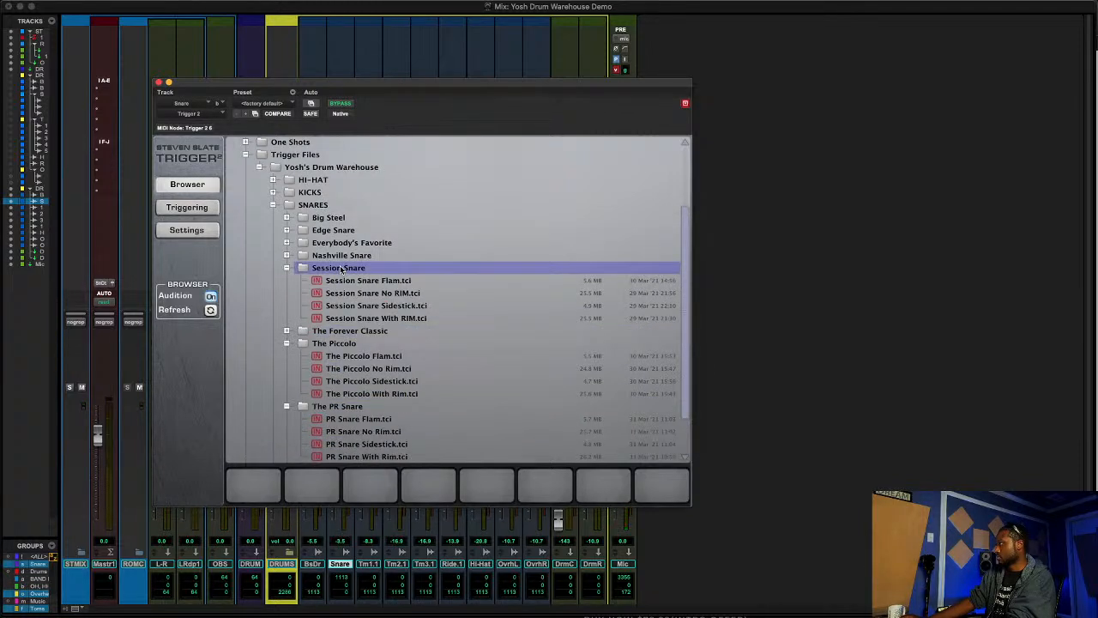
key("Down")
key("Down")
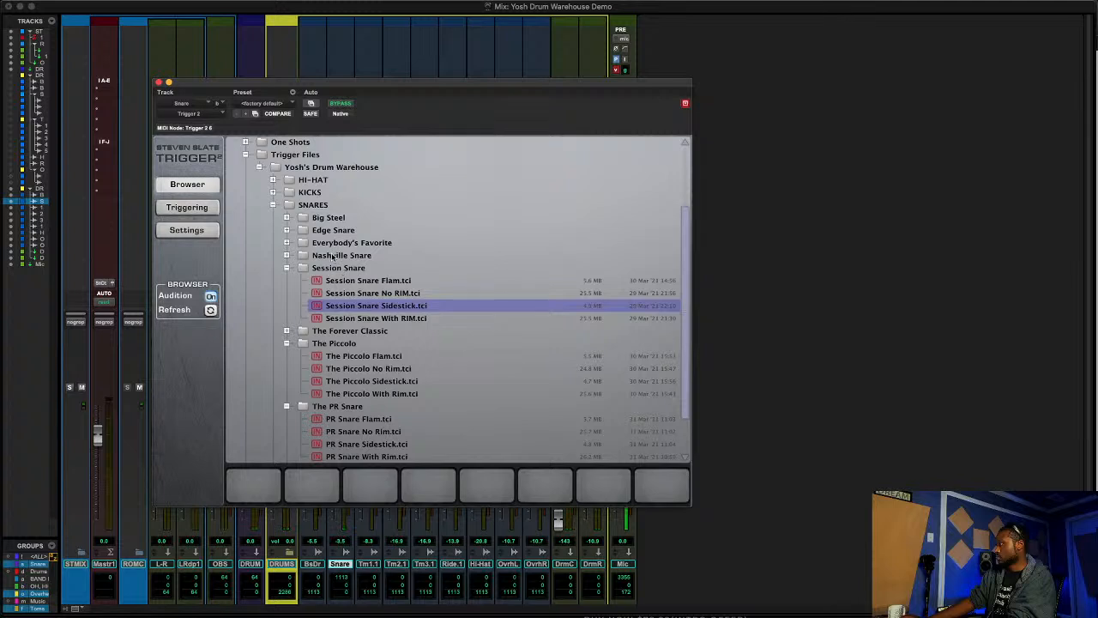
- Check the Nashville Snare folder for a sidestick and audition Everybody's Favorite Sidestick
double_click(333, 255)
key("Left")
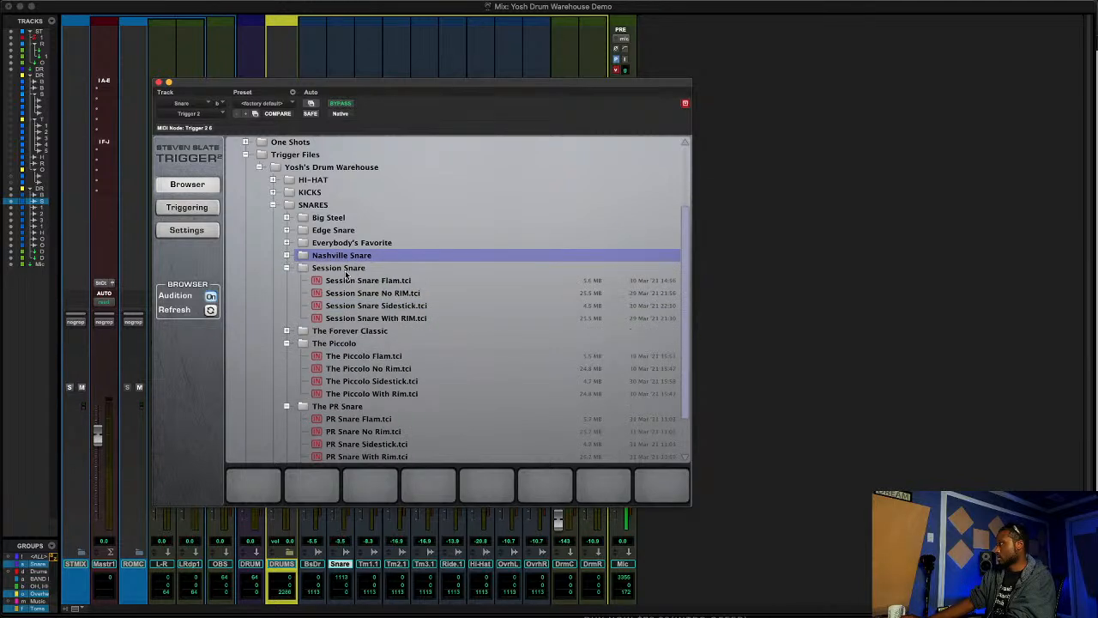
key("Up")
key("Right")
left_click(348, 279)
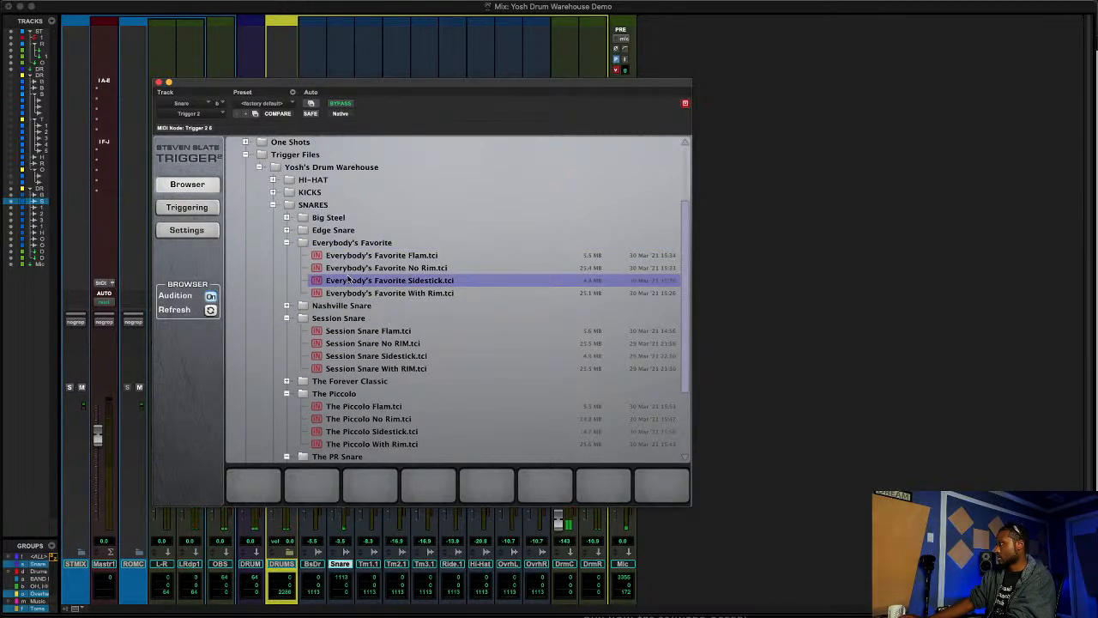
- Expand the Edge Snare and Big Steel folders and audition Big Steel Sidestick
left_click(286, 230)
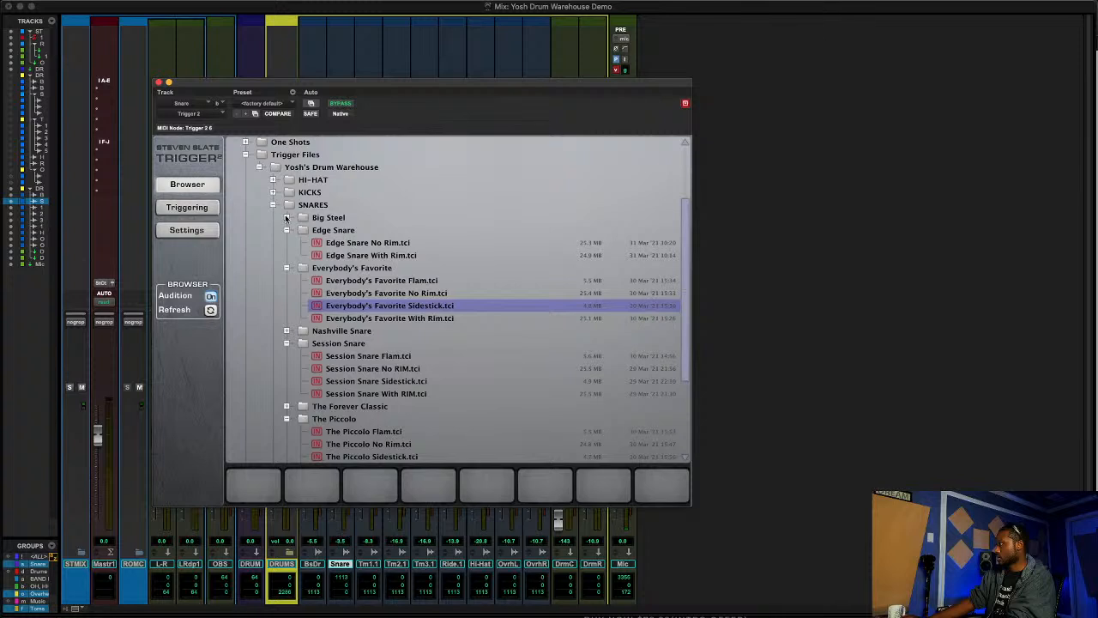
left_click(286, 218)
left_click(350, 256)
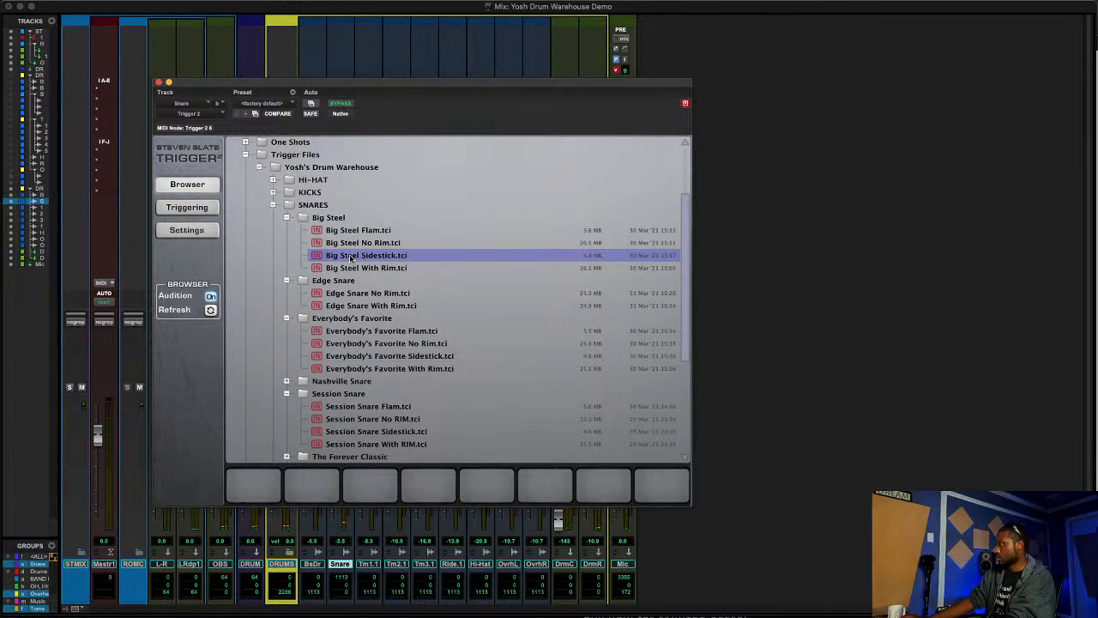
- Compare the Everybody's Favorite and Session Snare sidesticks and load Session Snare Sidestick into the first sample slot
left_click(377, 356)
left_click(390, 432)
left_click(386, 356)
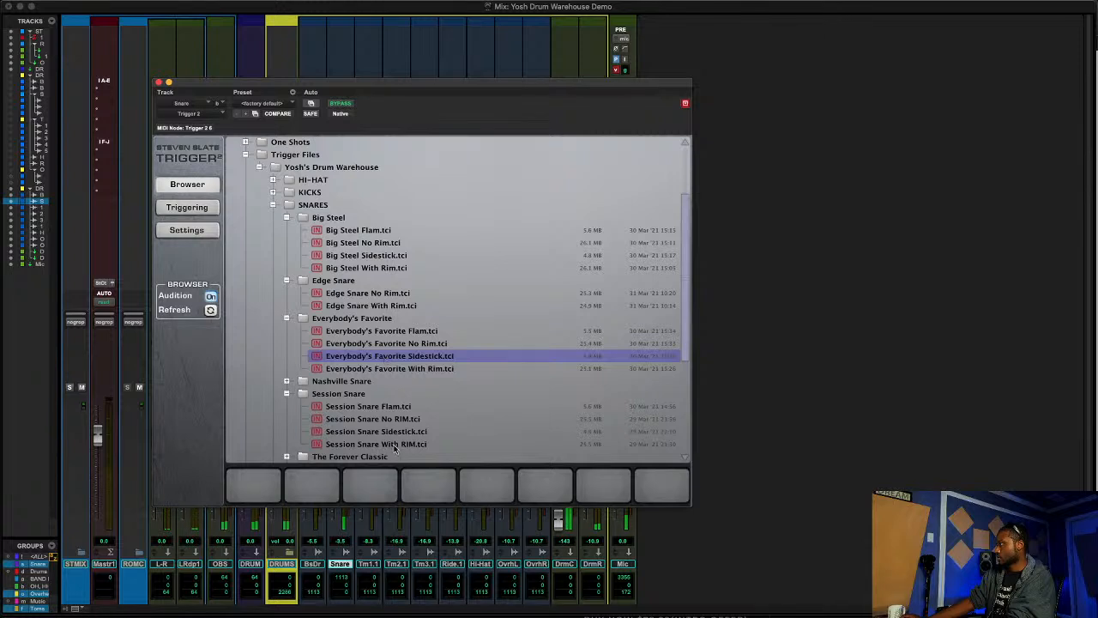
left_click(394, 432)
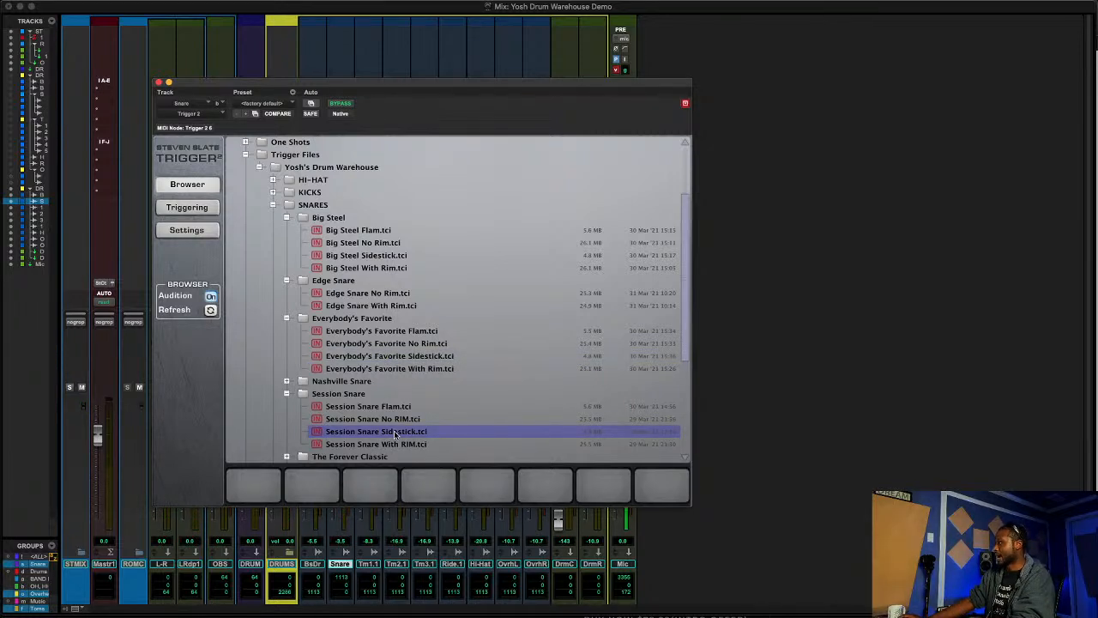
left_click_drag(395, 433, 253, 485)
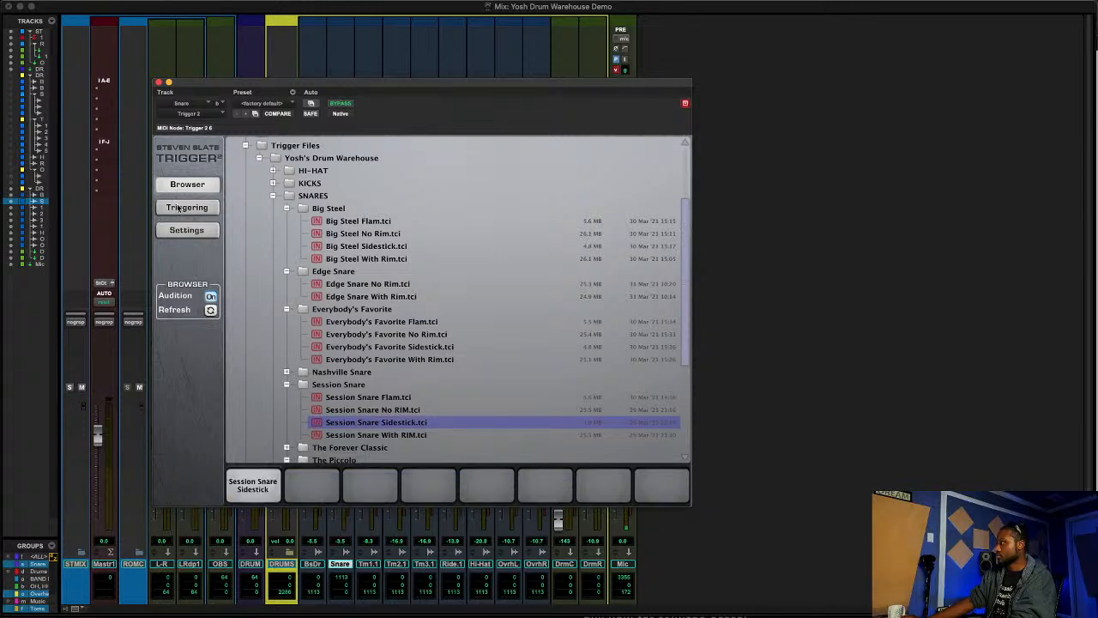
- Set the Session Snare Sidestick slot to With OH in the triggering view and start playback
left_click(178, 208)
left_click(254, 457)
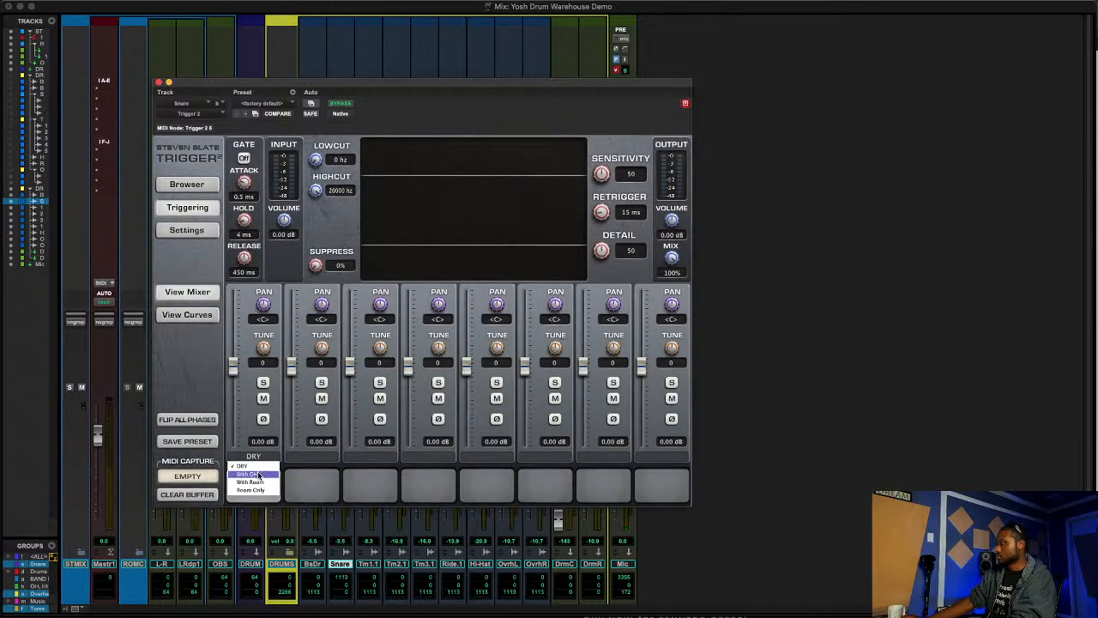
left_click(249, 476)
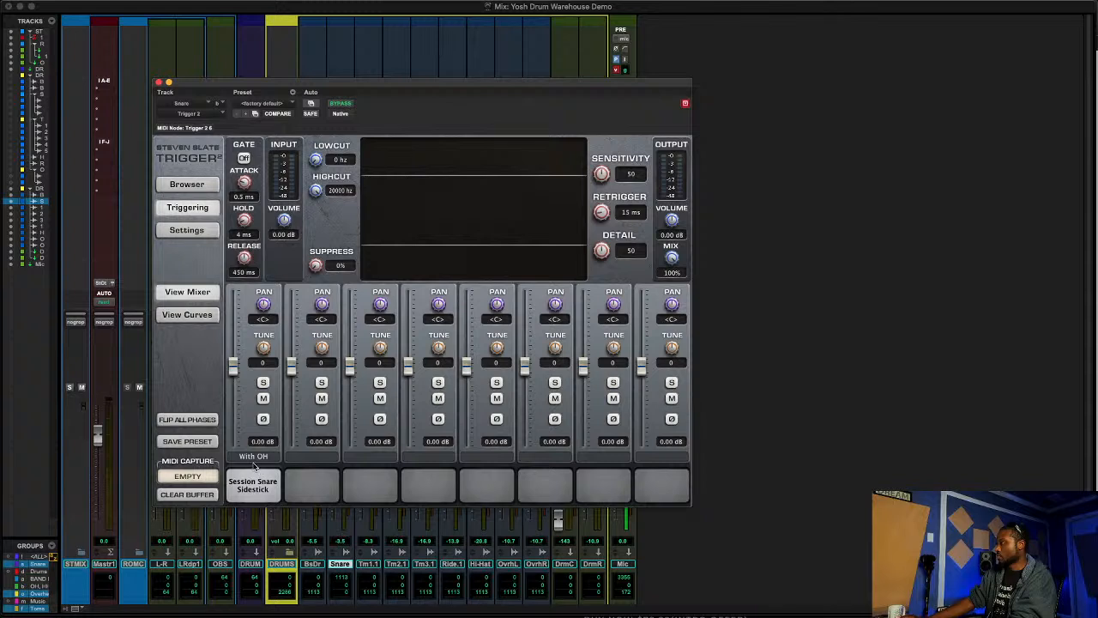
key("space")
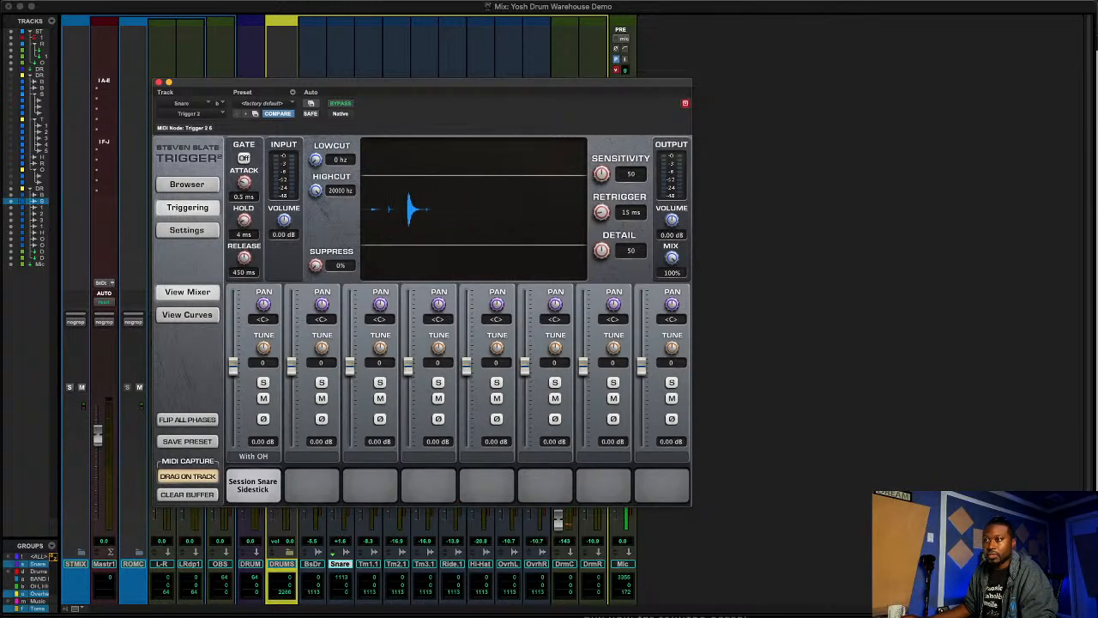
- Extend the track selection across all the drum tracks from BsDr to OvrhR
left_click(312, 564)
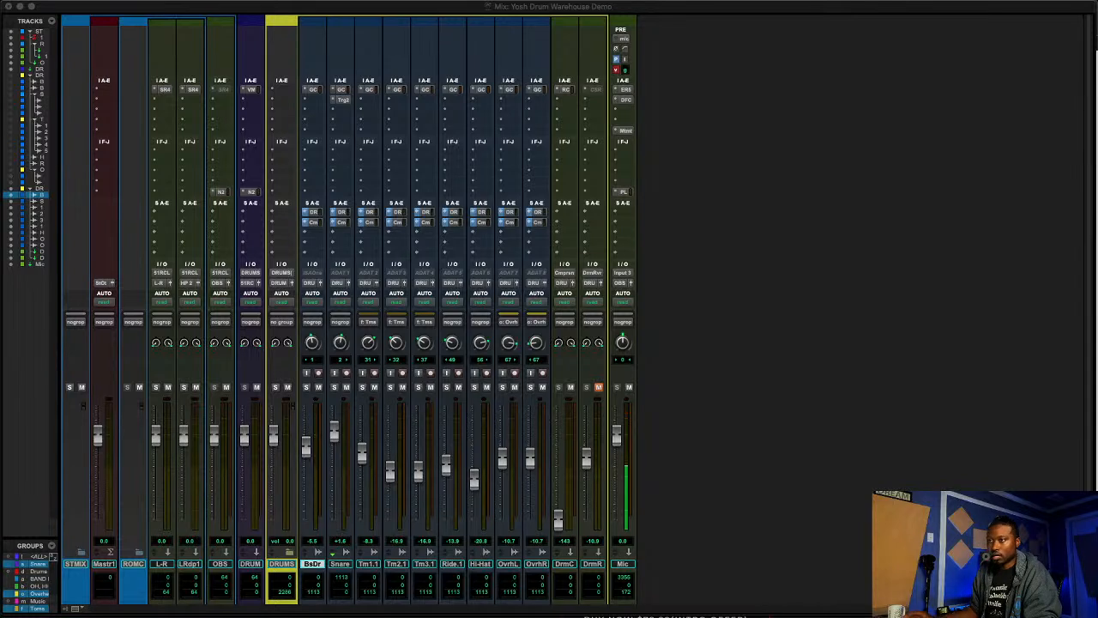
left_click(340, 563)
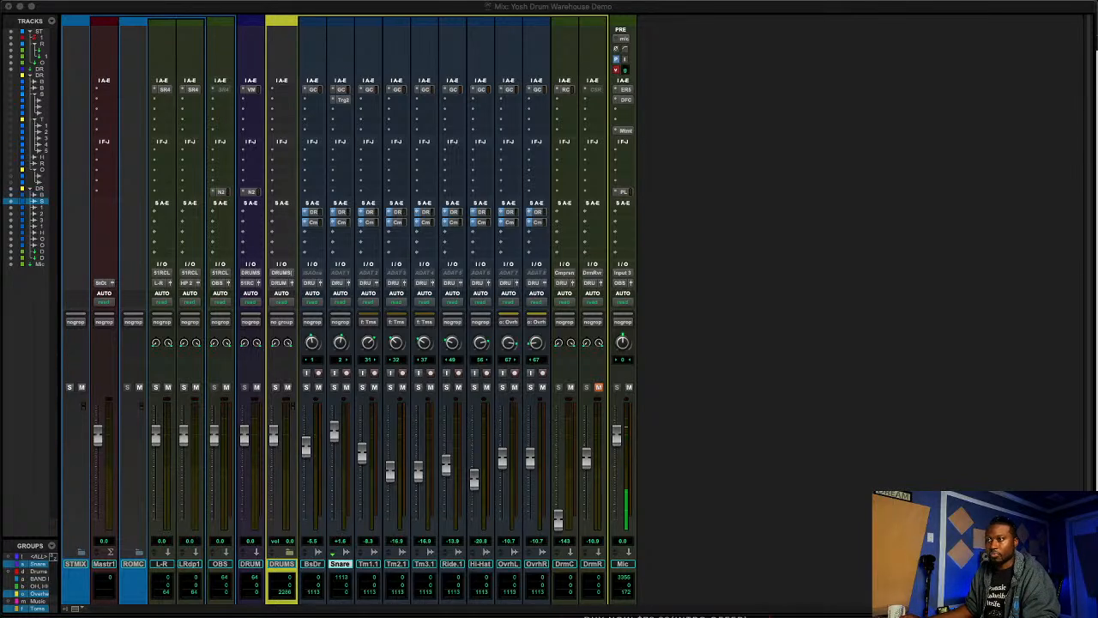
key("p")
key("shift+semicolon")
key("shift+semicolon")
key("shift+semicolon")
key("shift+semicolon")
key("shift+semicolon")
key("shift+semicolon")
key("shift+semicolon")
key("shift+semicolon")
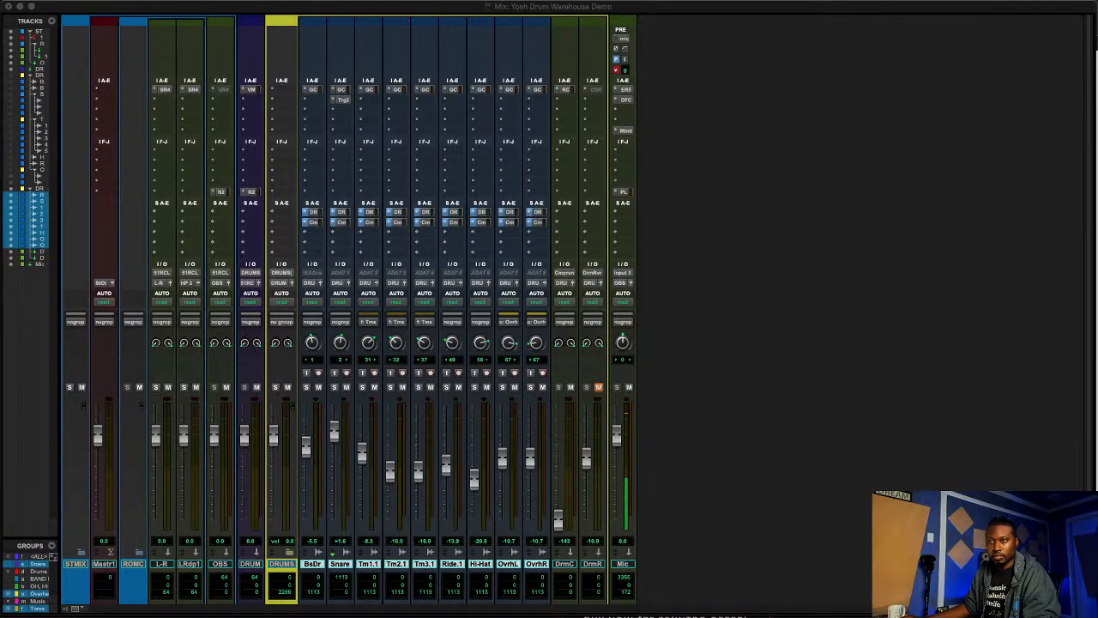
- Select only the Snare track, start playback and reopen its Trigger 2 plug-in
left_click(340, 564)
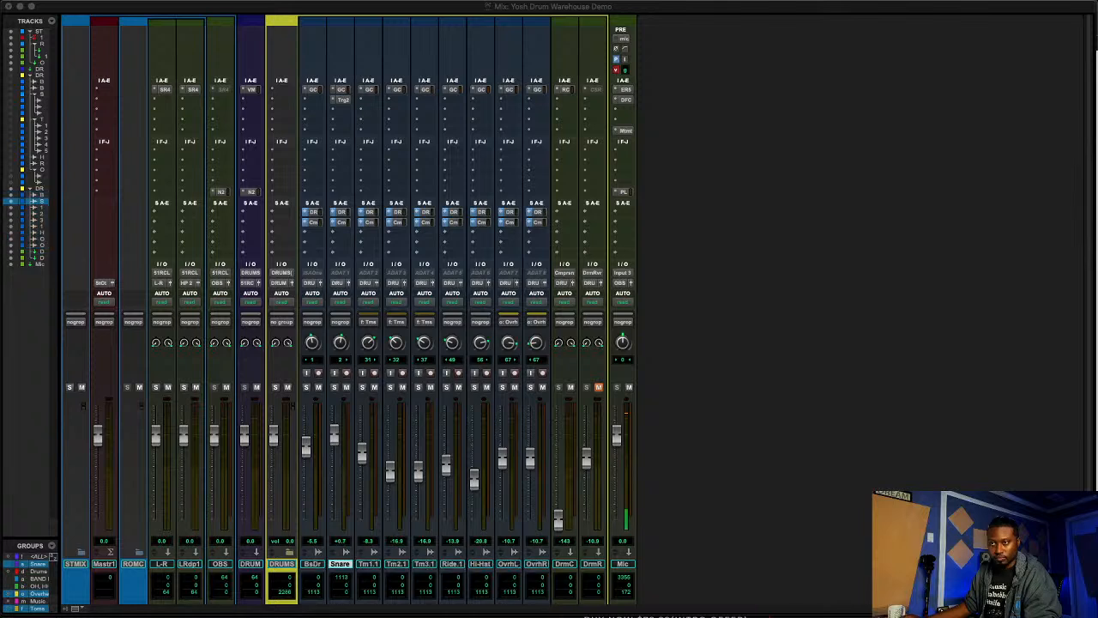
key("space")
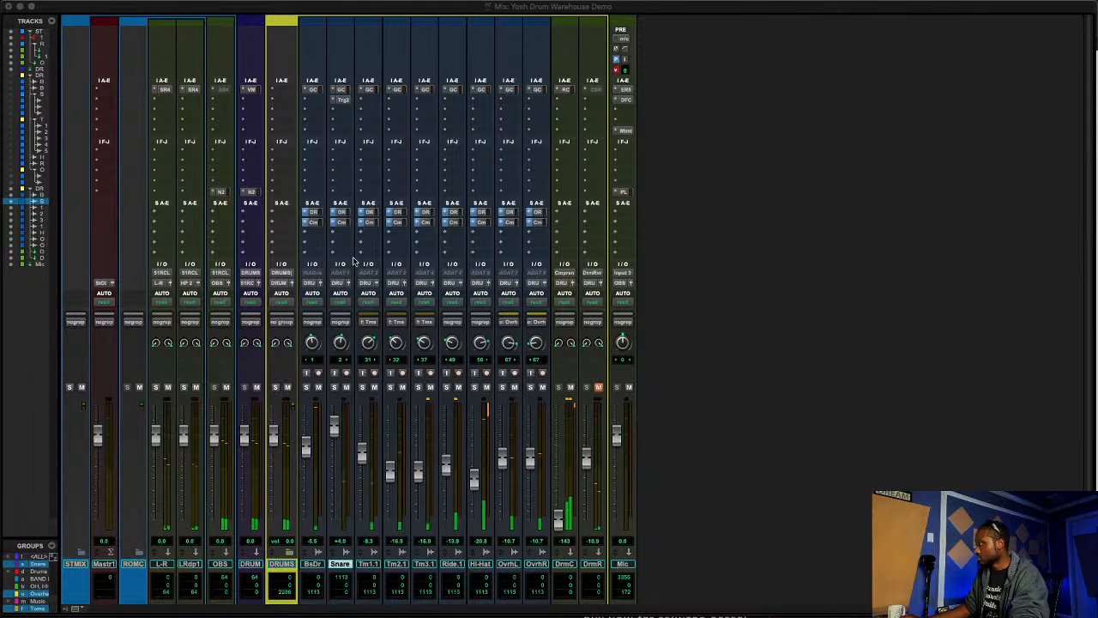
left_click(344, 102)
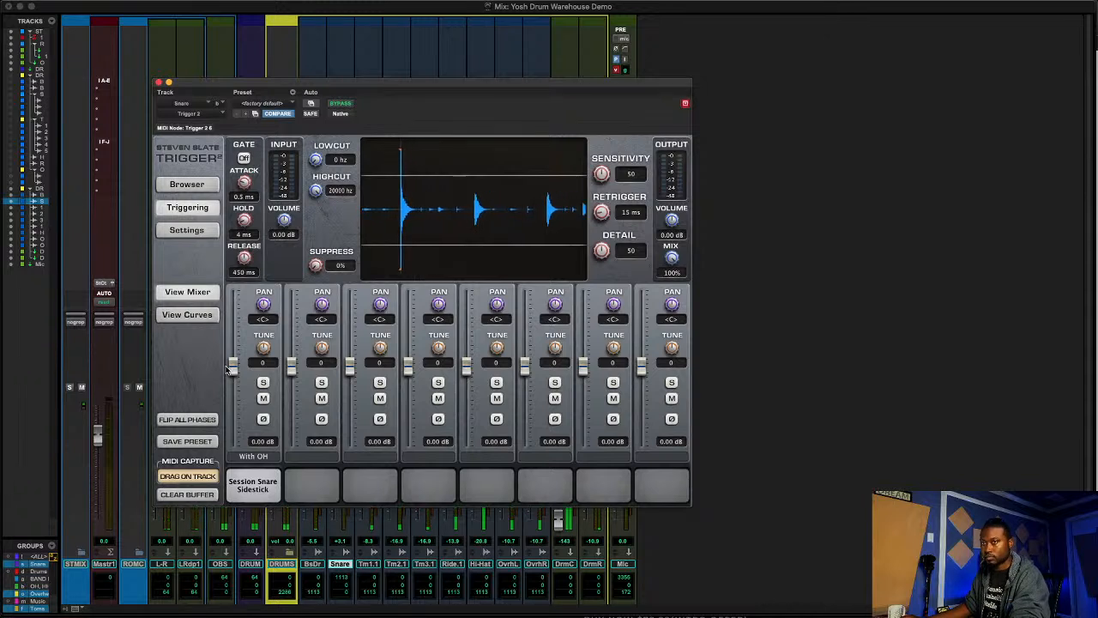
- Raise the first sample slot's level to 4.64 dB and set its ambience option to With Room
mouse_move(230, 371)
left_mouse_down()
mouse_move(235, 342)
mouse_move(237, 353)
left_mouse_up()
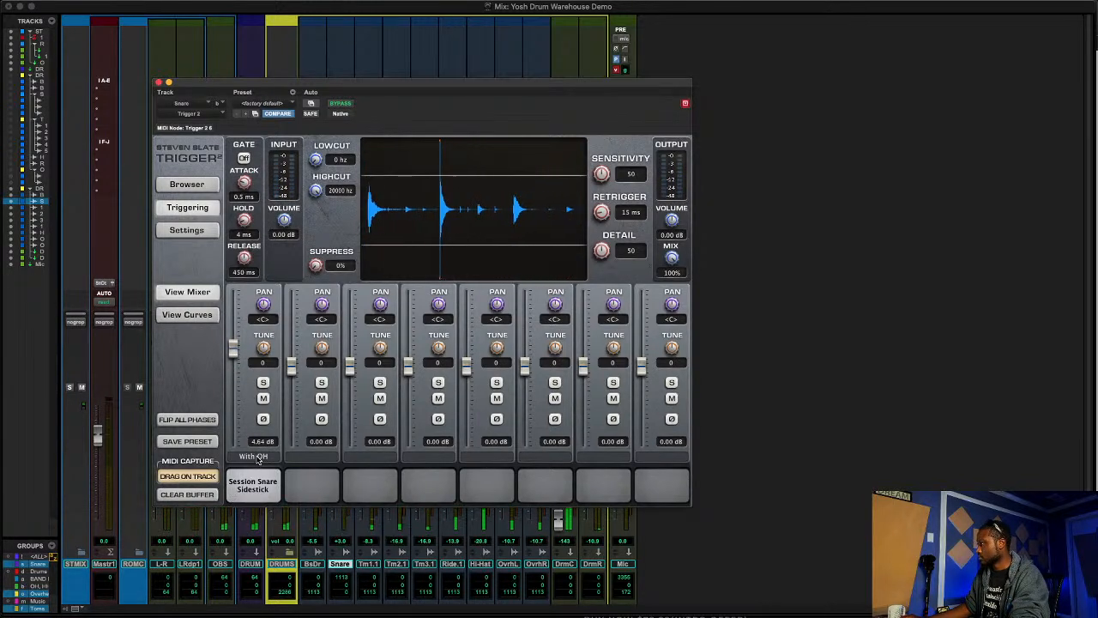
left_click(254, 456)
left_click(264, 488)
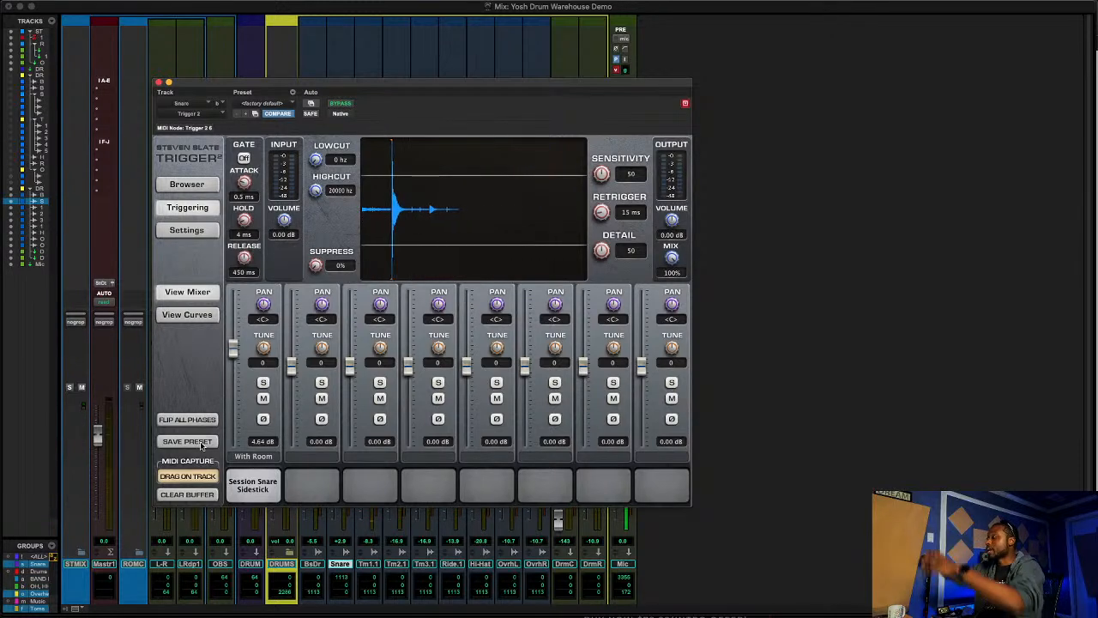
- Compare the DRY option on the first sample slot and return it to With Room
left_click(259, 456)
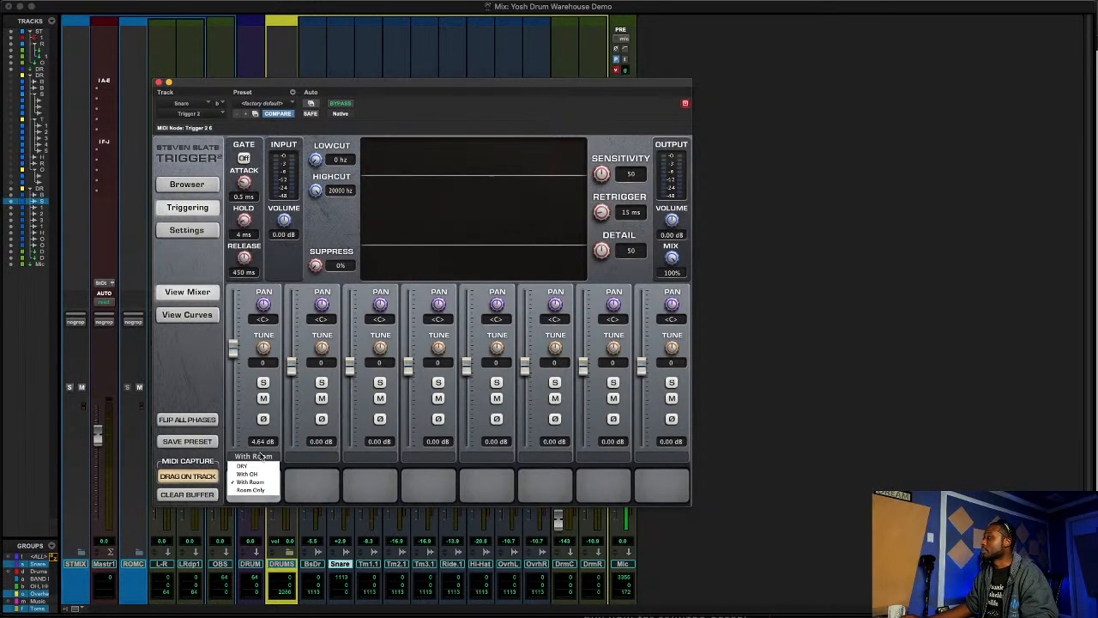
left_click(257, 466)
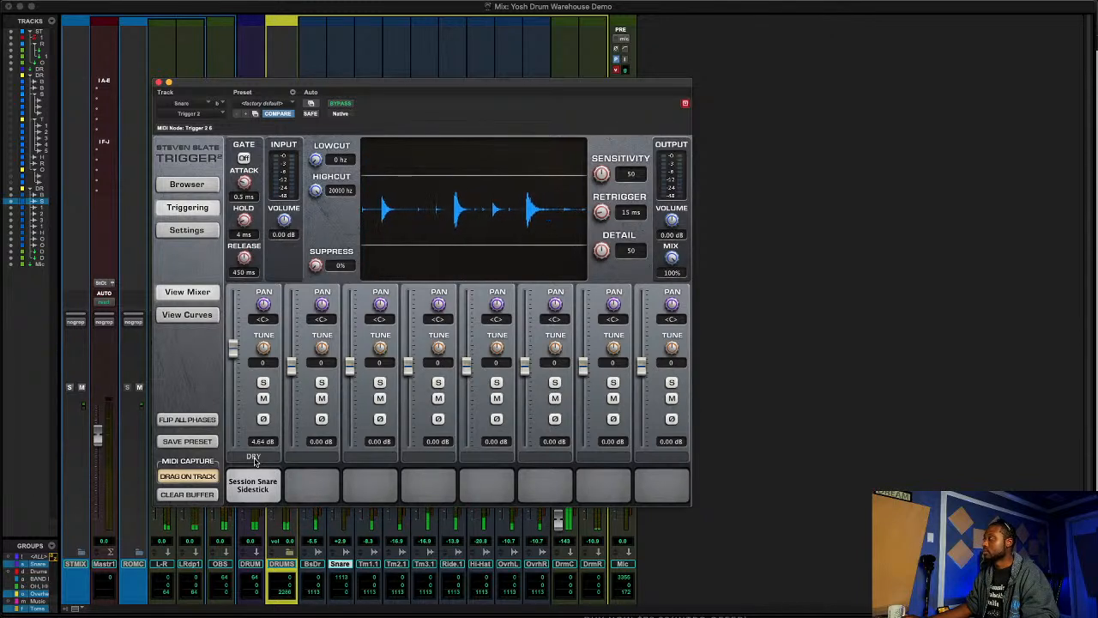
left_click(254, 457)
left_click(260, 482)
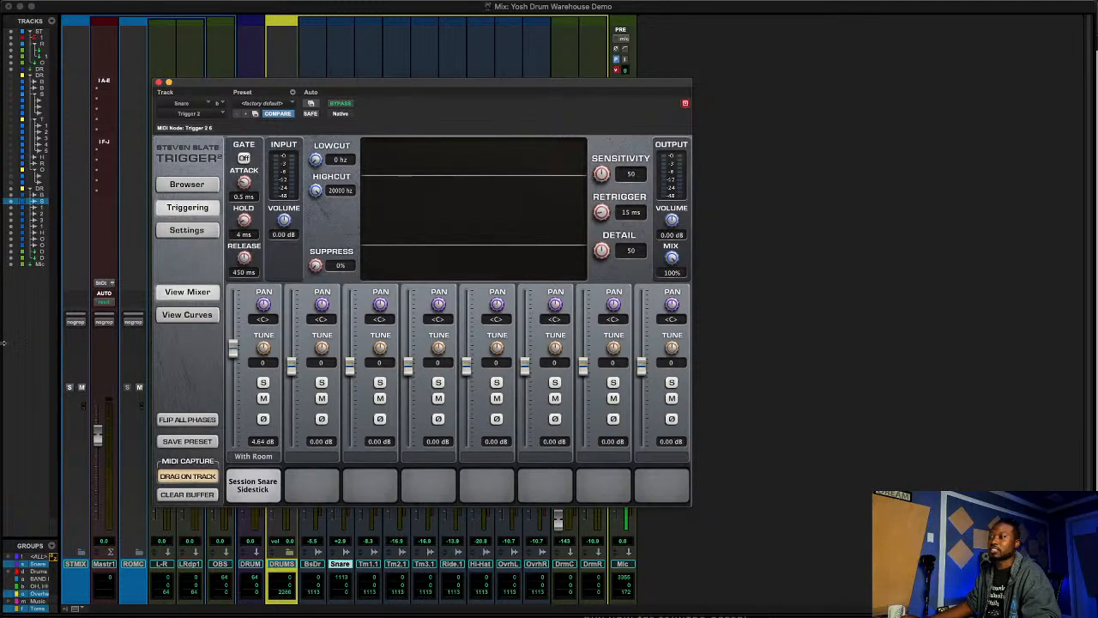
- Load Session Snare Sidestick from Yosh's Drum Warehouse snares into the second sample slot
left_click(197, 189)
left_click(245, 244)
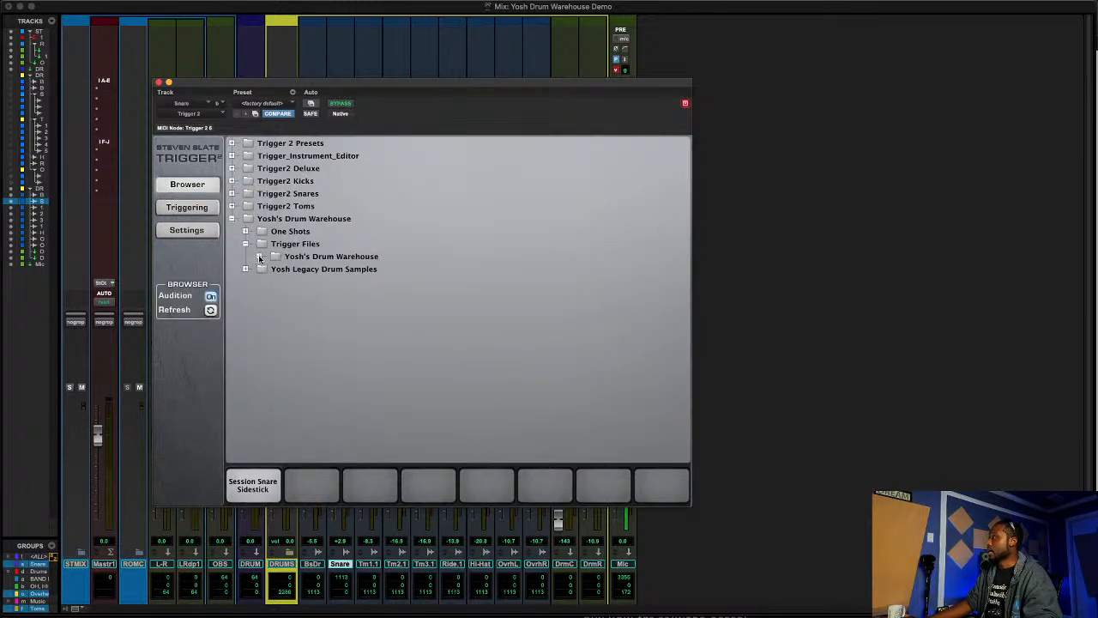
left_click(259, 257)
left_click(273, 293)
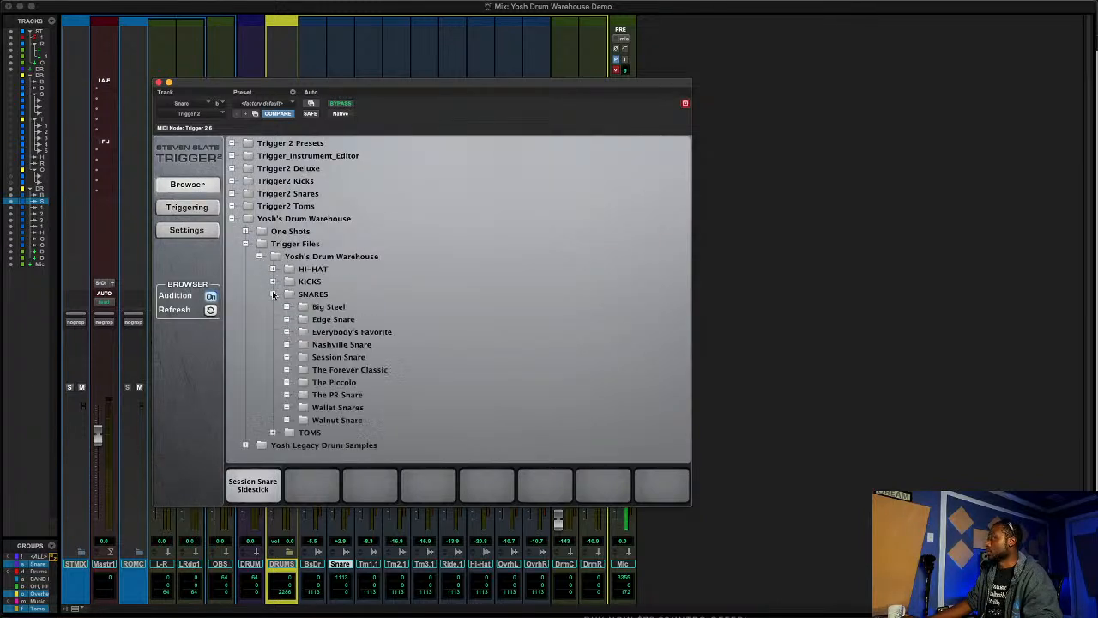
left_click(287, 357)
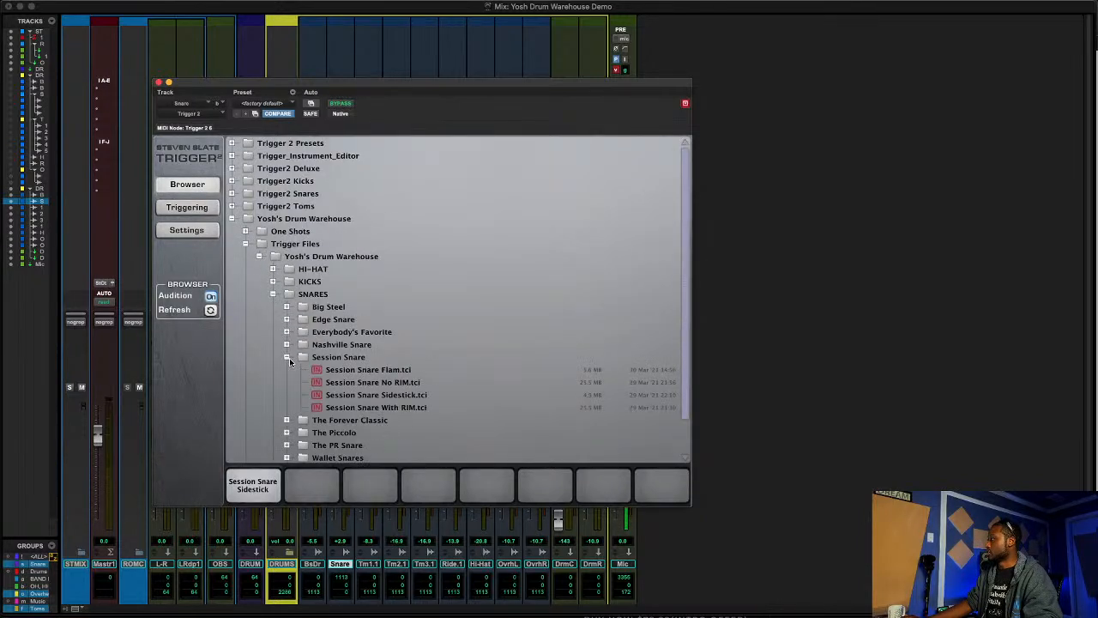
double_click(338, 396)
scroll(300, 360, "down", 1)
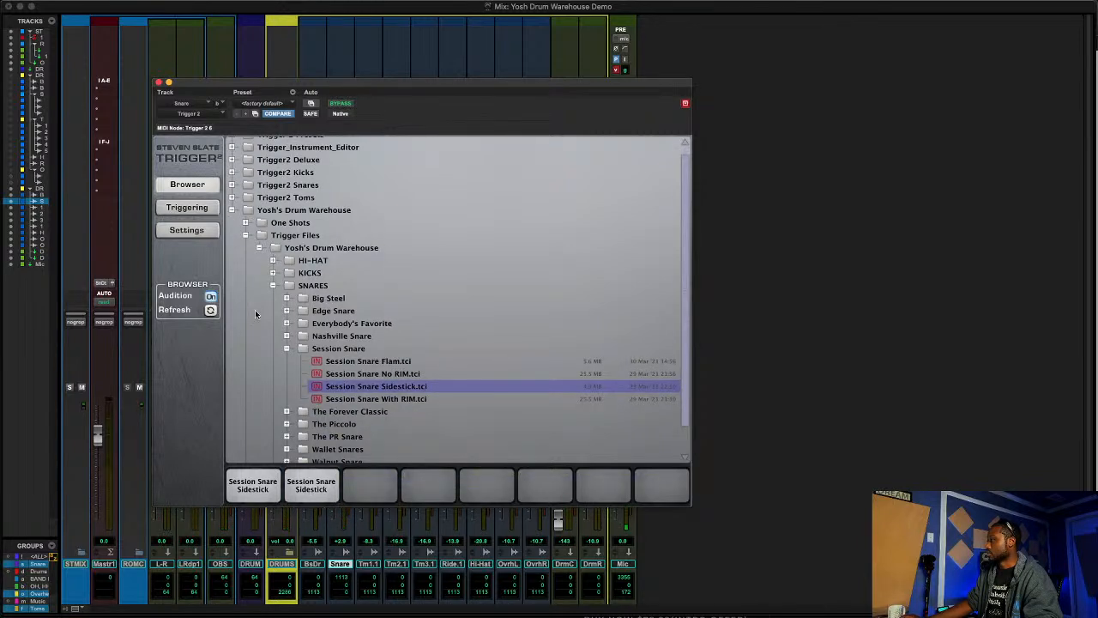
- Set the second sample slot's level to 0.15 dB in the triggering view and close the plug-in
left_click(198, 211)
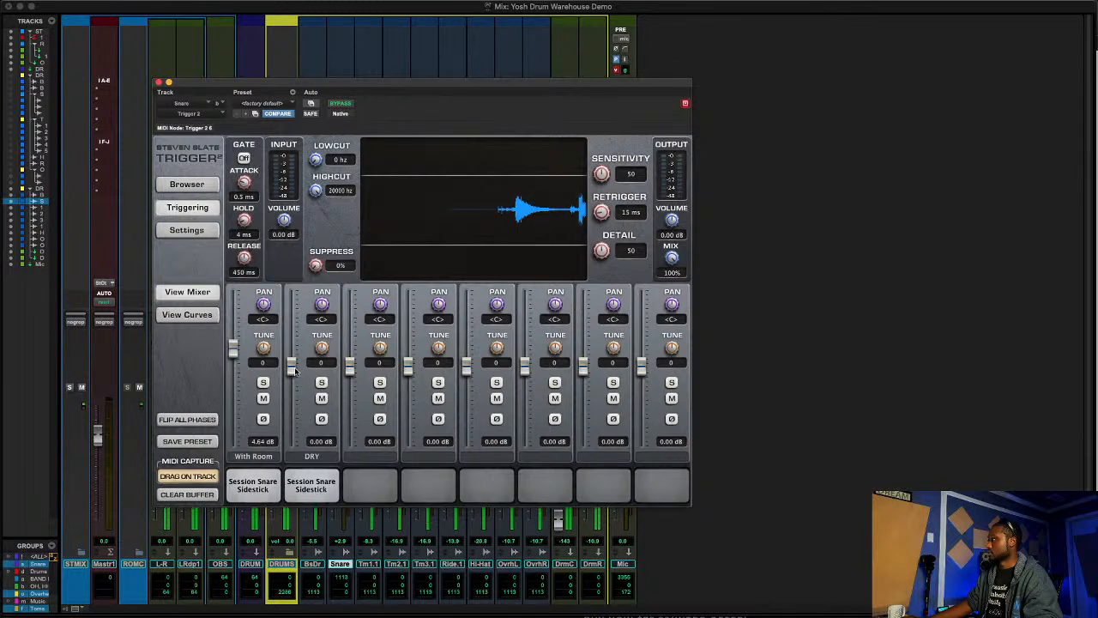
left_click_drag(294, 369, 293, 369)
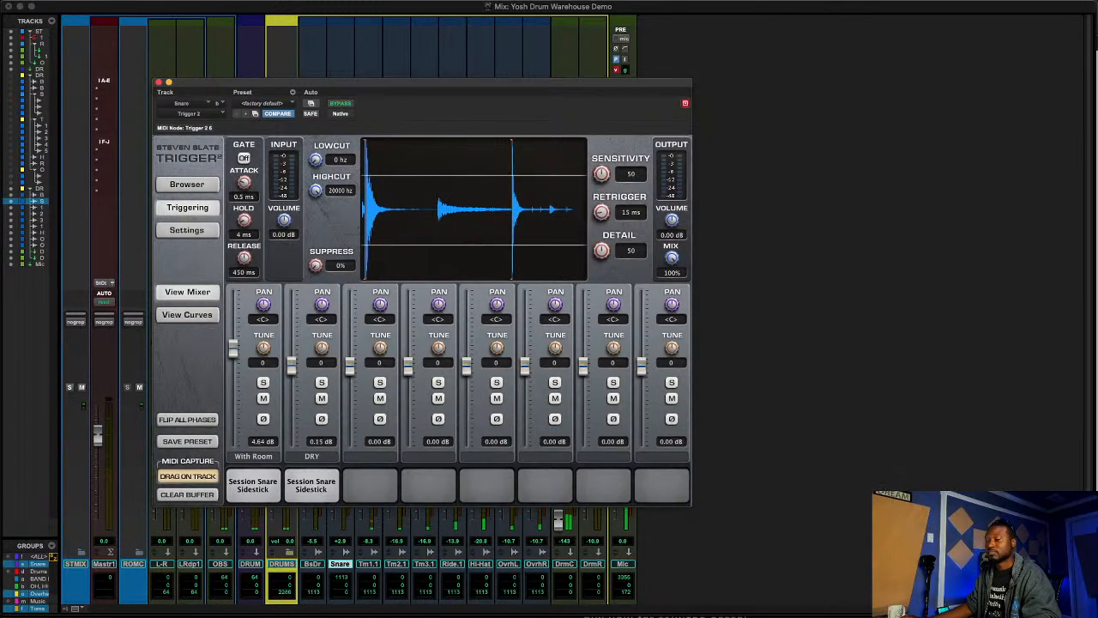
left_click(158, 82)
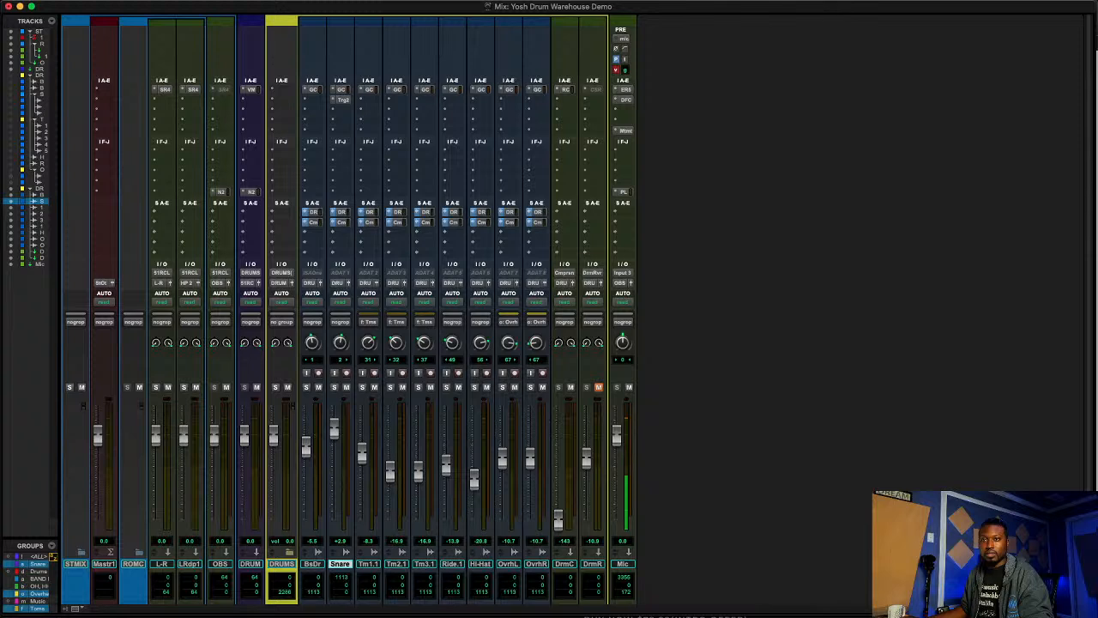
- Audition the Snare track in solo and release the solo
key("shift+s")
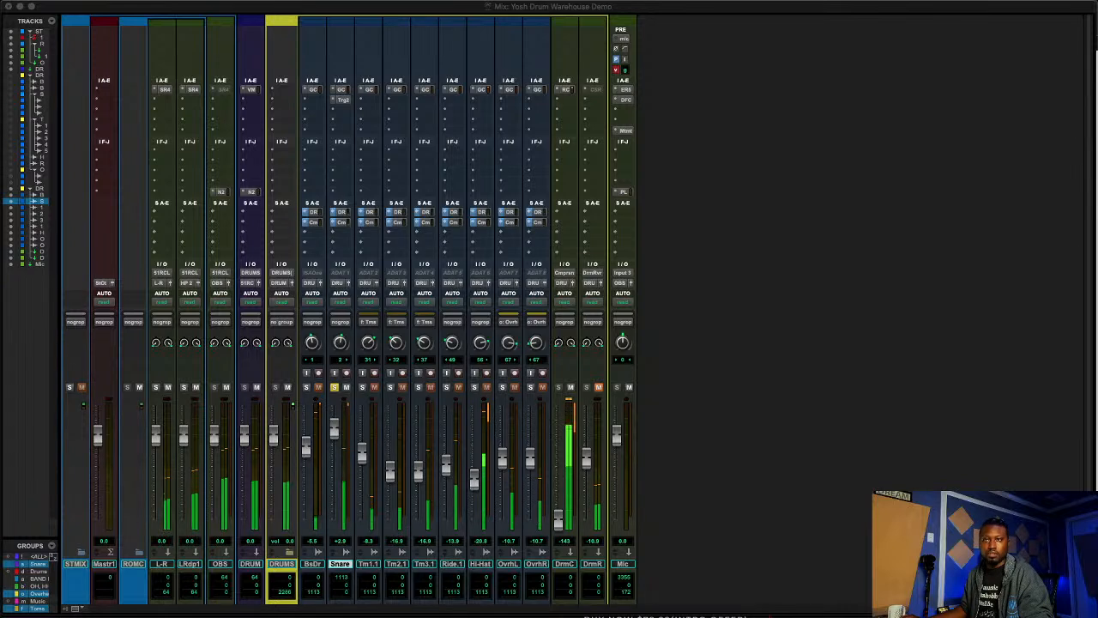
key("shift+s")
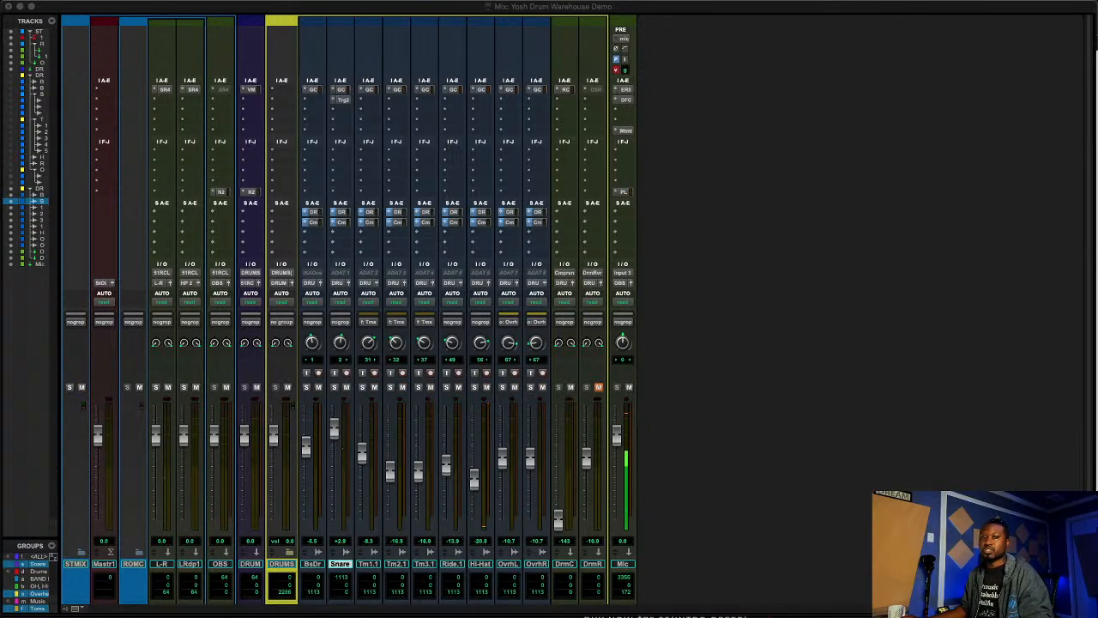
- Select the three tom tracks, inspect their clips in the Edit window and play the section from bar 113
key("semicolon")
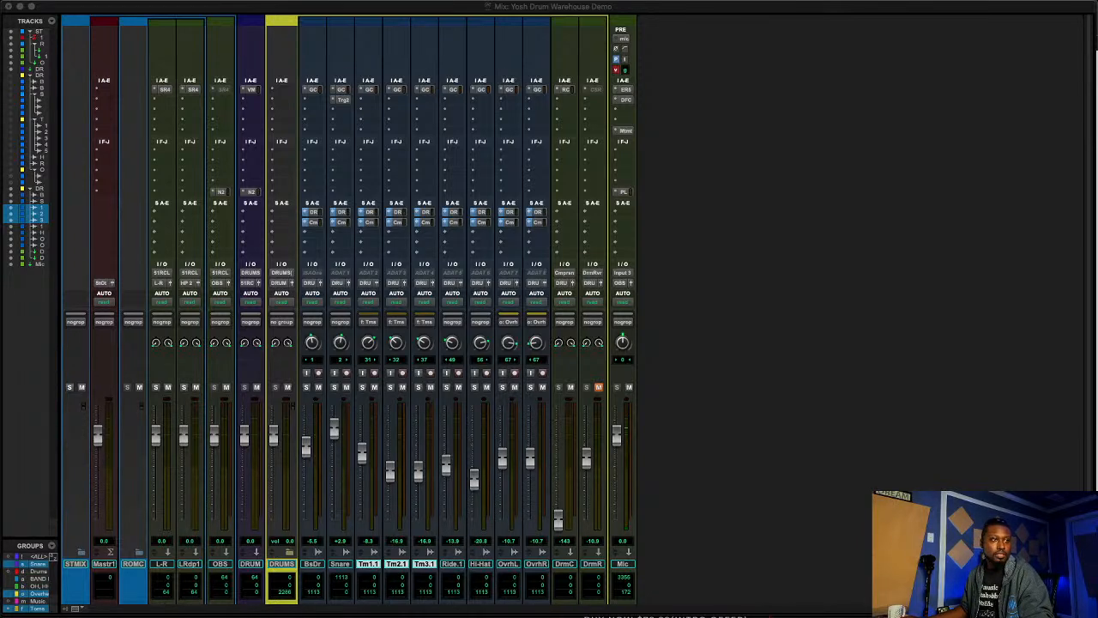
key("super+equal")
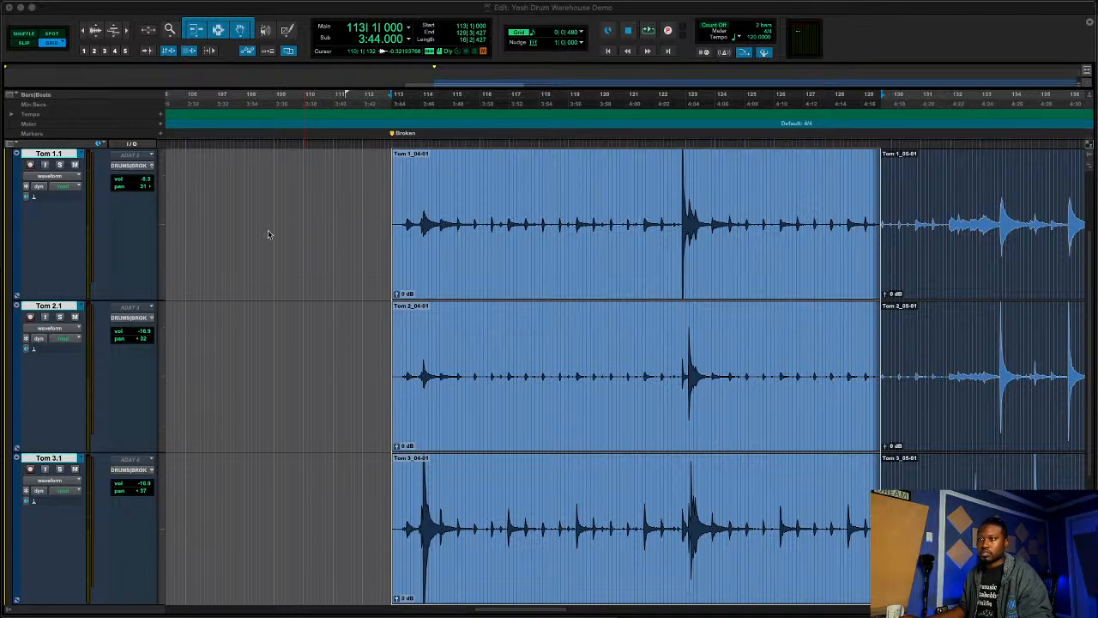
key("super+alt+bracketright")
key("super+alt+bracketleft")
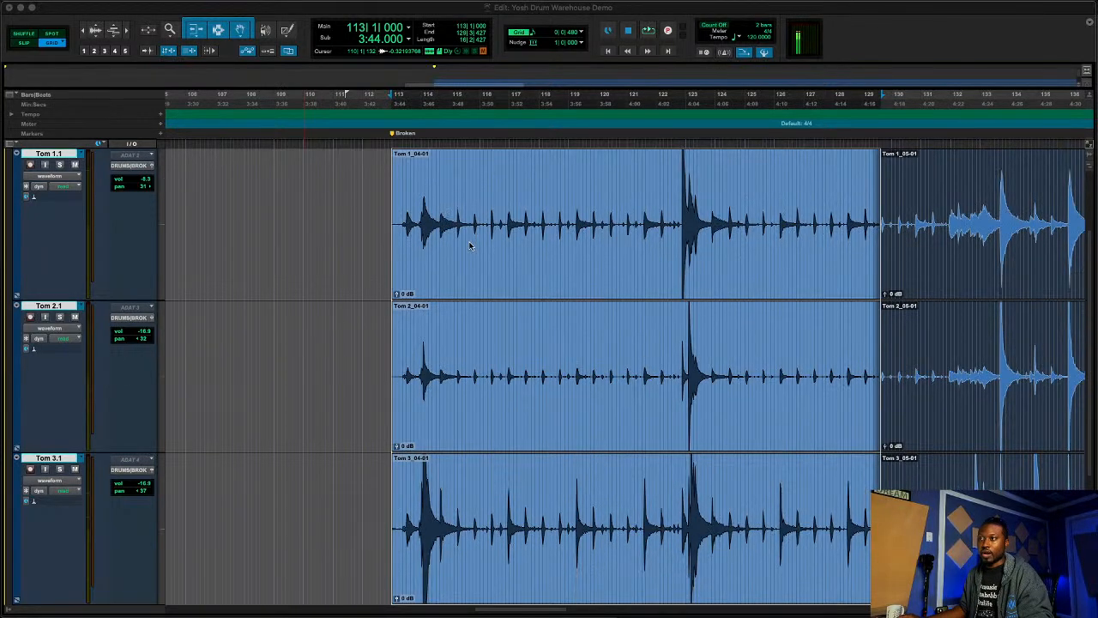
scroll(470, 242, "left", 2)
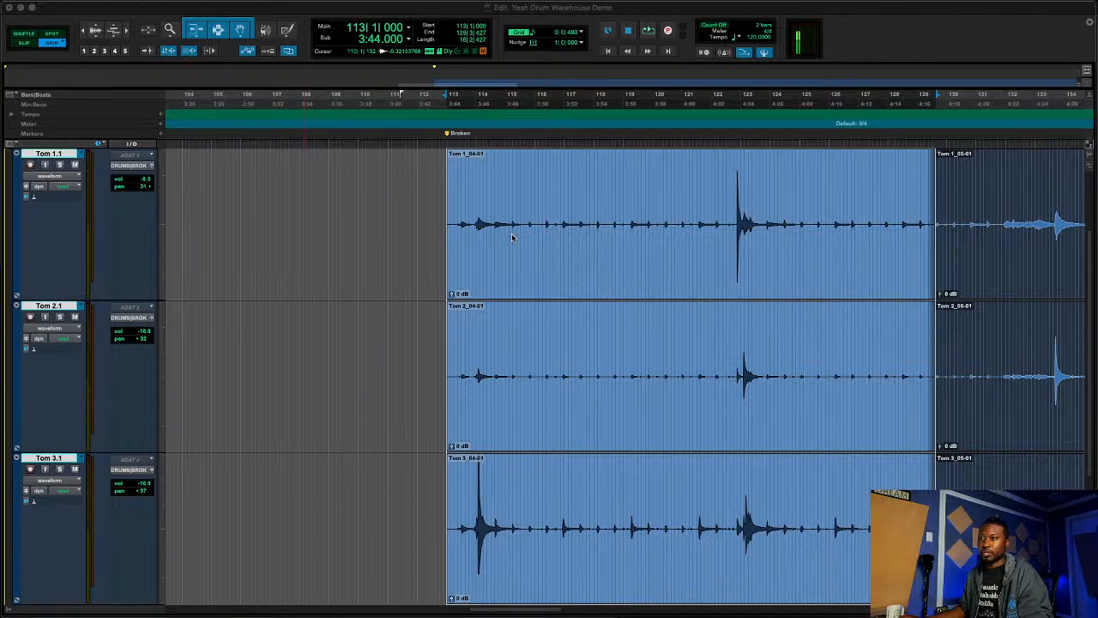
key("space")
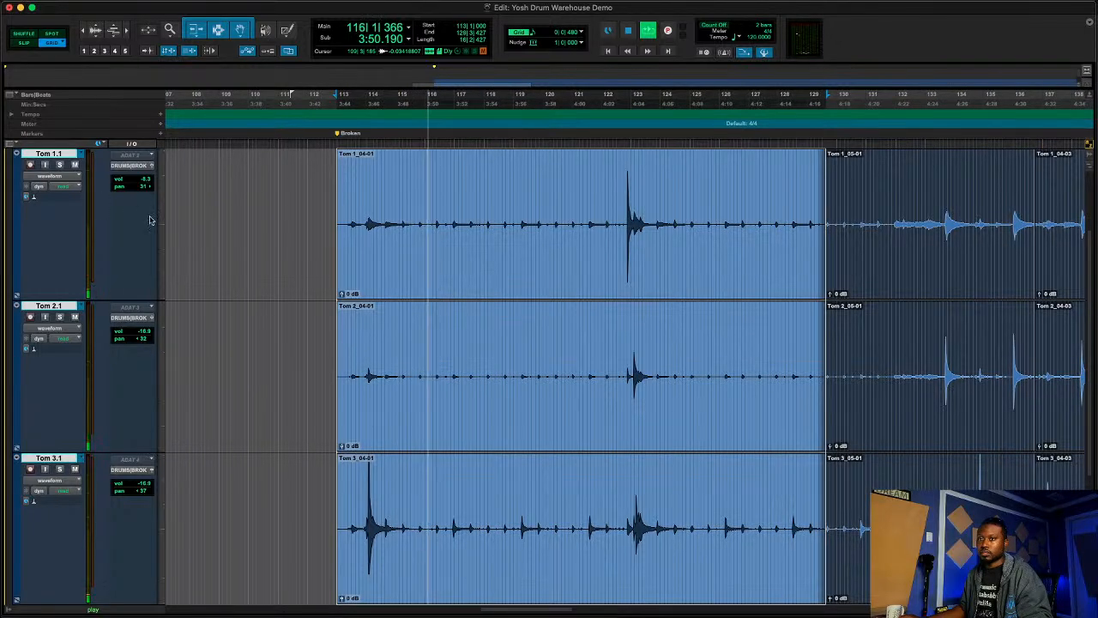
- Mute the Bass Drum, Ride, Hi-Hat and both overhead tracks during playback and stop the transport
scroll(191, 237, "up", 3)
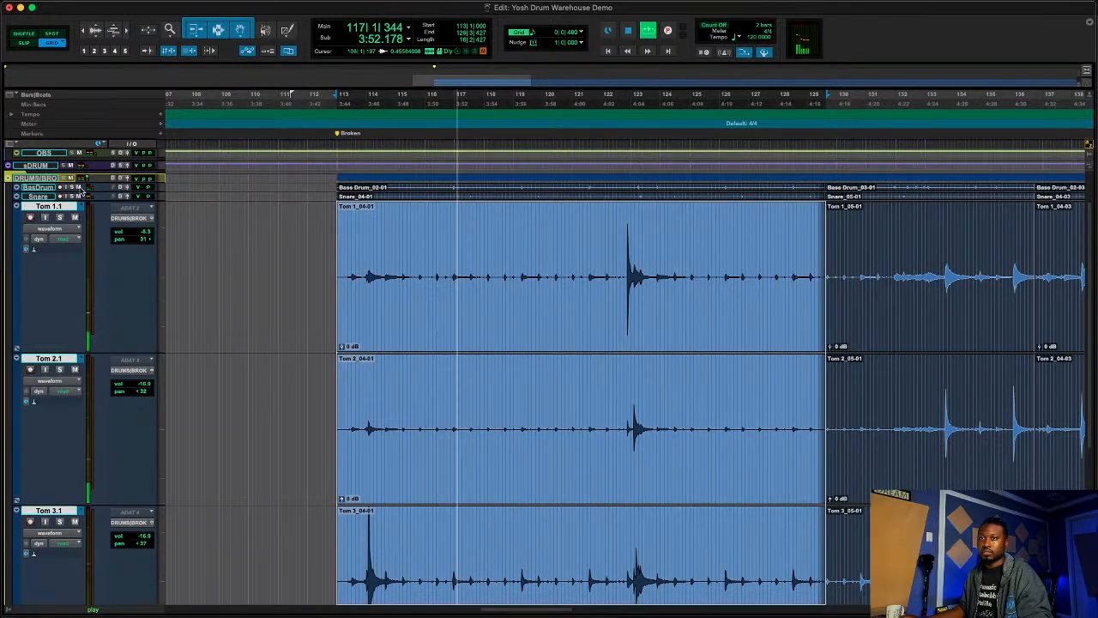
scroll(147, 246, "down", 5)
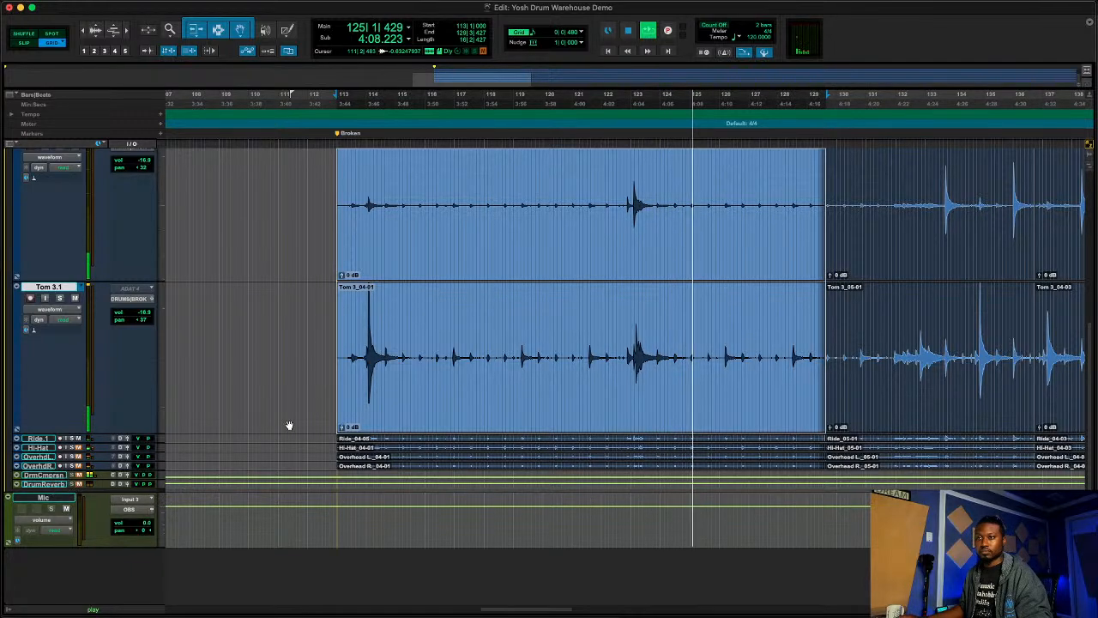
scroll(289, 425, "up", 5)
key("space")
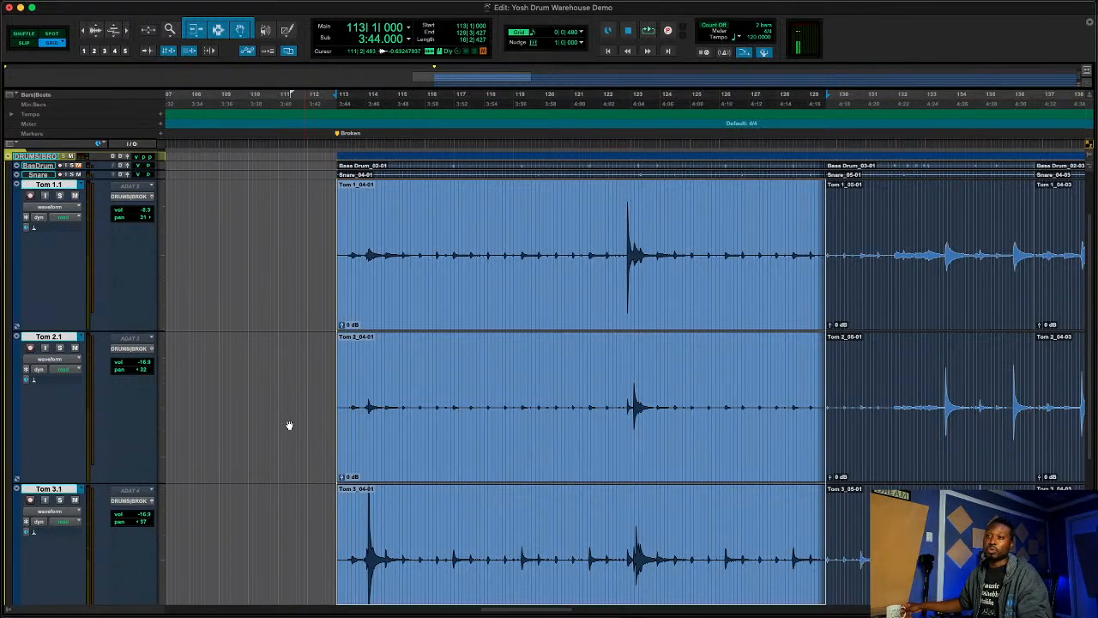
- Trim the start of the Tom 1 clip to just before its hit, at 122|4|223
left_click(625, 235)
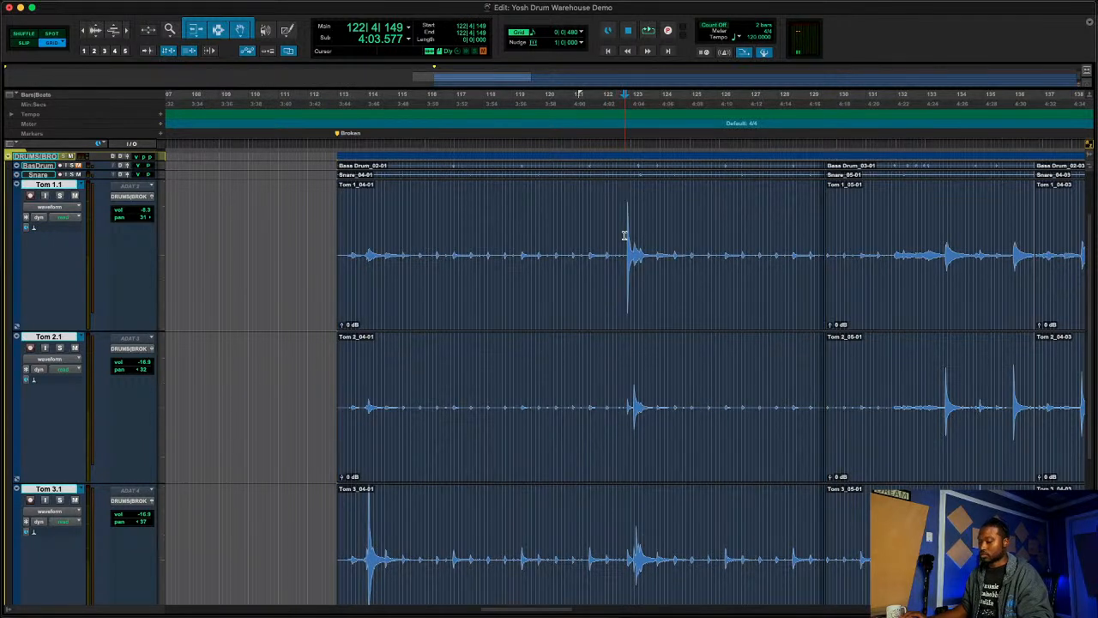
left_click(625, 234)
key("a")
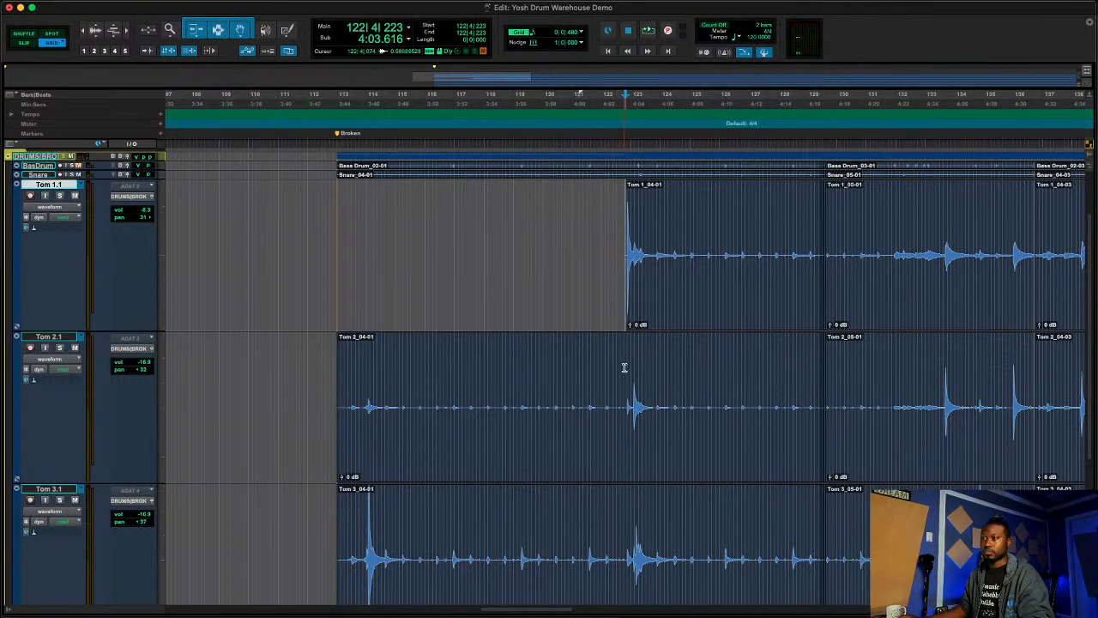
- Delete the bleed between the hits on Tom 3, from 115|1|480 to 122|4|000
left_click(630, 387)
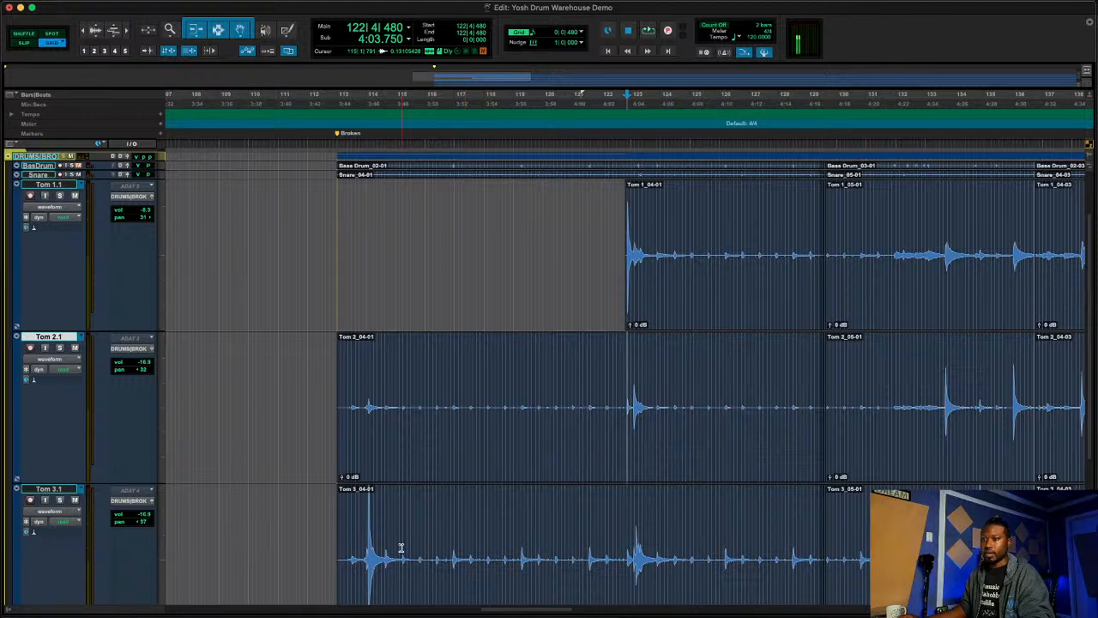
left_click_drag(399, 541, 623, 543)
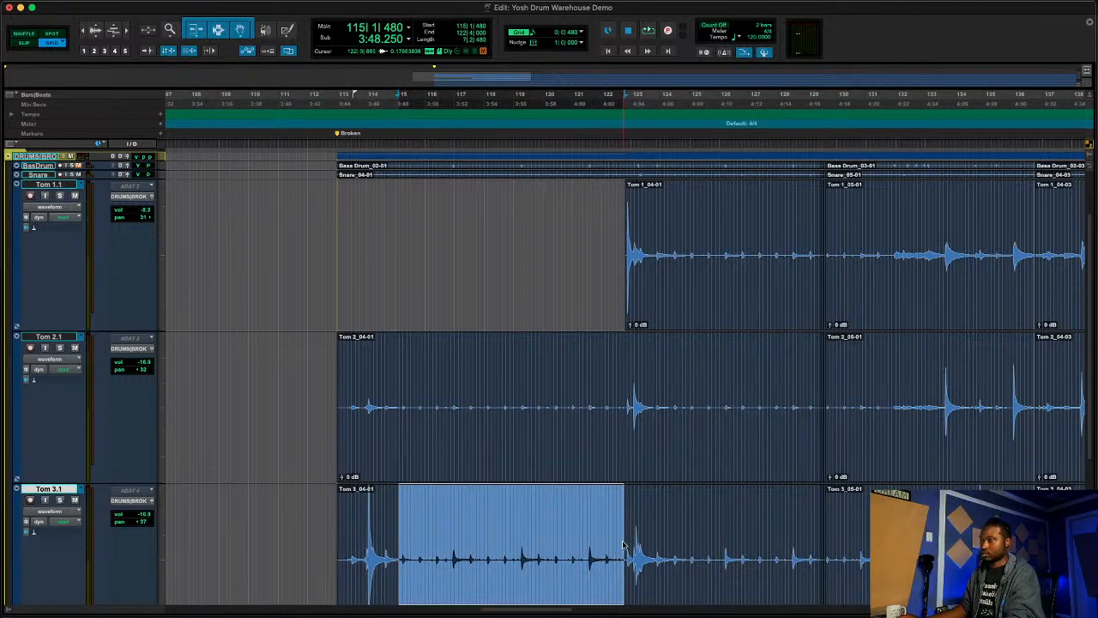
key("BackSpace")
- Trim the ends of the clips holding the bar 123 hits on all three tom tracks to 123|4|490
left_click(656, 393)
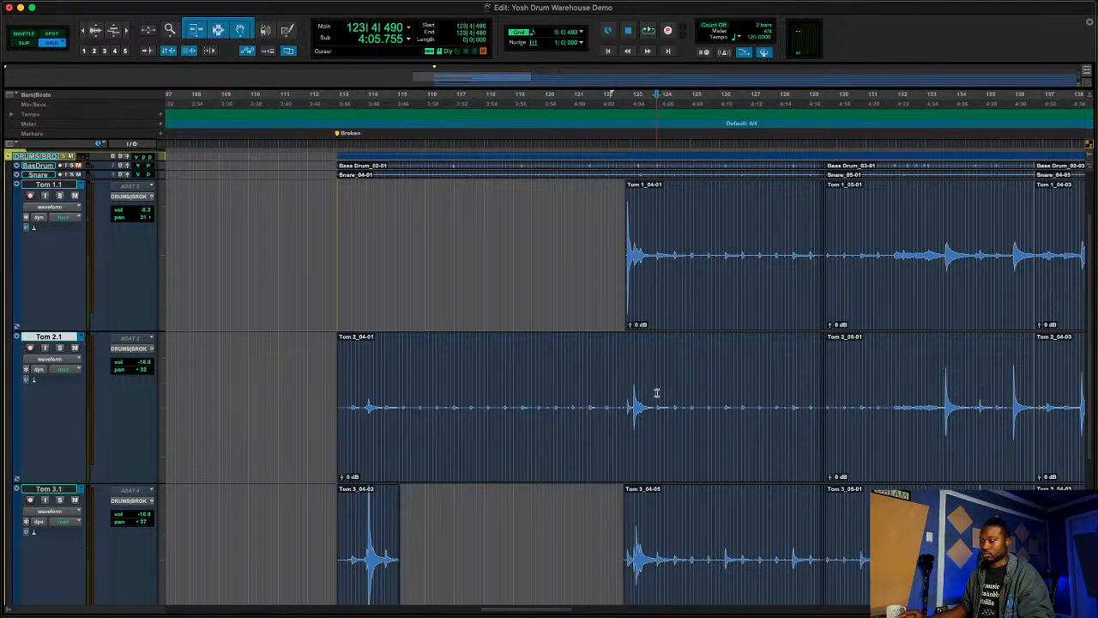
key("shift+p")
key("s")
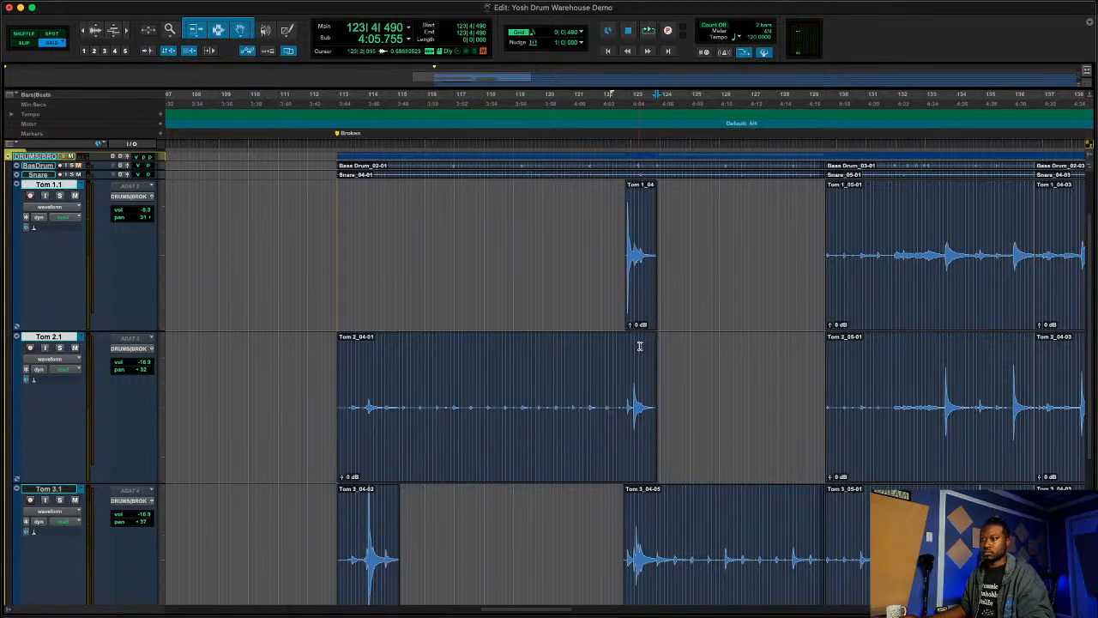
scroll(657, 508, "down", 2)
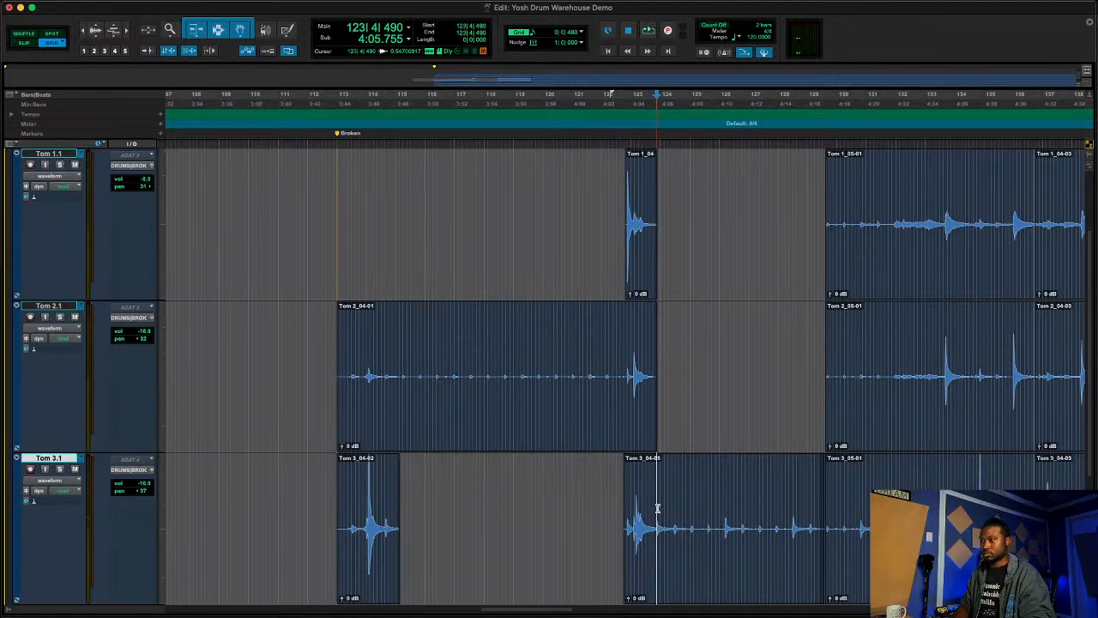
key("s")
- Start playback near bar 113 and trim the start of the Tom 2 clip to 122|4|149
left_click(345, 481)
key("space")
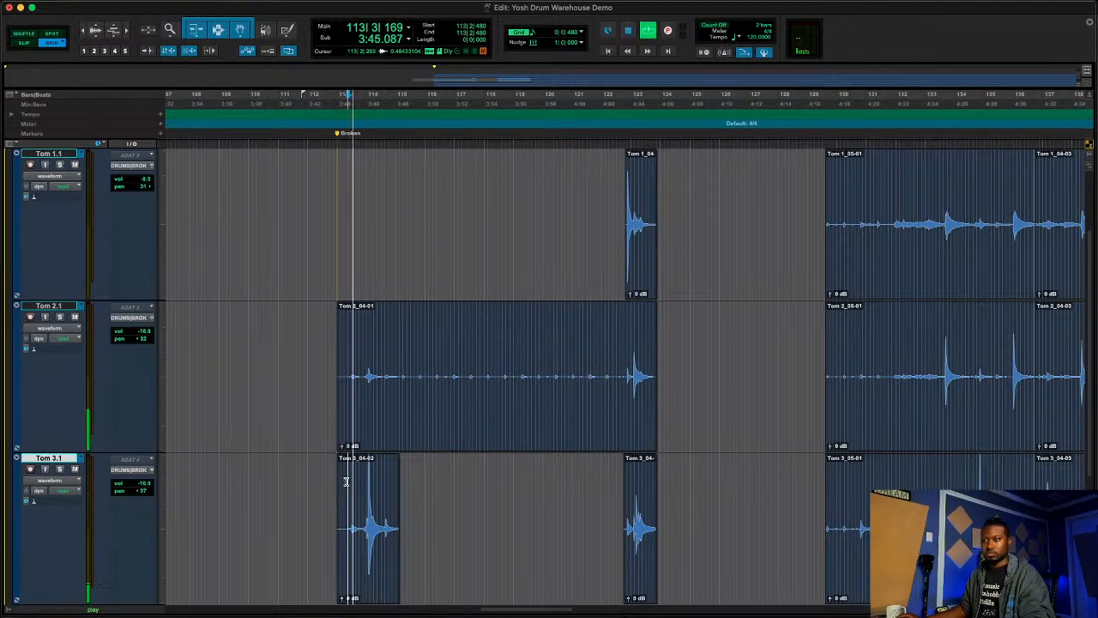
key("t")
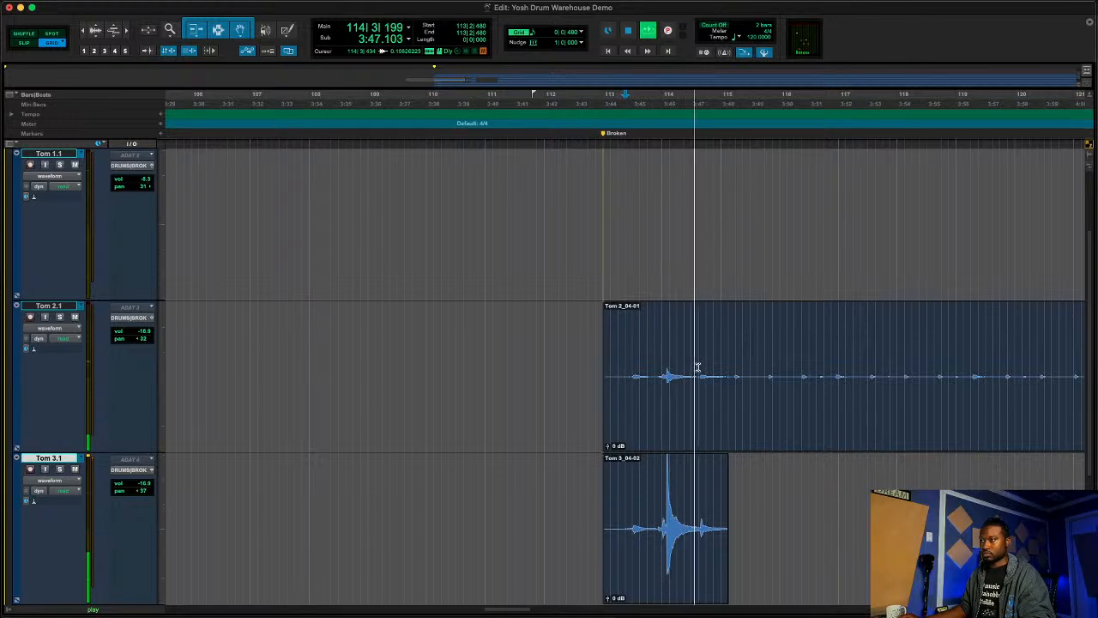
key("r")
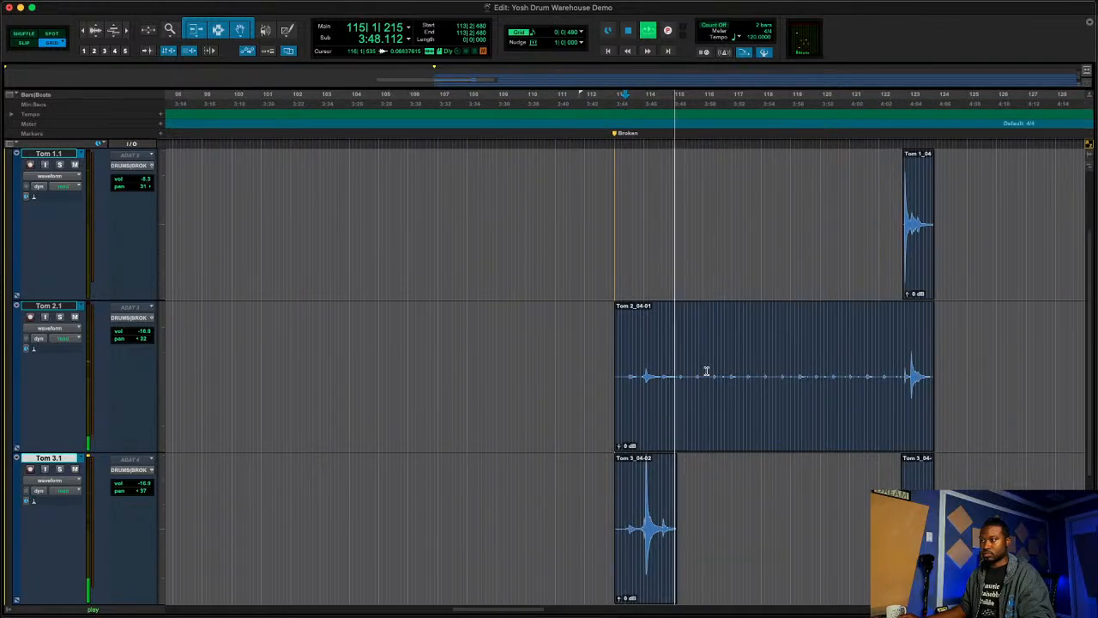
left_click(902, 364)
key("a")
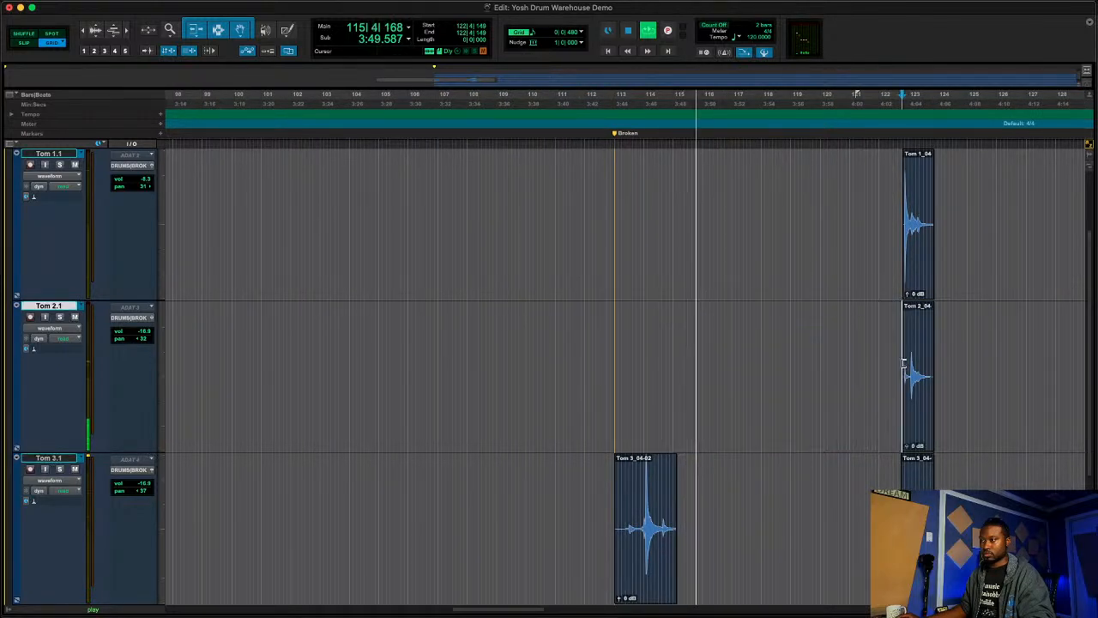
- Trim the first Tom 3 clip tightly around its hit, starting at 113|4|659 and ending at 114|3|173
left_click(620, 504)
key("t")
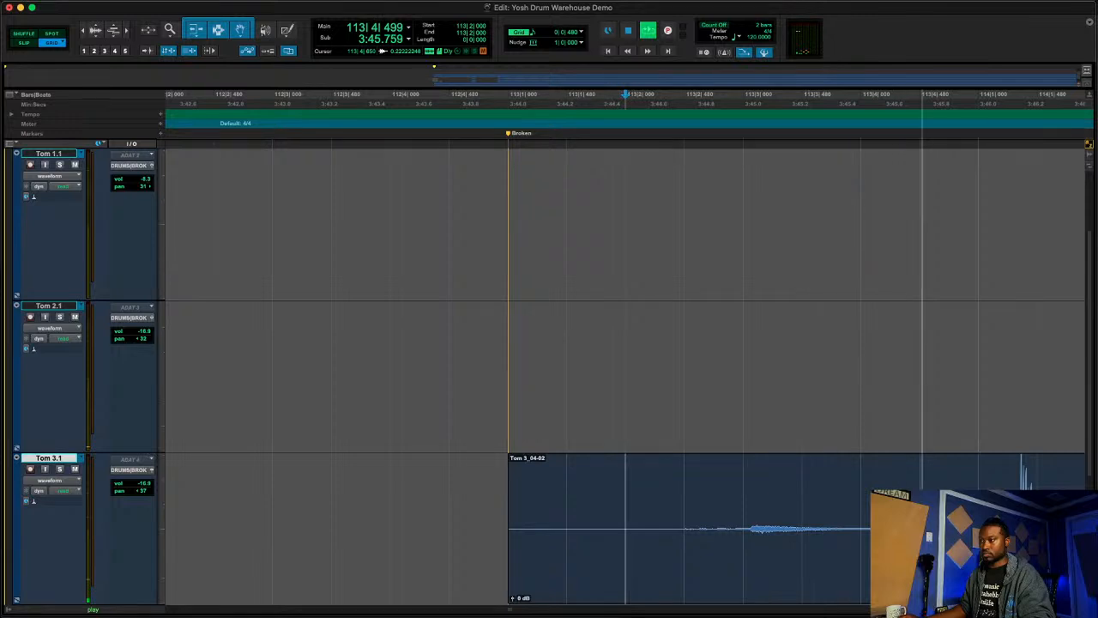
left_click(942, 549)
key("a")
key("r")
key("r")
key("r")
key("r")
scroll(941, 549, "down", 3)
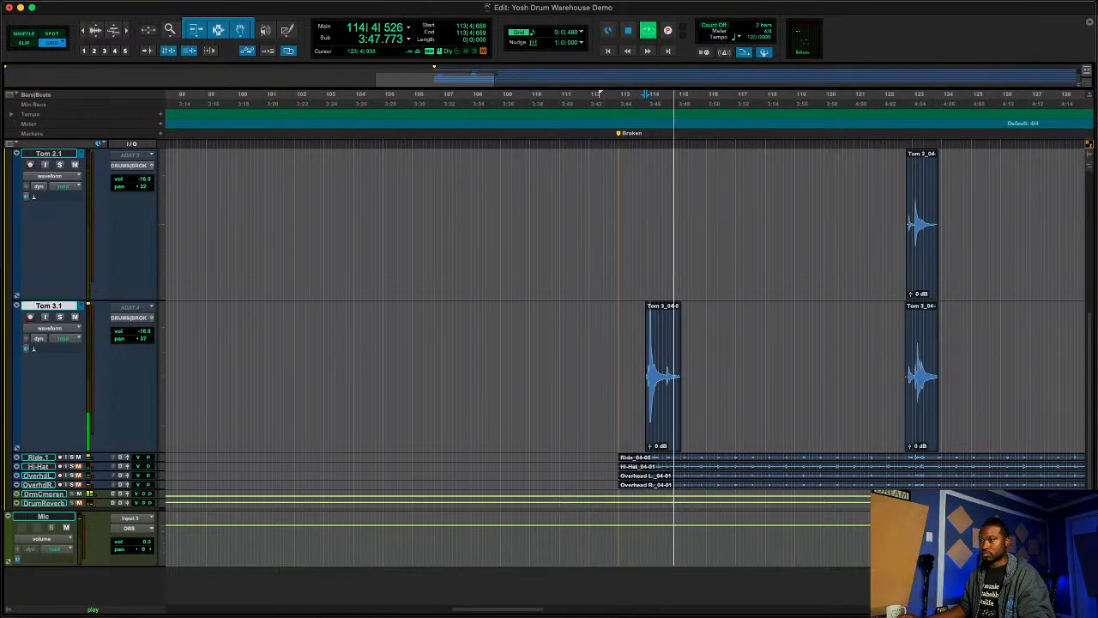
left_click(663, 357)
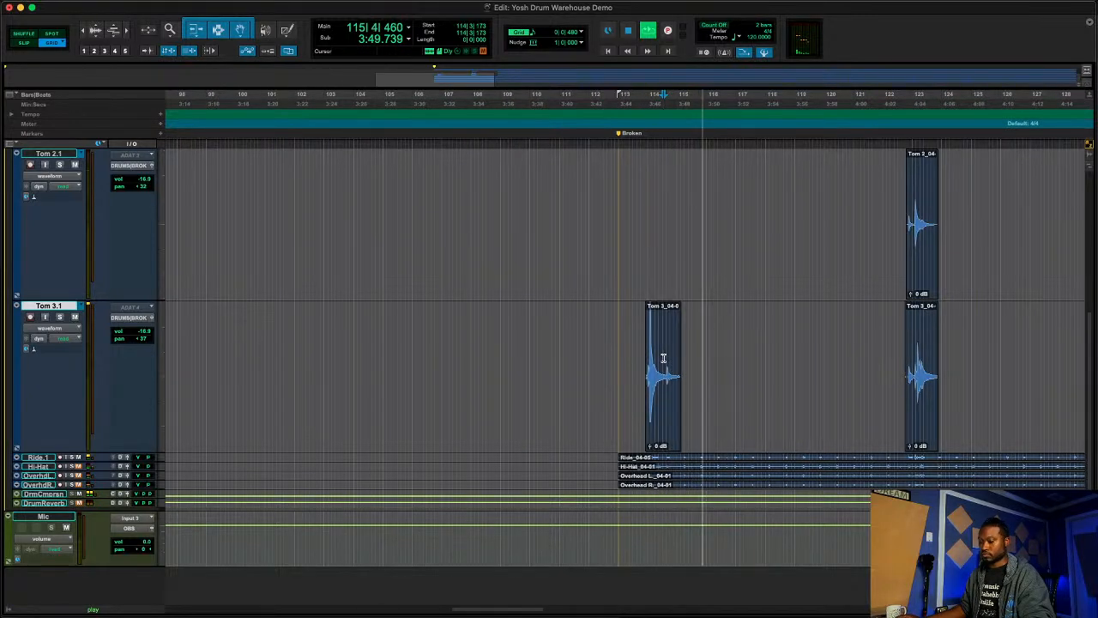
key("s")
- Enlarge the height of the Snare track above the toms
scroll(866, 340, "up", 3)
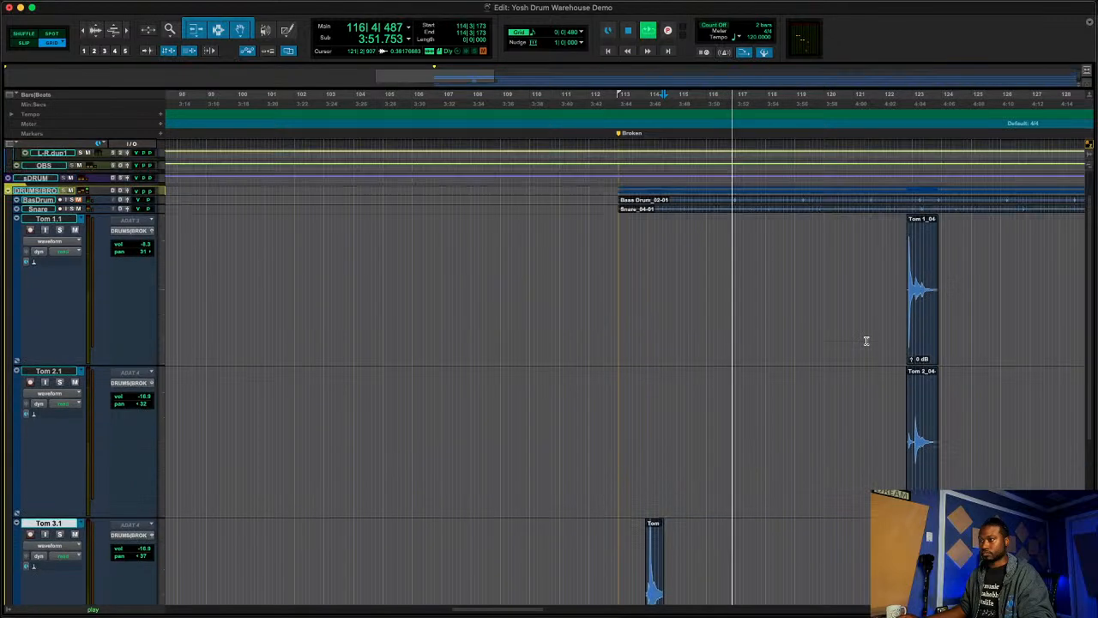
scroll(866, 341, "up", 1)
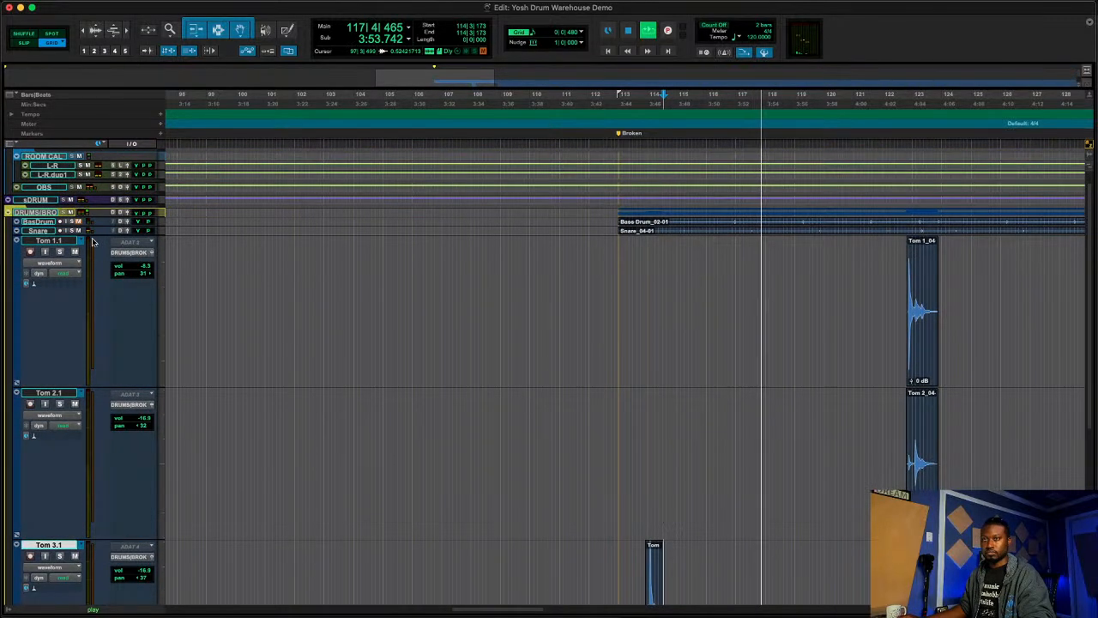
left_click_drag(80, 235, 82, 295)
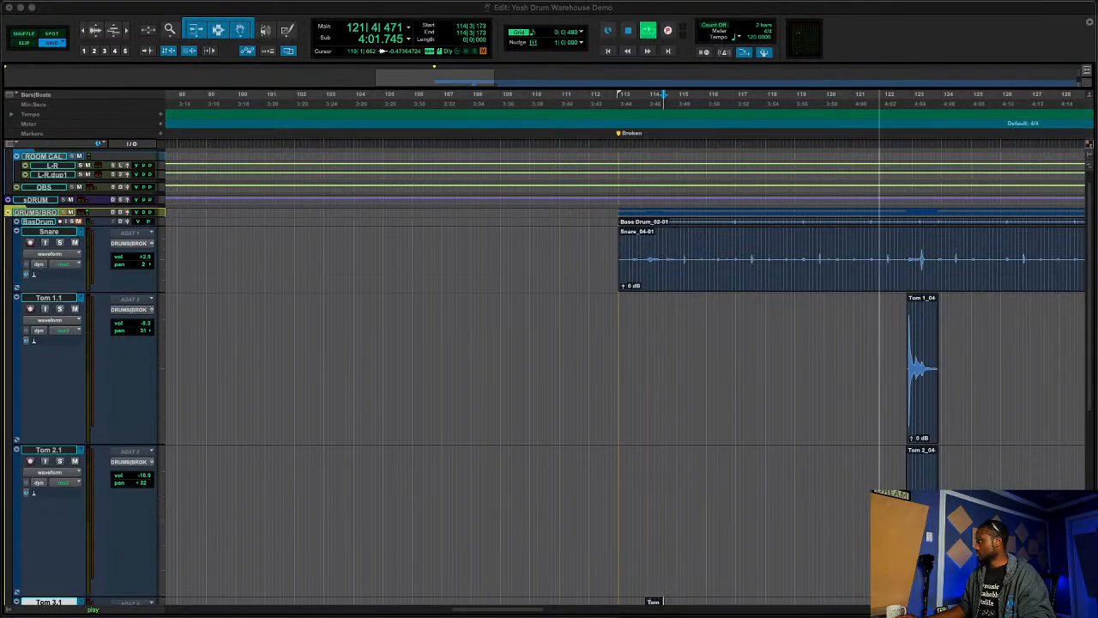
- Listen to the trimmed tom hits around bar 123 and stop playback
scroll(946, 378, "down", 1)
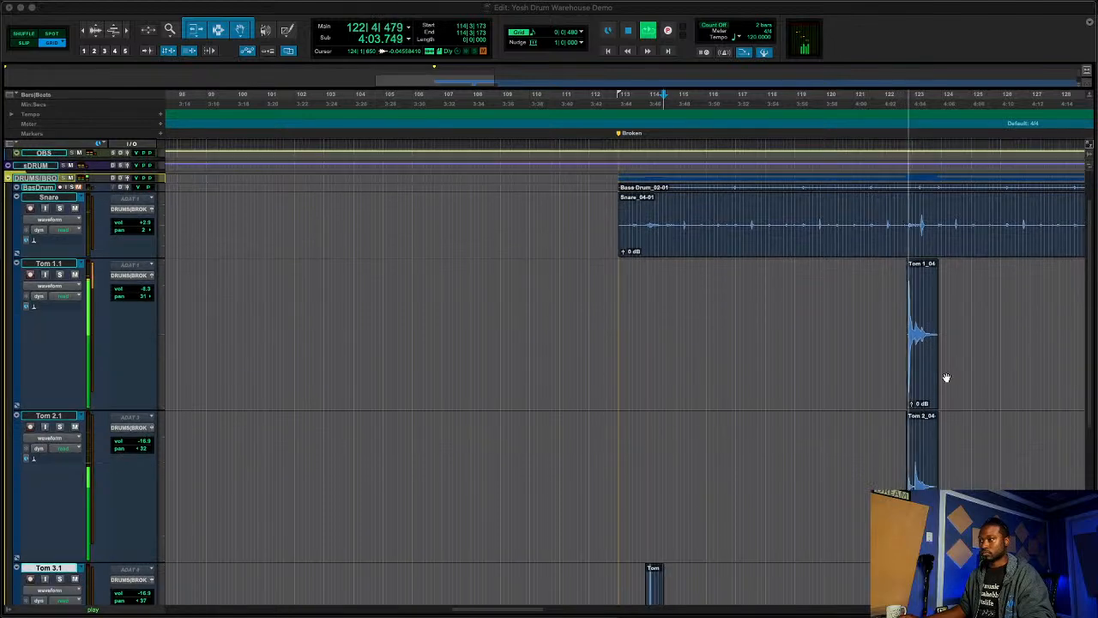
scroll(946, 377, "down", 5)
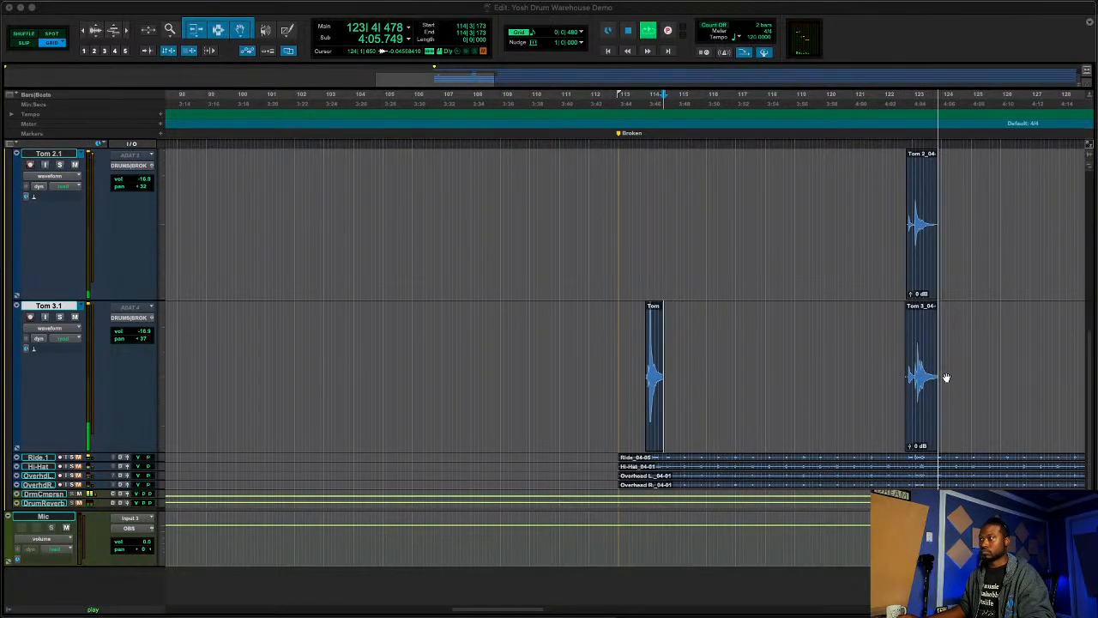
key("space")
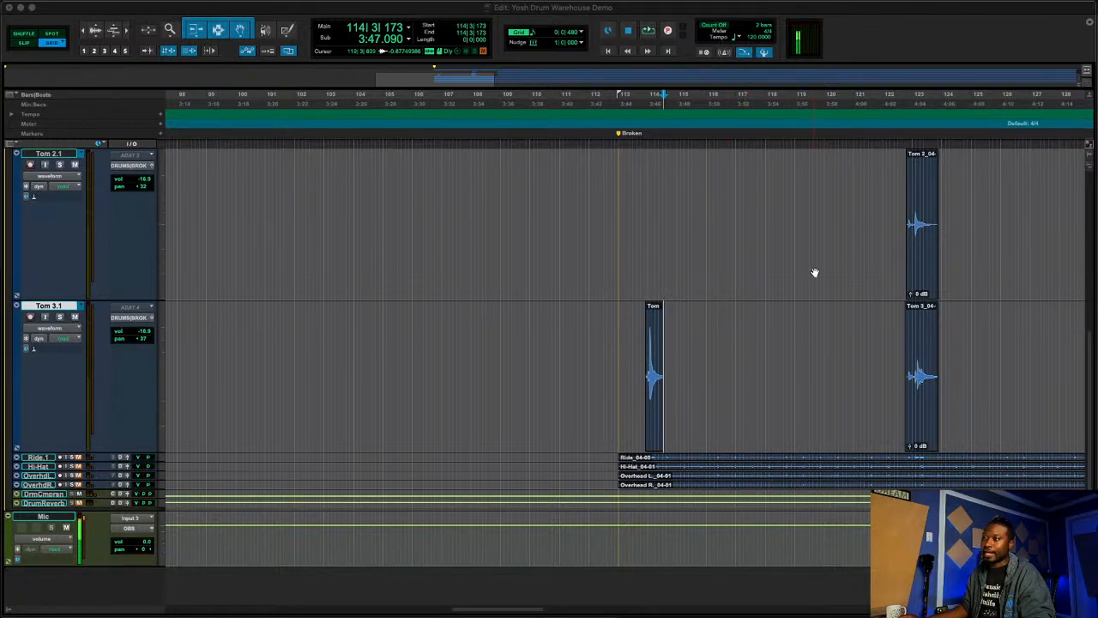
- Examine the trimmed tom clips around bar 123 against the Snare clip, with the edit cursor on Tom 1 at 122|4|000
scroll(814, 272, "right", 3)
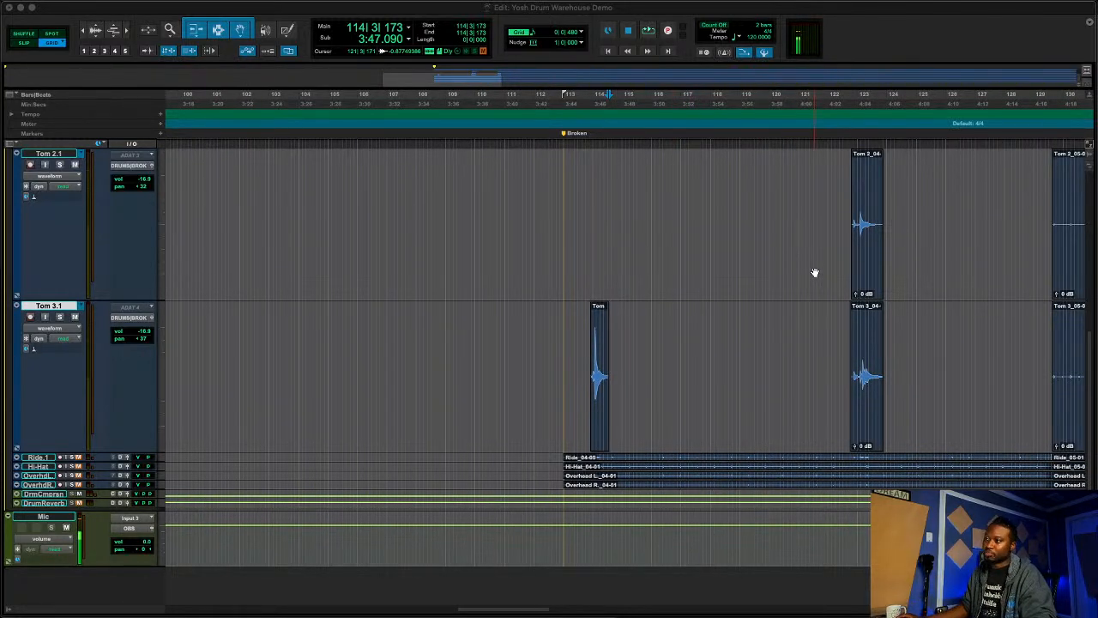
scroll(814, 272, "right", 4)
scroll(814, 272, "up", 5)
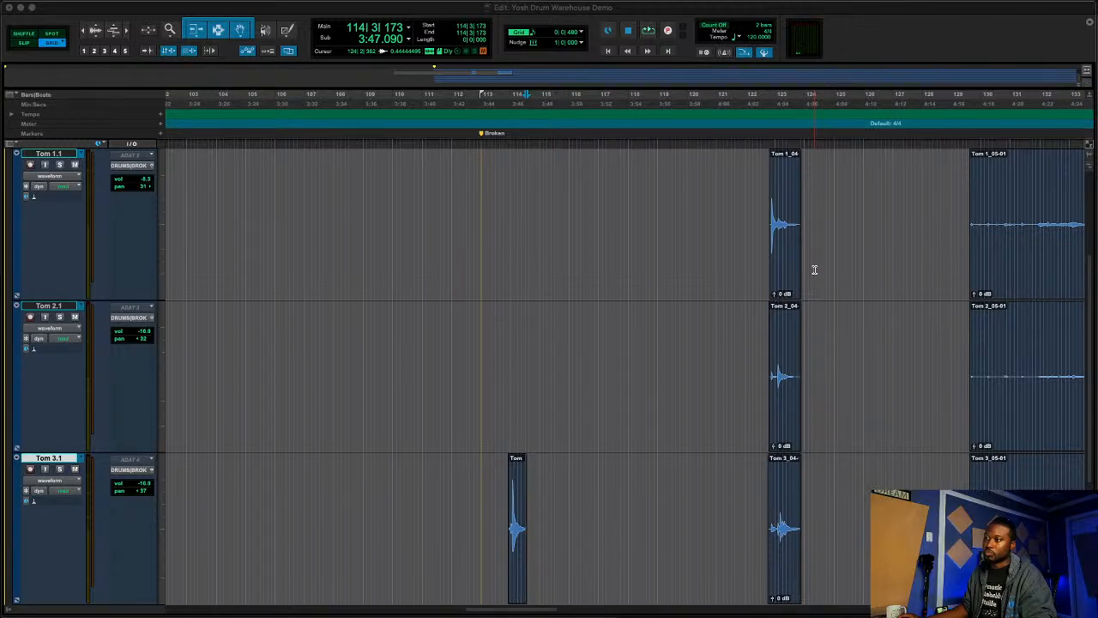
scroll(814, 270, "right", 4)
left_click(657, 191)
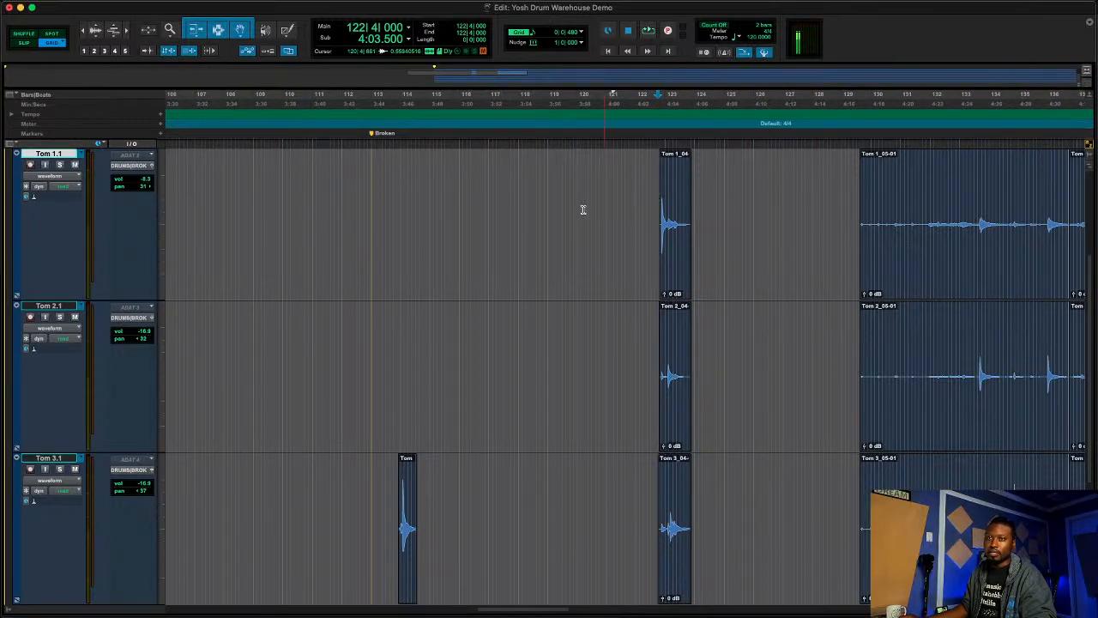
scroll(639, 199, "up", 3)
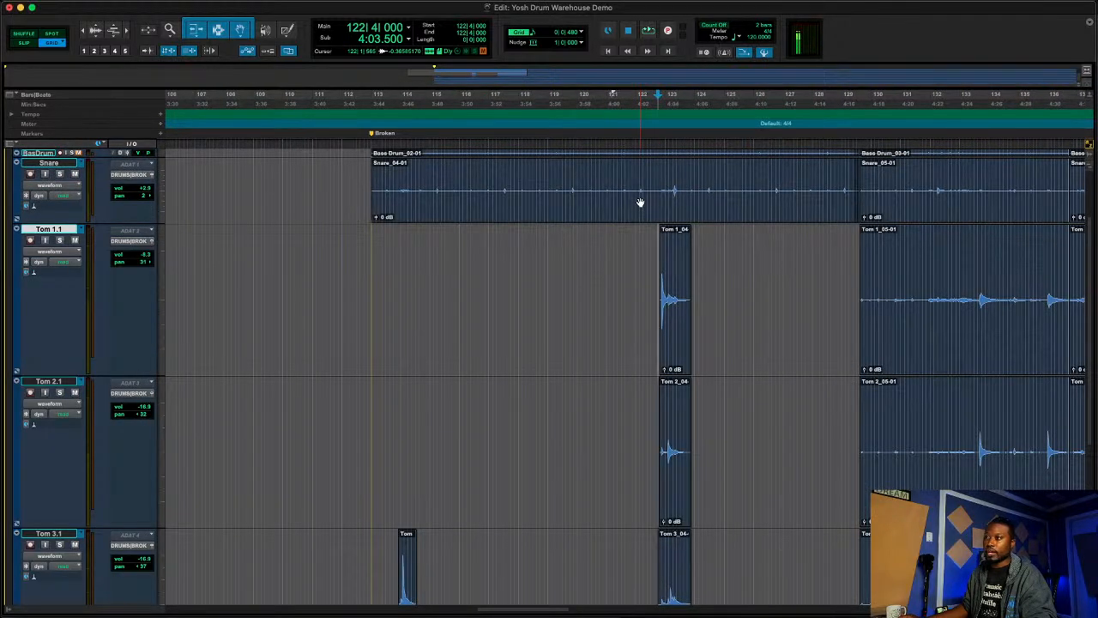
scroll(640, 203, "down", 3)
scroll(640, 203, "up", 3)
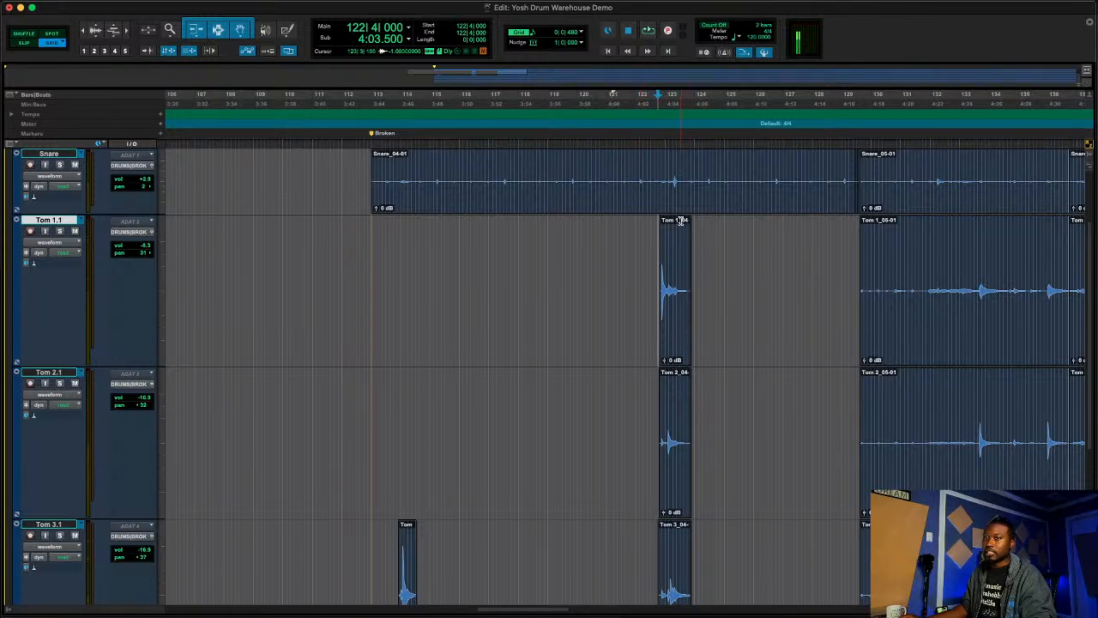
- Open Trigger 2's sample browser for Tom 1.1 and bypass the track's Channel G Console plug-in
left_click(681, 319)
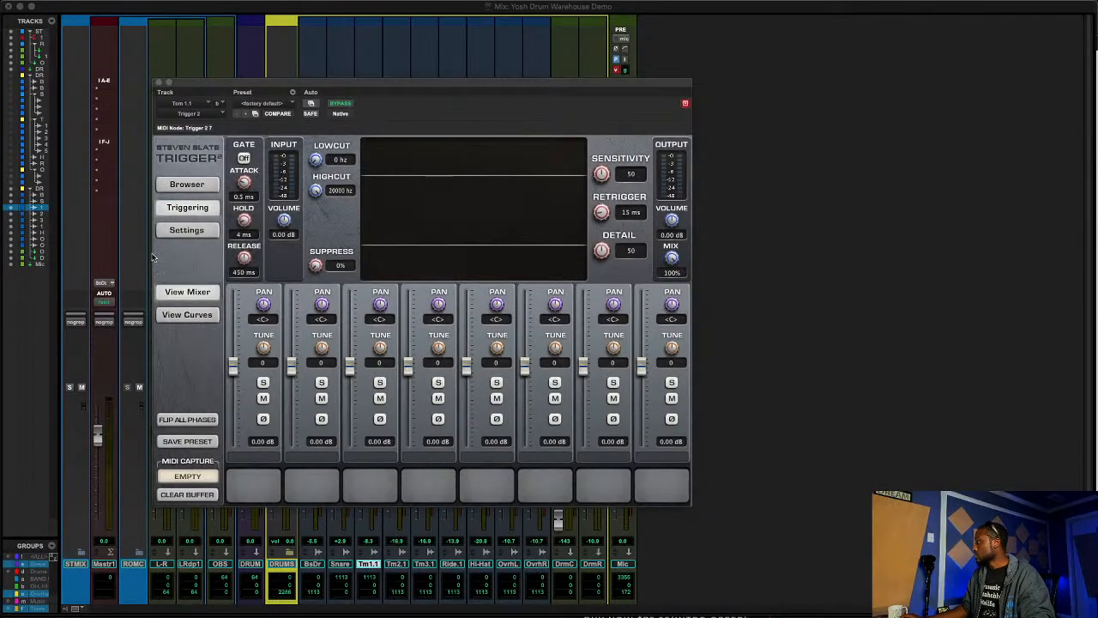
left_click_drag(354, 96, 691, 131)
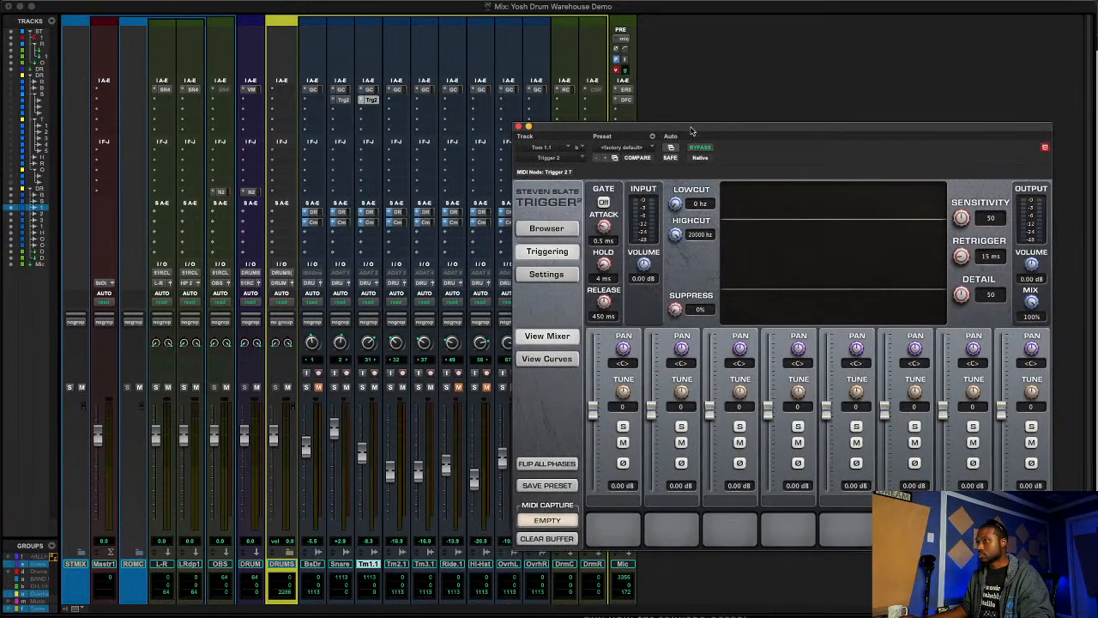
left_click(546, 230)
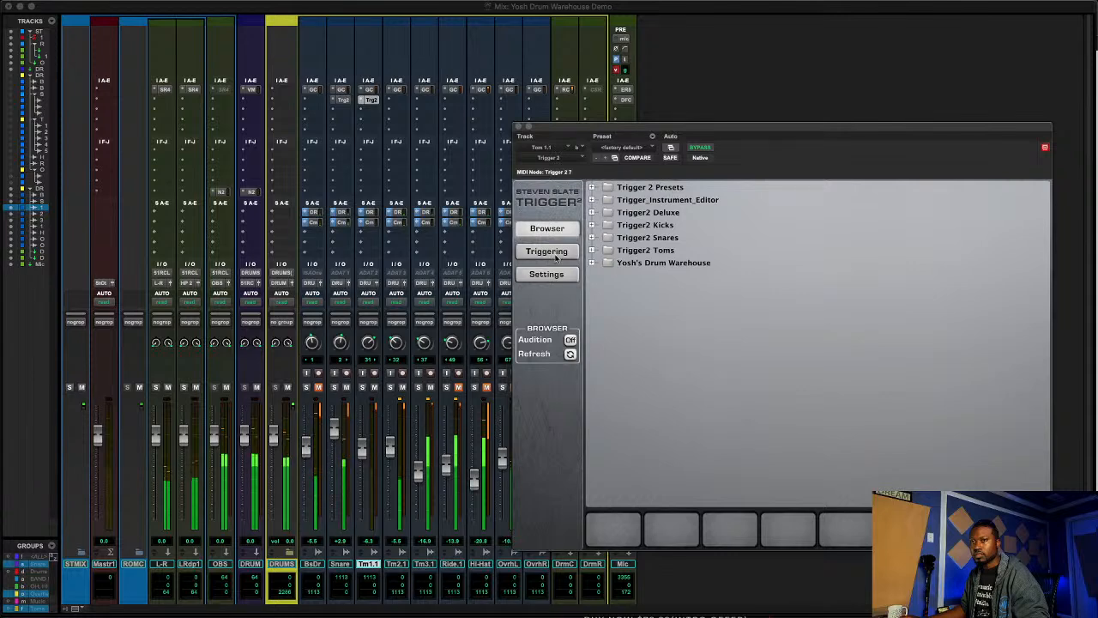
left_click(369, 89)
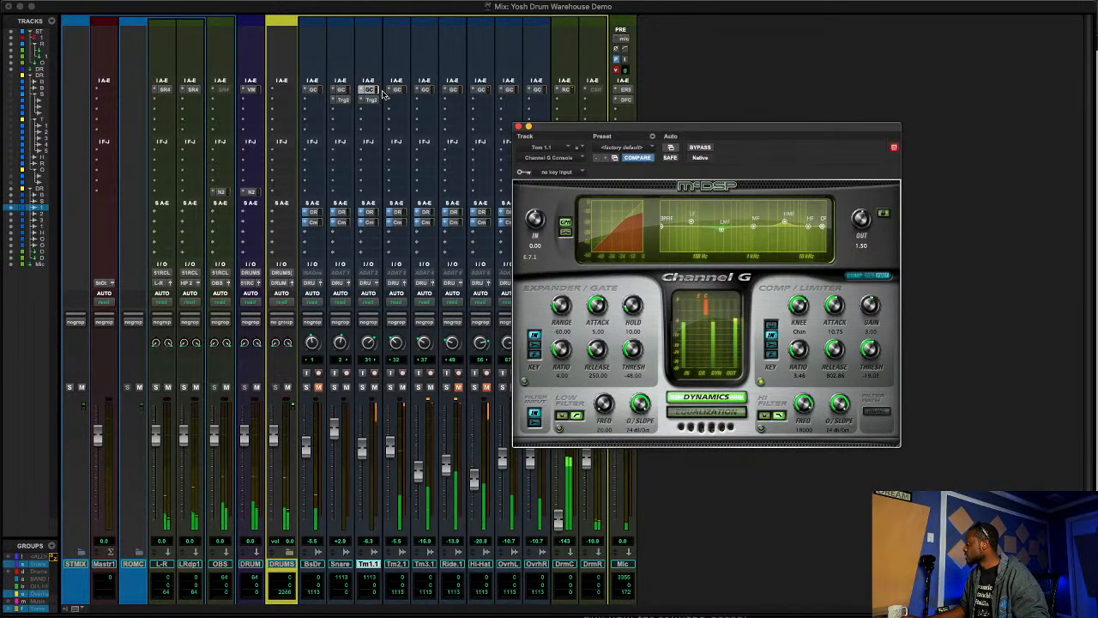
left_click(371, 91, "super")
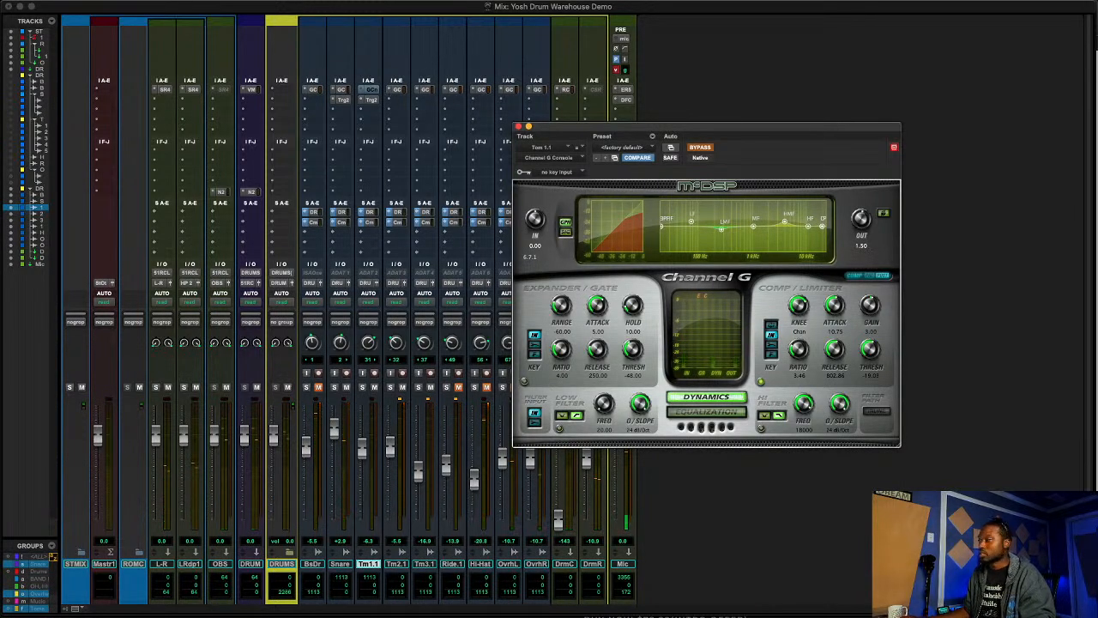
- In Tom 1.1's Trigger 2 browser, expand Yosh's Drum Warehouse, Trigger Files, Yosh's Drum Warehouse and TOMS down to the WFL toms folder
left_click(370, 100)
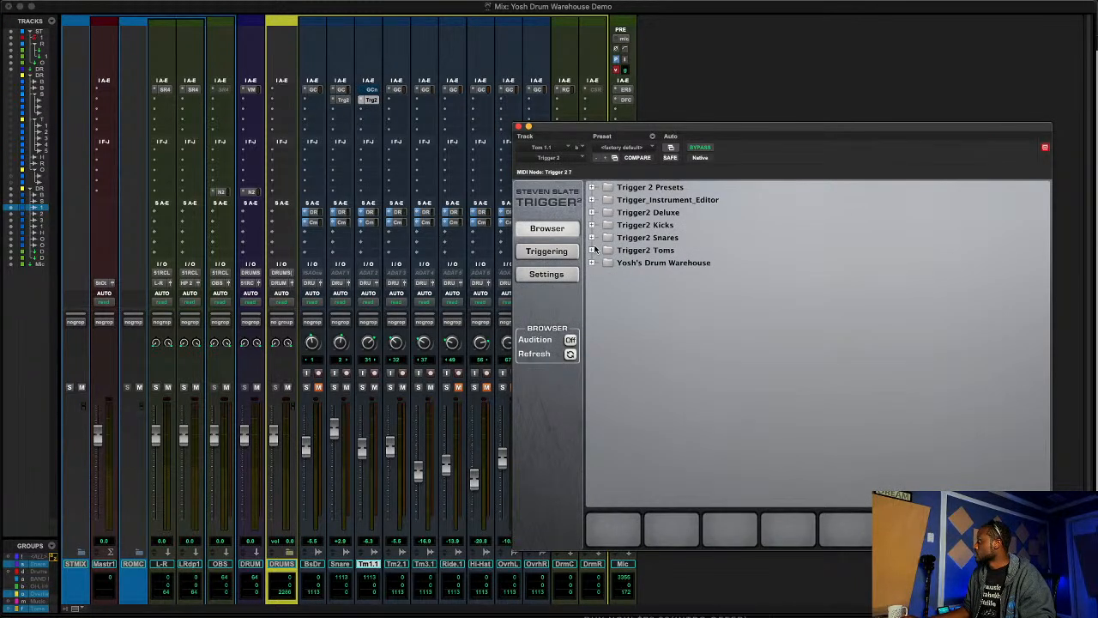
left_click(592, 263)
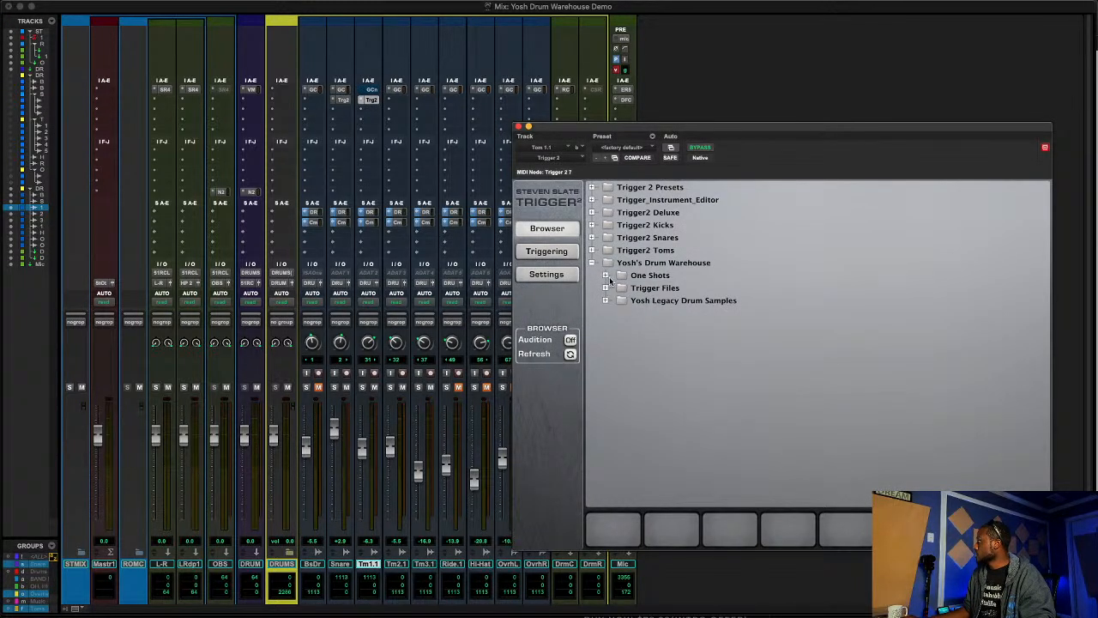
left_click(604, 289)
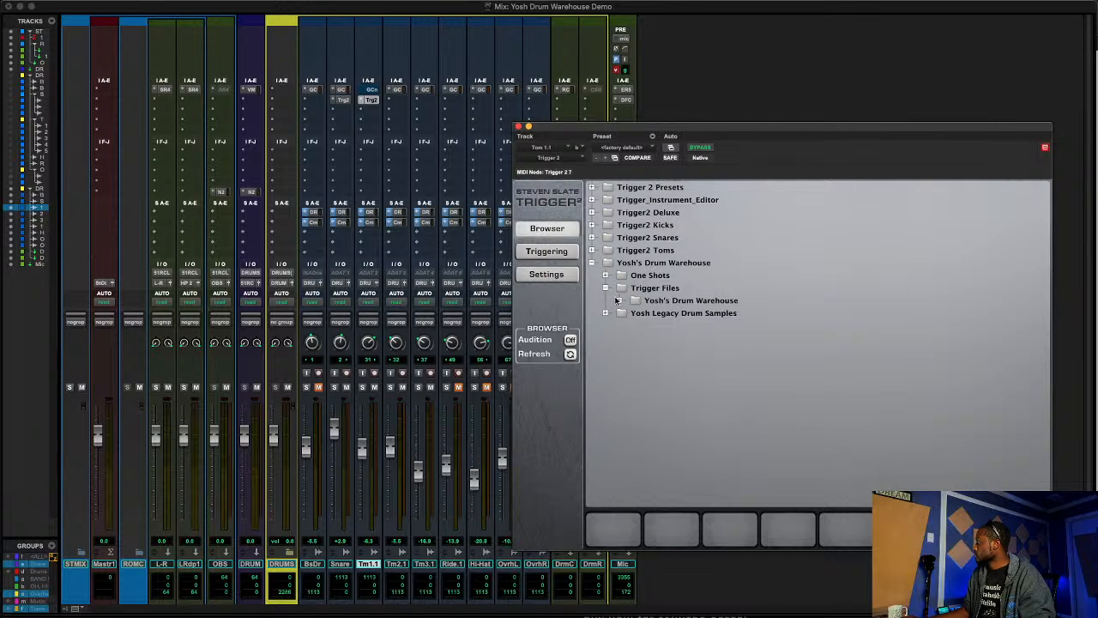
left_click(619, 300)
left_click(633, 351)
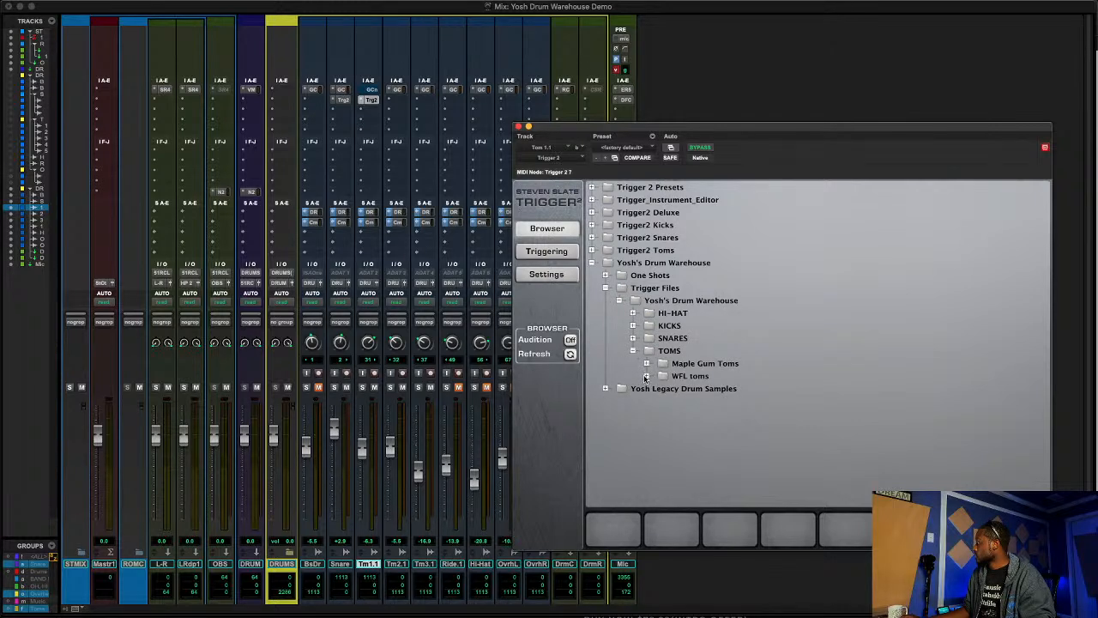
left_click(647, 376)
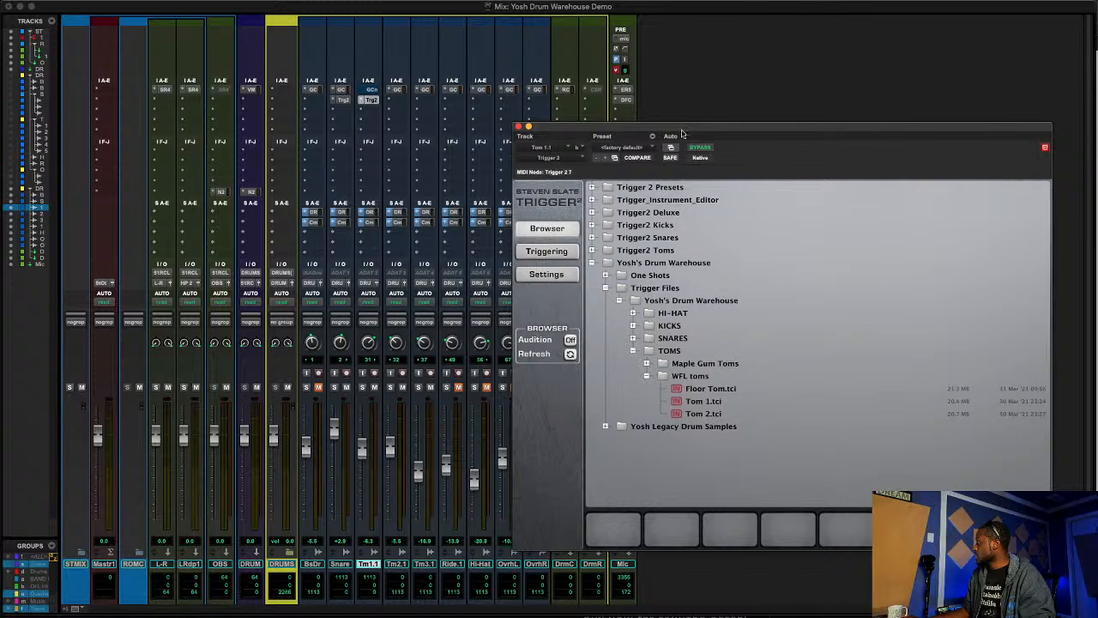
- Load Tom 1.tci from the WFL toms folder into the first sample slot of Tom 1.1's Trigger 2
left_click_drag(682, 135, 593, 83)
left_click(559, 313)
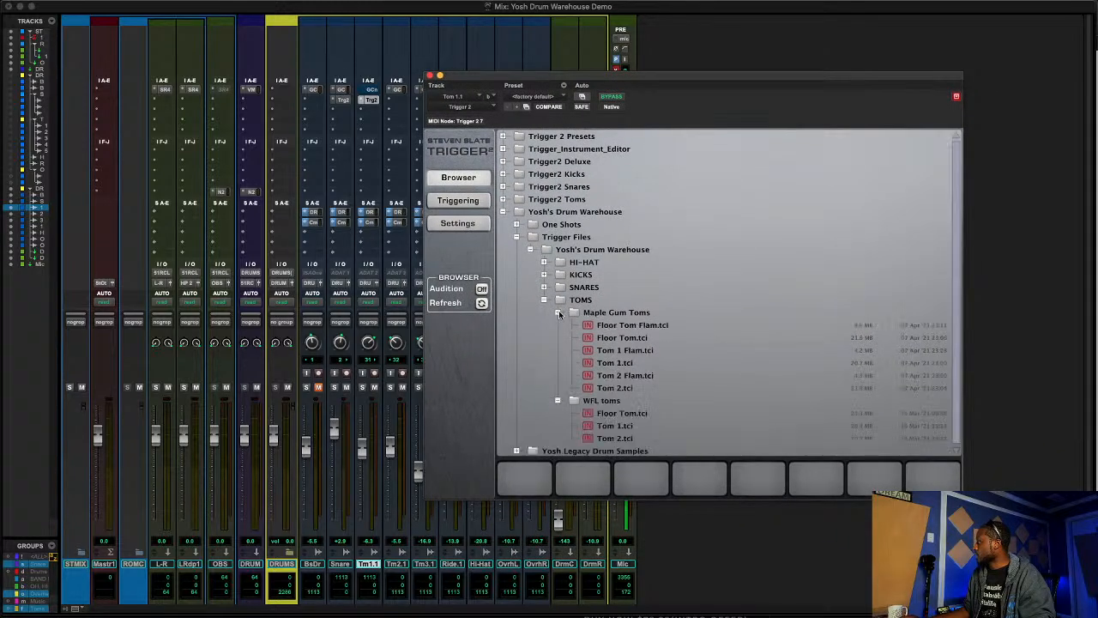
left_click(560, 312)
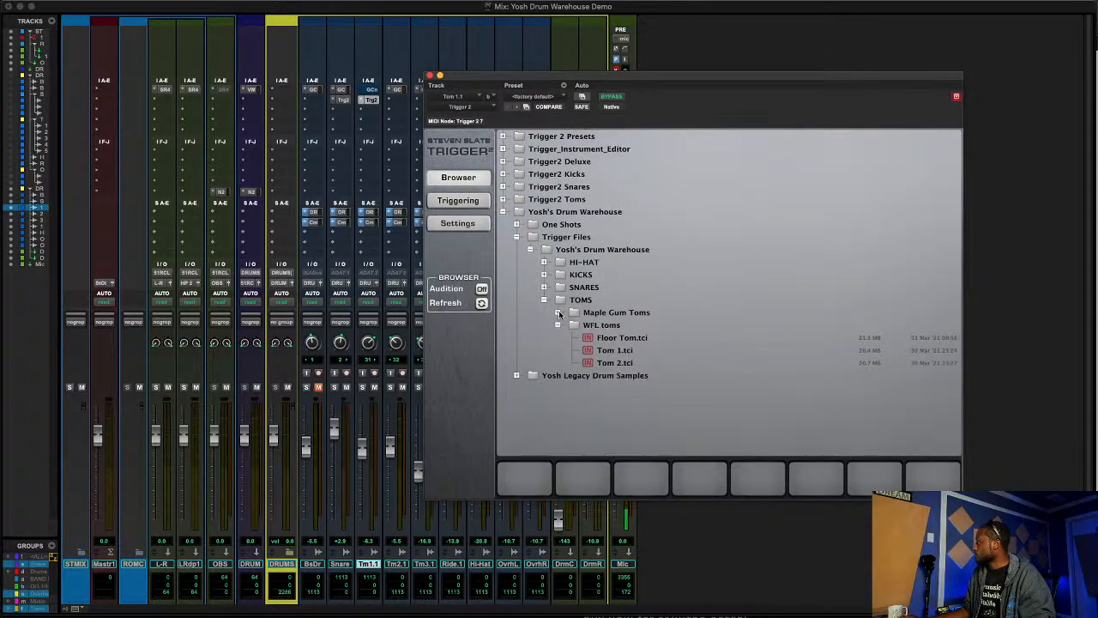
left_click(612, 353)
left_click_drag(596, 354, 515, 479)
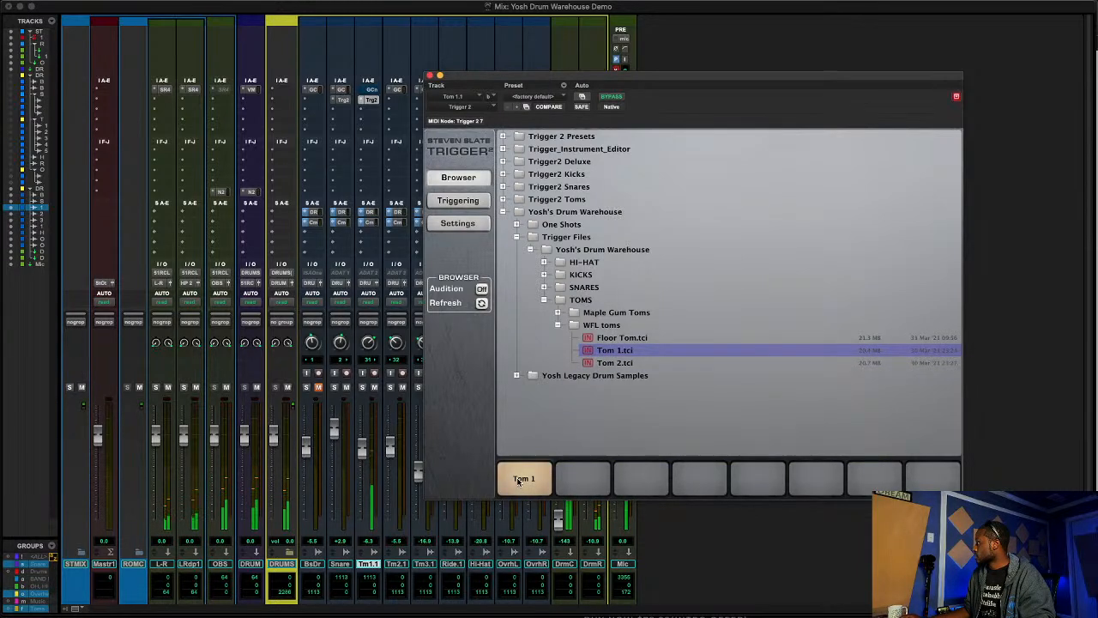
- Mute the Snare track and play the section to check the sample triggering on Tom 1.1
left_click(471, 201)
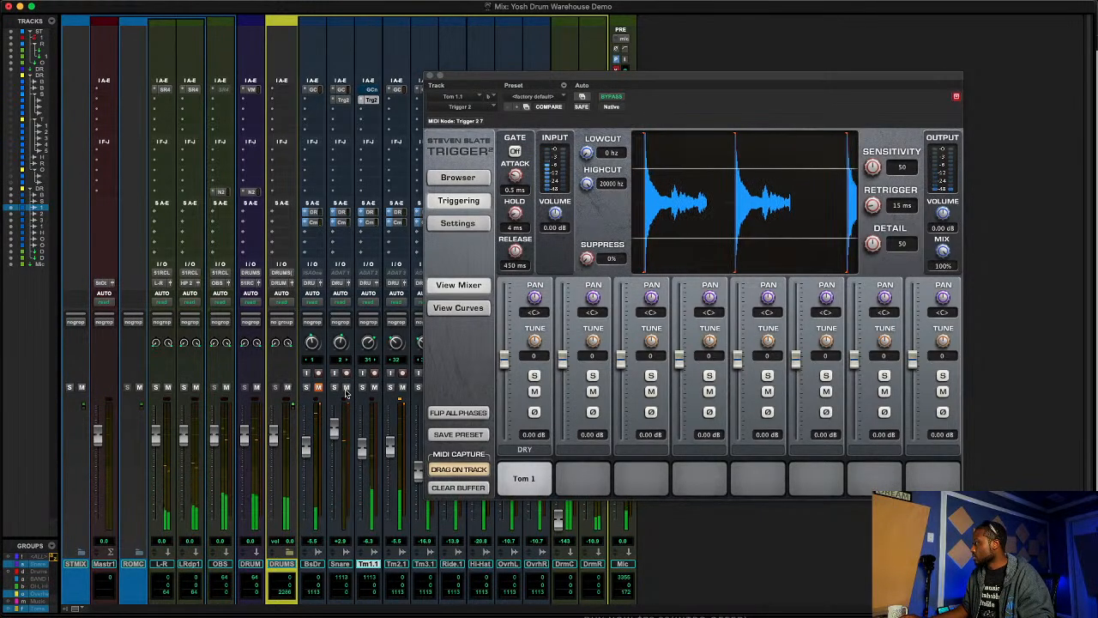
left_click(345, 391)
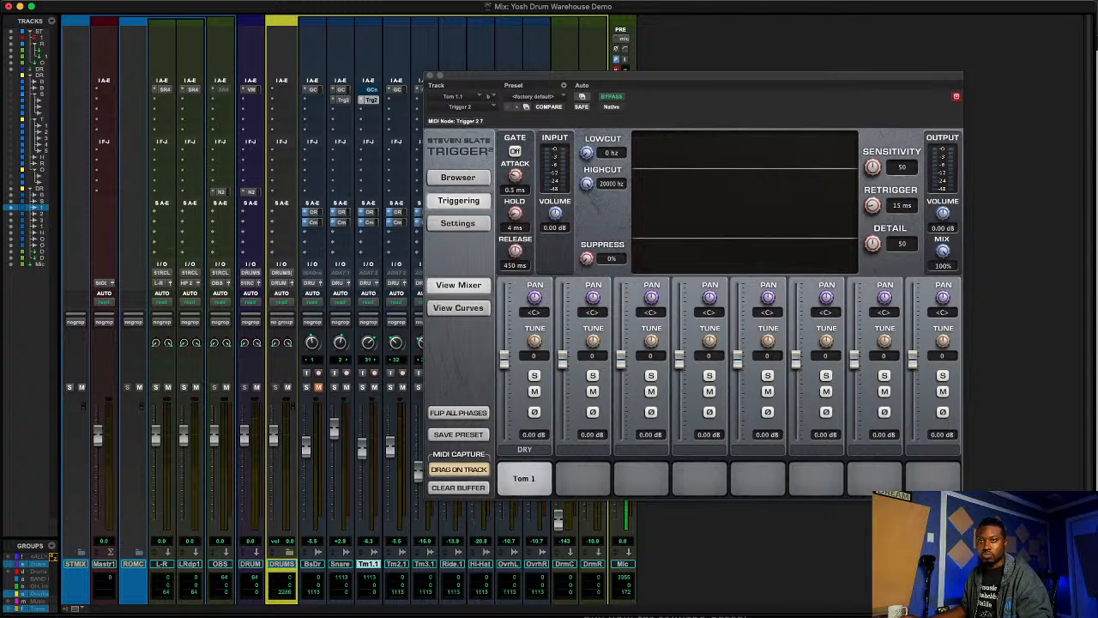
left_click(343, 101)
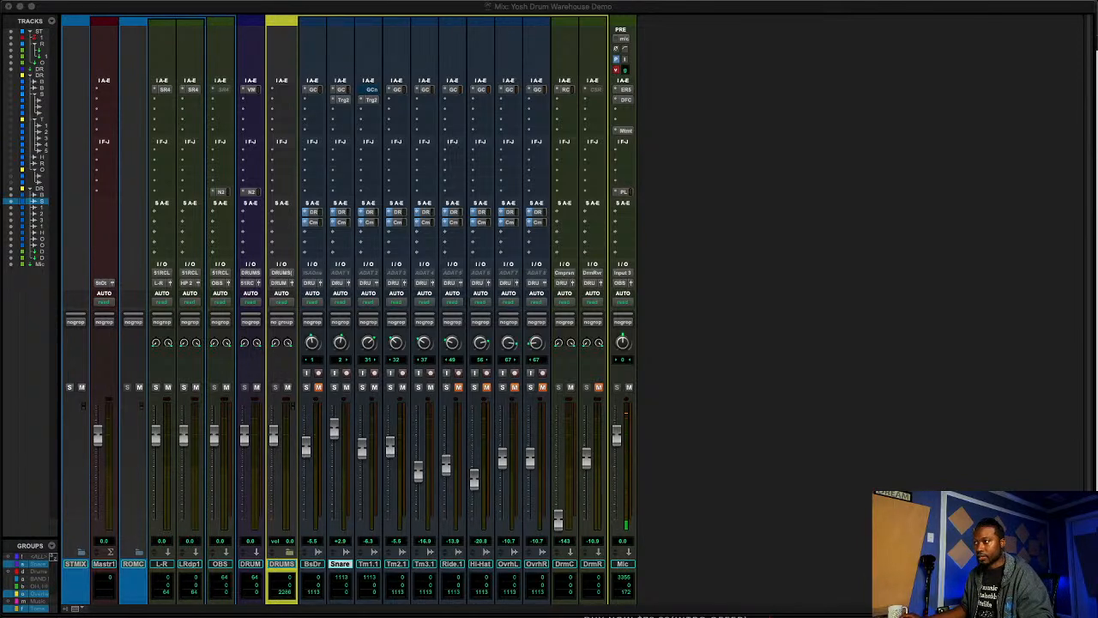
left_click(368, 563)
key("space")
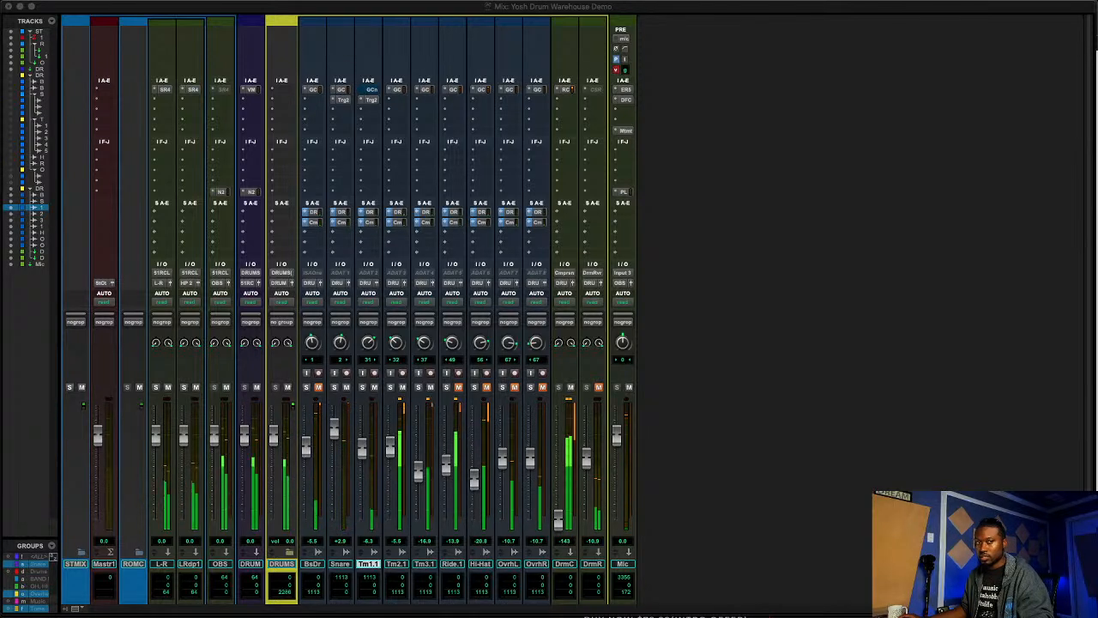
key("space")
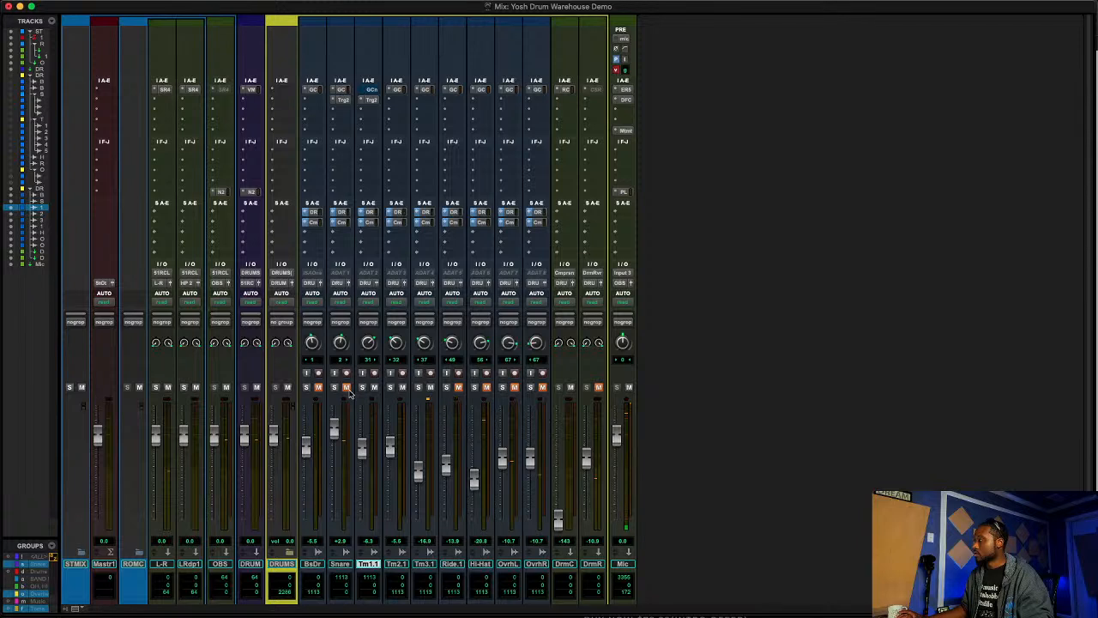
key("space")
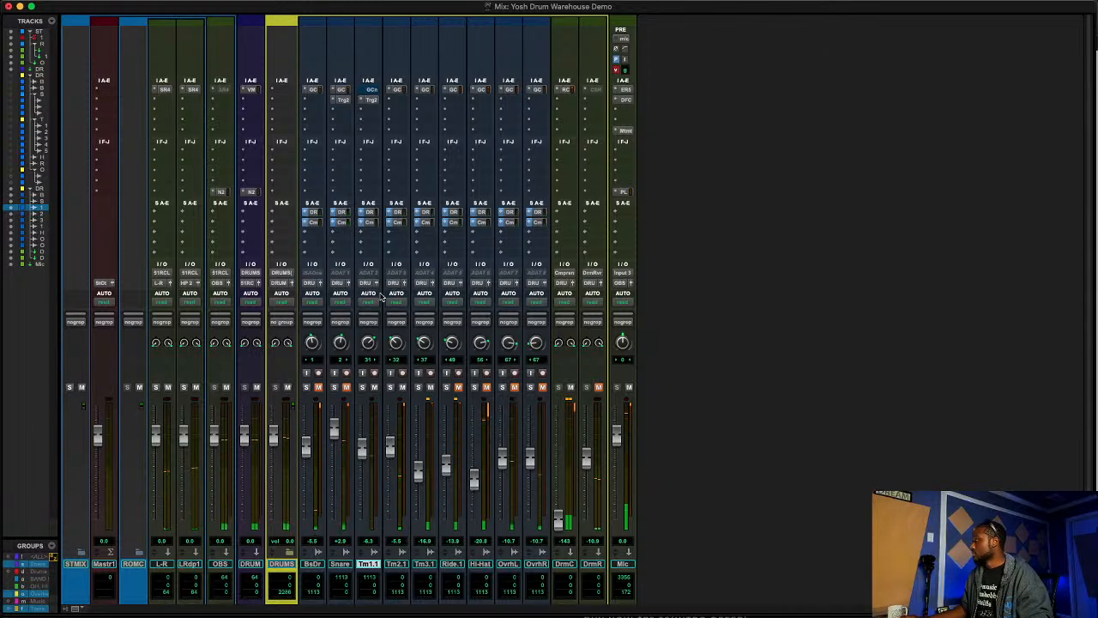
- Copy the Trigger 2 insert from Tom 1.1 to Tom 2.1 and open the copy
left_click(369, 100)
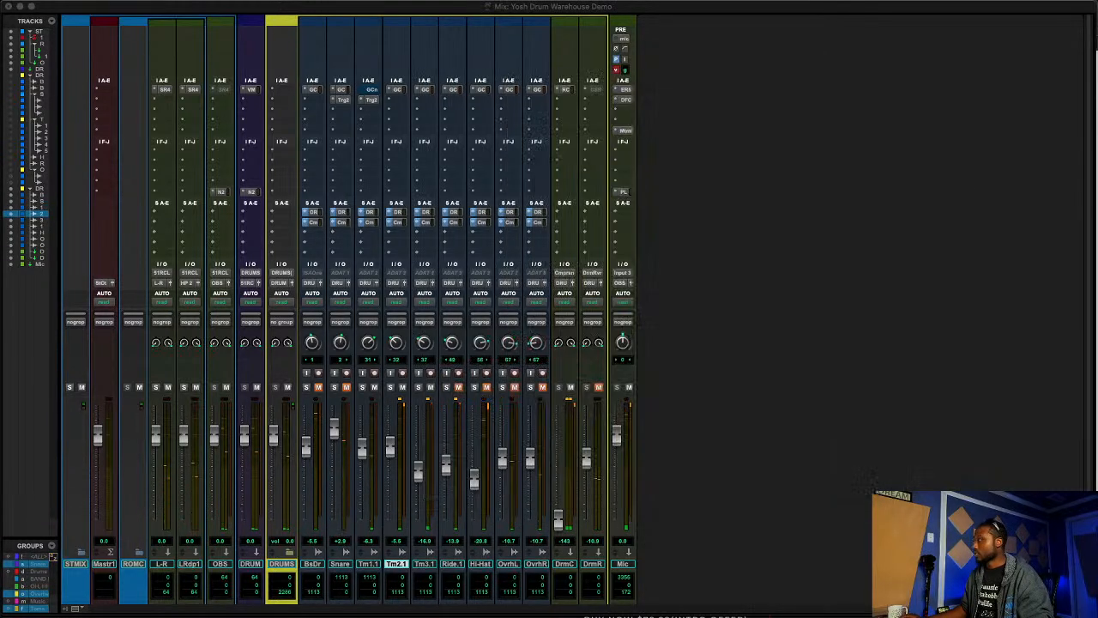
left_click_drag(377, 101, 397, 102)
left_click(396, 100)
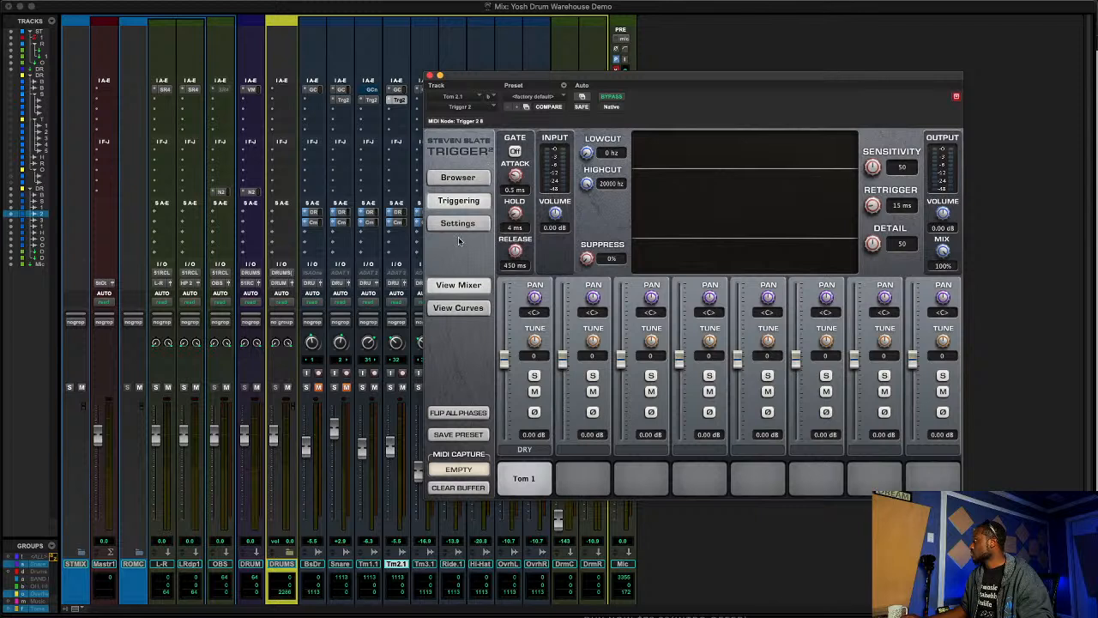
- Replace the sample in Tom 2.1's Trigger 2 with Tom 2.tci from the WFL toms folder
left_click(462, 179)
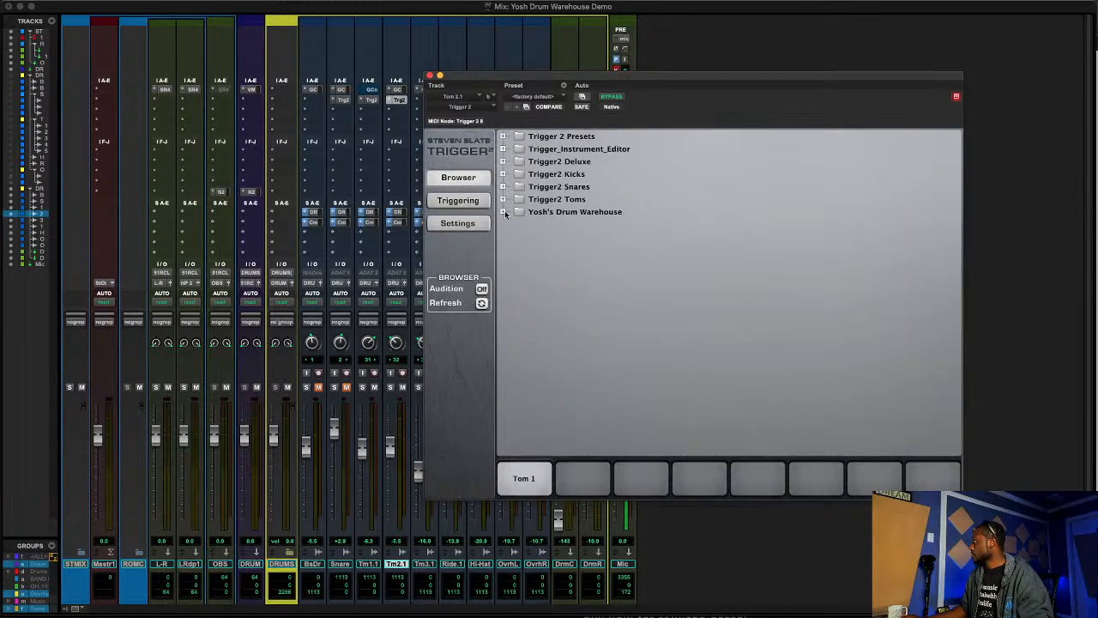
left_click(504, 212)
left_click(516, 237)
left_click(530, 248)
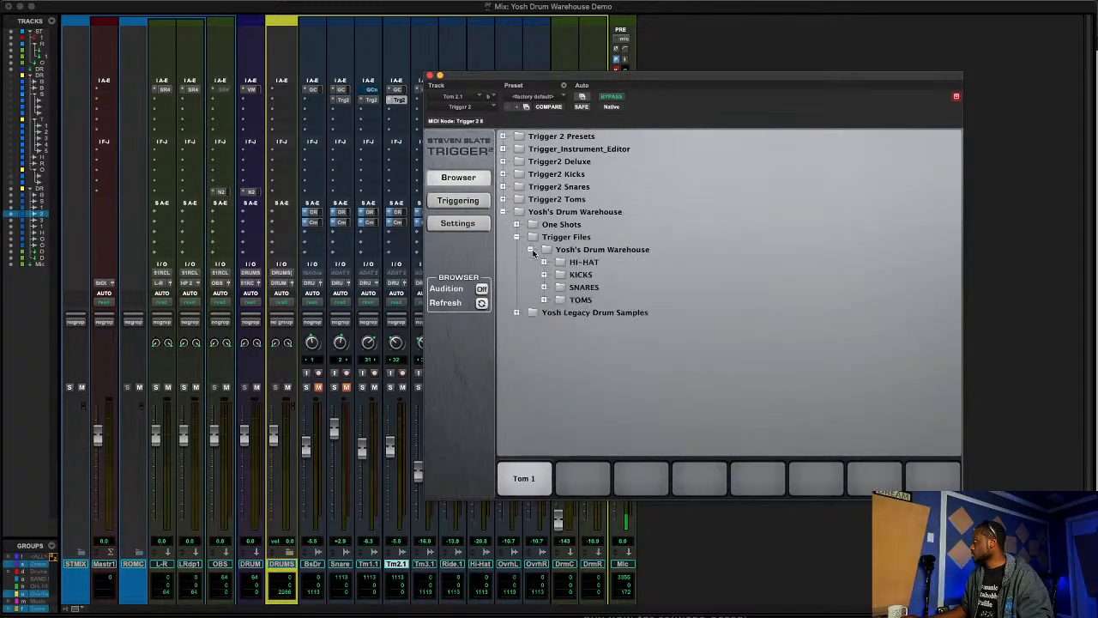
left_click(543, 299)
left_click(557, 326)
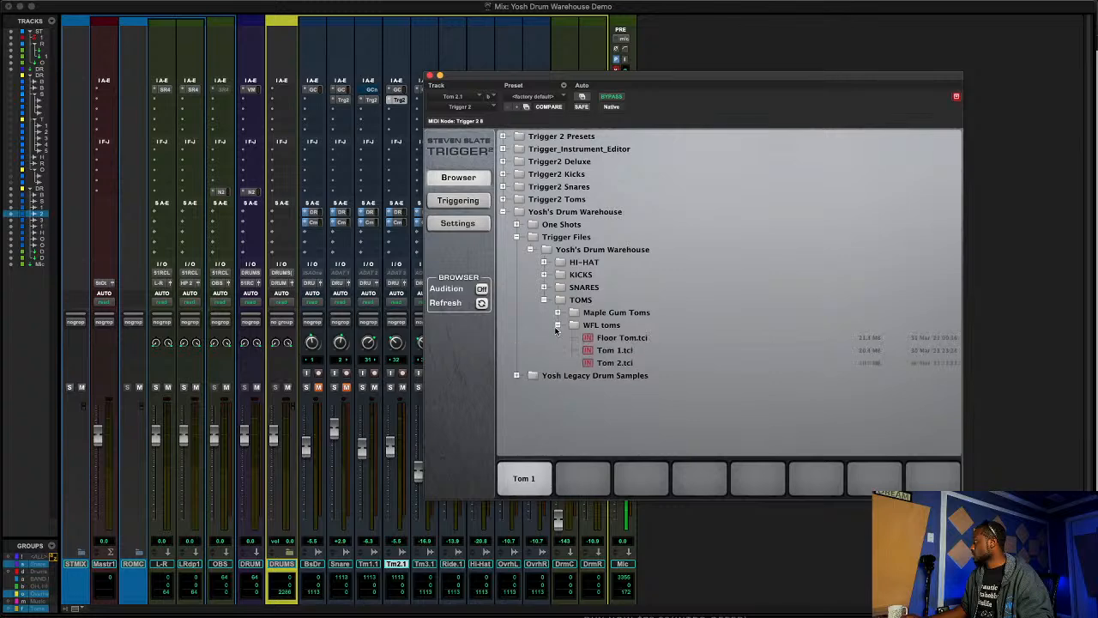
left_click(599, 363)
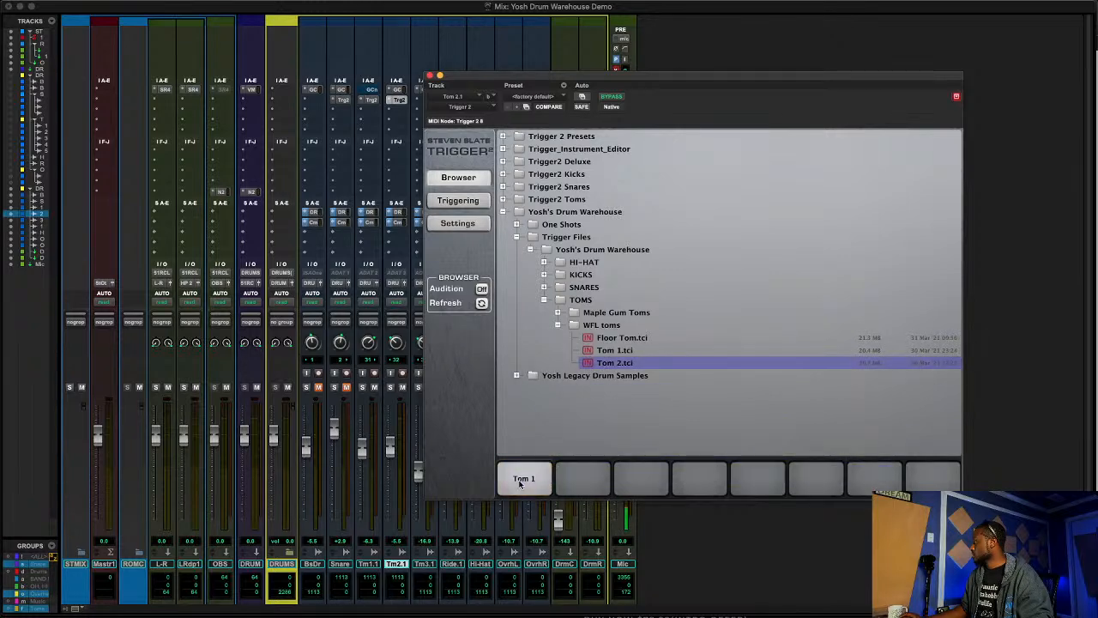
- Copy Trigger 2 to Tom 3.1 and replace its sample with Floor Tom.tci from the WFL toms folder
left_click_drag(481, 83, 406, 115)
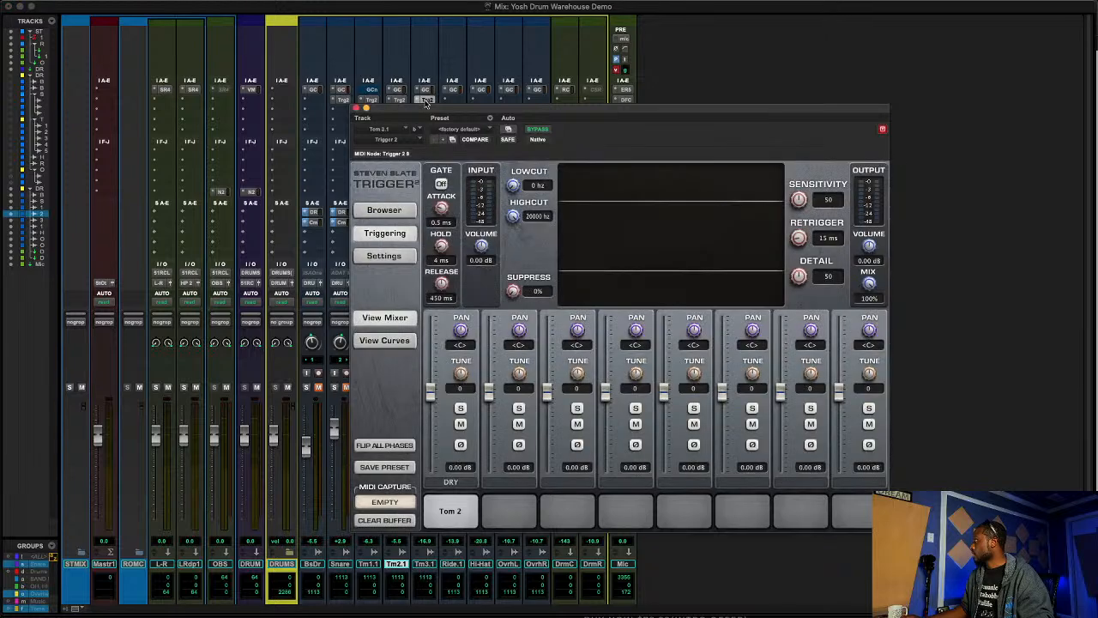
left_click(390, 210)
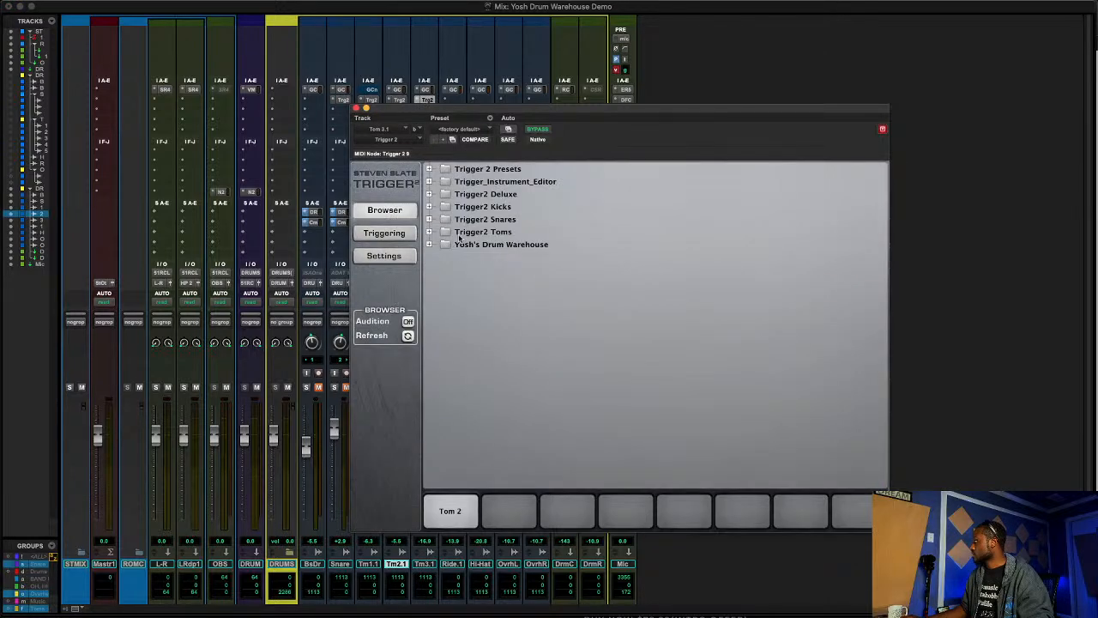
left_click(429, 244)
left_click(442, 270)
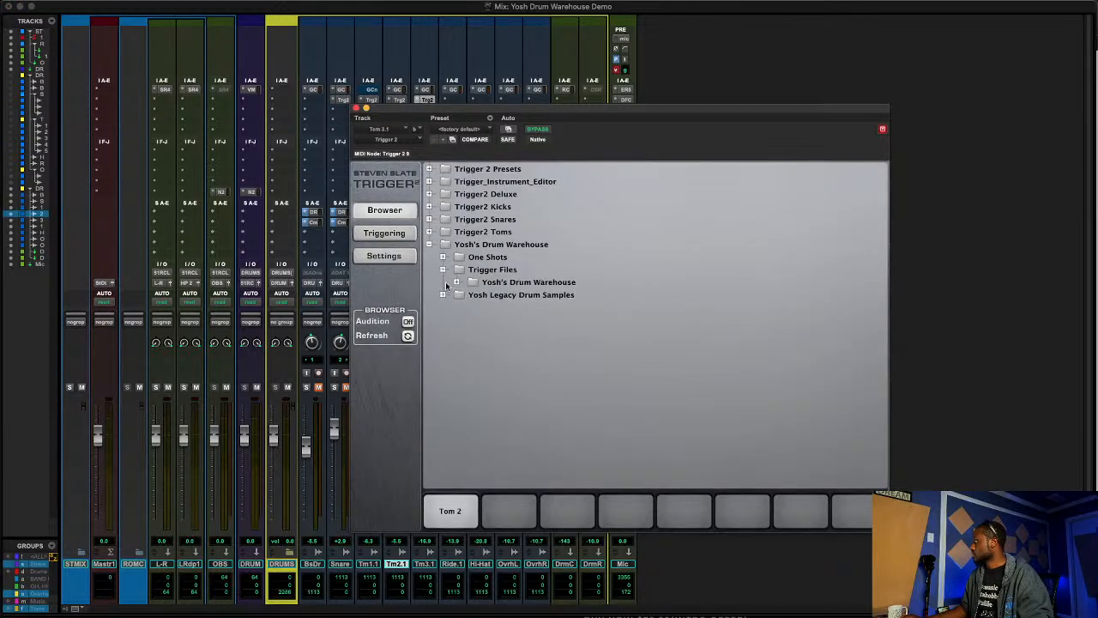
left_click(455, 282)
left_click(469, 332)
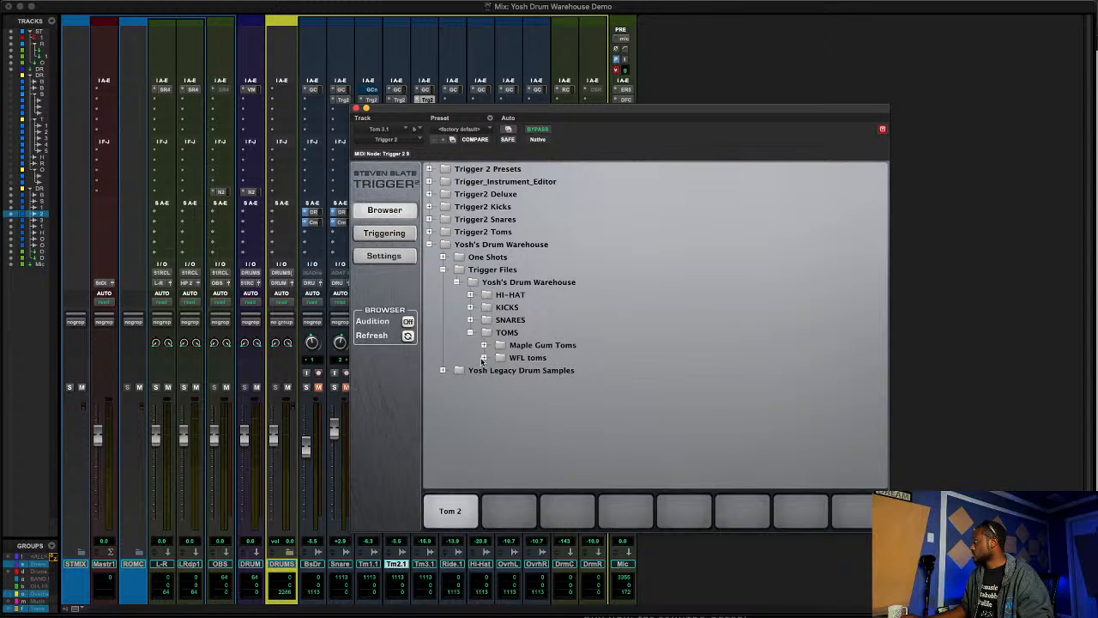
left_click(483, 357)
left_click(531, 371)
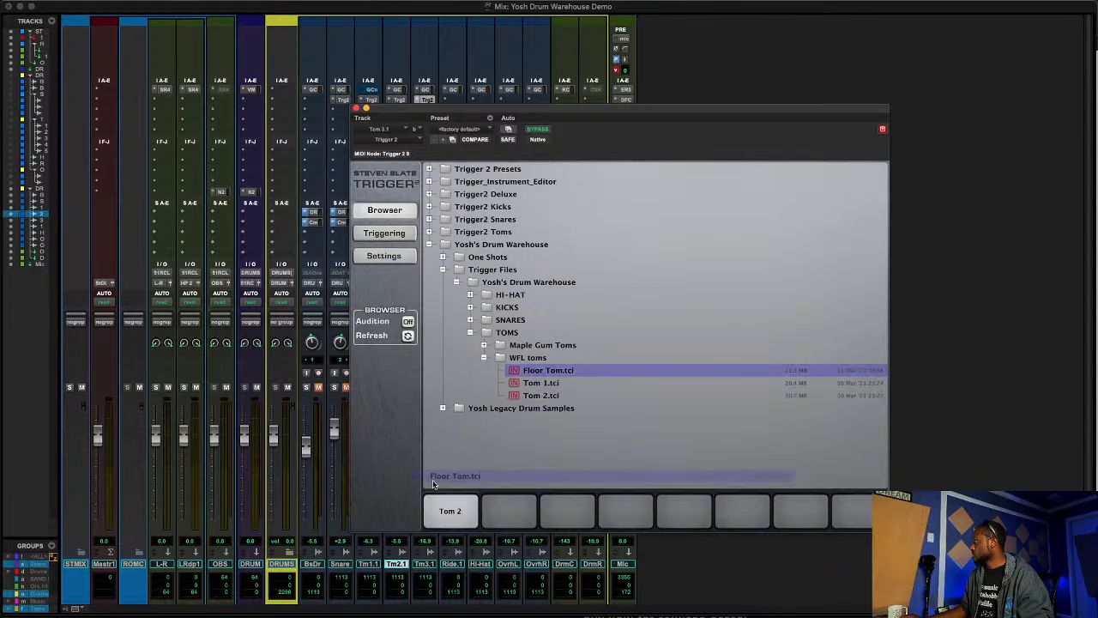
left_click(438, 517)
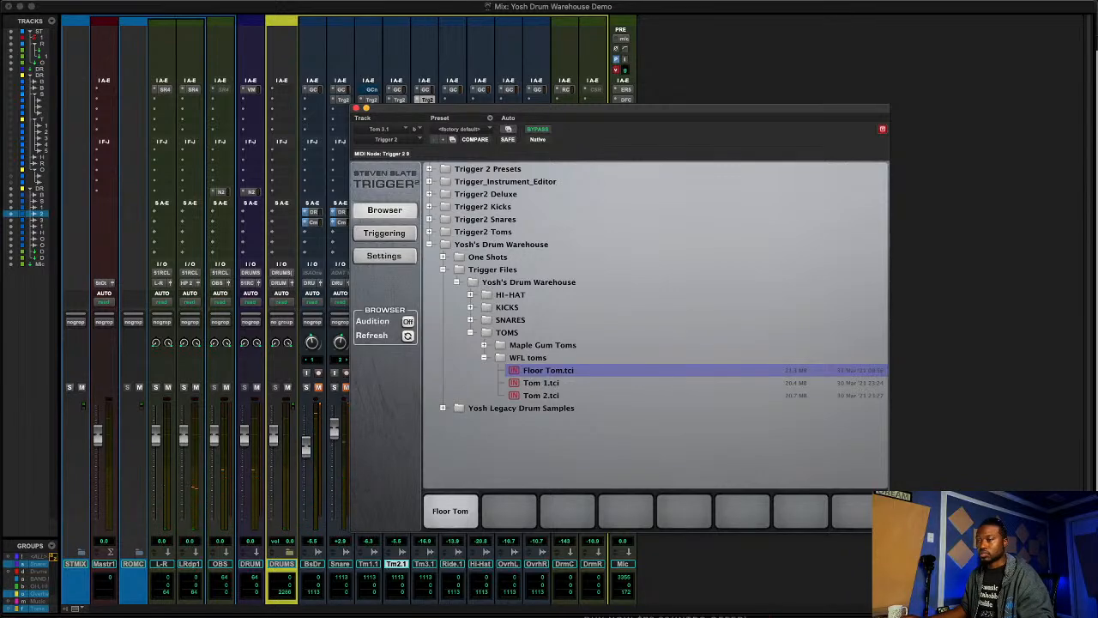
- Set the retrigger time of Tom 3.1's Trigger 2 to 39 ms and play back the floor tom hits
left_click(386, 234)
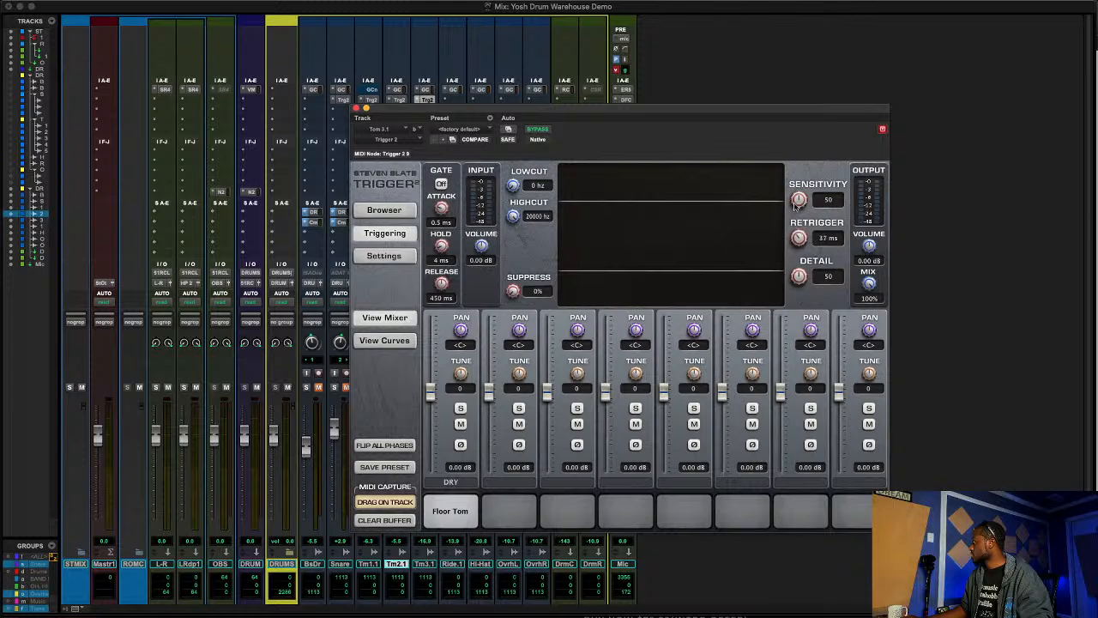
left_click_drag(794, 206, 794, 203)
key("space")
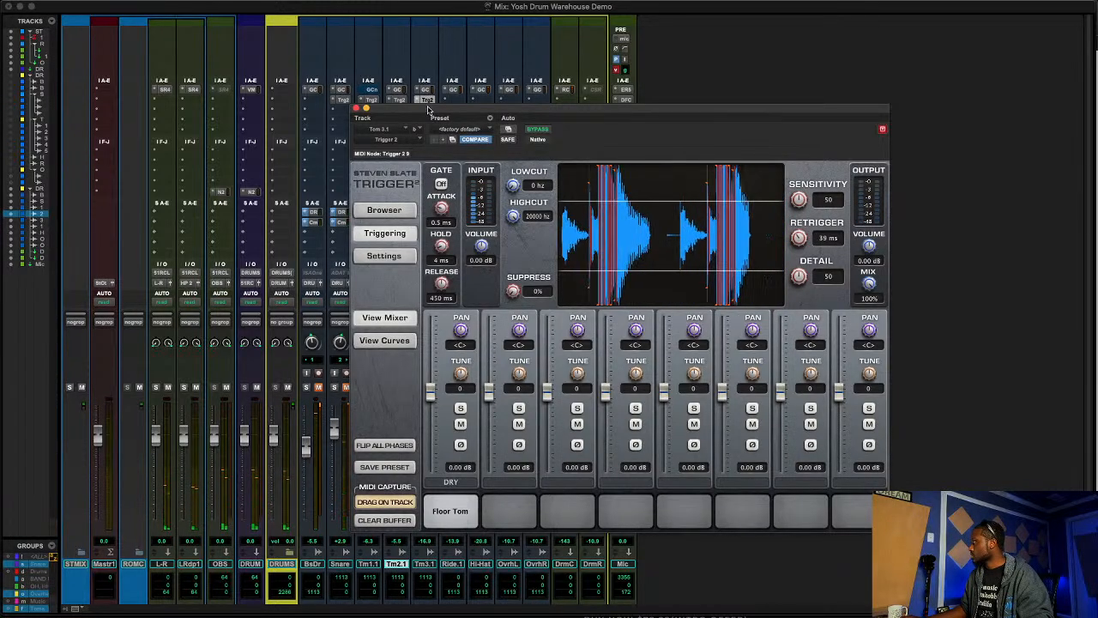
- Bypass Trigger 2 on the three tom tracks, Tom 1.1, Tom 2.1 and Tom 3.1
left_click_drag(428, 110, 591, 152)
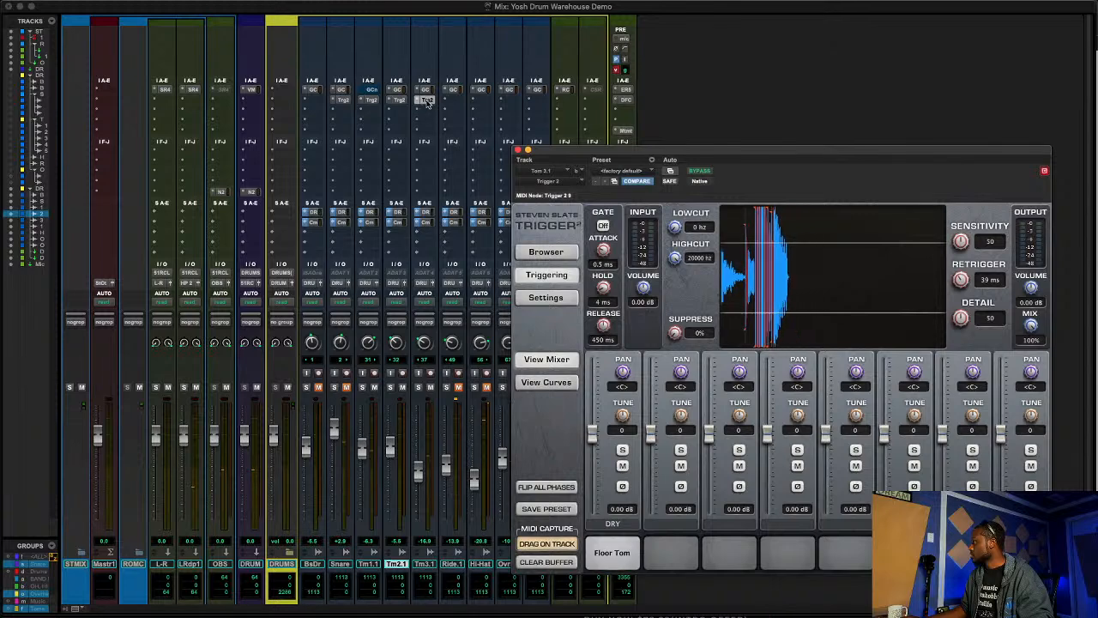
left_click(426, 100, "super")
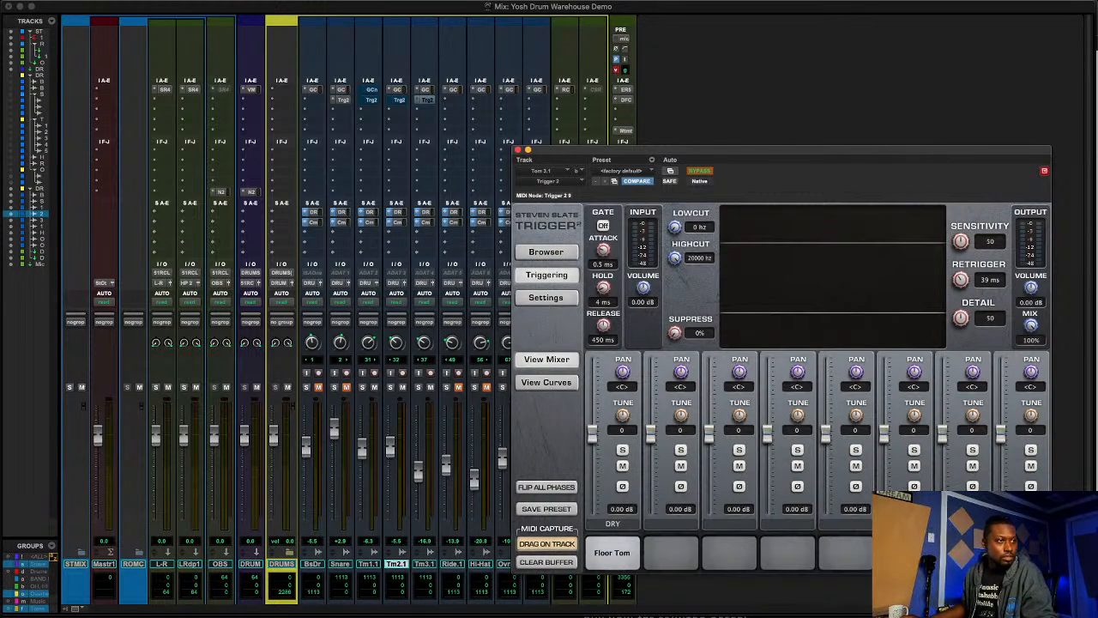
- Play back the tom hits with Trigger 2 bypassed, and re-enable and open Trigger 2 on Tom 3.1
key("space")
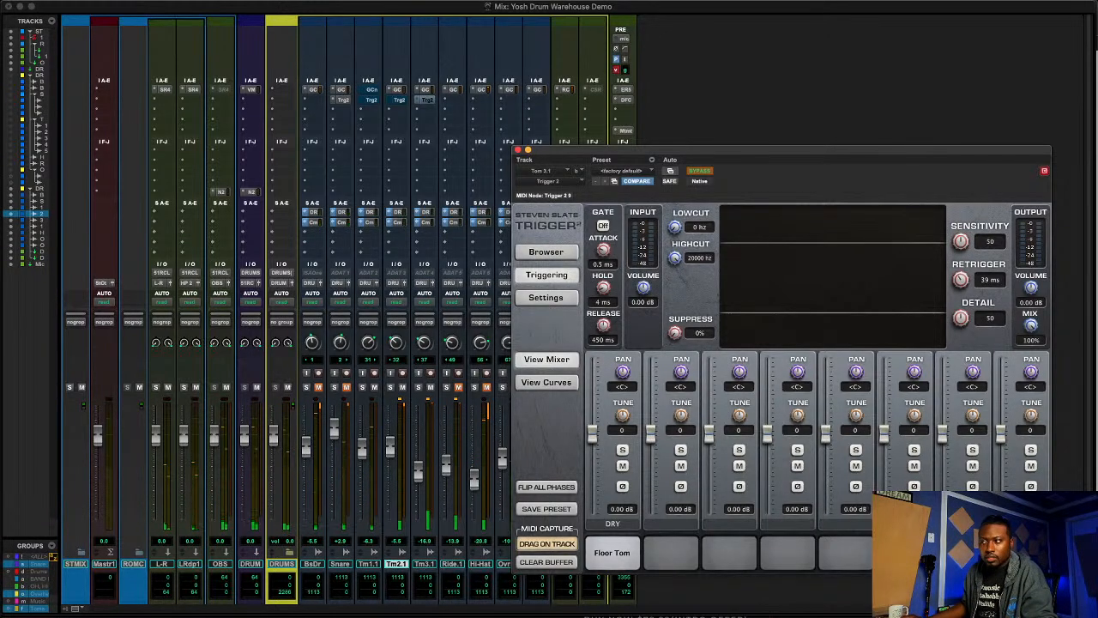
key("space")
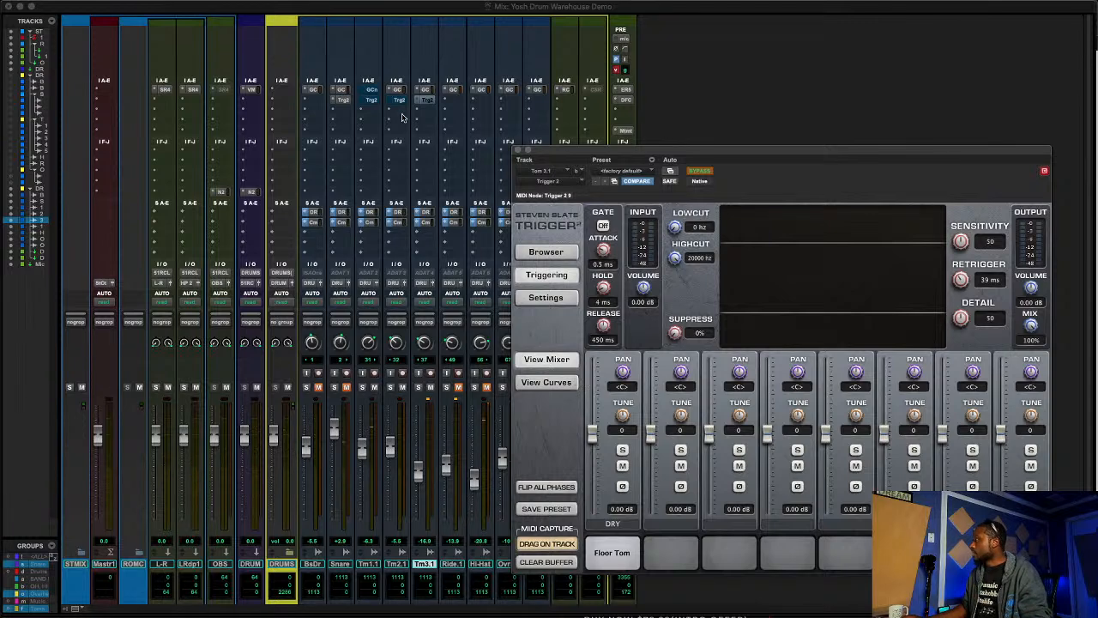
left_click(426, 101)
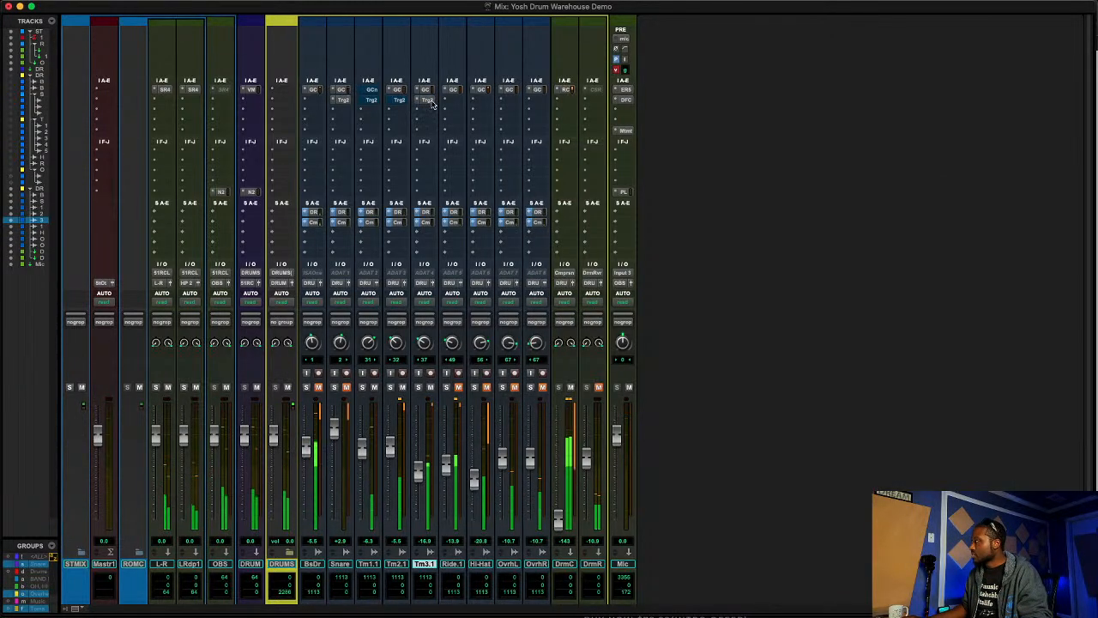
left_click(426, 101)
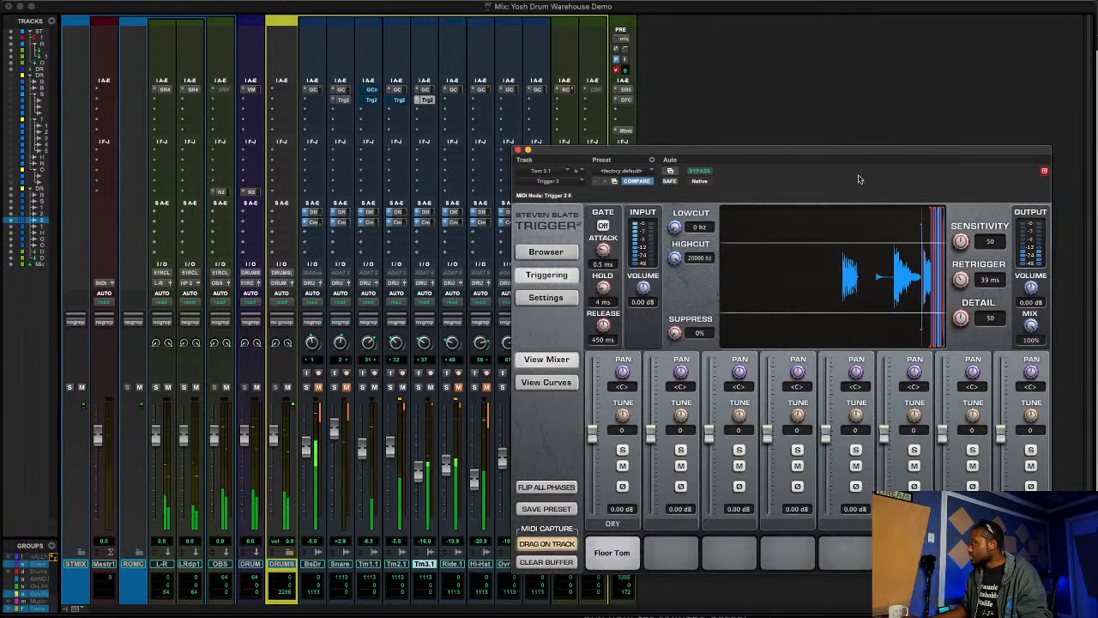
left_click_drag(876, 152, 627, 117)
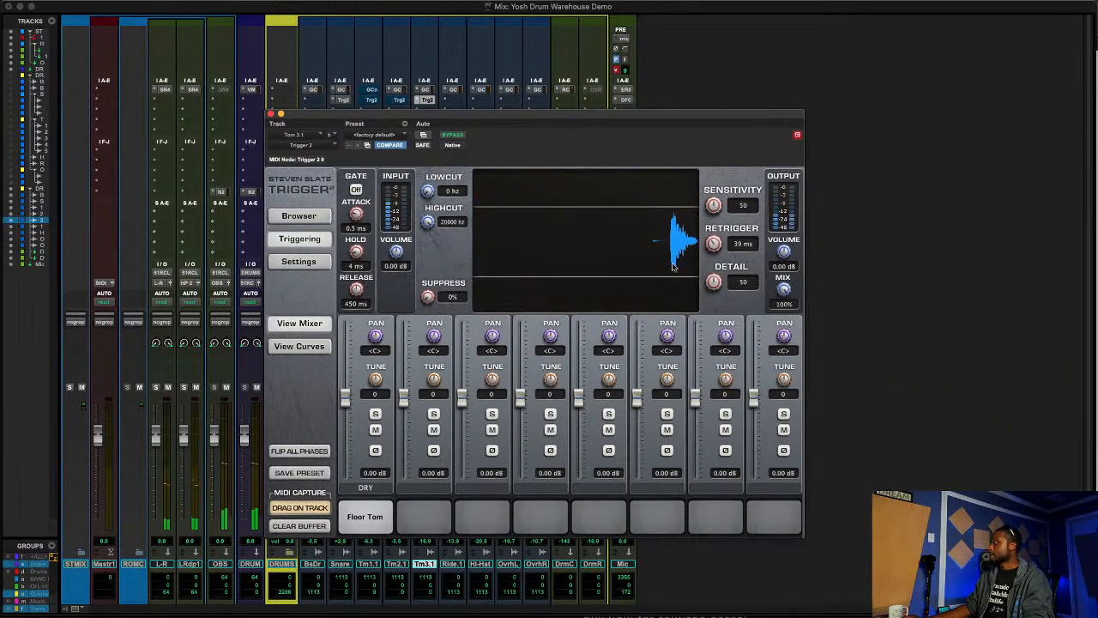
- Set Tom 3.1's Trigger 2 to a sensitivity of 10, a retrigger time of 84 ms and a detail of 55 during playback
left_click_drag(713, 248, 713, 203)
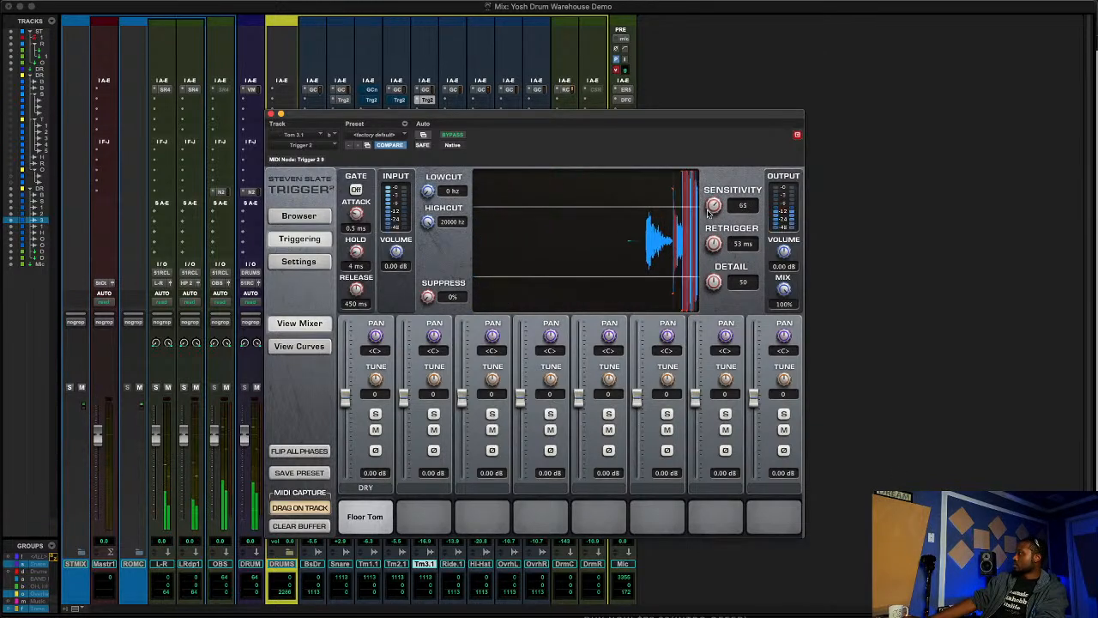
left_click_drag(707, 212, 715, 206)
left_click_drag(714, 284, 713, 281)
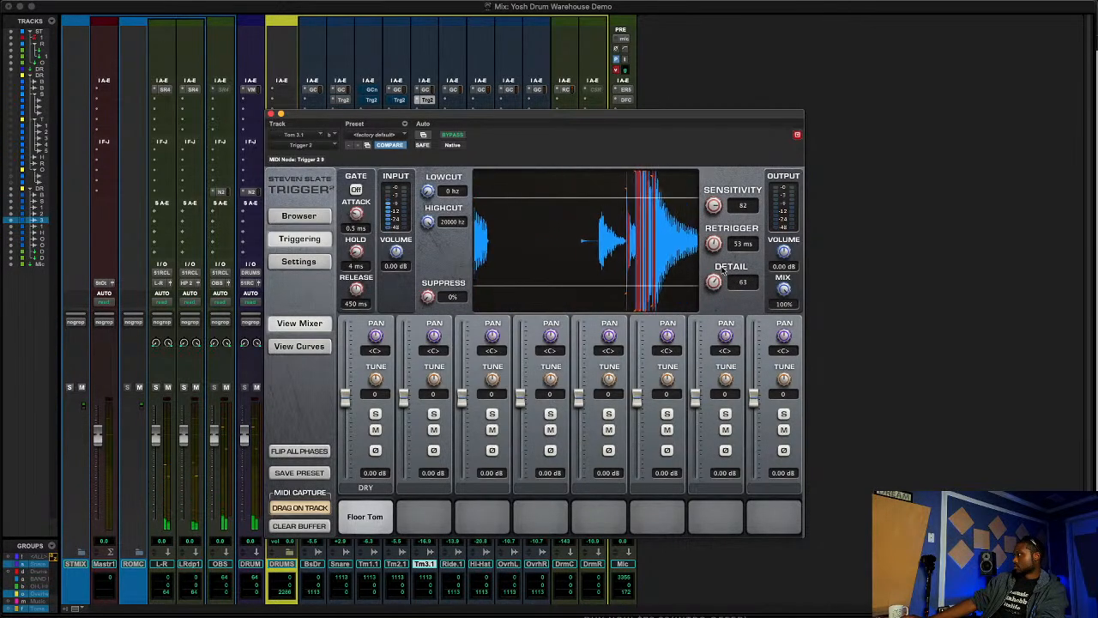
left_click_drag(717, 247, 713, 251)
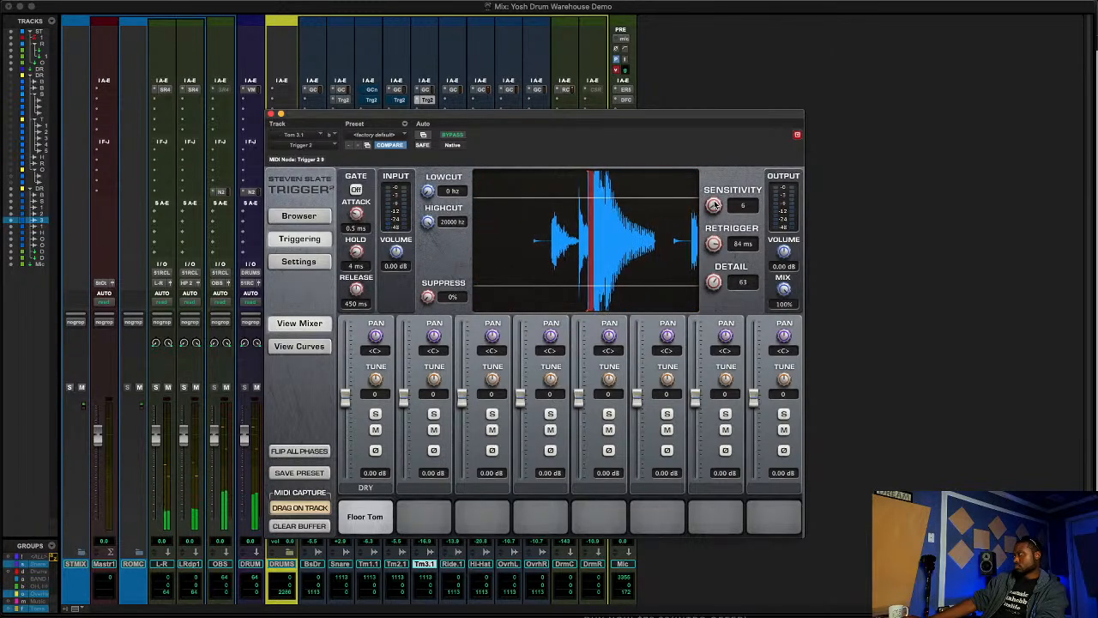
mouse_move(714, 205)
left_mouse_down()
mouse_move(713, 225)
mouse_move(713, 206)
left_mouse_up()
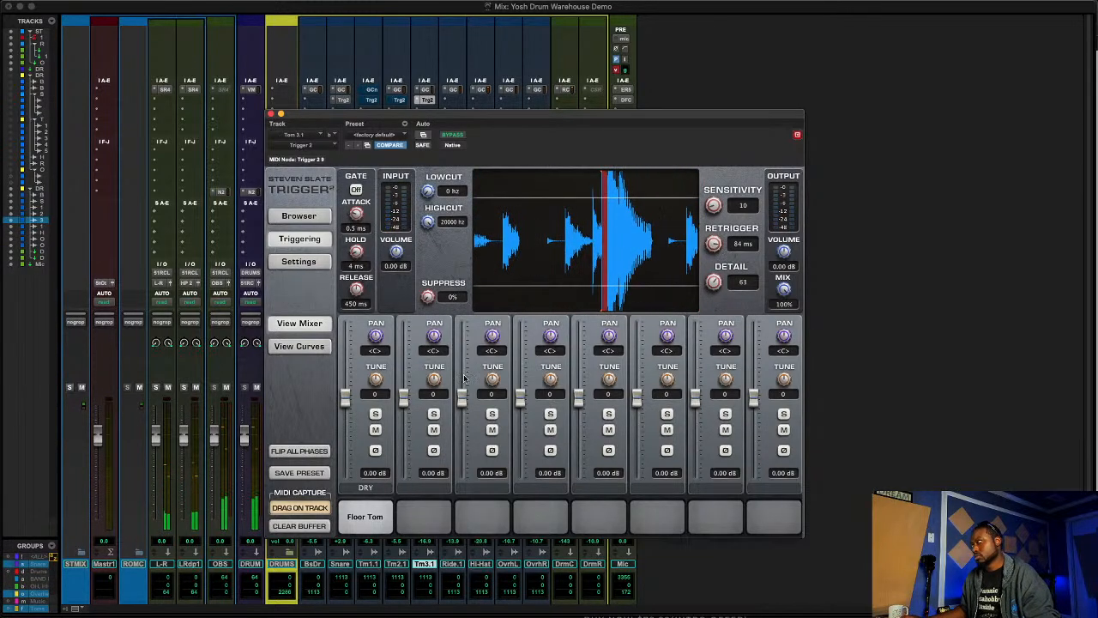
left_click(365, 517)
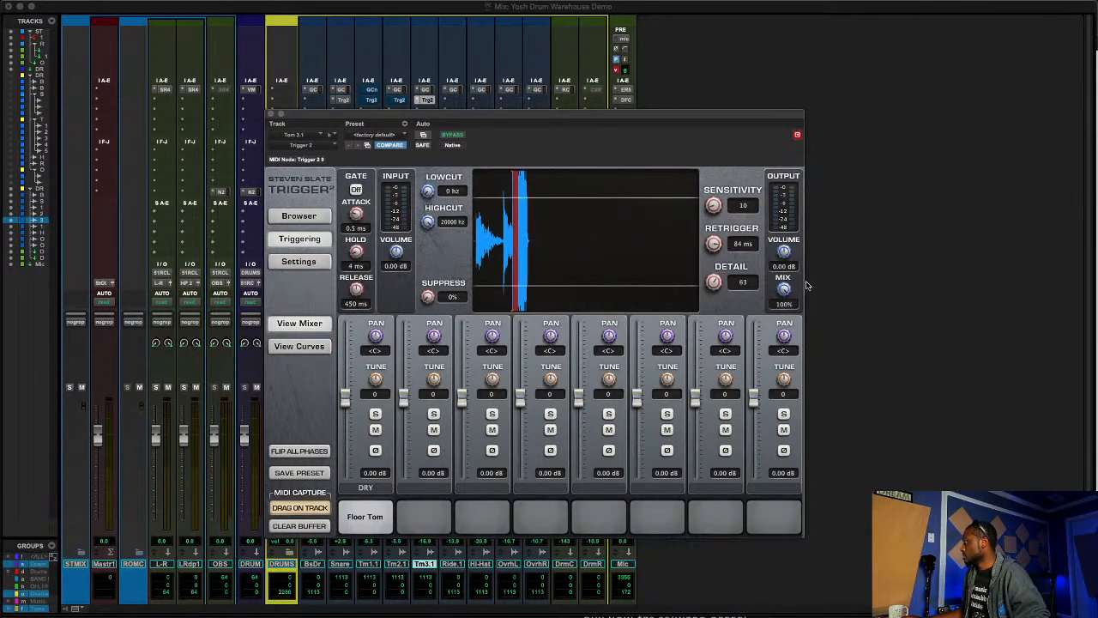
left_click_drag(712, 283, 707, 295)
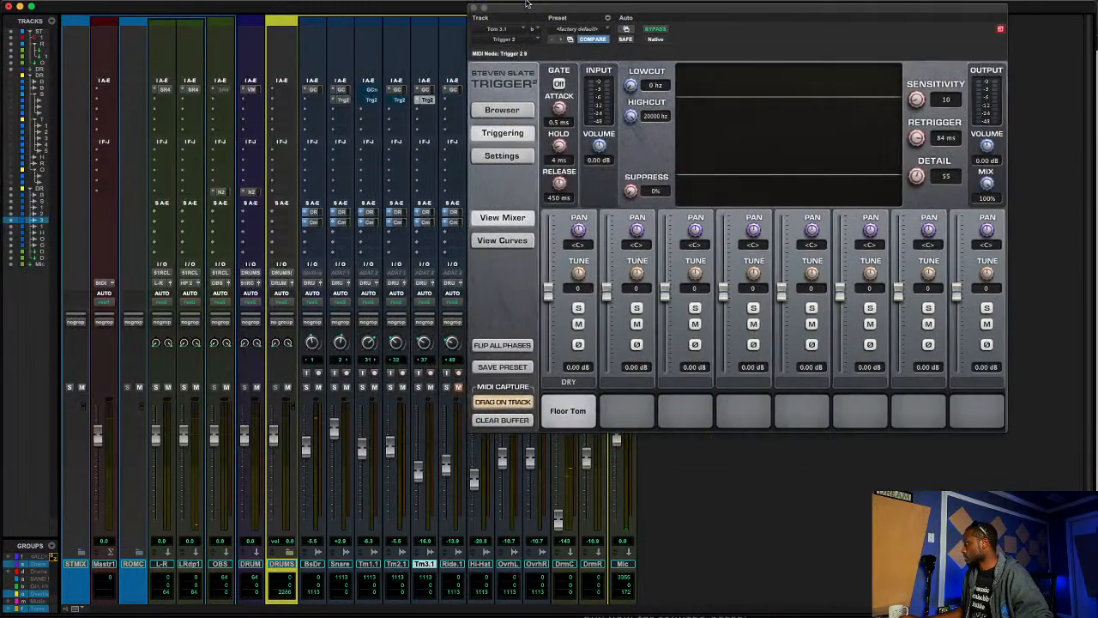
- Raise the Tom 3.1 track's volume to -2.0 dB while playing back the floor tom hits
left_click_drag(527, 4, 614, 6)
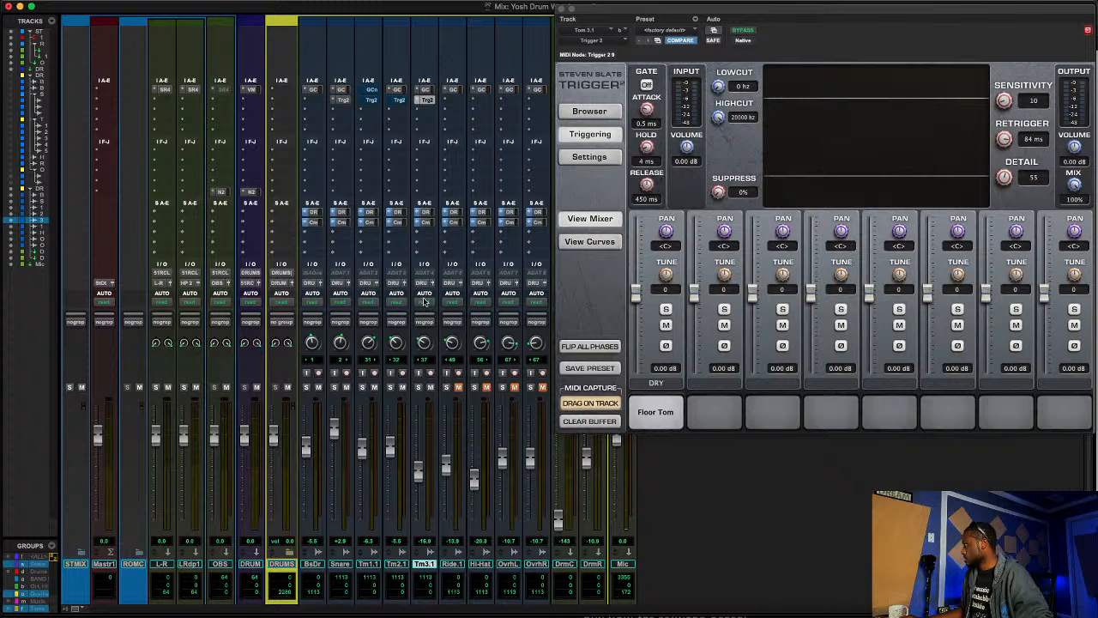
left_click_drag(418, 470, 418, 443)
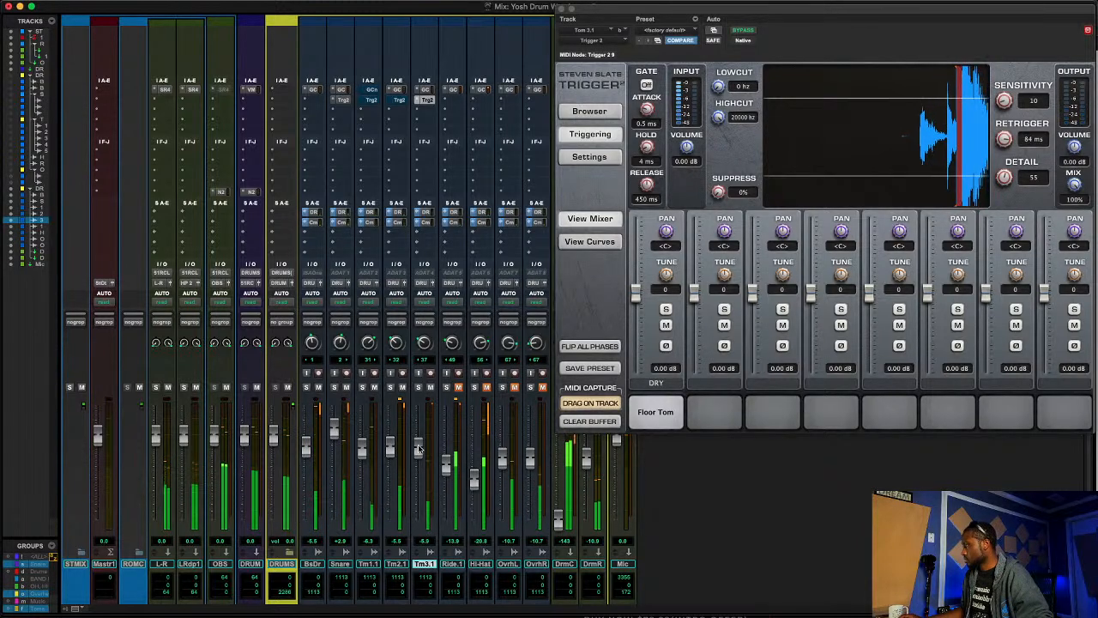
left_click_drag(419, 447, 420, 440)
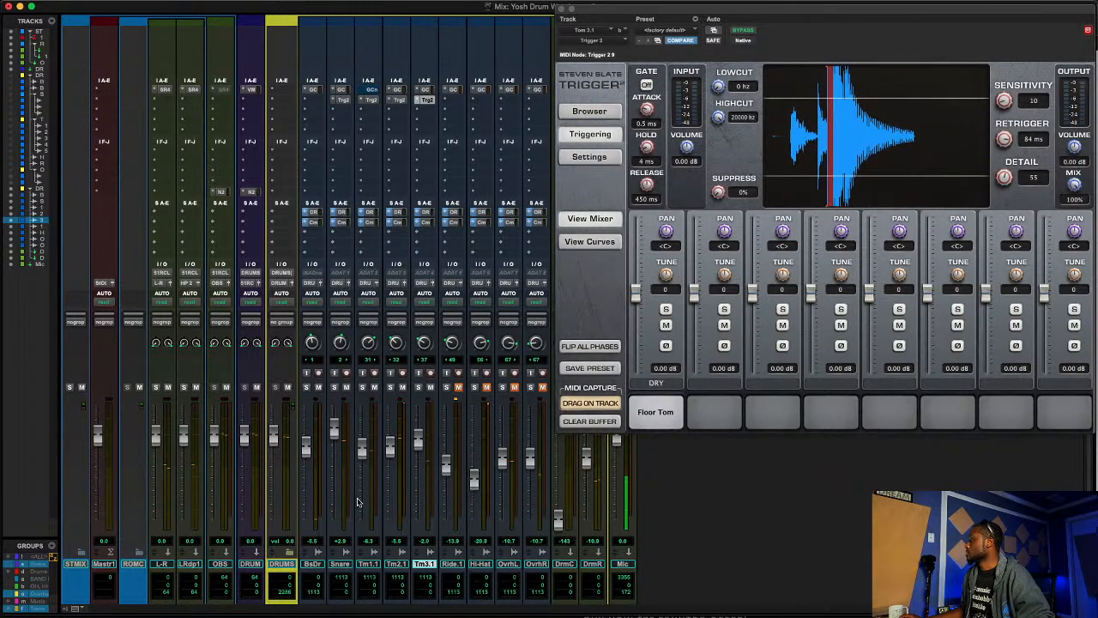
- Check Trigger 2 on Tom 1.1 and set the mix of Tom 2.1's Trigger 2 to 38%
left_click(374, 101)
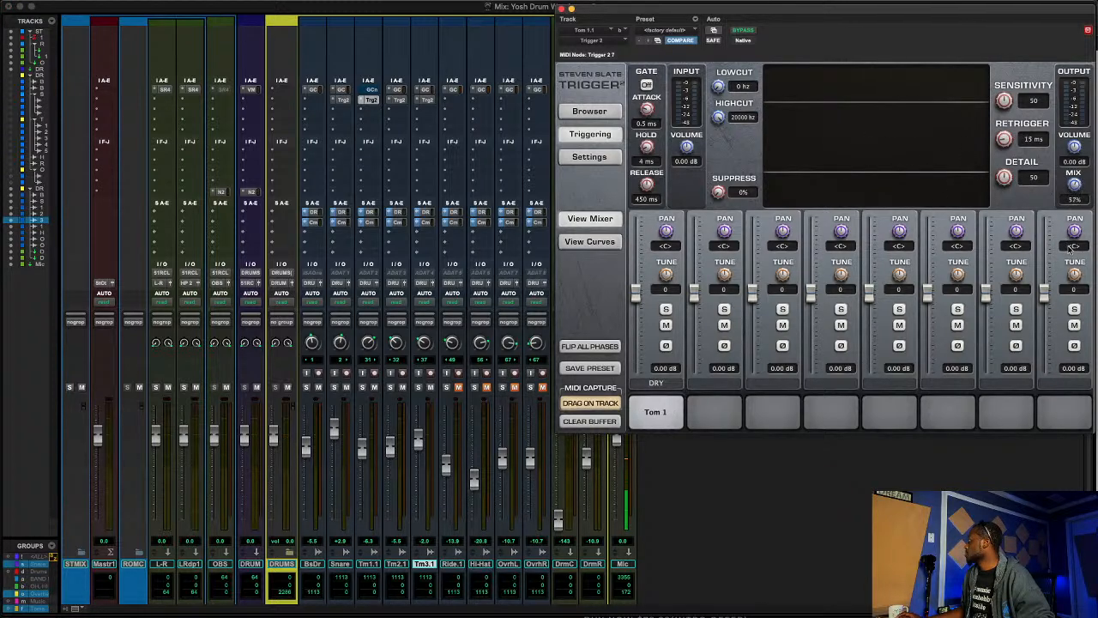
left_click(400, 100)
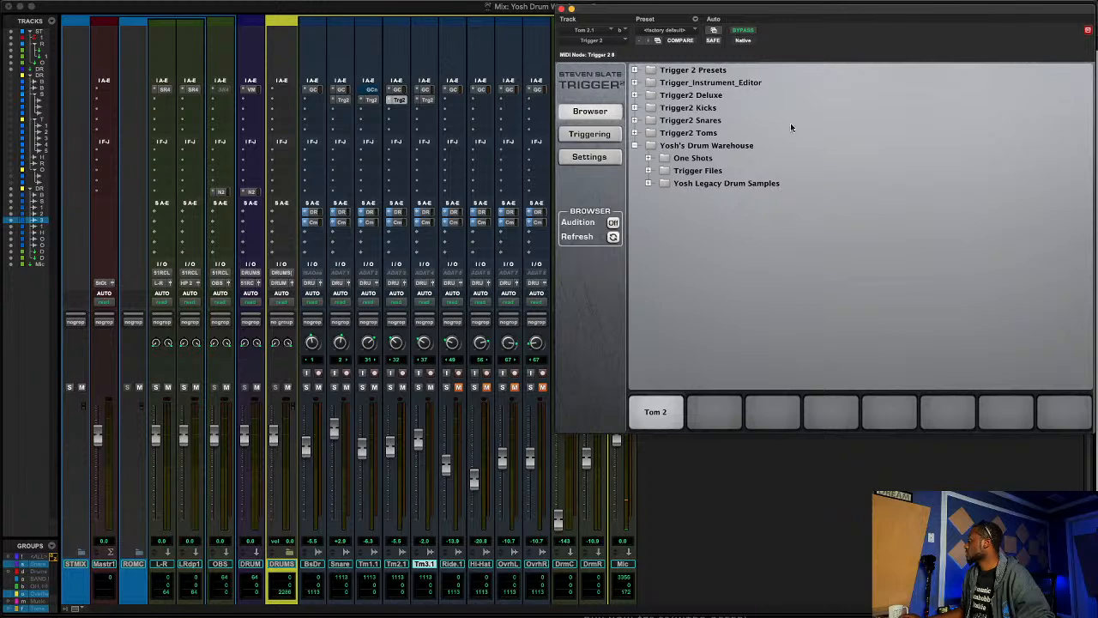
left_click(588, 137)
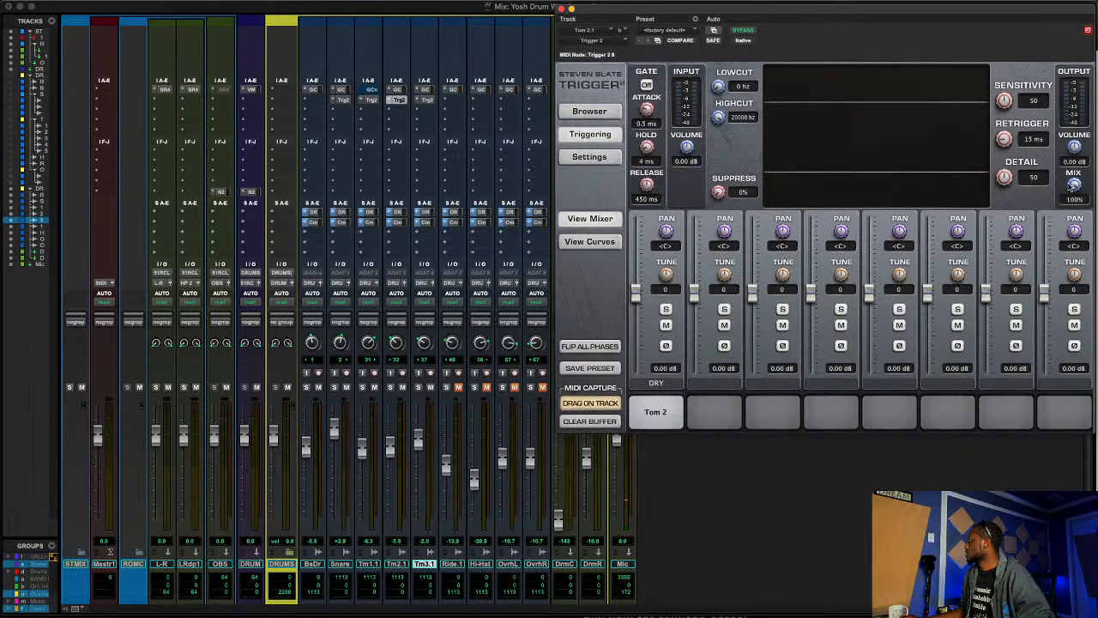
- Set the mix of Tom 1.1's Trigger 2 to 41% and the sensitivity of Tom 2.1's Trigger 2 to 55 during playback
left_click(429, 101)
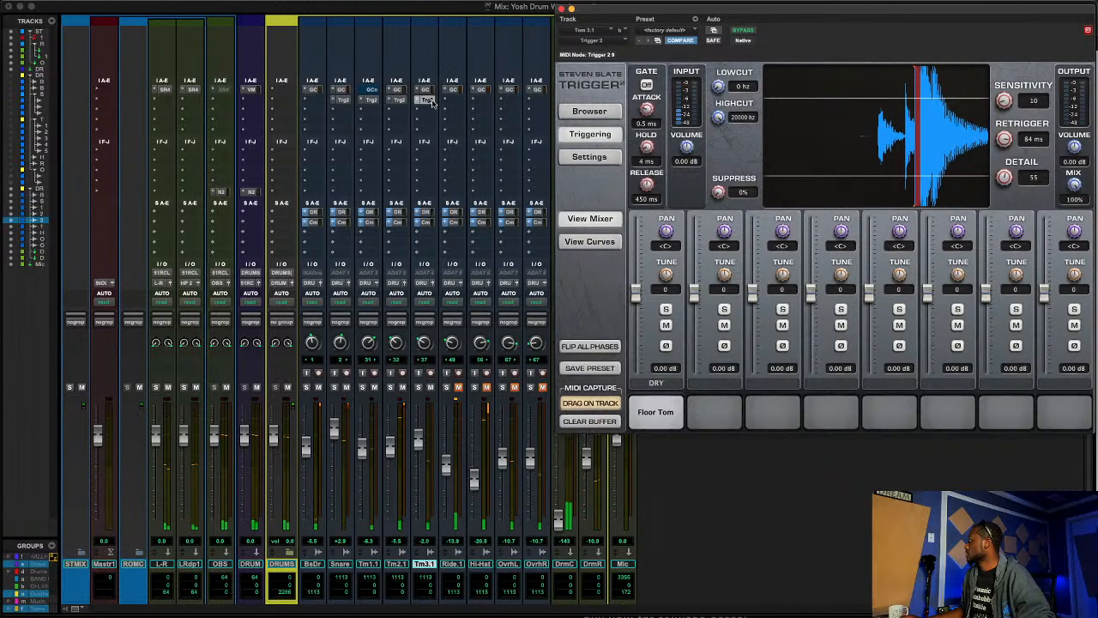
left_click(372, 100)
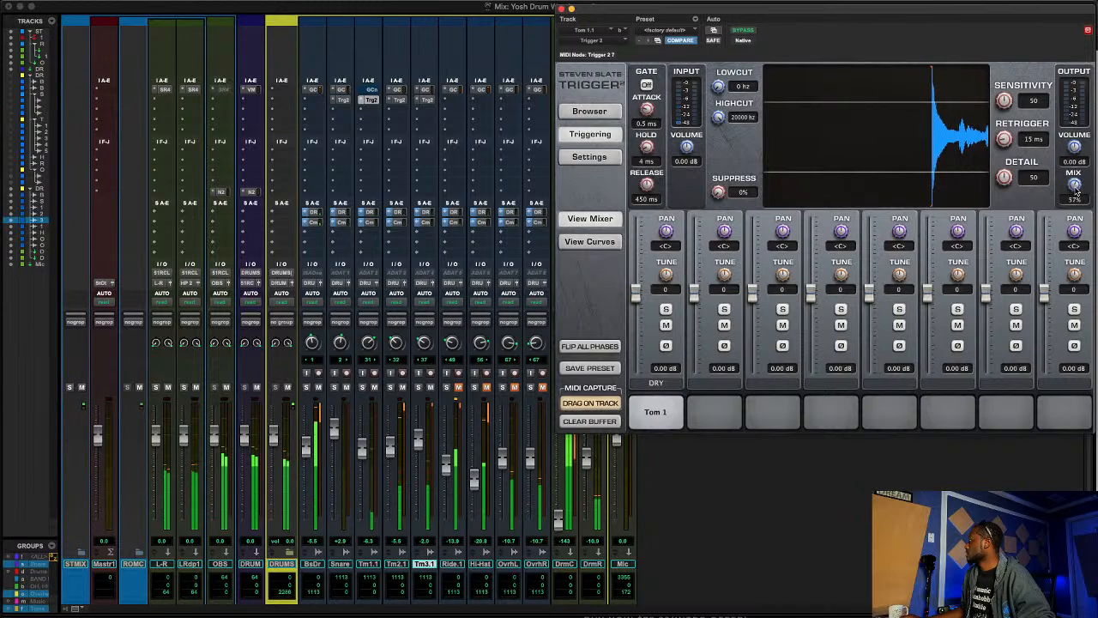
left_click_drag(1075, 193, 1075, 215)
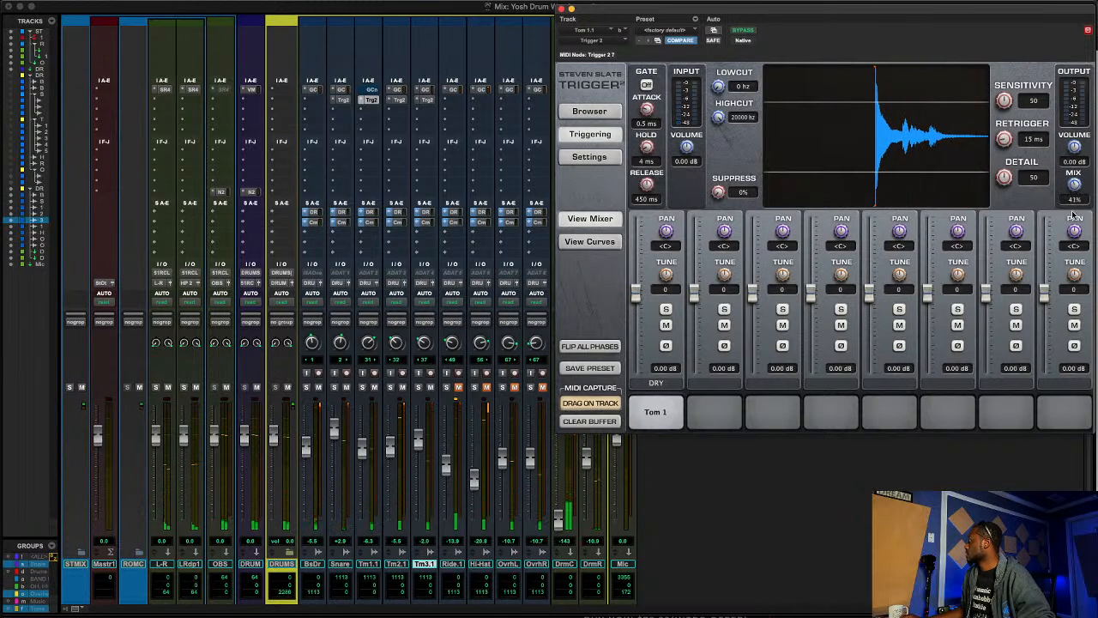
left_click(398, 101)
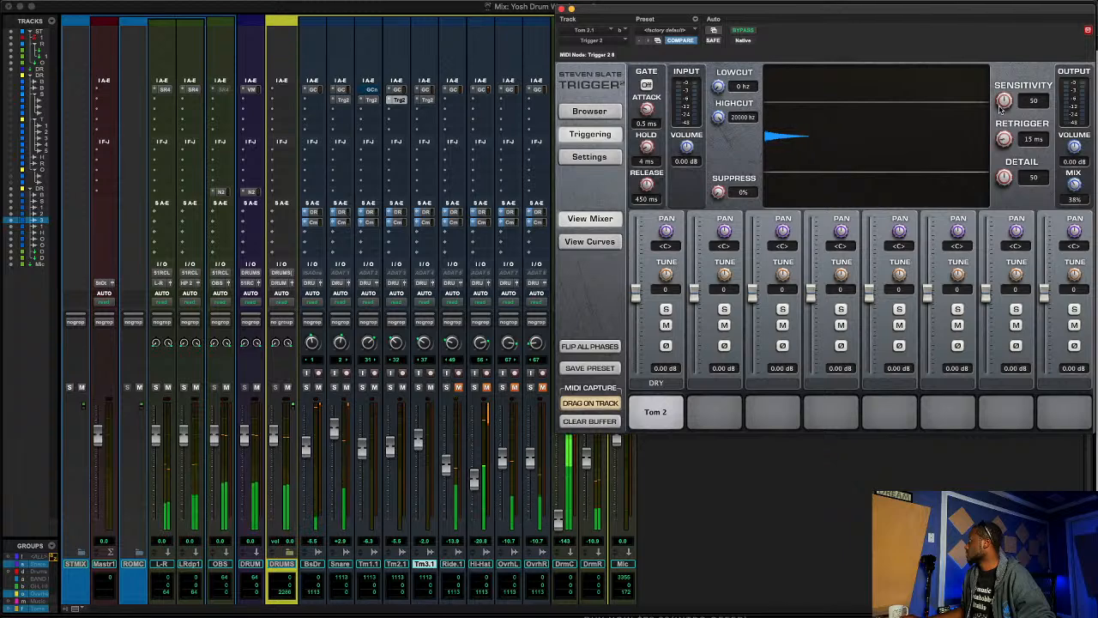
left_click_drag(1004, 103, 1005, 80)
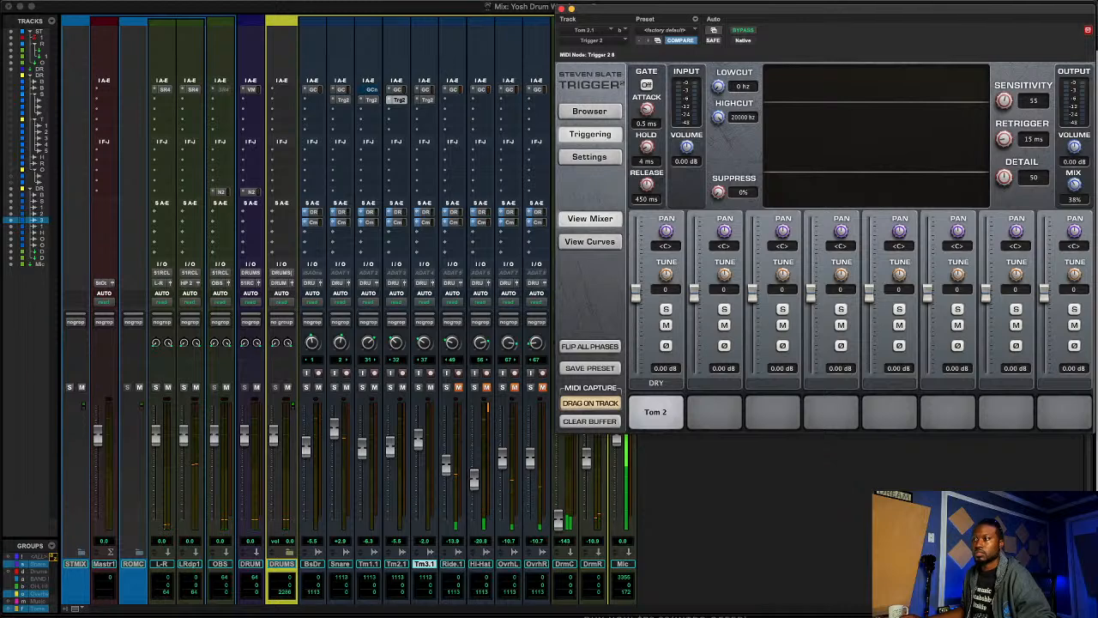
- Play back the drums with the samples blended in, and select the Snare track
left_click(339, 563)
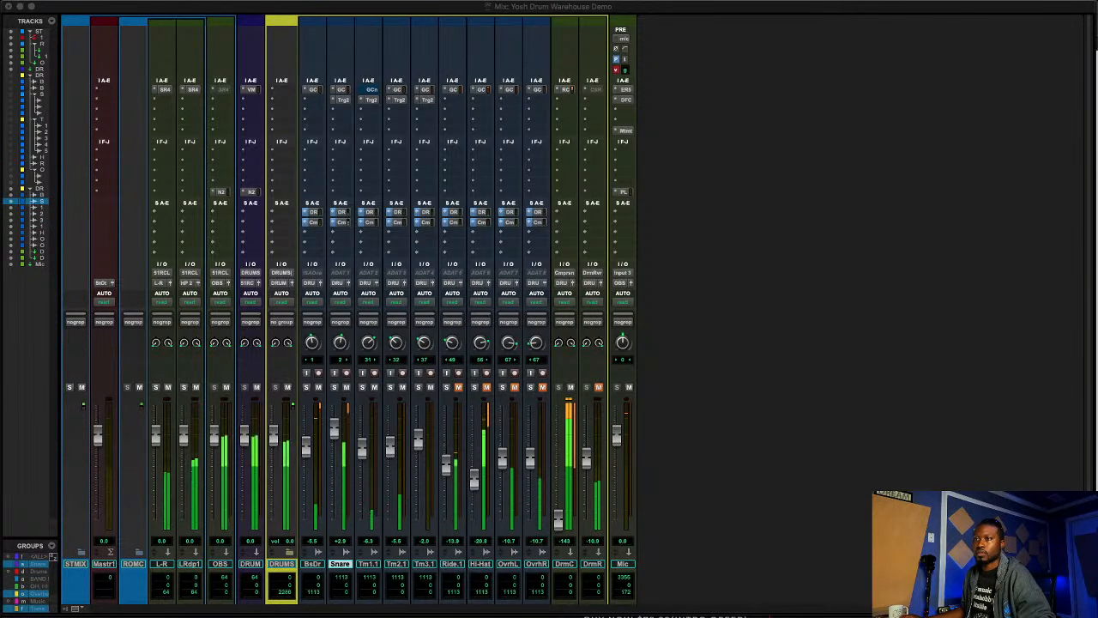
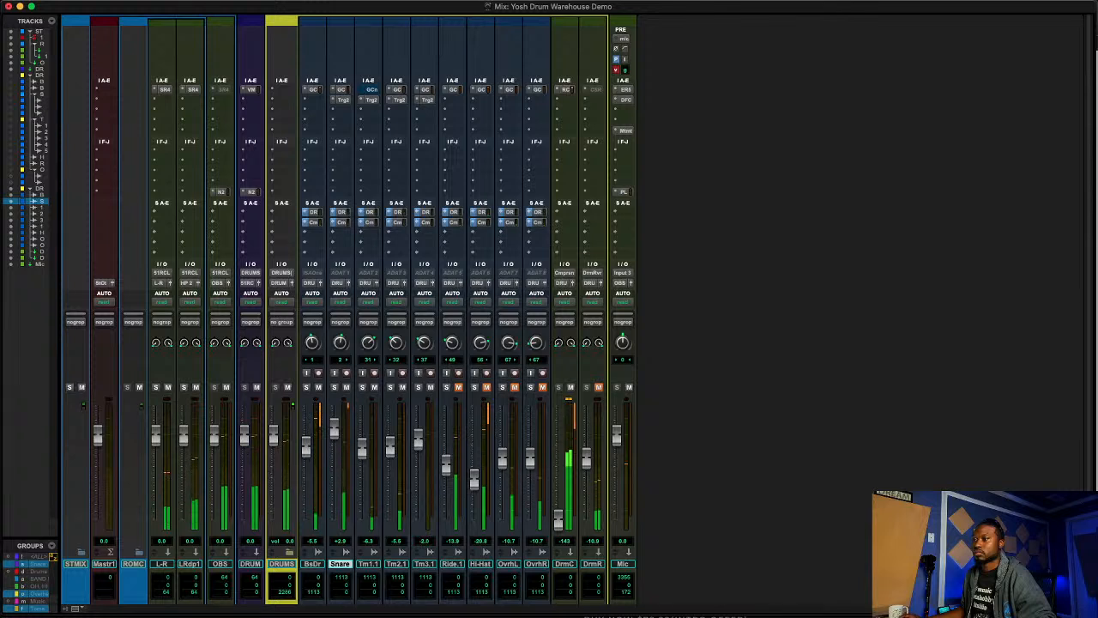
left_click(425, 563)
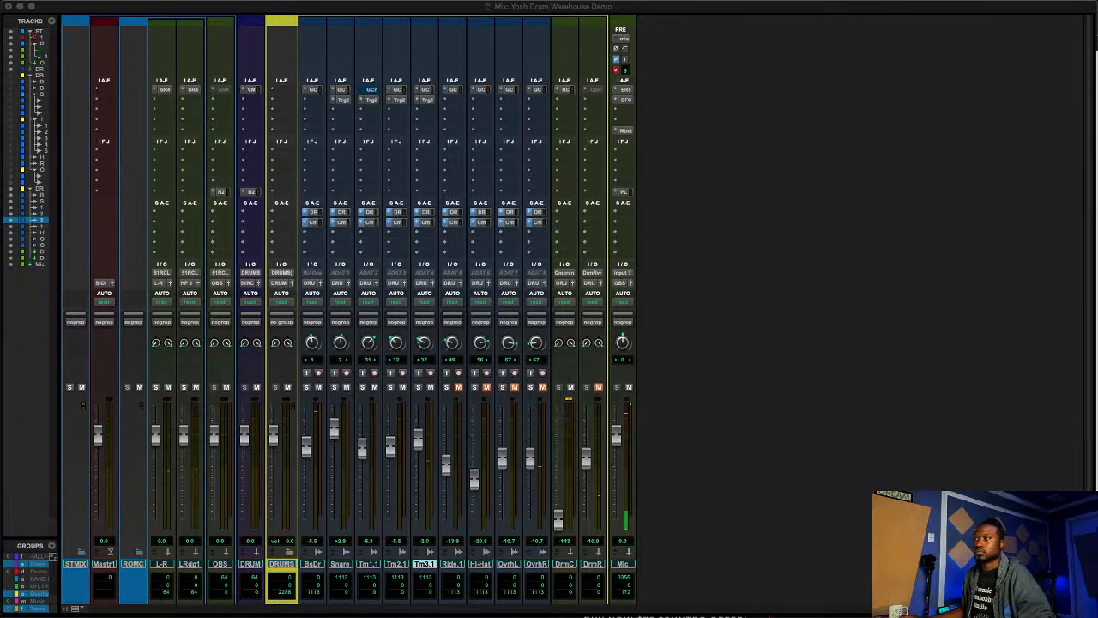
left_click(42, 201)
key("space")
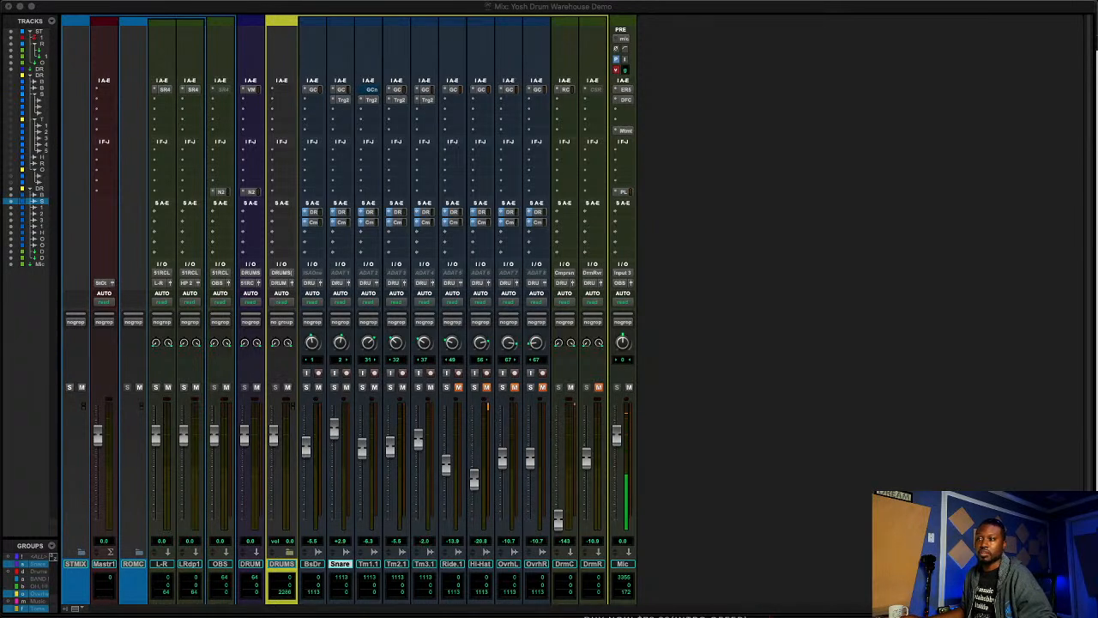
key("space")
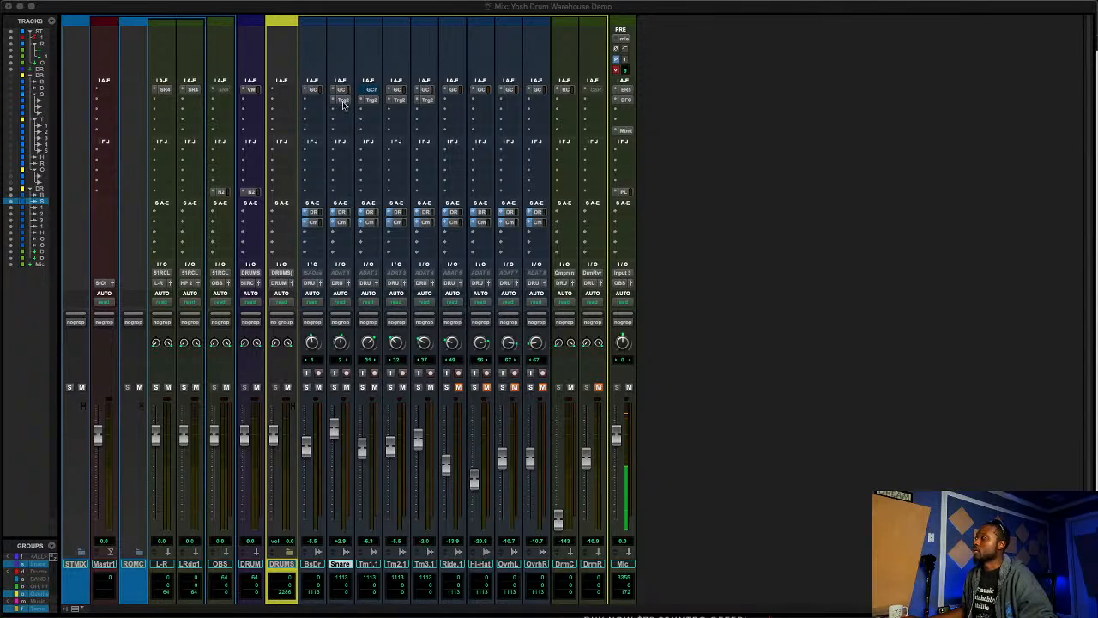
- Show the envelope and velocity curves in Tom 1.1's Trigger 2
left_click(367, 101)
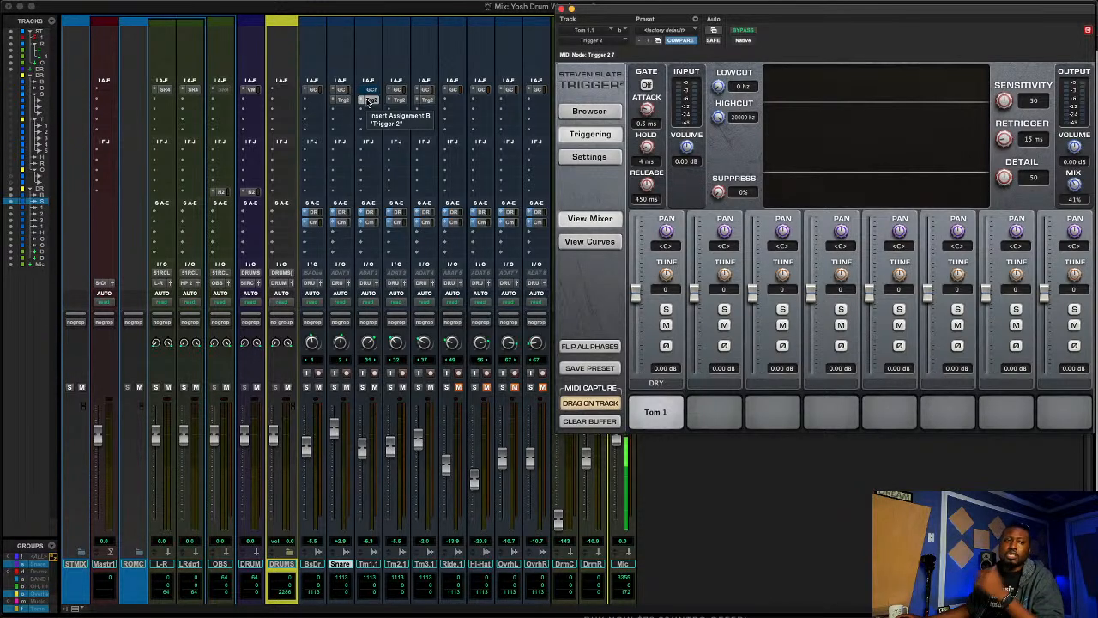
left_click(590, 241)
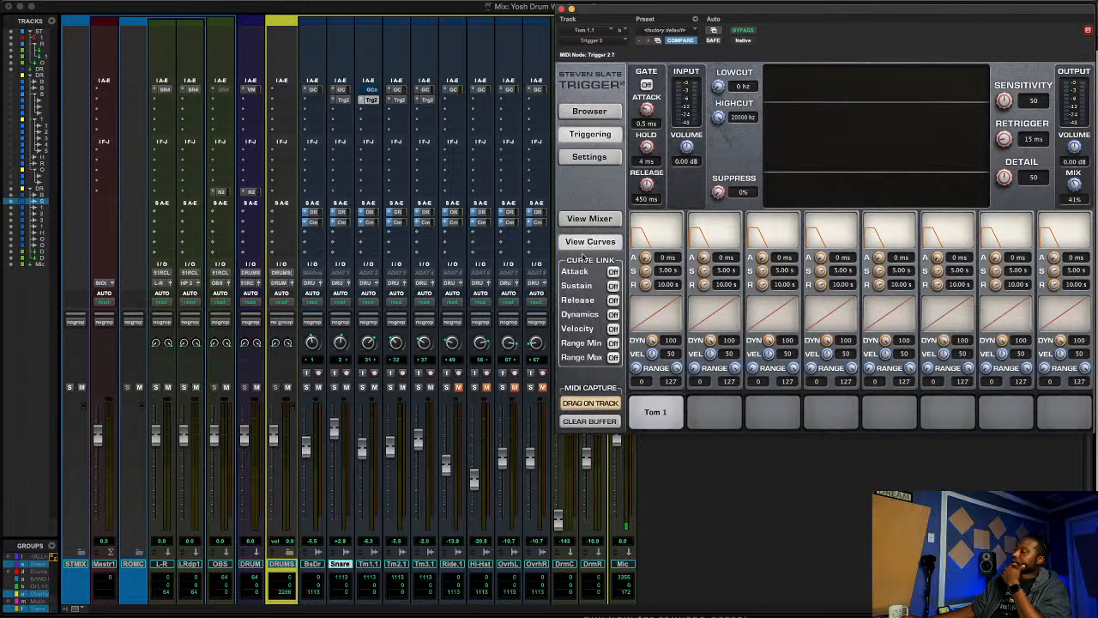
left_click(614, 33)
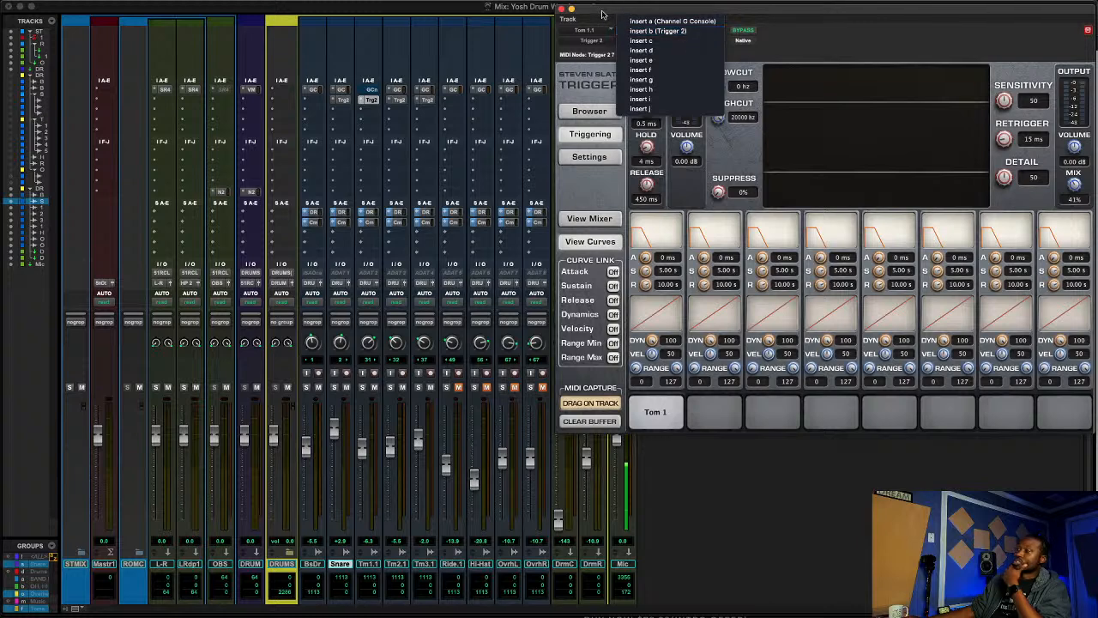
left_click(603, 14)
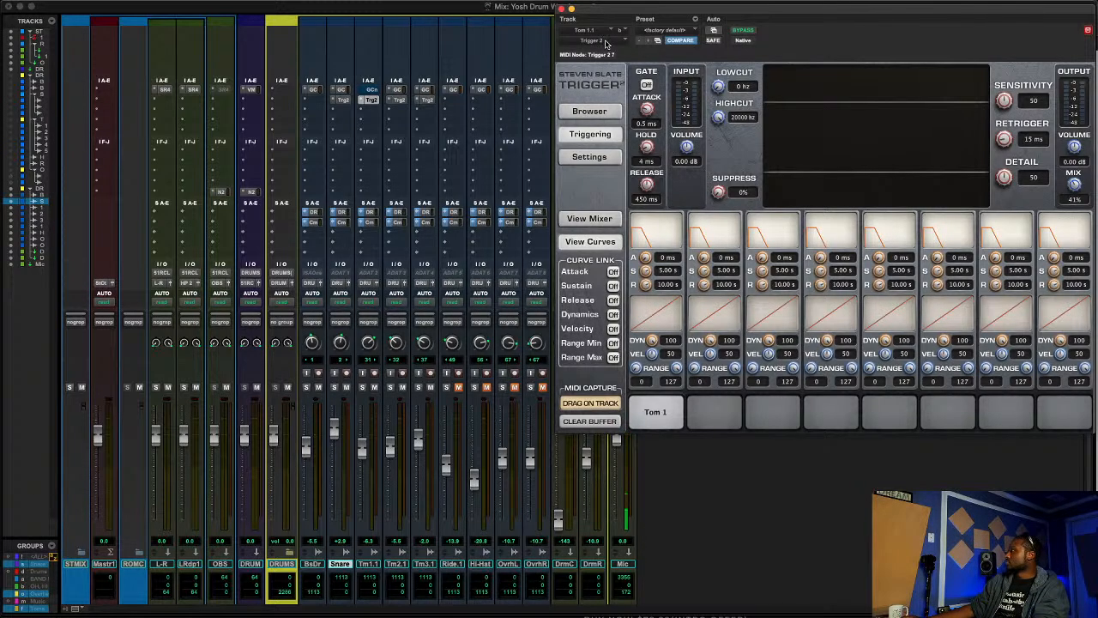
- Show the curves of the Snare track's Trigger 2 and set the first Session Snare Sidestick sample's maximum velocity range to 55 during playback
left_click(584, 26)
left_click(583, 18)
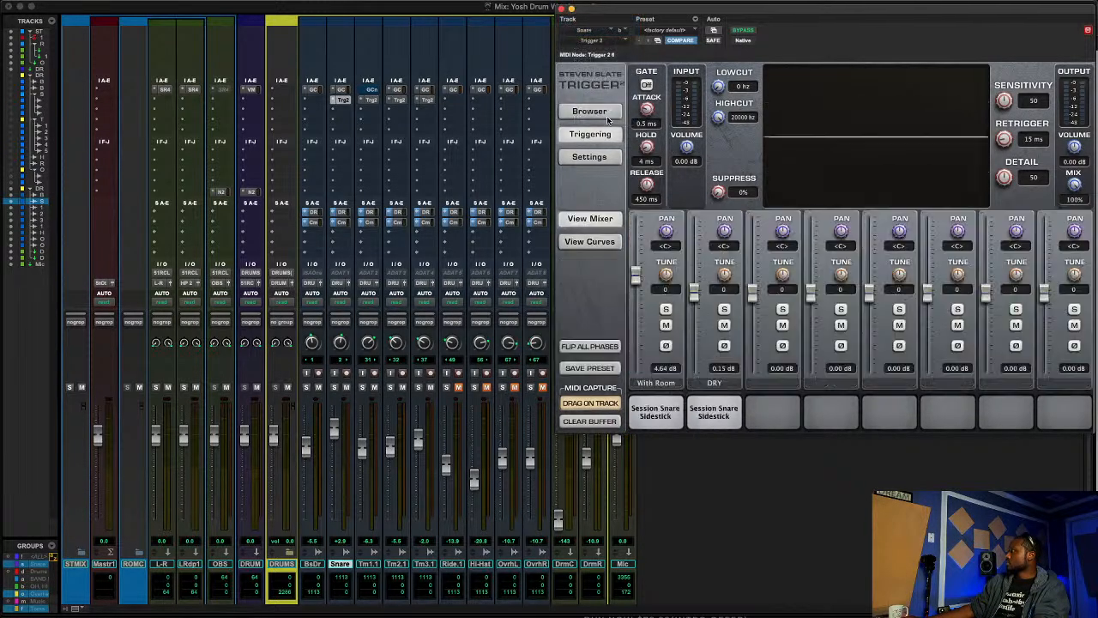
left_click(591, 239)
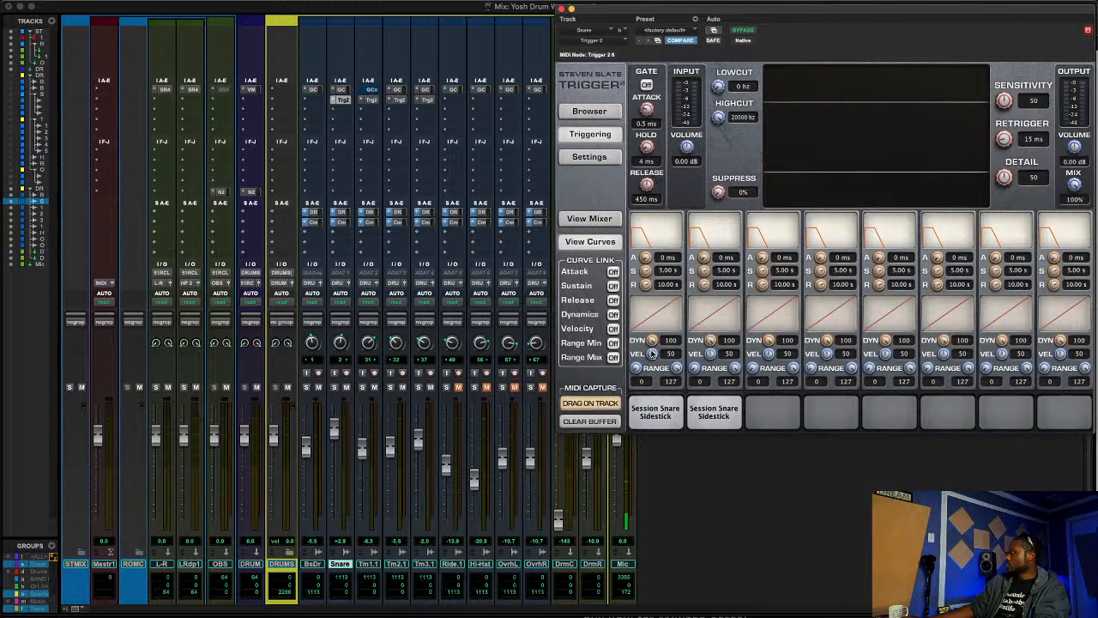
key("space")
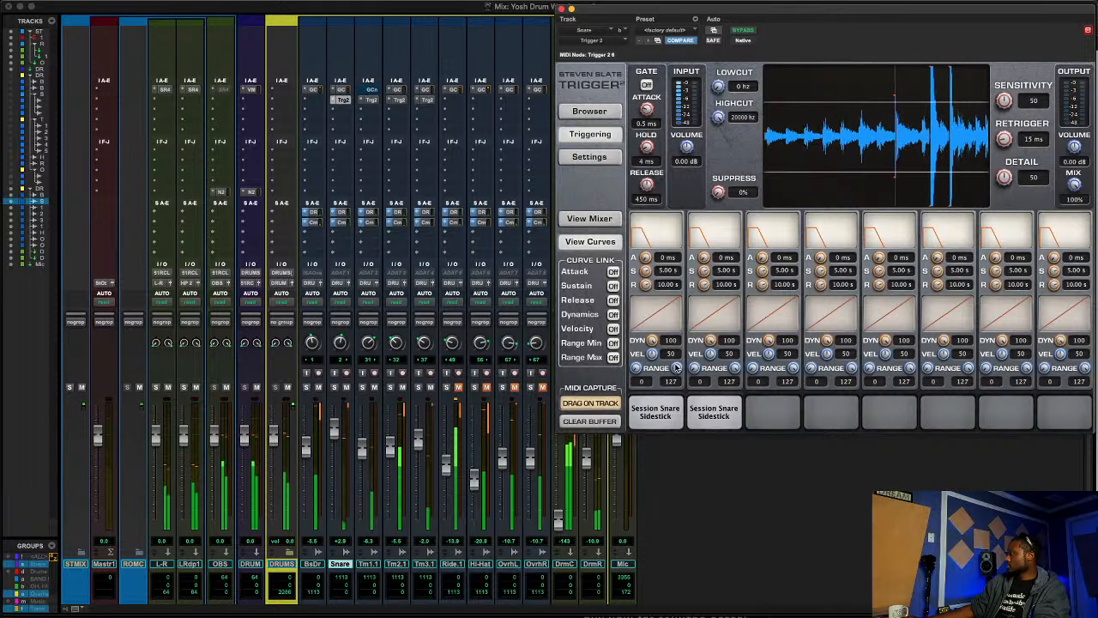
left_click_drag(676, 367, 659, 444)
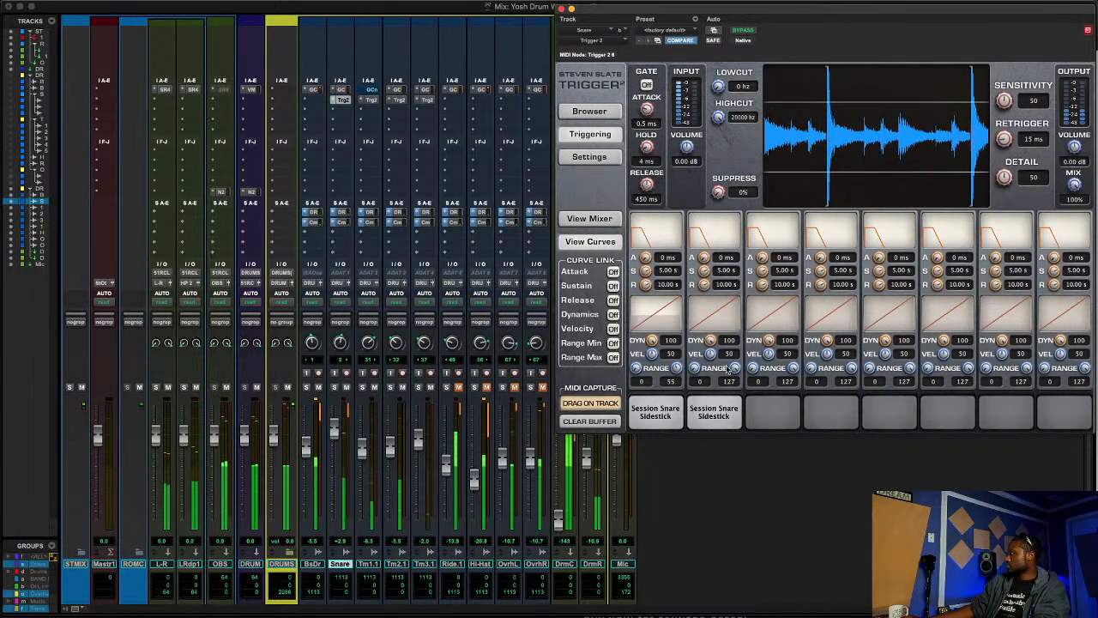
- Try a 49–51 velocity range for the second Session Snare Sidestick sample and minimums of 48 and 0 for the first during playback
left_click_drag(734, 368, 717, 449)
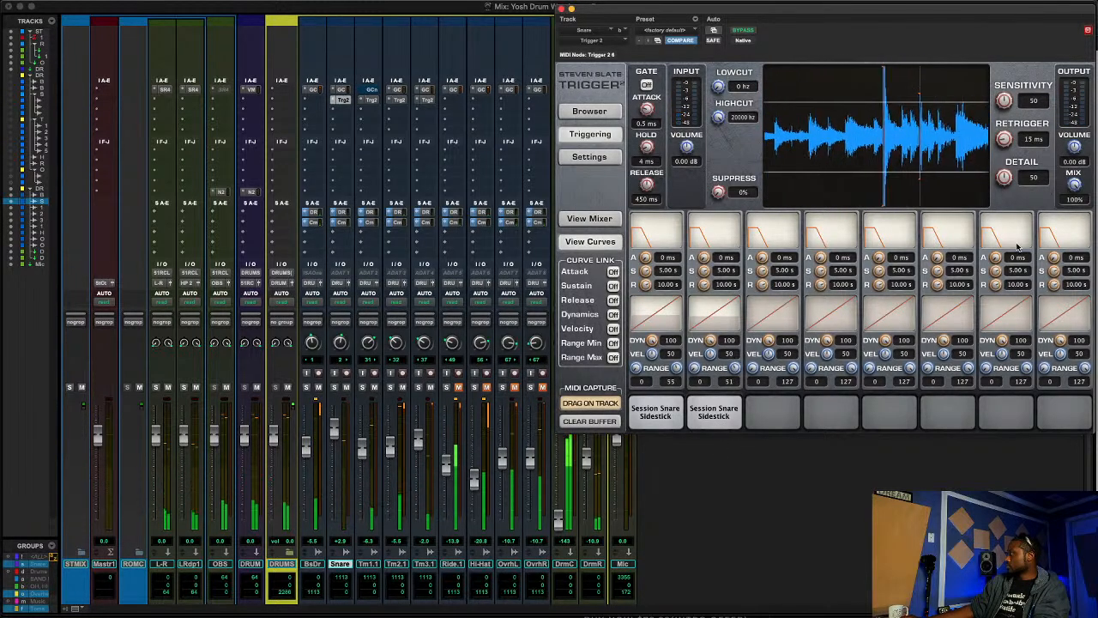
left_click_drag(1073, 183, 1071, 122)
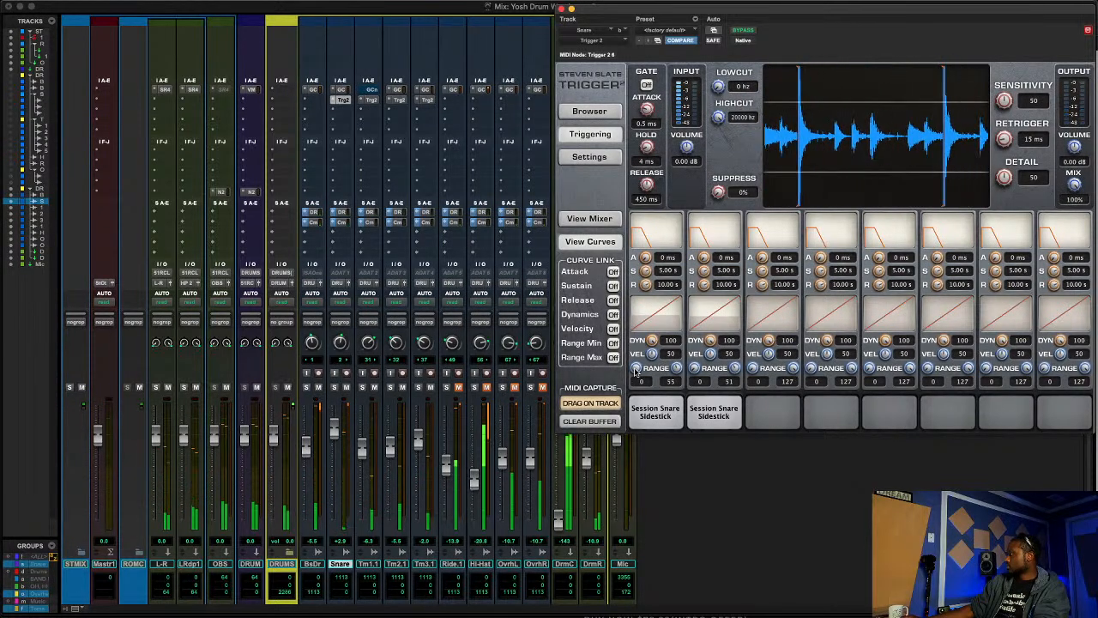
left_click_drag(635, 368, 644, 316)
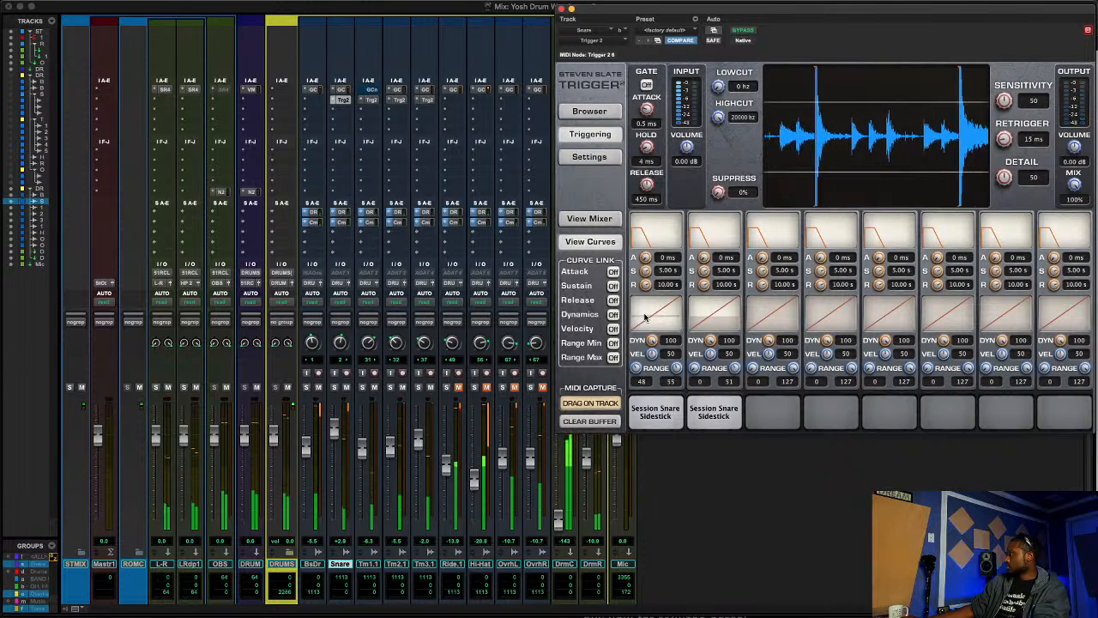
left_click_drag(694, 367, 691, 316)
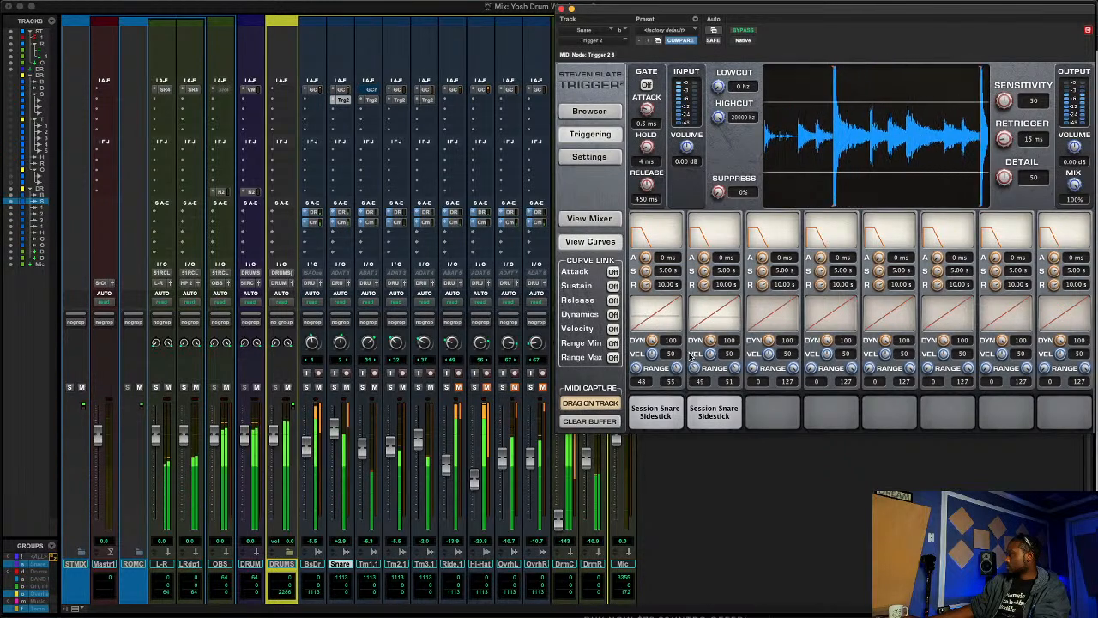
left_click_drag(635, 371, 637, 473)
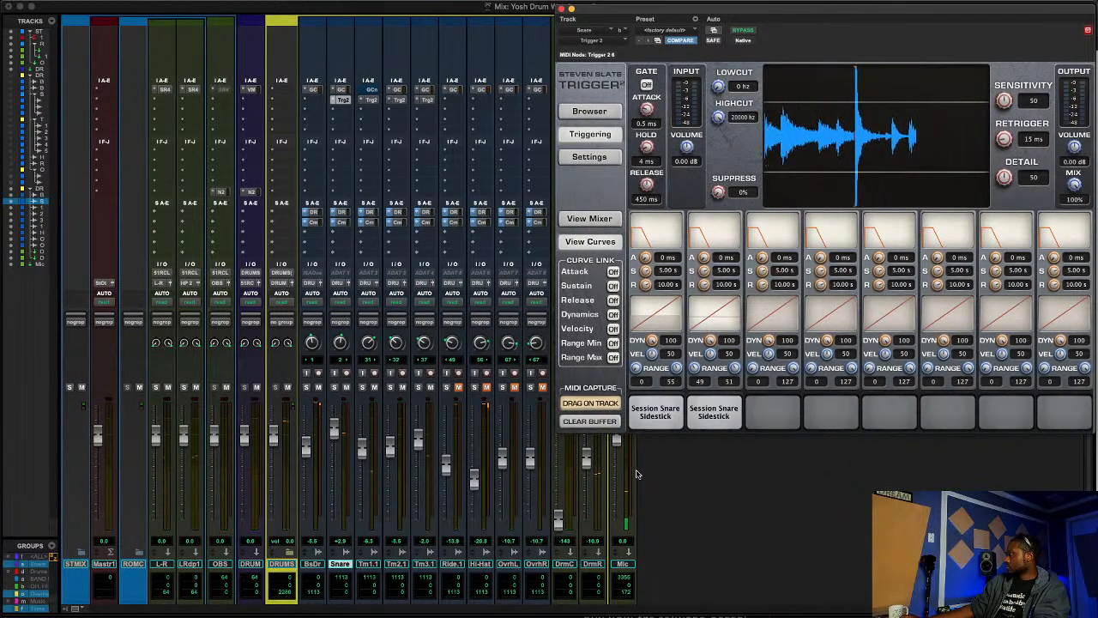
- Try velocity curves of 29 on both Session Snare Sidestick samples, with maximum ranges of 81 for the first and 80 for the second
left_click_drag(673, 361, 699, 382)
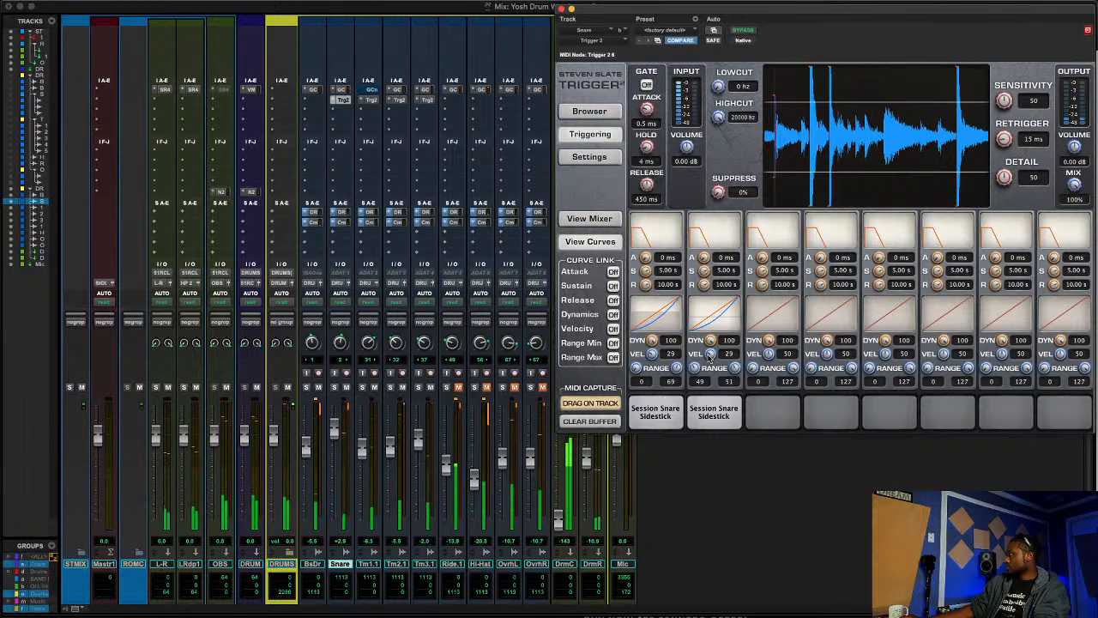
left_click_drag(742, 375, 737, 345)
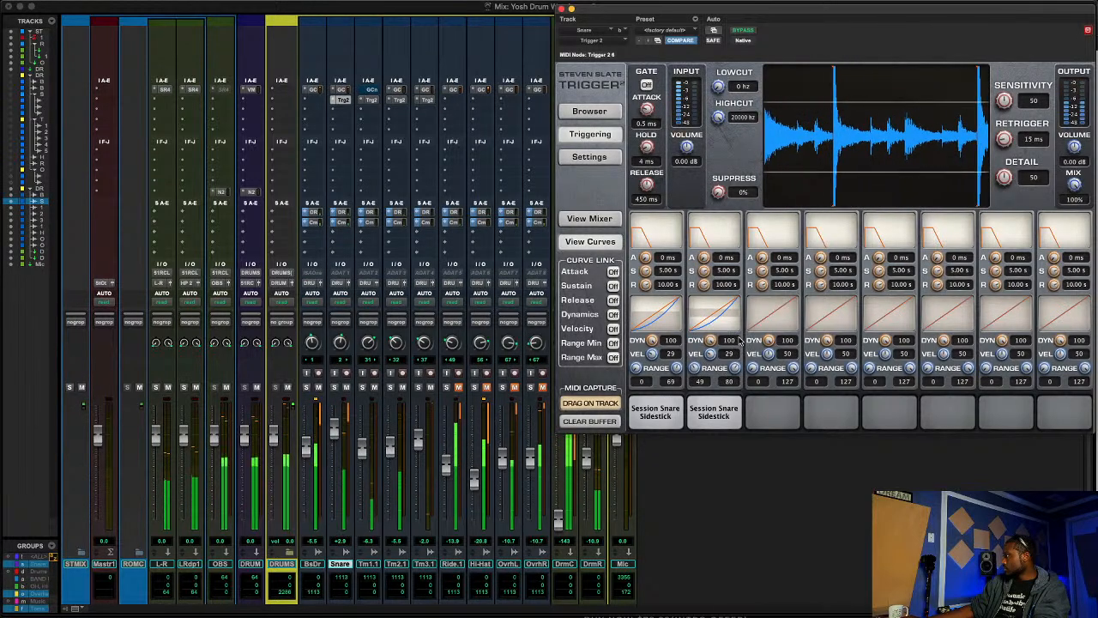
left_click_drag(675, 375, 676, 364)
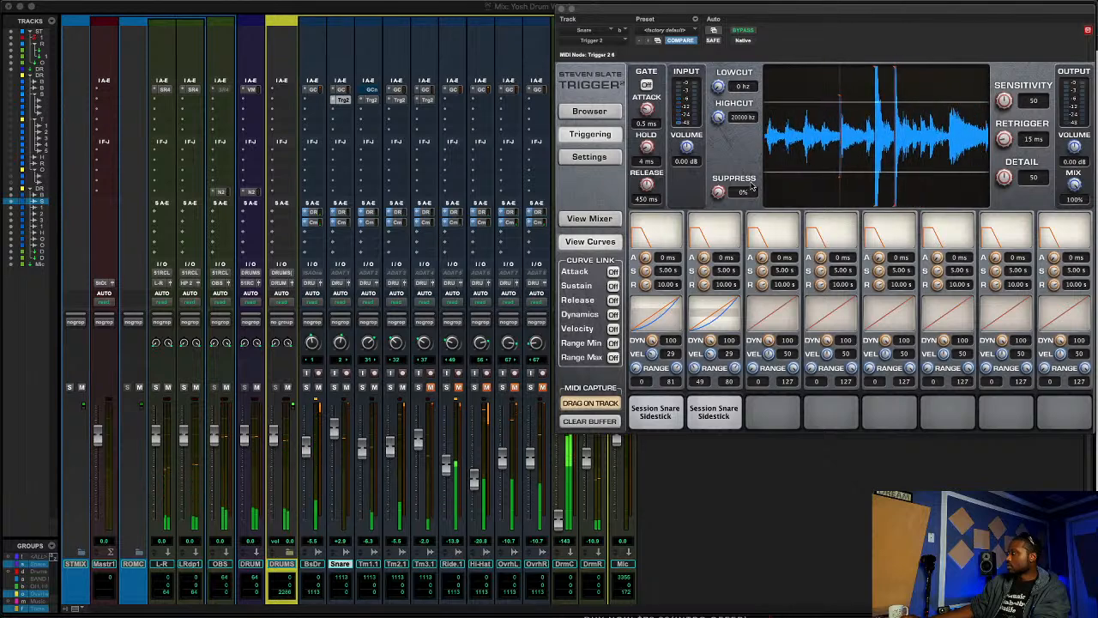
- Expand the Snare folder of Yosh Legacy Drum Samples in the sample browser
left_click(591, 113)
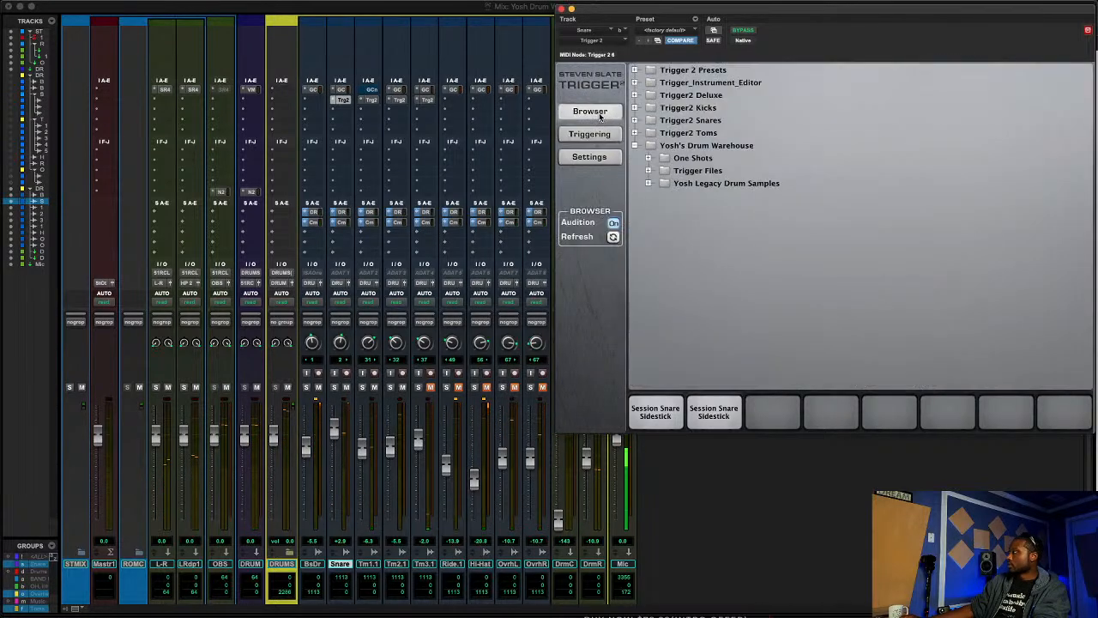
left_click(649, 183)
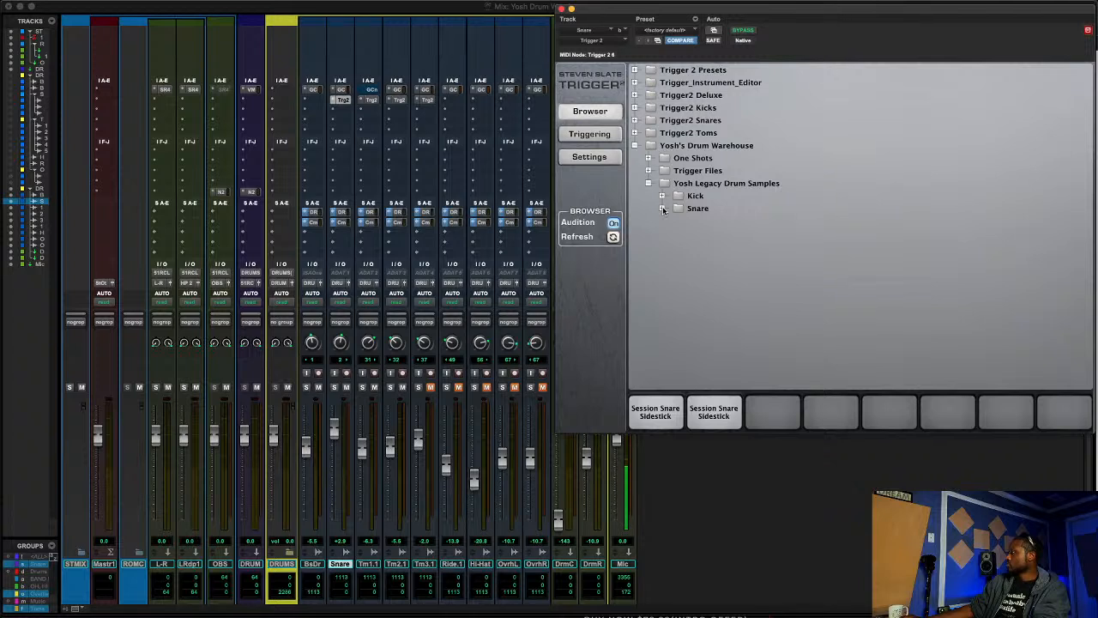
left_click(662, 209)
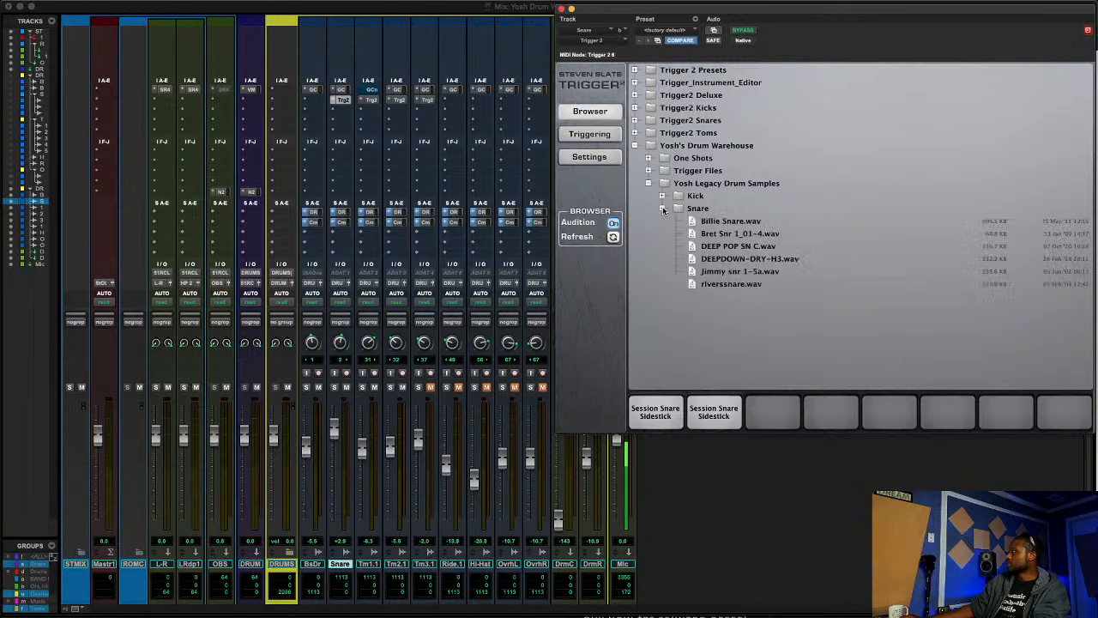
- Audition the Yosh Legacy snare samples and load Jimmy snr 1-5a.wav into the third sample slot
left_click(717, 222)
key("Down")
key("Down")
key("Down")
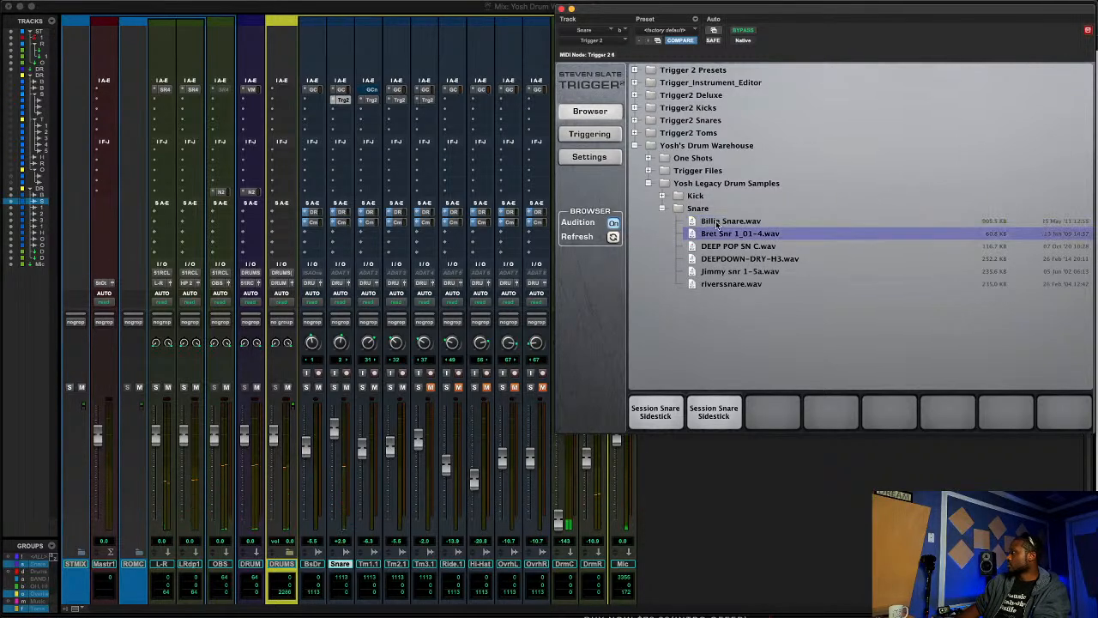
key("Down")
key("Down")
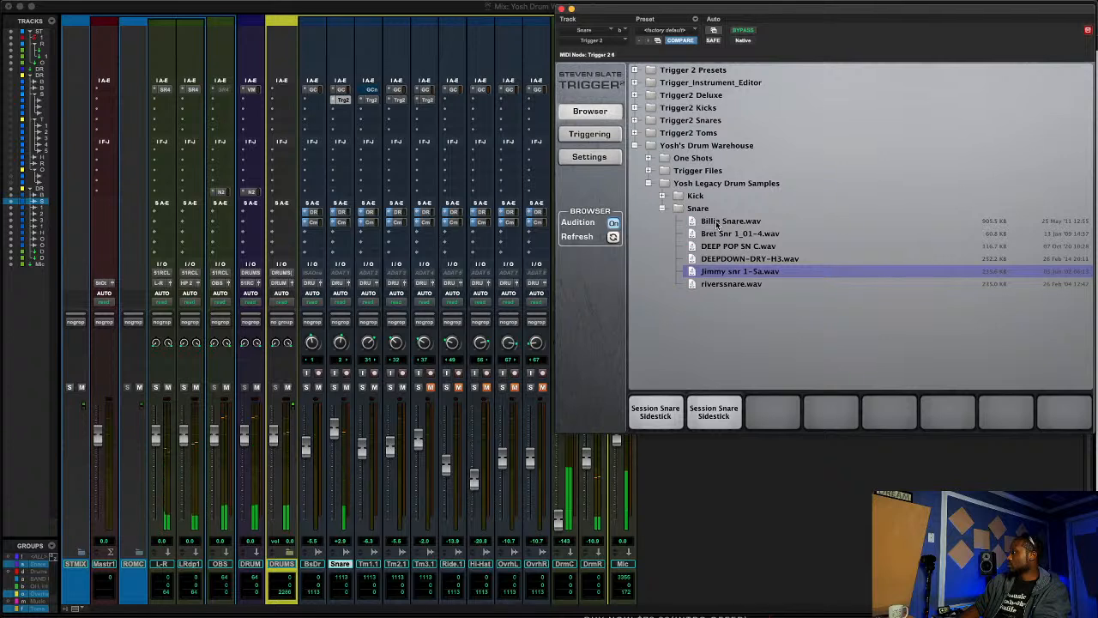
key("Up")
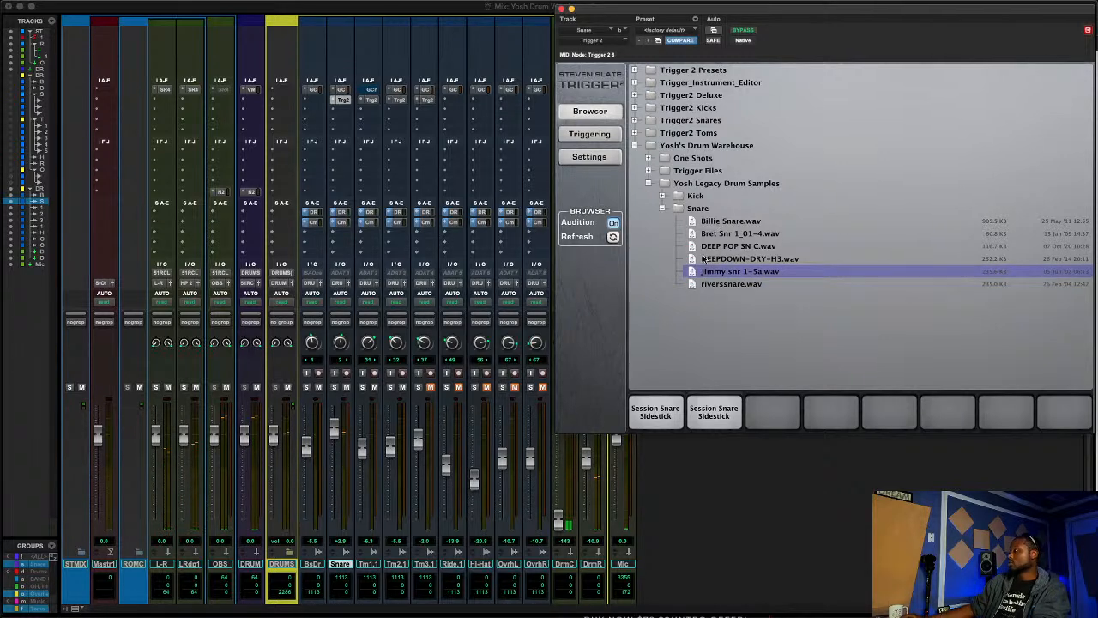
left_click_drag(701, 273, 760, 414)
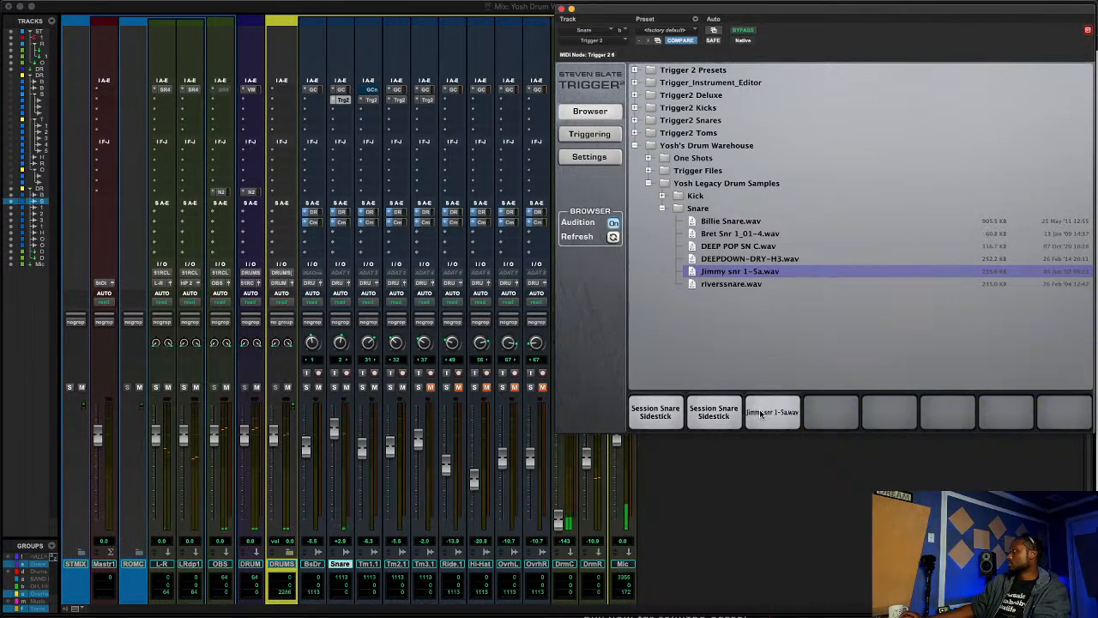
- Return to the triggering curves and try lowering the dynamics of the two Session Snare Sidestick samples during playback, then restore both to 100
left_click(590, 135)
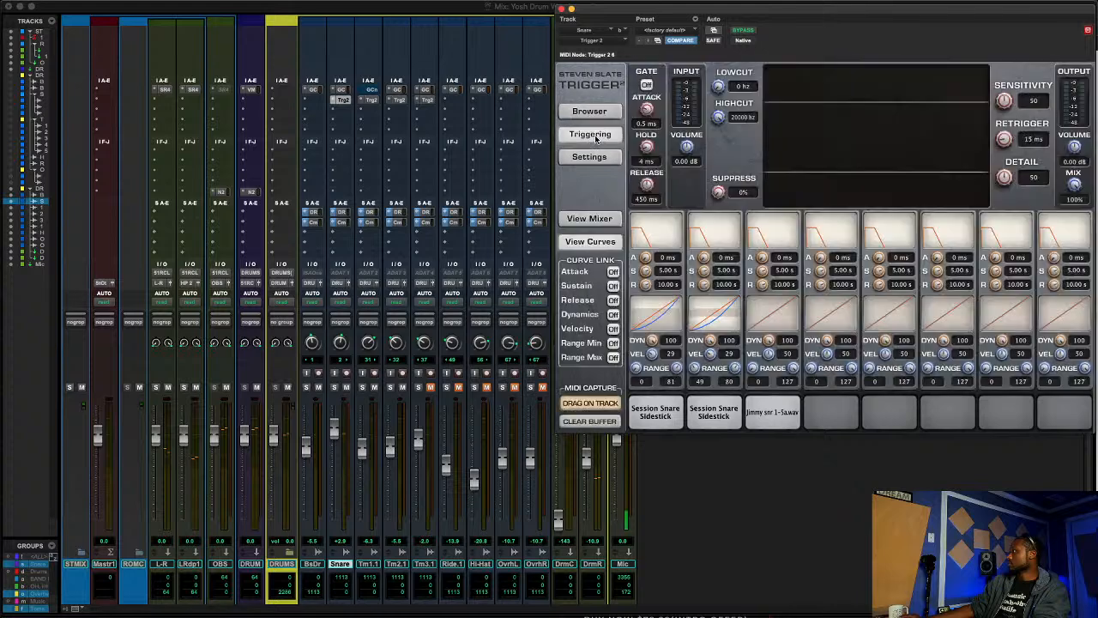
key("space")
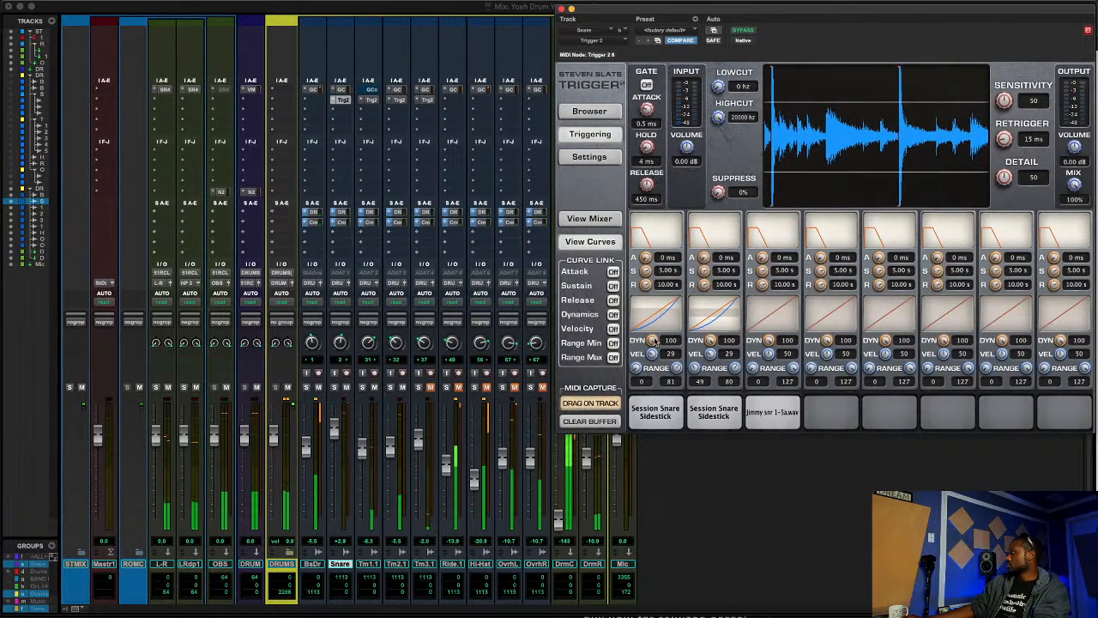
left_click_drag(652, 340, 649, 371)
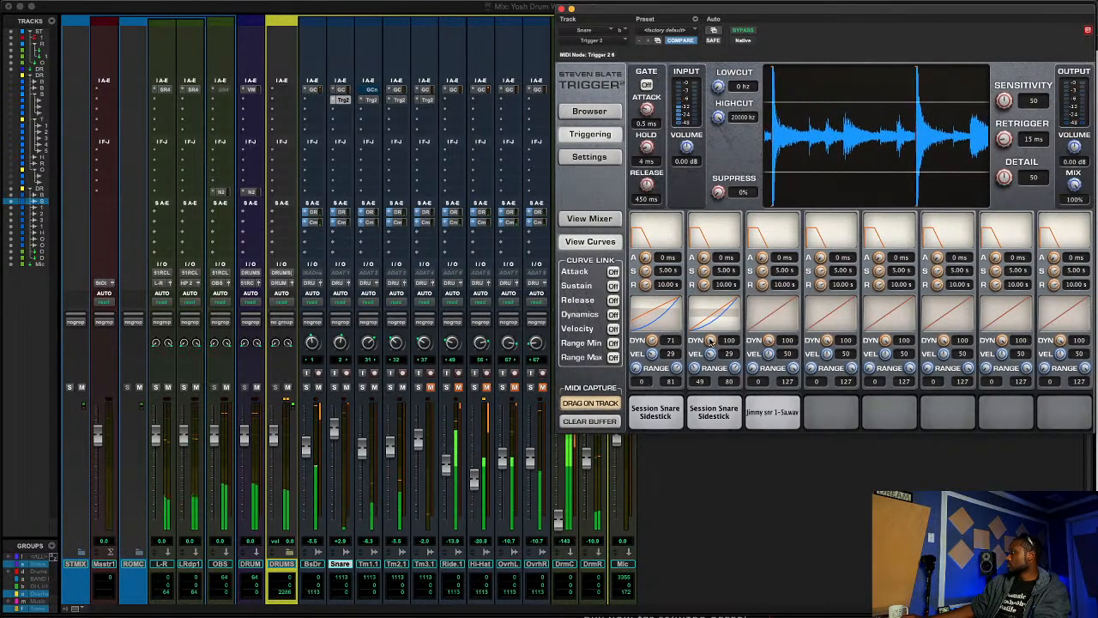
mouse_move(710, 341)
left_mouse_down()
mouse_move(700, 365)
mouse_move(709, 352)
mouse_move(706, 360)
left_mouse_up()
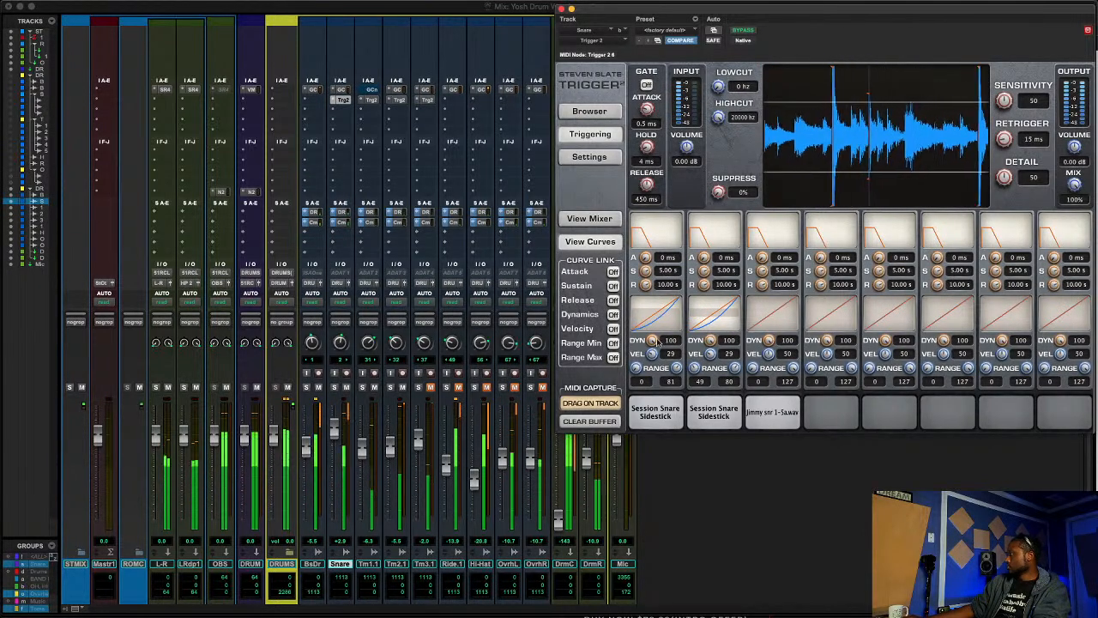
- Try velocity curves of 17 and 15 with maximum ranges of 52 and 54 on the first and second Session Snare Sidestick samples
left_click_drag(652, 353, 729, 400)
left_click_drag(677, 369, 672, 395)
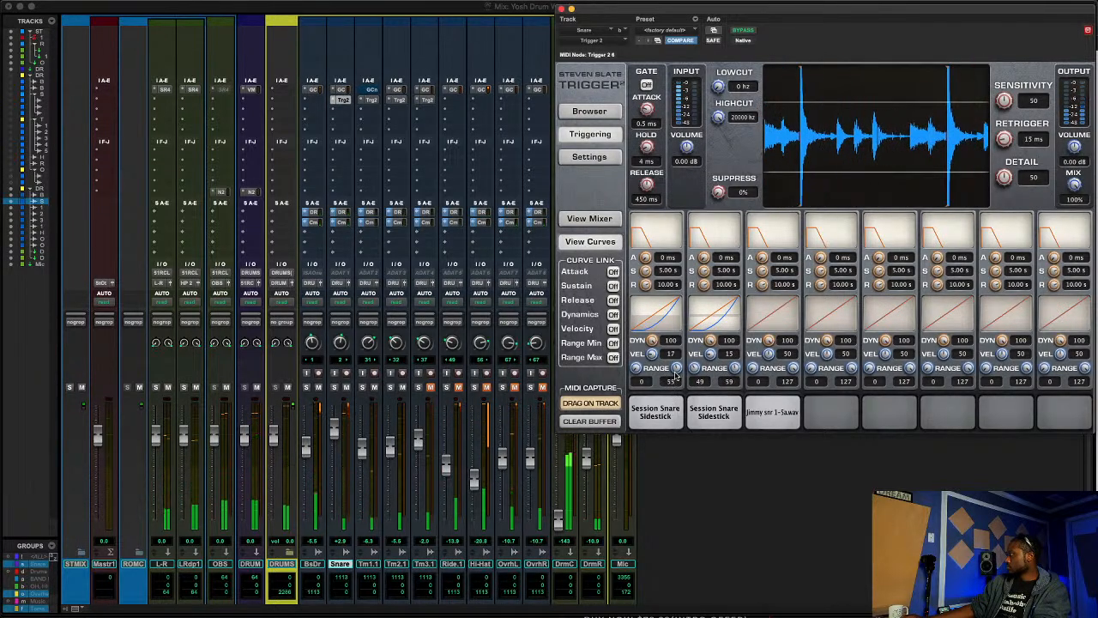
left_click_drag(734, 368, 736, 371)
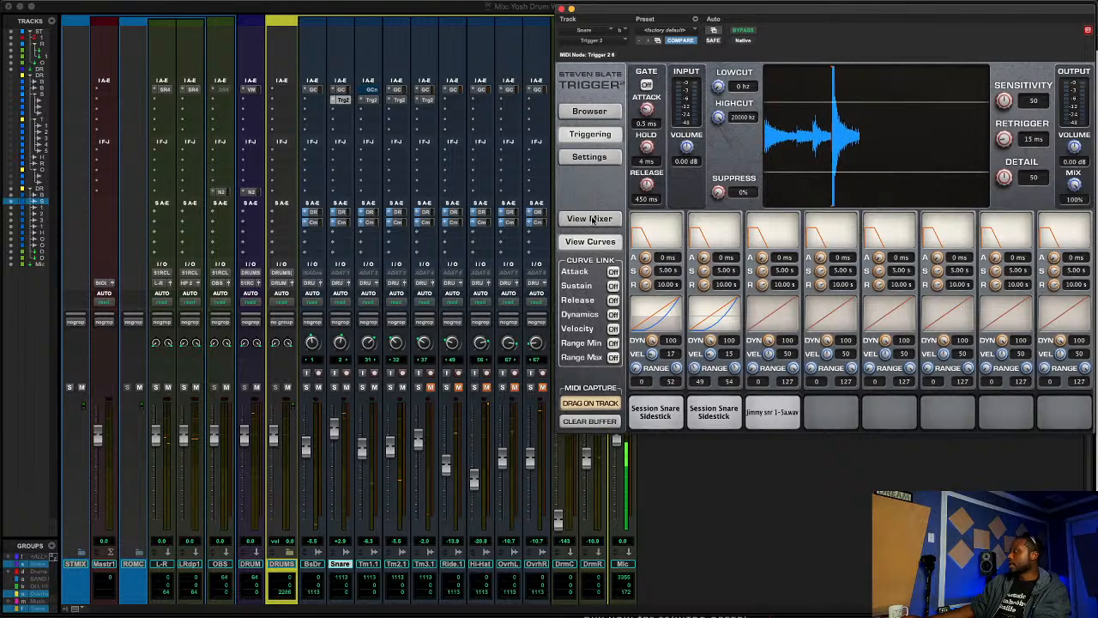
- Set the first Sidestick sample to velocity 26 and range 24–71, and the second to velocity 32 and range 5–56
left_click_drag(650, 354, 651, 341)
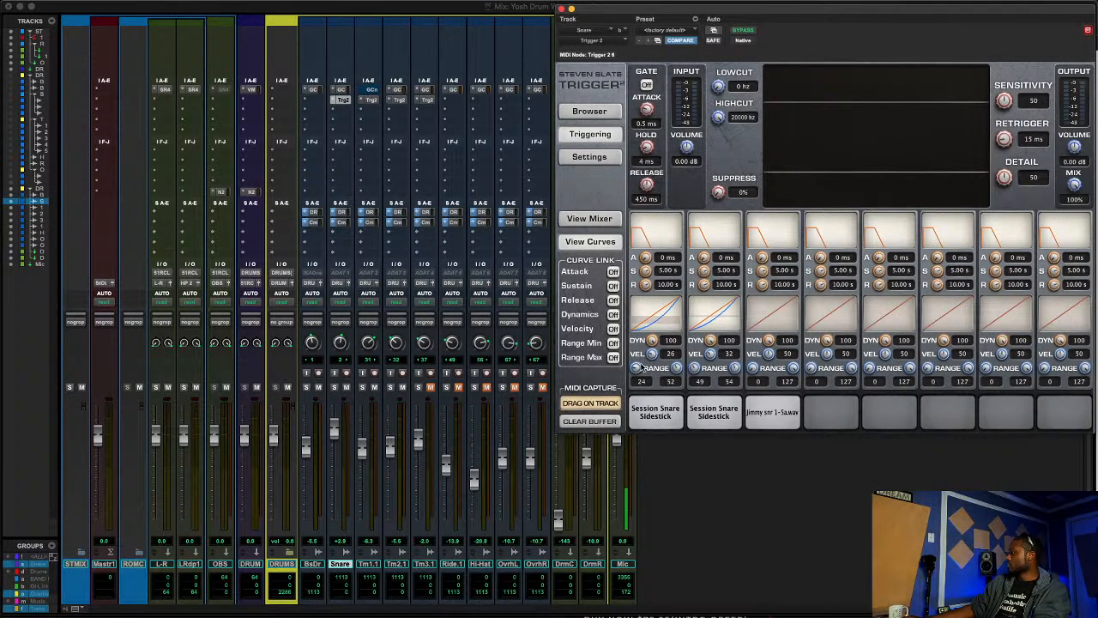
left_click_drag(680, 373, 729, 340)
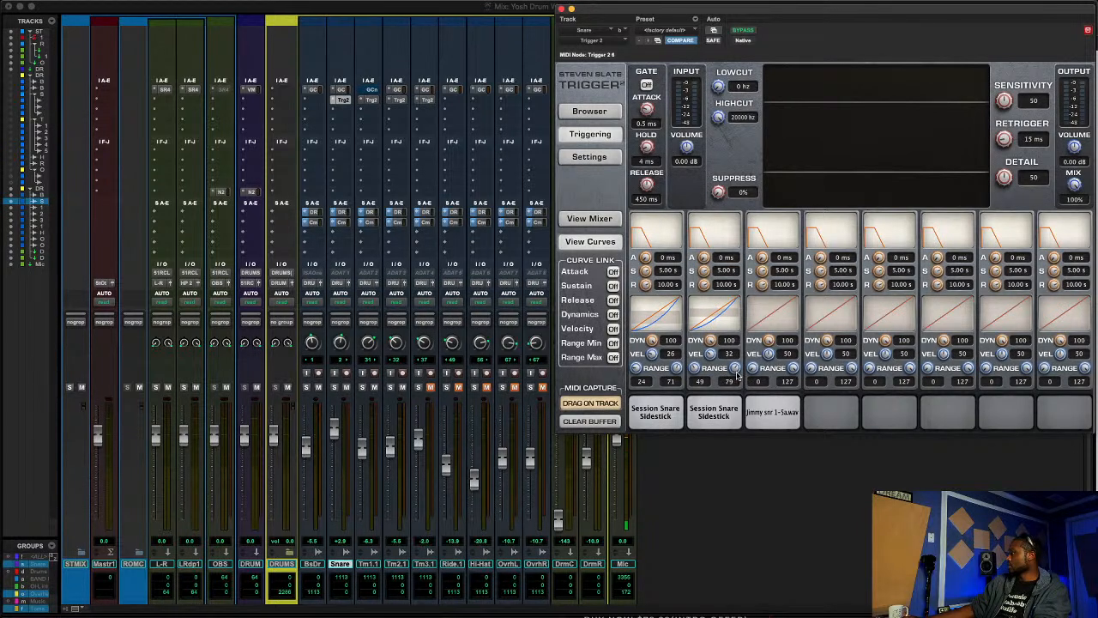
left_click_drag(696, 368, 750, 320)
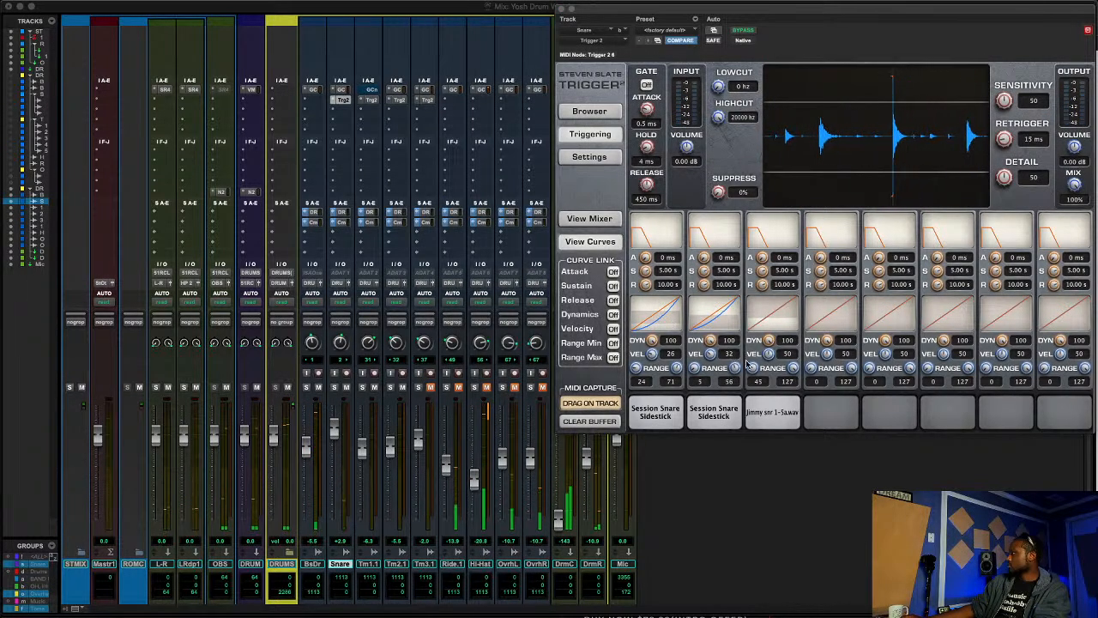
- Set the Jimmy snr sample to dynamics 24, velocity 87 and minimum range 125, and the first Sidestick sample's velocity to 29
left_click_drag(753, 365, 768, 312)
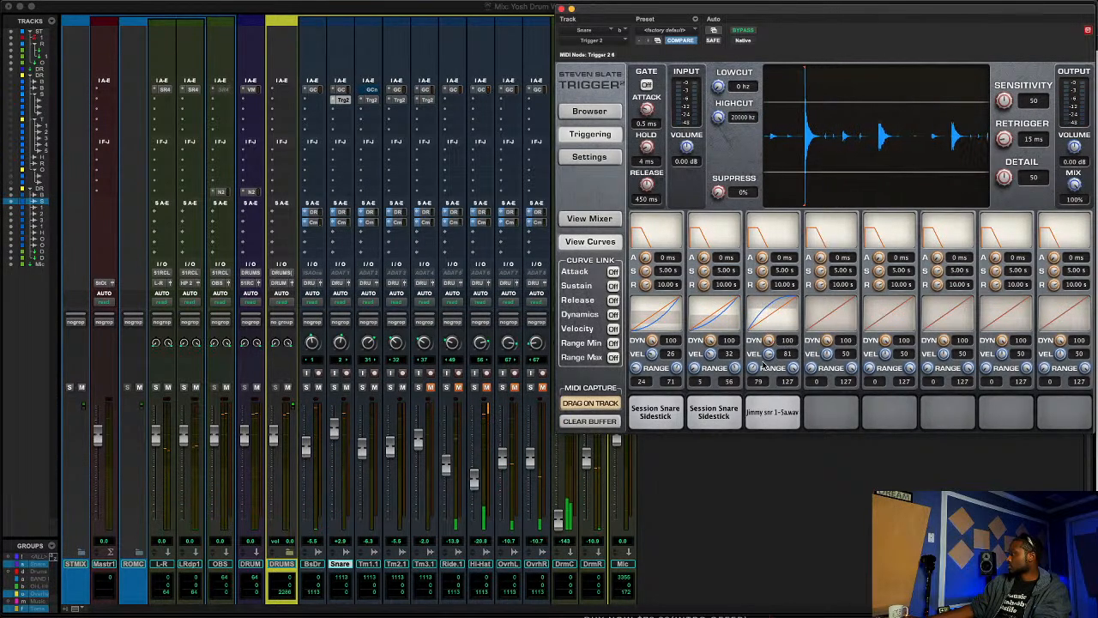
left_click_drag(765, 352, 766, 350)
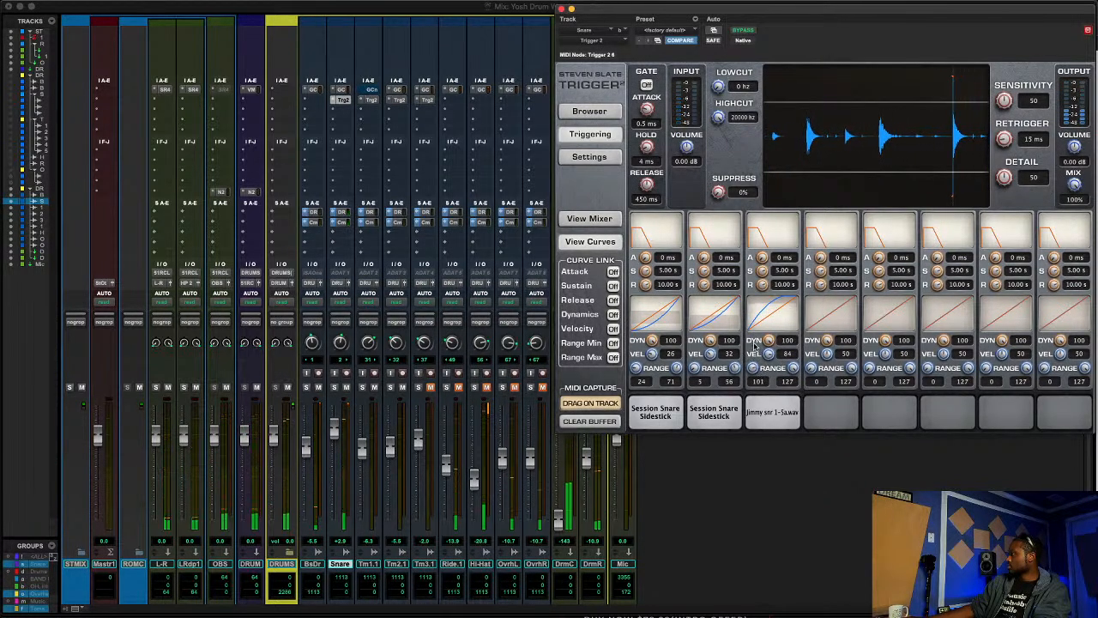
mouse_move(753, 367)
left_mouse_down()
mouse_move(754, 348)
mouse_move(754, 367)
left_mouse_up()
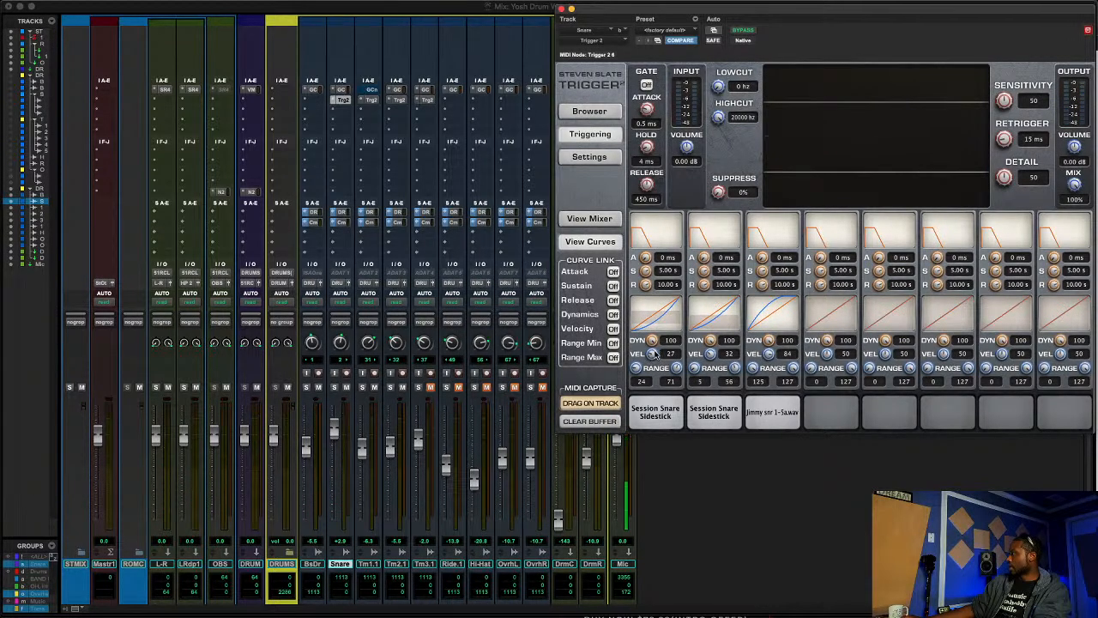
left_click_drag(768, 354, 761, 302)
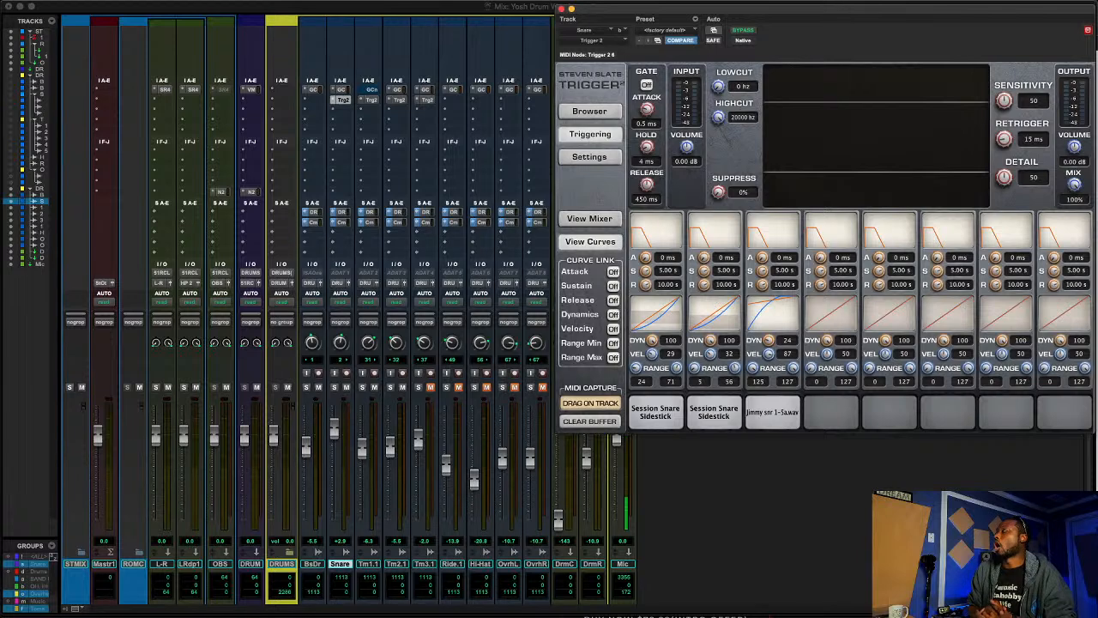
- Look through the Snare Trigger 2 parameters available for plug-in automation, and close the list without adding any
left_click(589, 112)
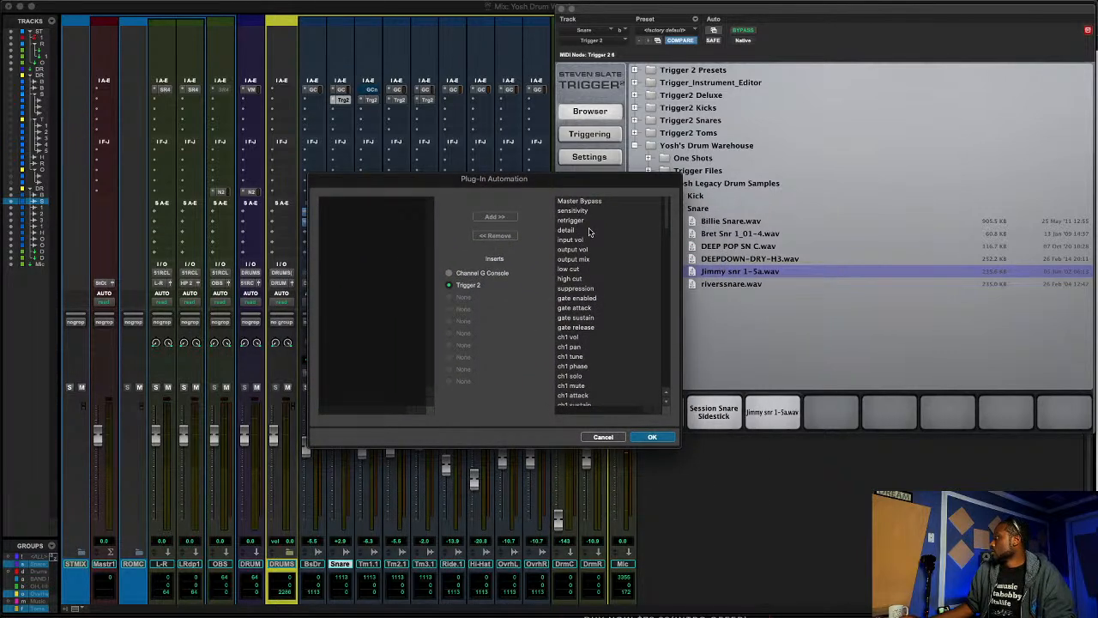
scroll(589, 232, "down", 3)
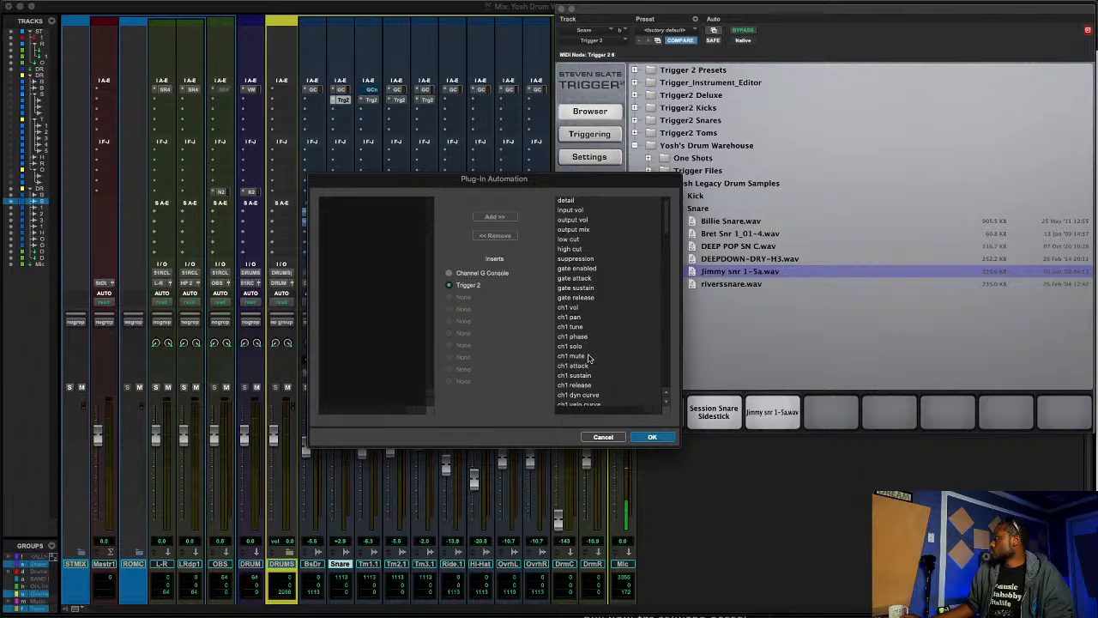
left_click(603, 438)
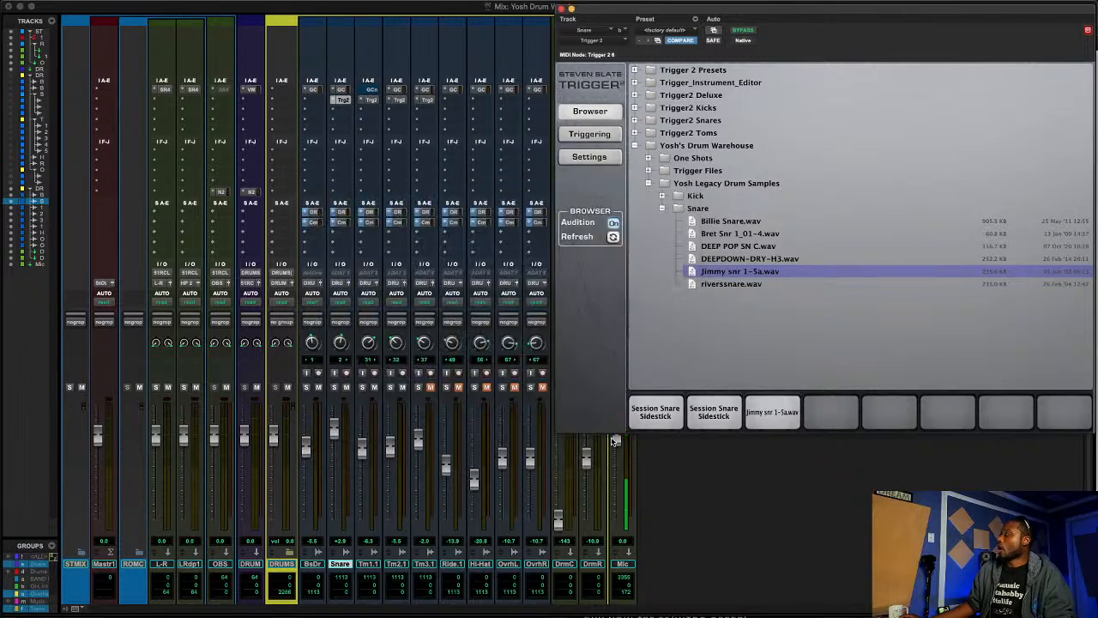
- Play back the drums with the snare trigger's sample mixer shown, and return to the curves view
left_click(607, 143)
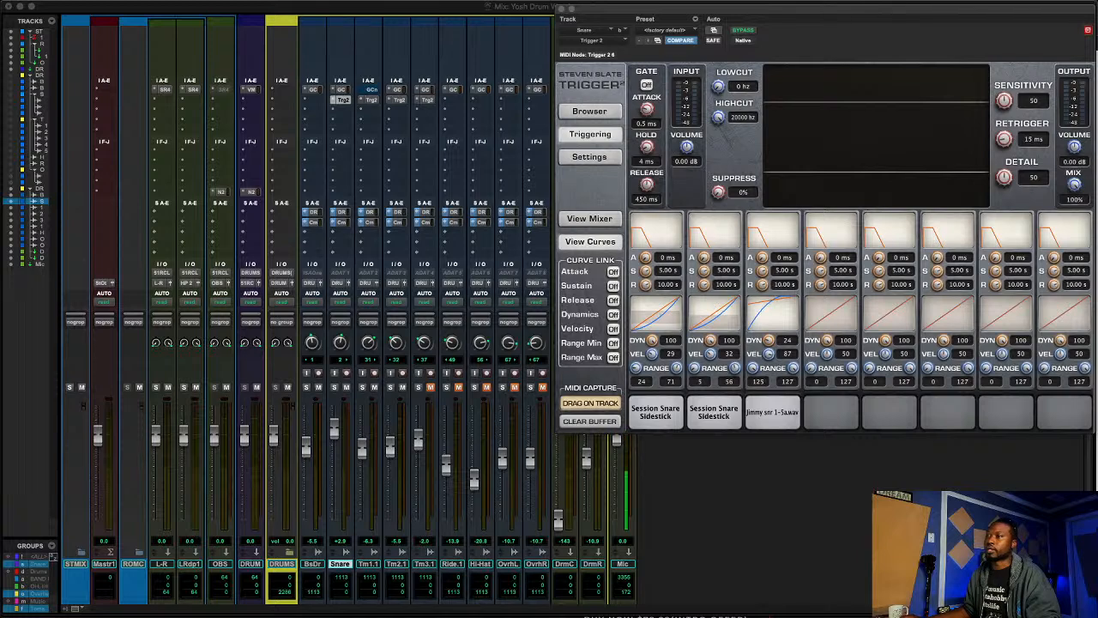
left_click(585, 218)
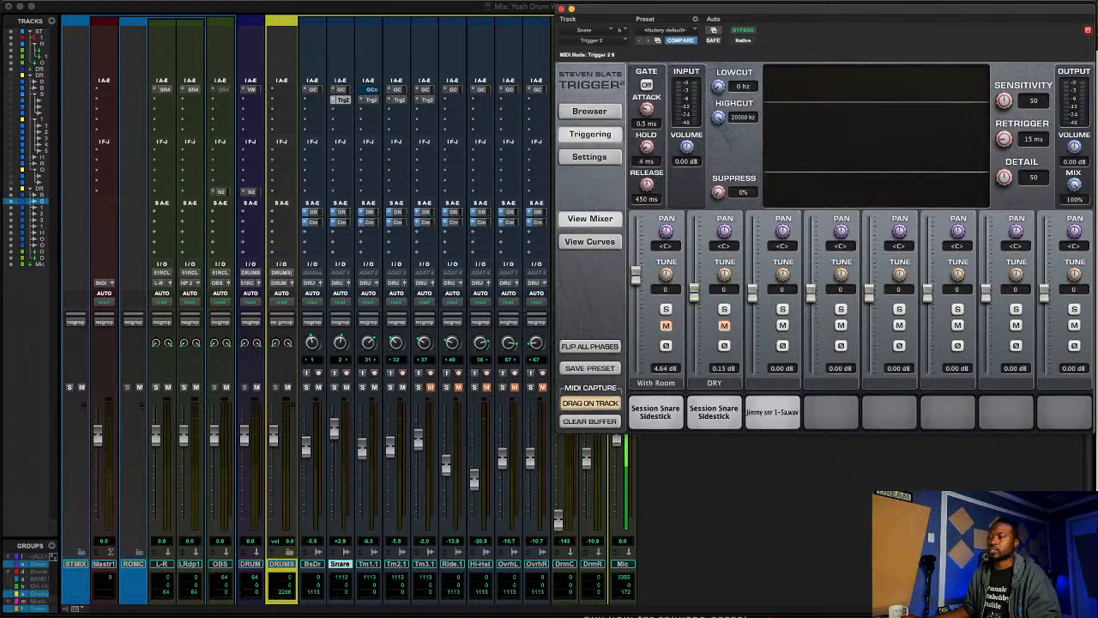
key("space")
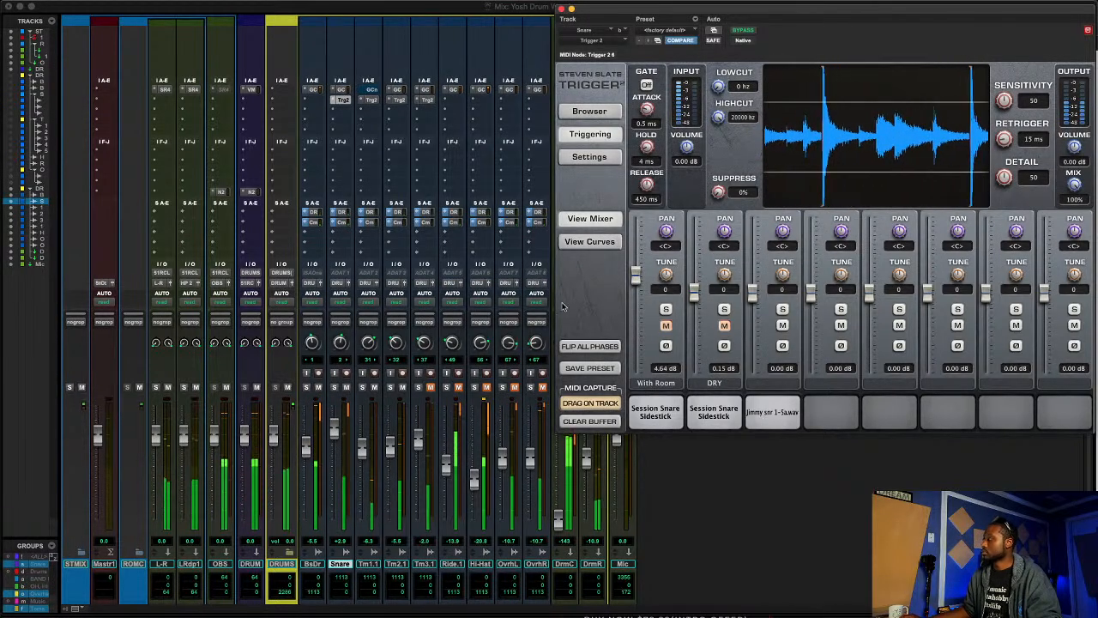
left_click(592, 242)
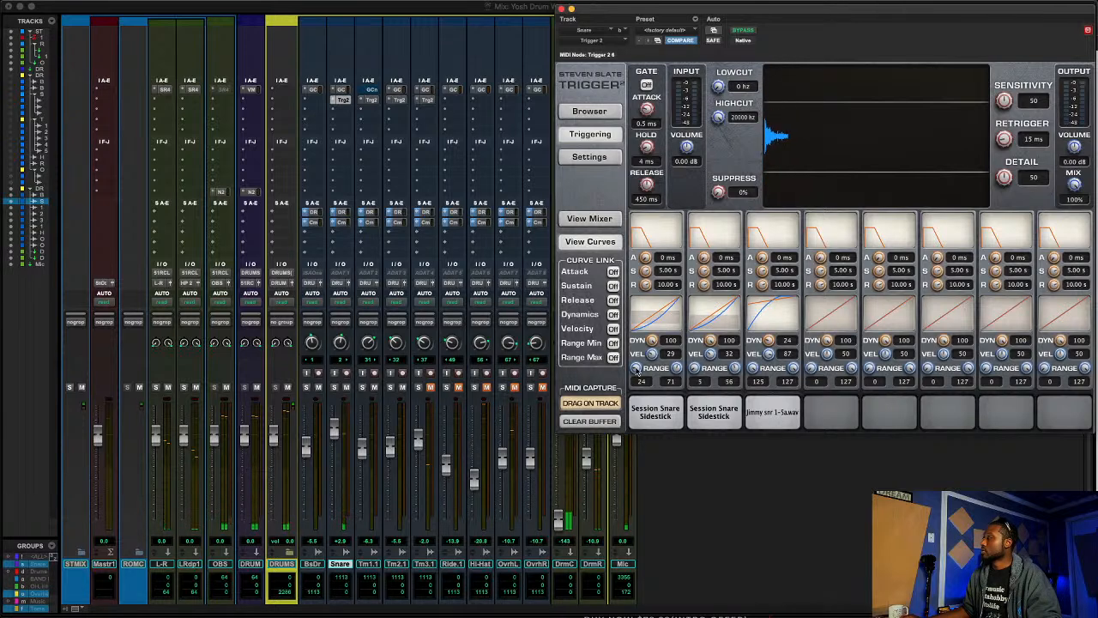
- Try a much shorter sustain and release on the Jimmy snr sample during playback, then restore them to 5.00 s and 10.00 s
left_click(591, 218)
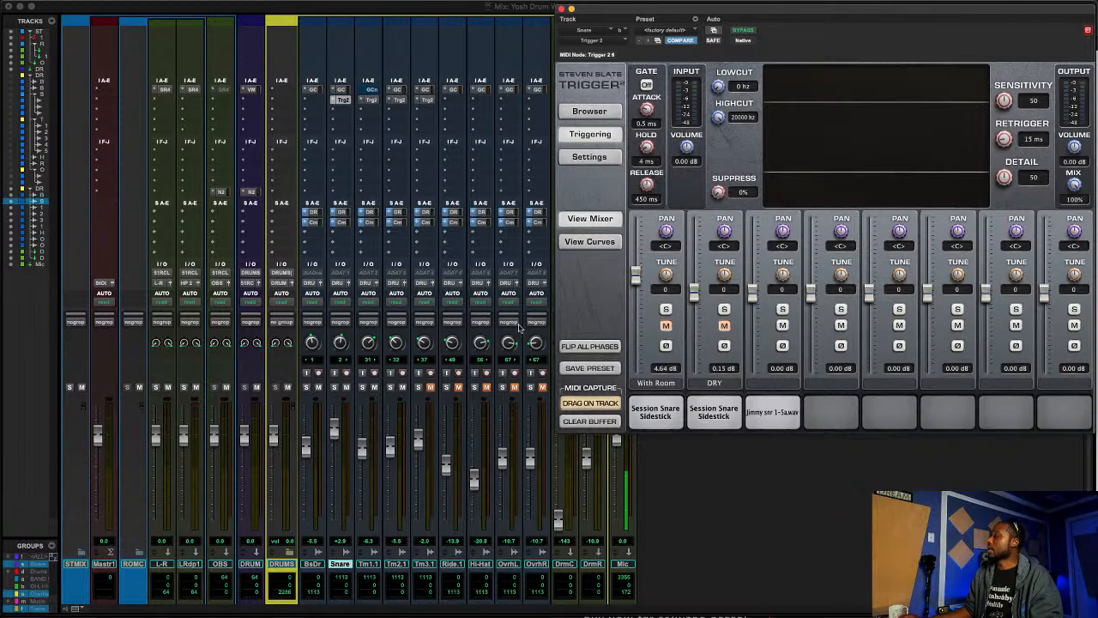
left_click(590, 242)
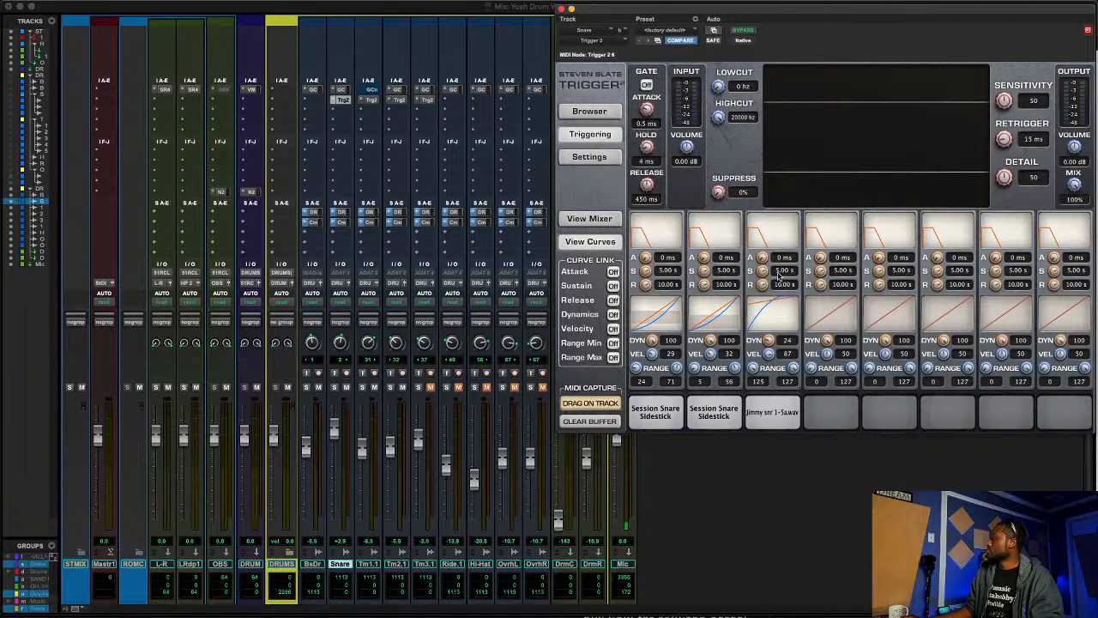
left_click_drag(765, 273, 761, 287)
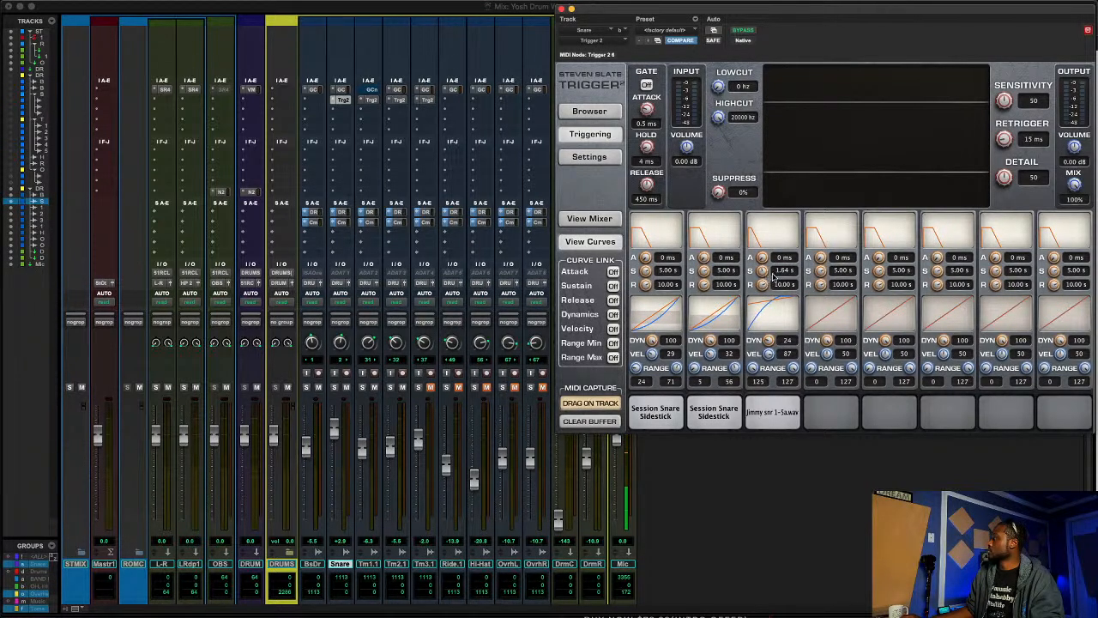
key("space")
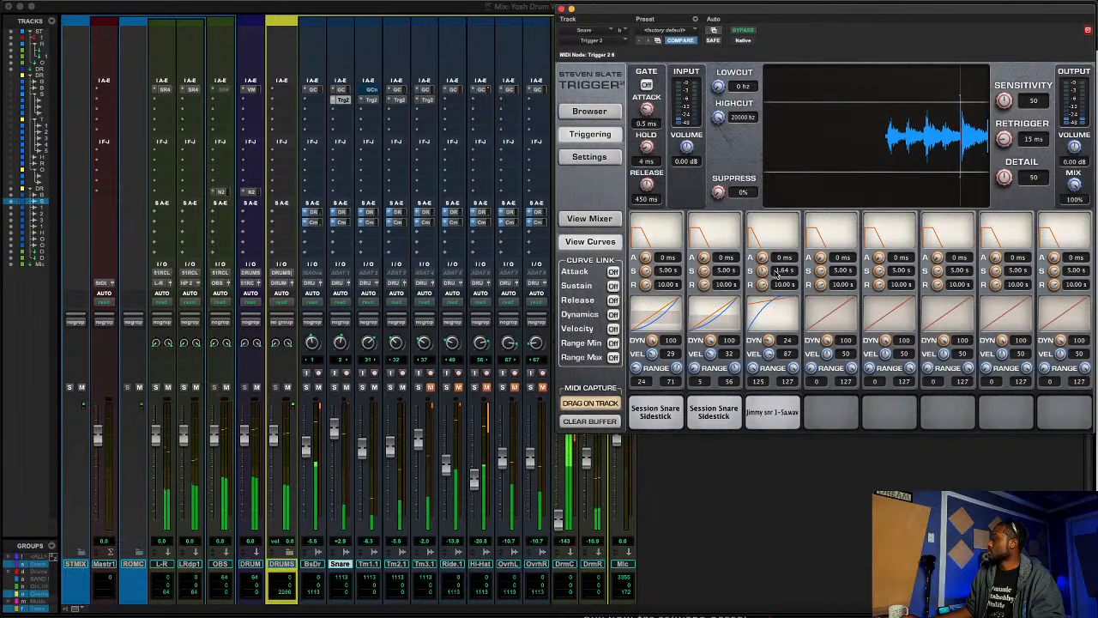
left_click_drag(761, 271, 762, 294)
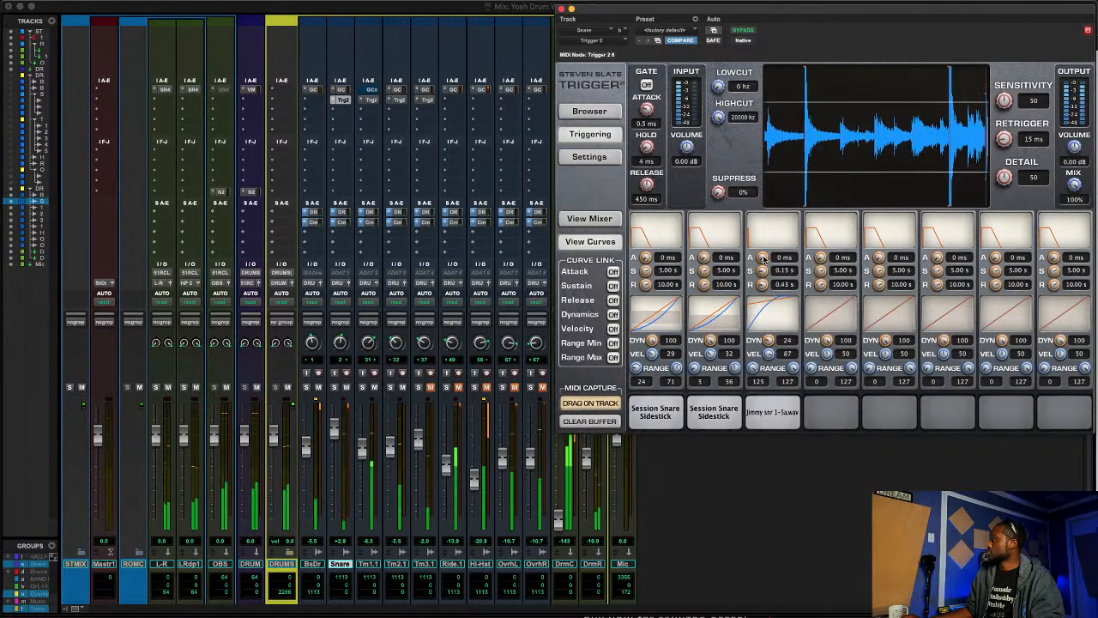
left_click_drag(763, 273, 758, 303)
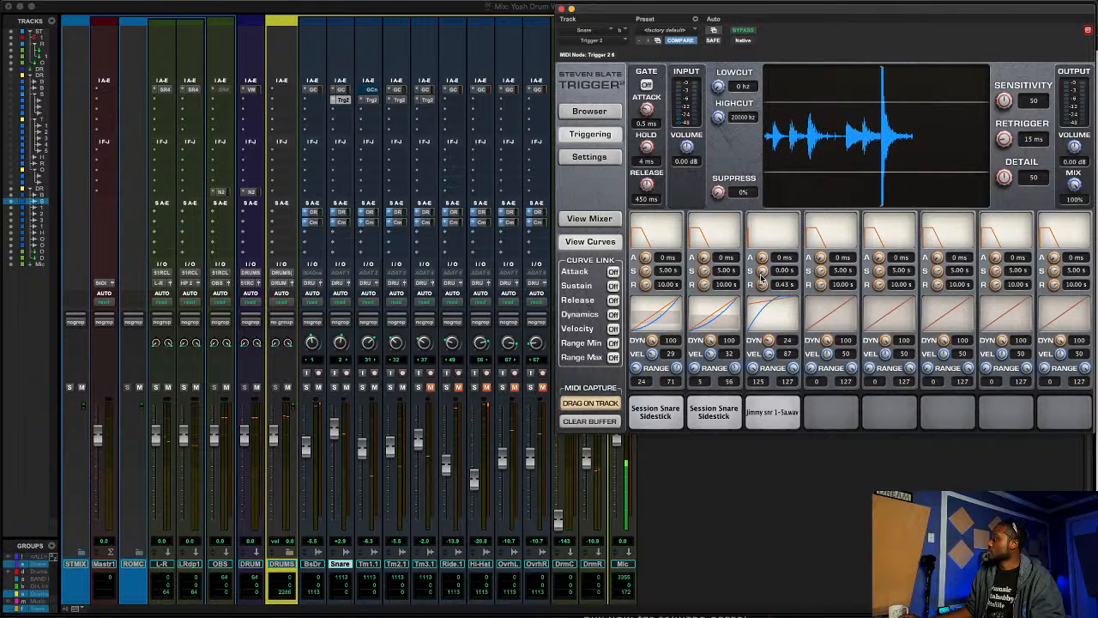
left_click_drag(760, 278, 763, 267)
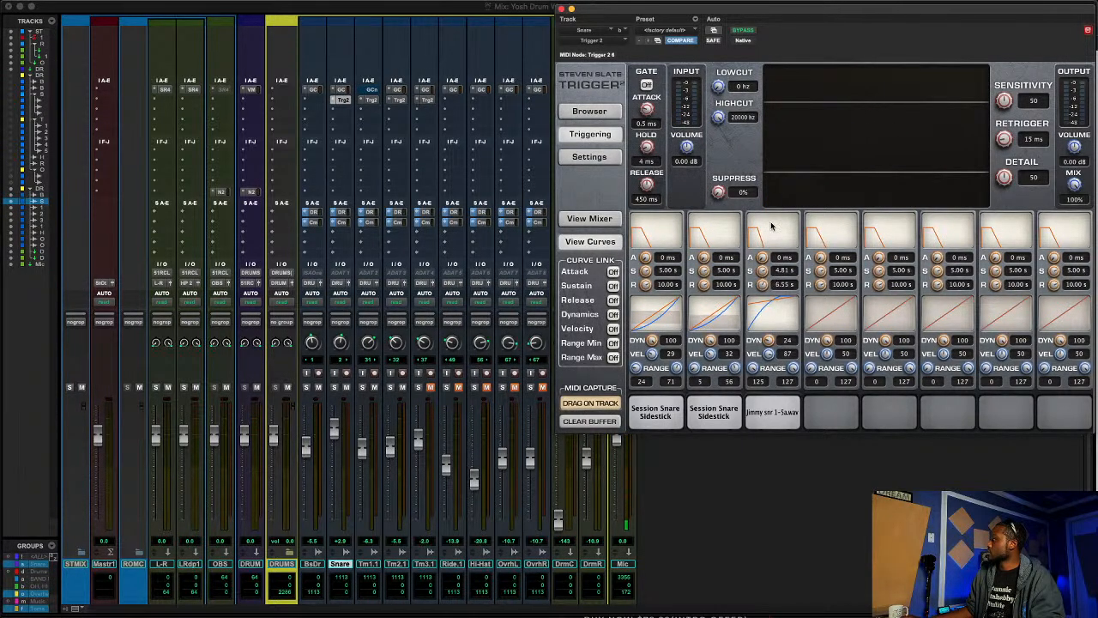
left_click_drag(760, 287, 763, 259)
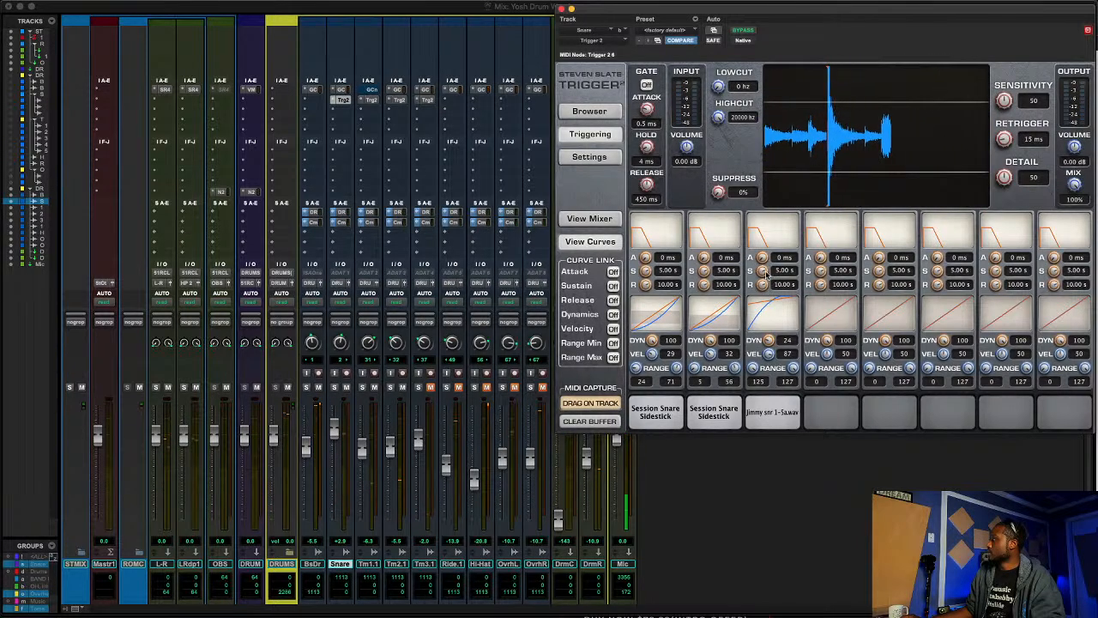
- Set the Jimmy snr sample's sustain to 0.02 s and release to 0.32 s, comparing shorter and longer envelopes during playback
left_click_drag(765, 280, 759, 309)
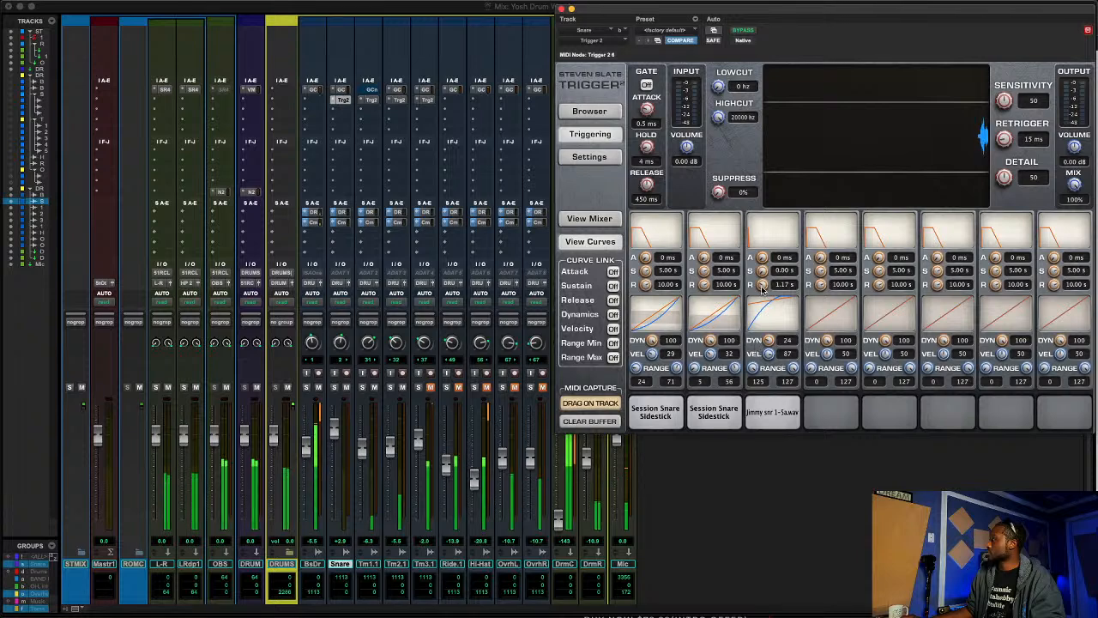
left_click_drag(761, 289, 771, 201)
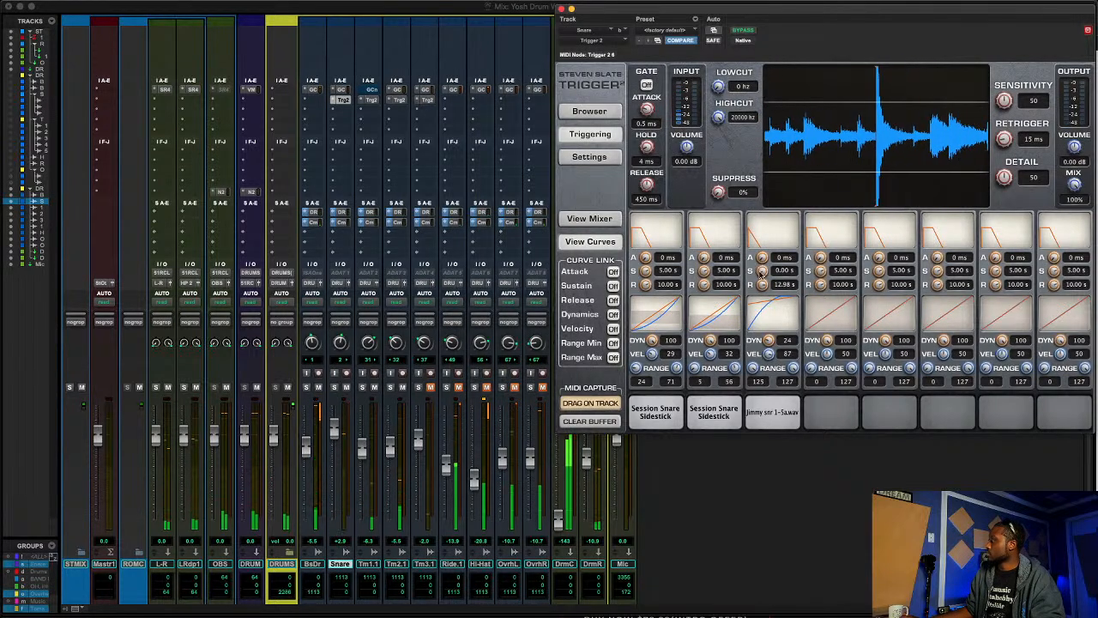
left_click_drag(761, 285, 748, 364)
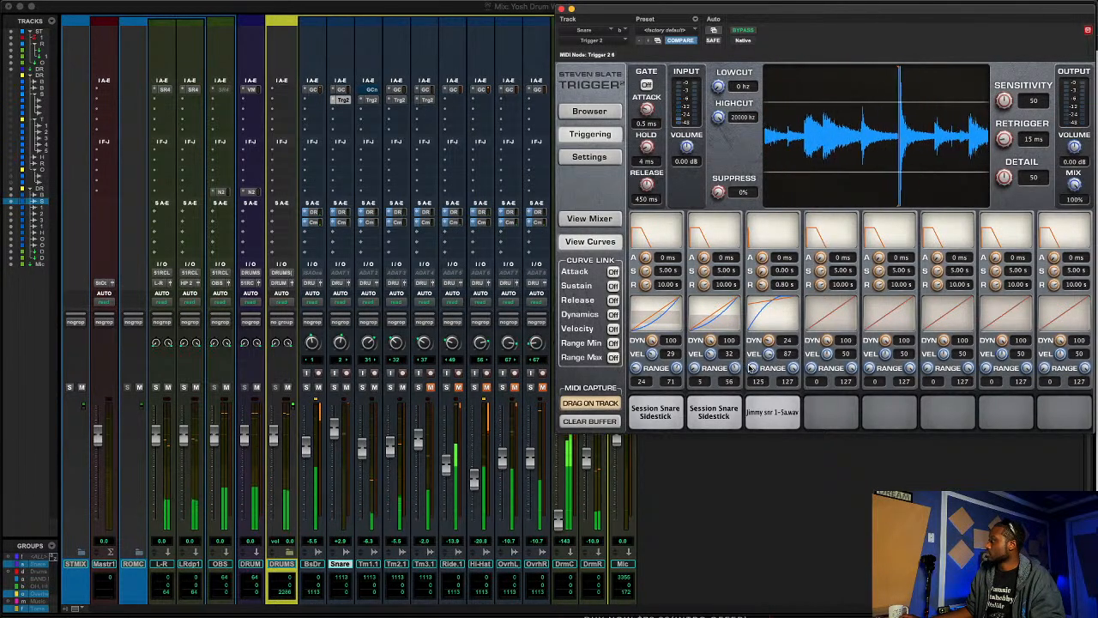
left_click_drag(761, 271, 755, 228)
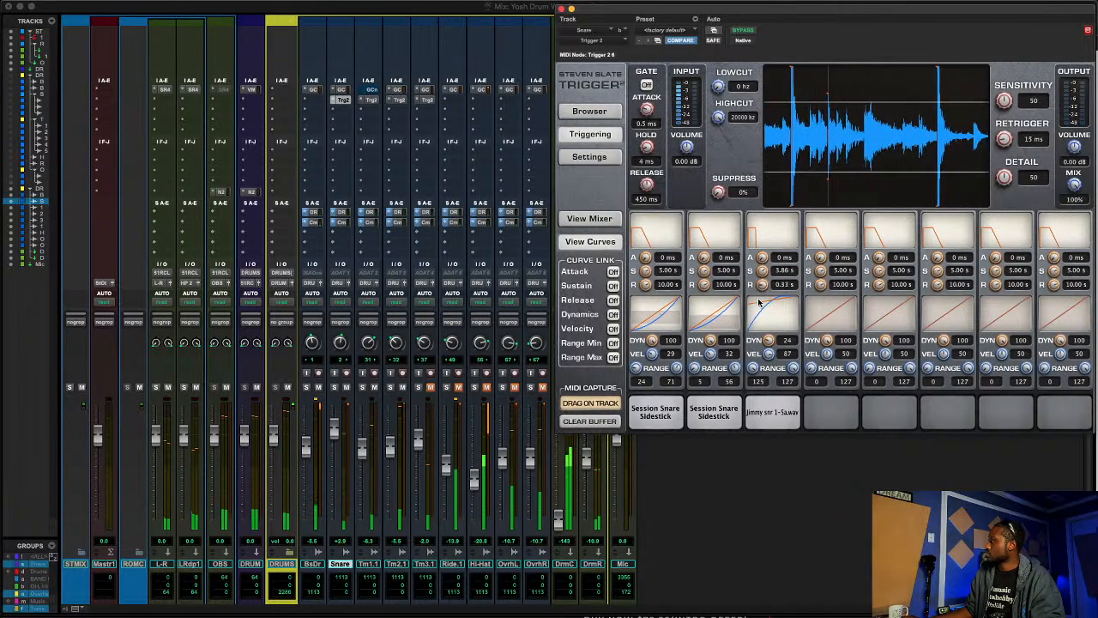
left_click_drag(762, 284, 761, 322)
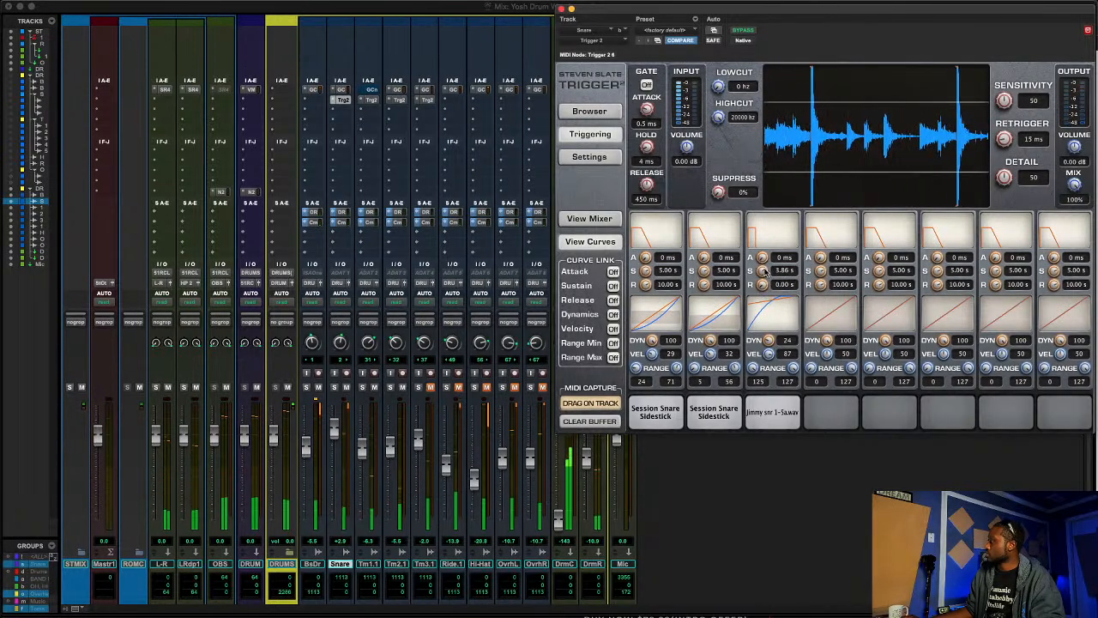
left_click_drag(761, 271, 740, 365)
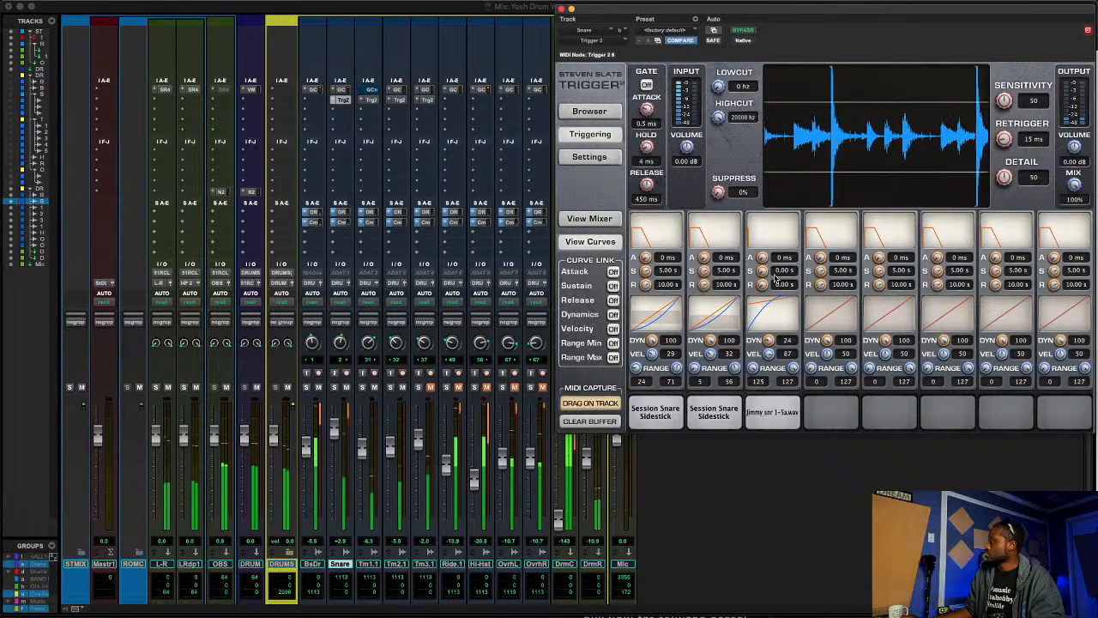
left_click_drag(762, 272, 760, 287)
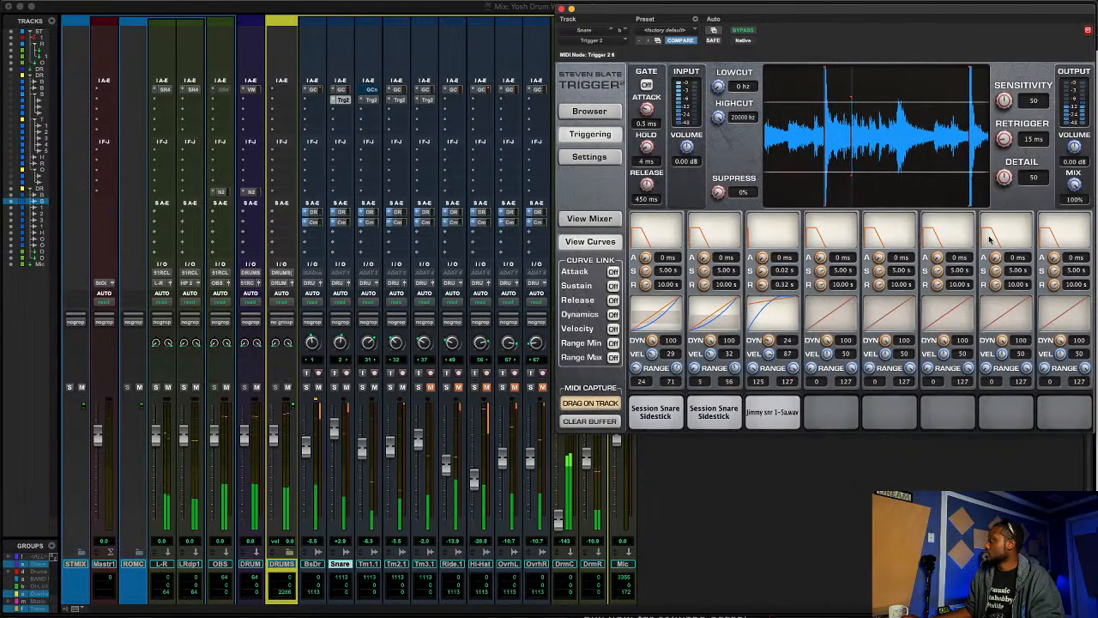
- Lower the snare trigger's wet/dry mix to 57% and play back the drums
left_click_drag(1075, 186, 1076, 266)
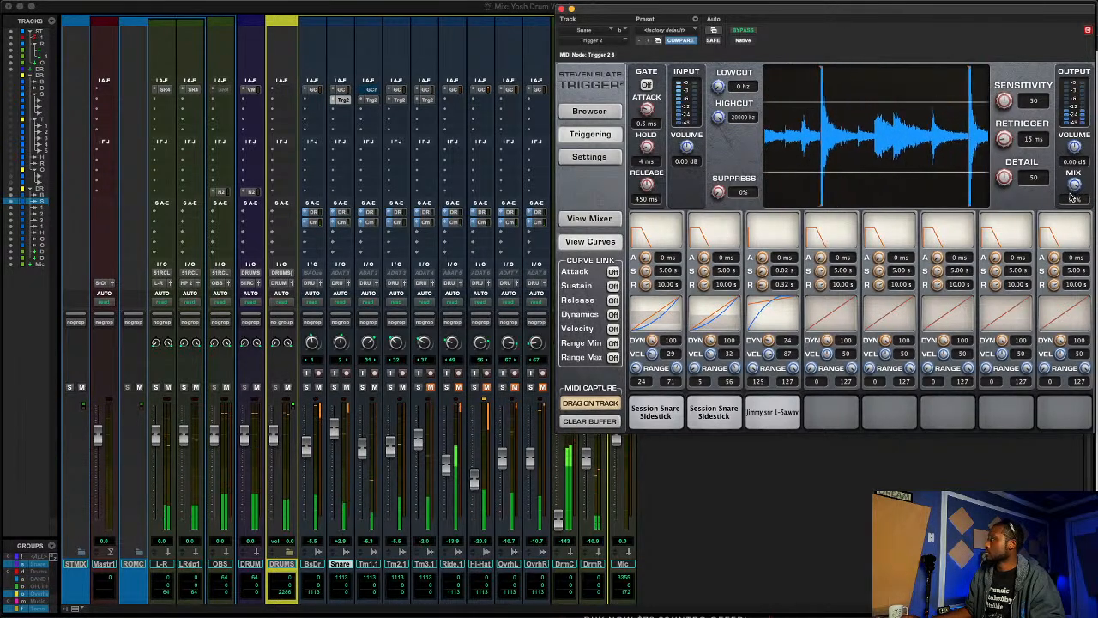
left_click_drag(1070, 197, 1059, 247)
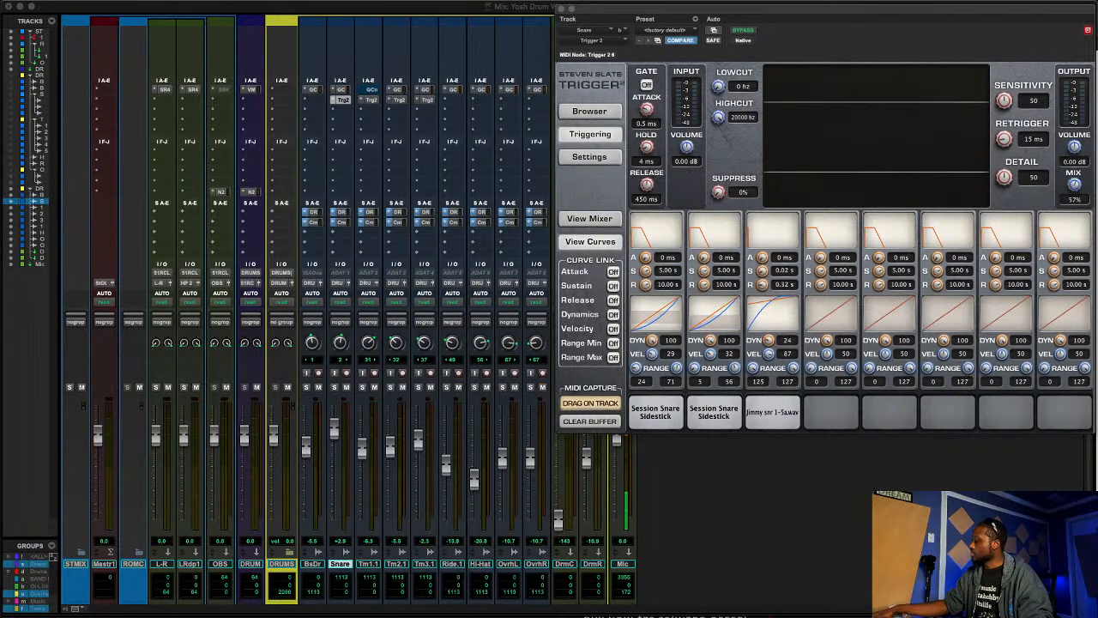
key("space")
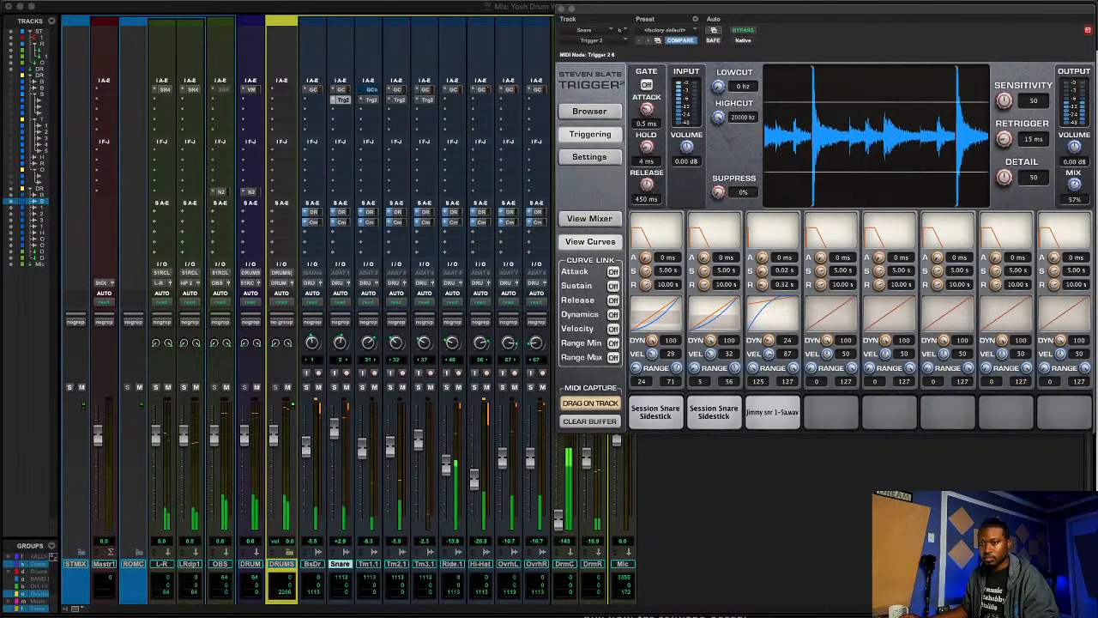
- Listen to the drums with the plug-in windows closed, and select the Tm3.1 track
left_click(427, 100)
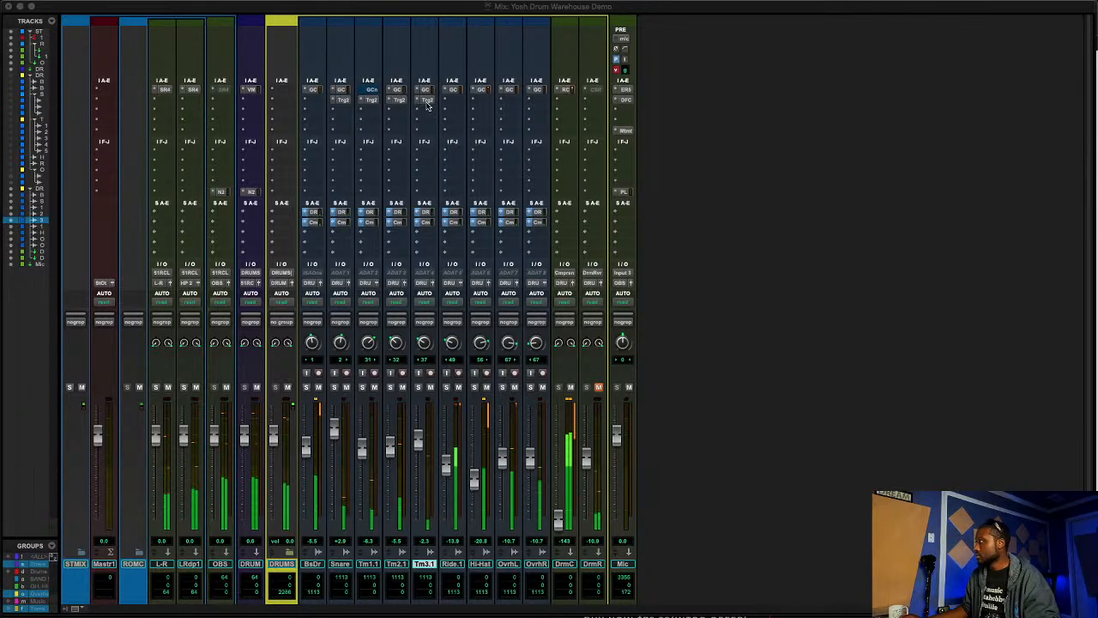
left_click(427, 100)
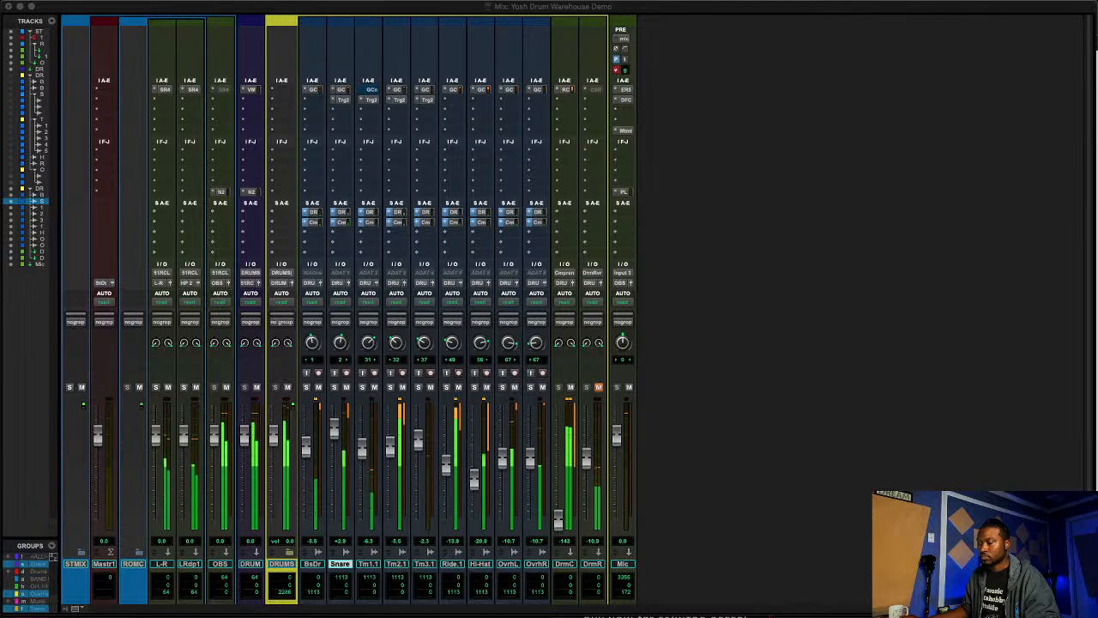
key("space")
left_click(424, 563)
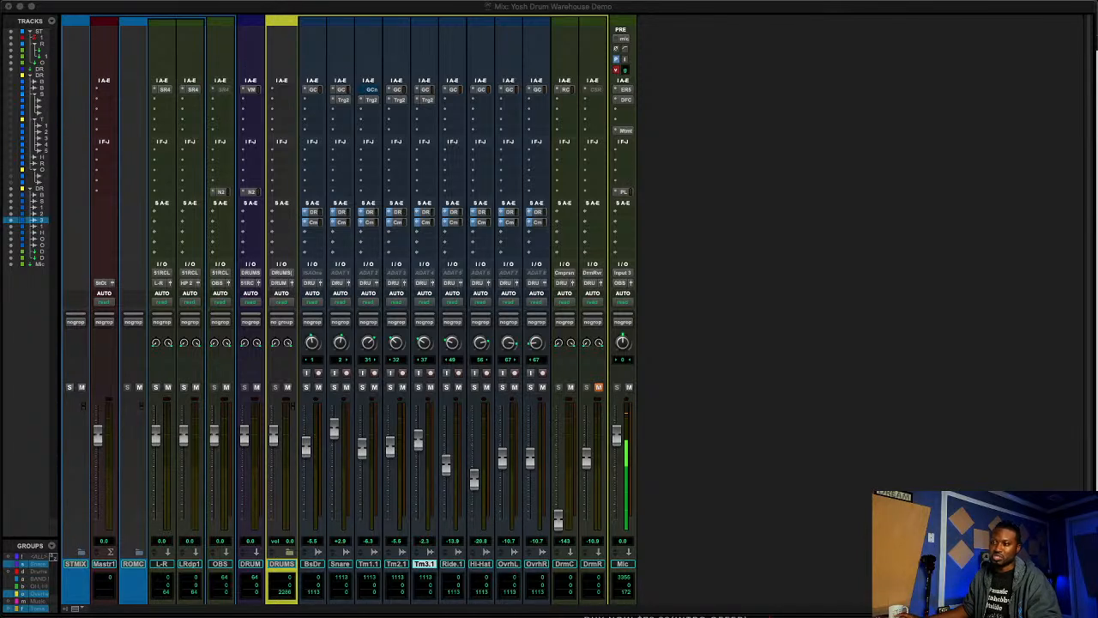
key("space")
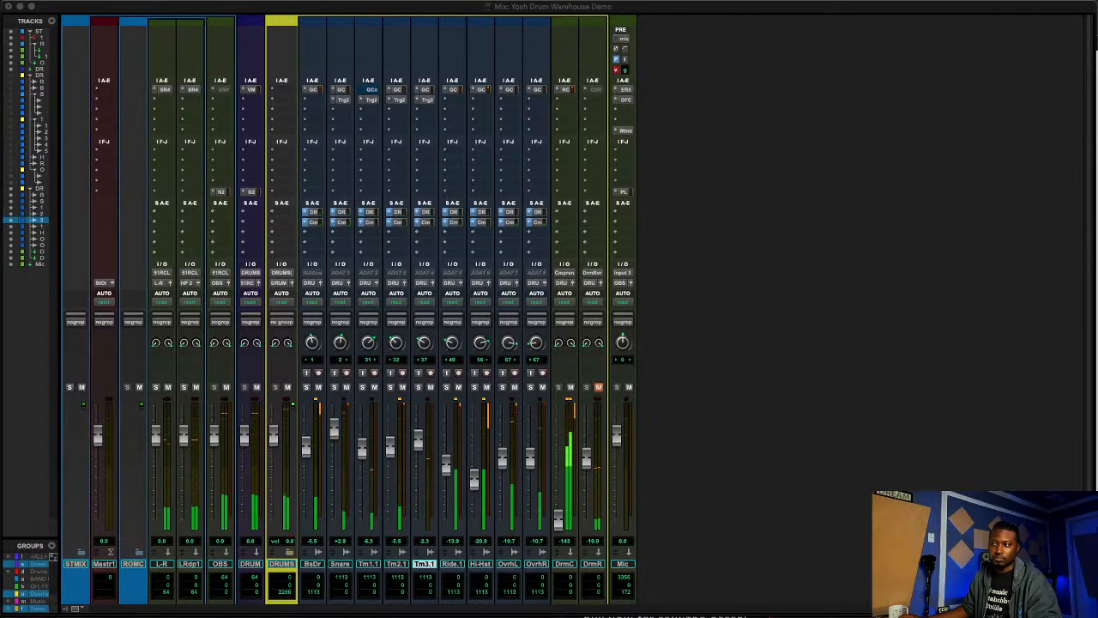
- Reopen Trigger 2 on the Snare track and set its sensitivity to 31
left_click(341, 564)
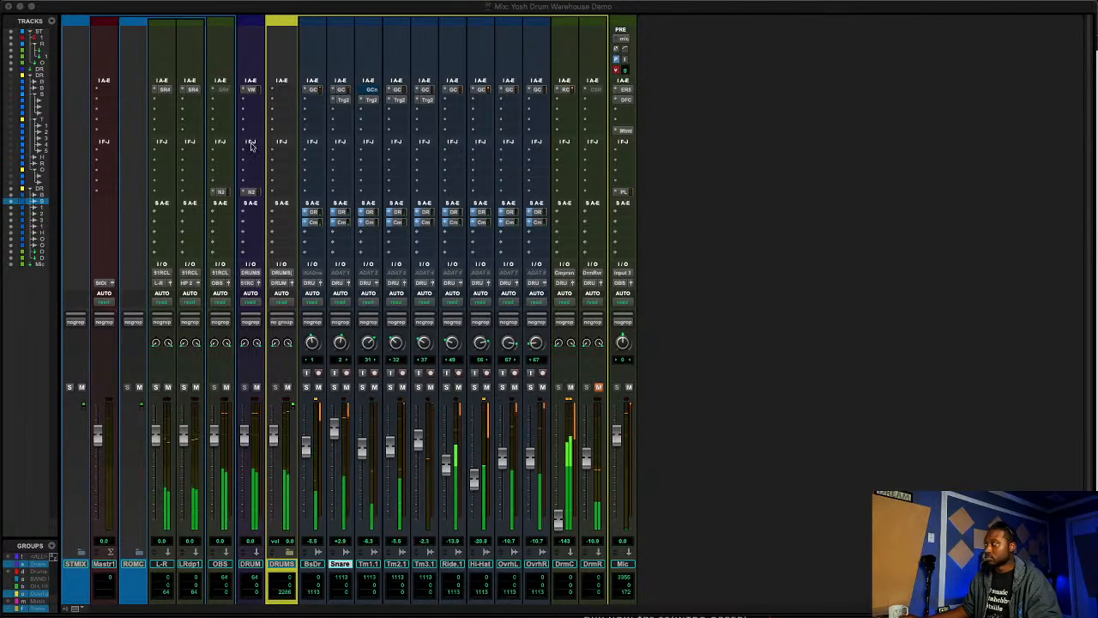
left_click(341, 99)
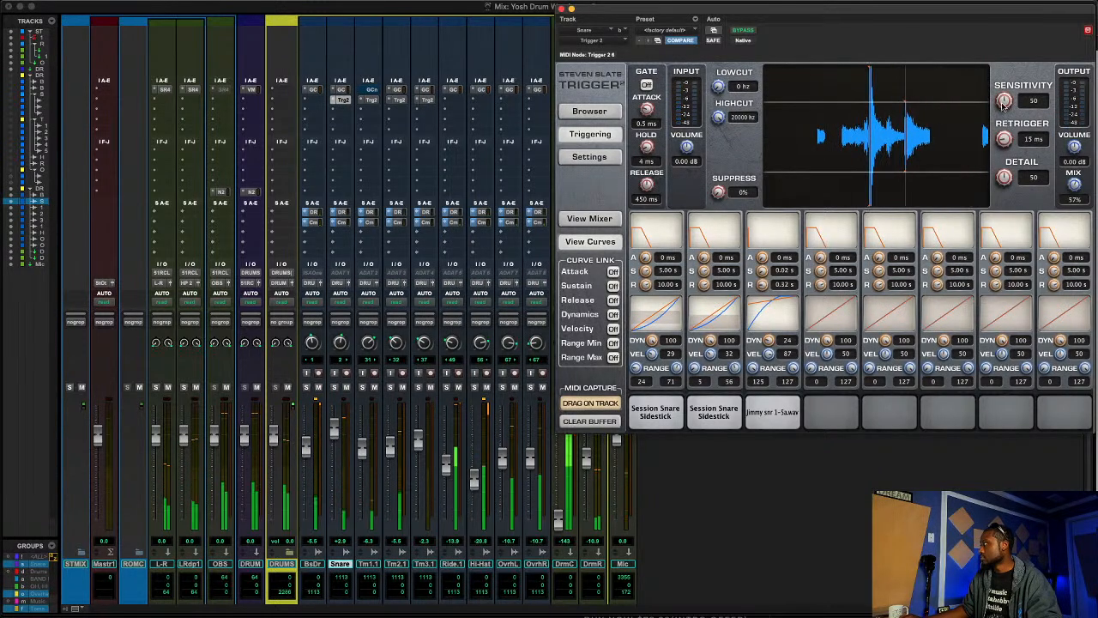
left_click_drag(1004, 100, 1009, 161)
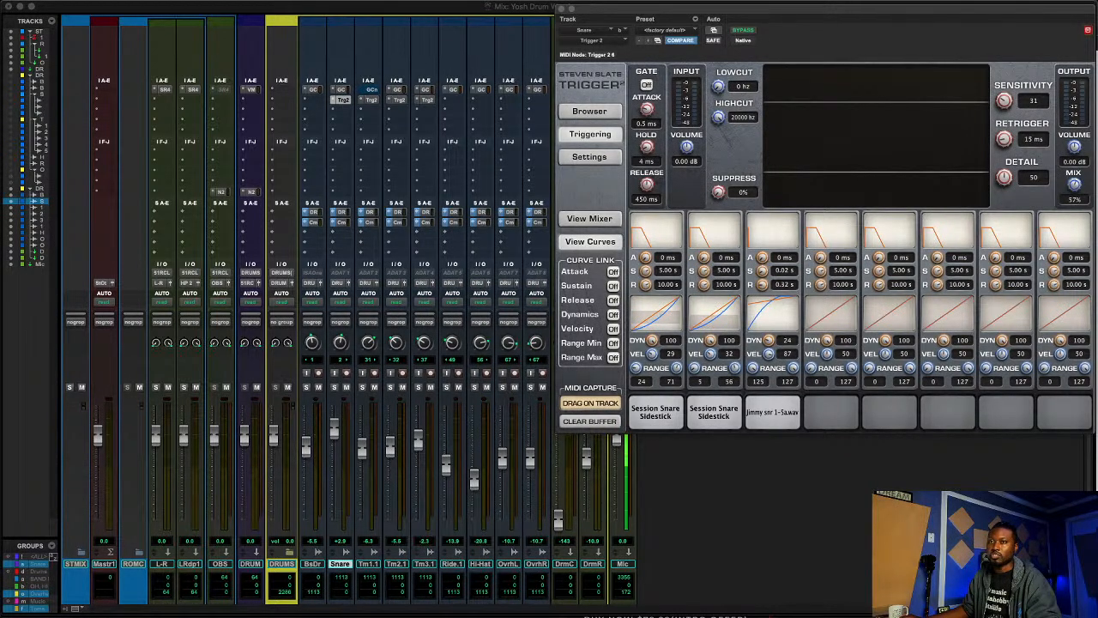
- Duplicate the BsDr track once and rename the copy BDINs
left_click(312, 563)
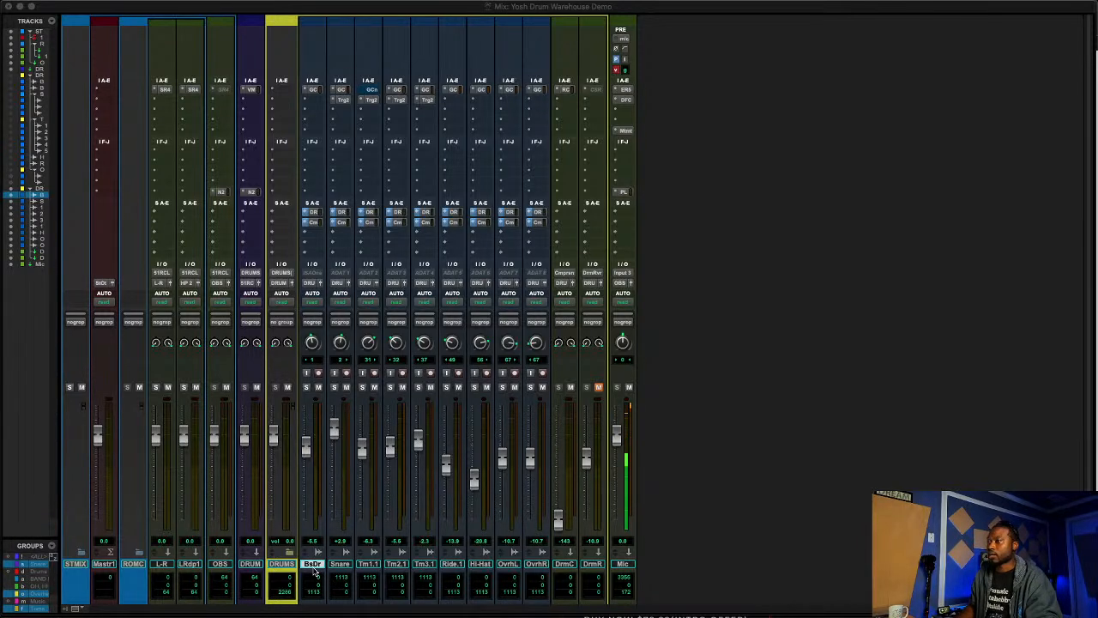
key("alt+shift+d")
key("Return")
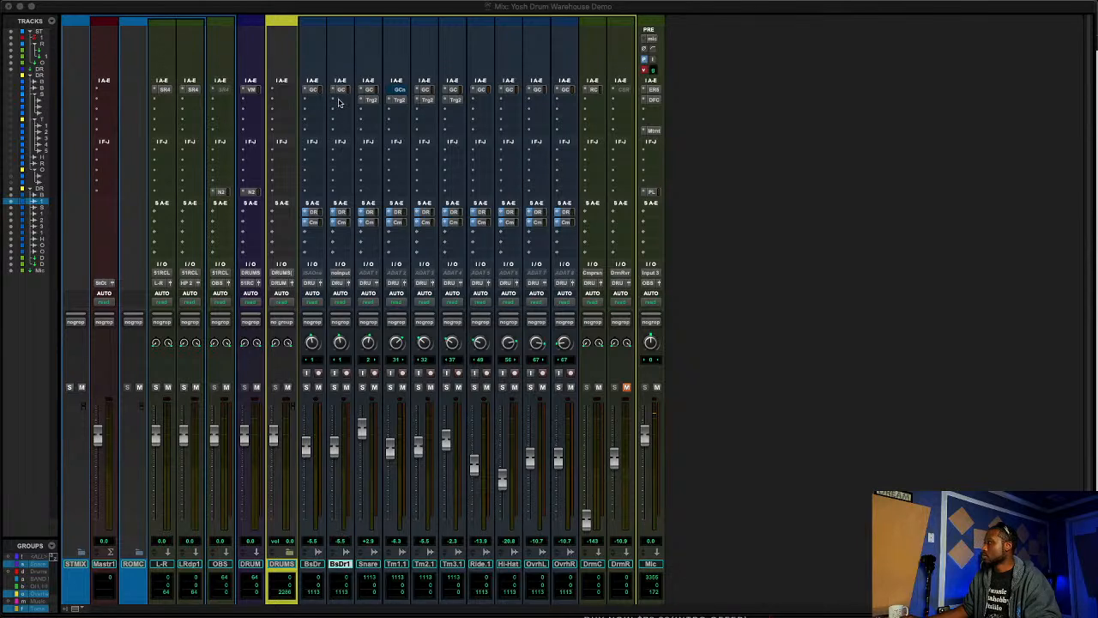
left_click(341, 101)
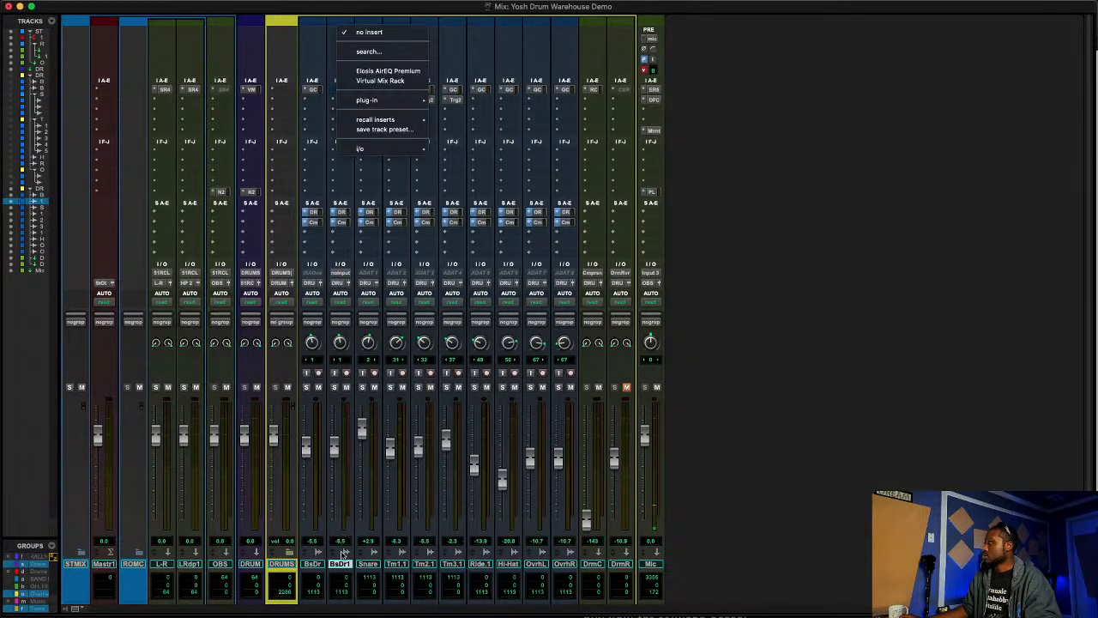
double_click(335, 564)
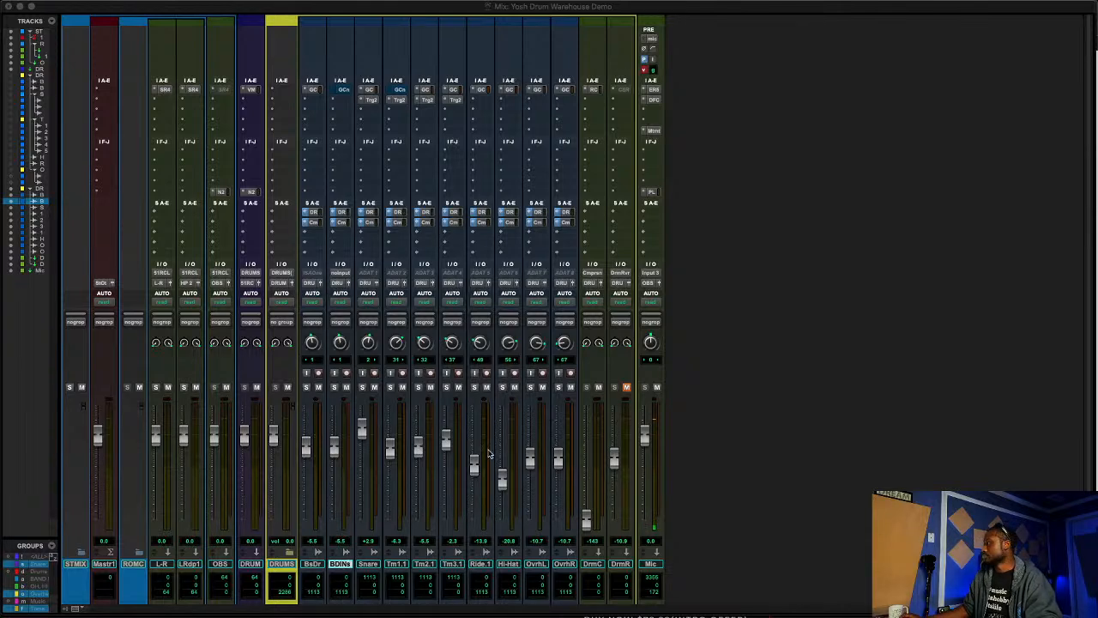
- Insert Trigger 2 in the second insert slot of the BDINs track
left_click(340, 104)
left_click(350, 50)
type("trigg")
key("Return")
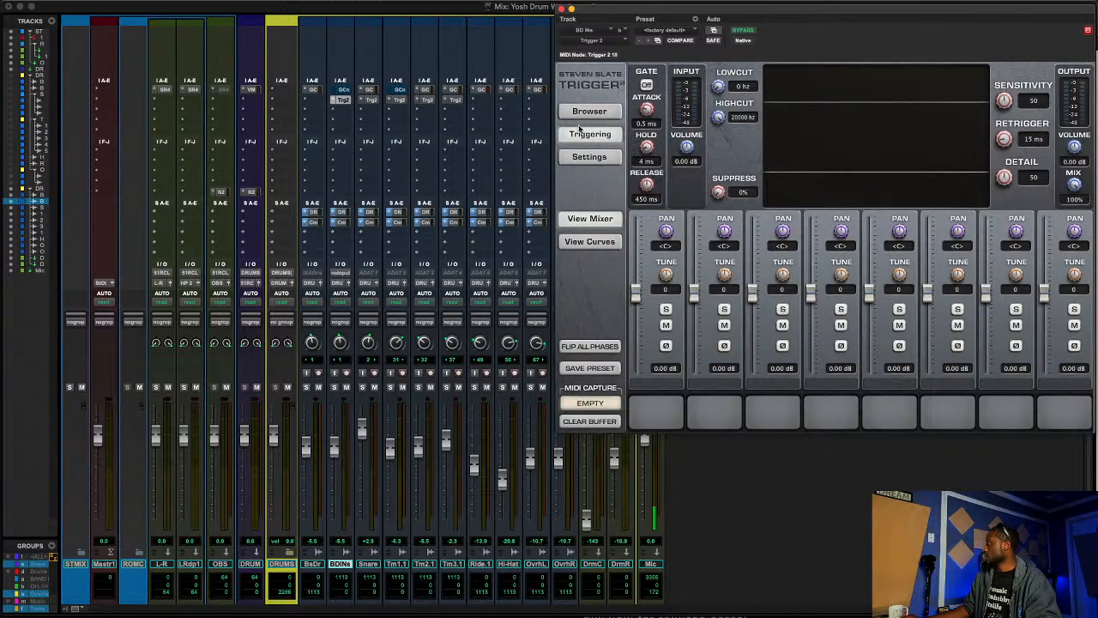
- Browse Yosh's Drum Warehouse trigger files in the BDINs Trigger 2 and select Maple Gum Kick.tci in the KICKS folder
left_click(588, 112)
left_click(635, 145)
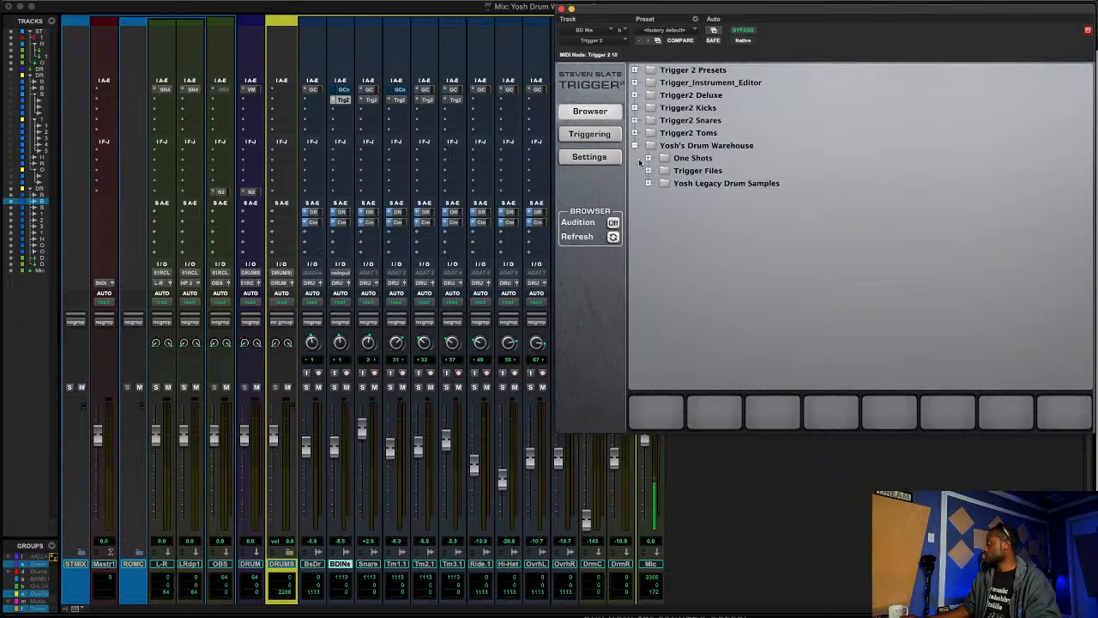
left_click(649, 158)
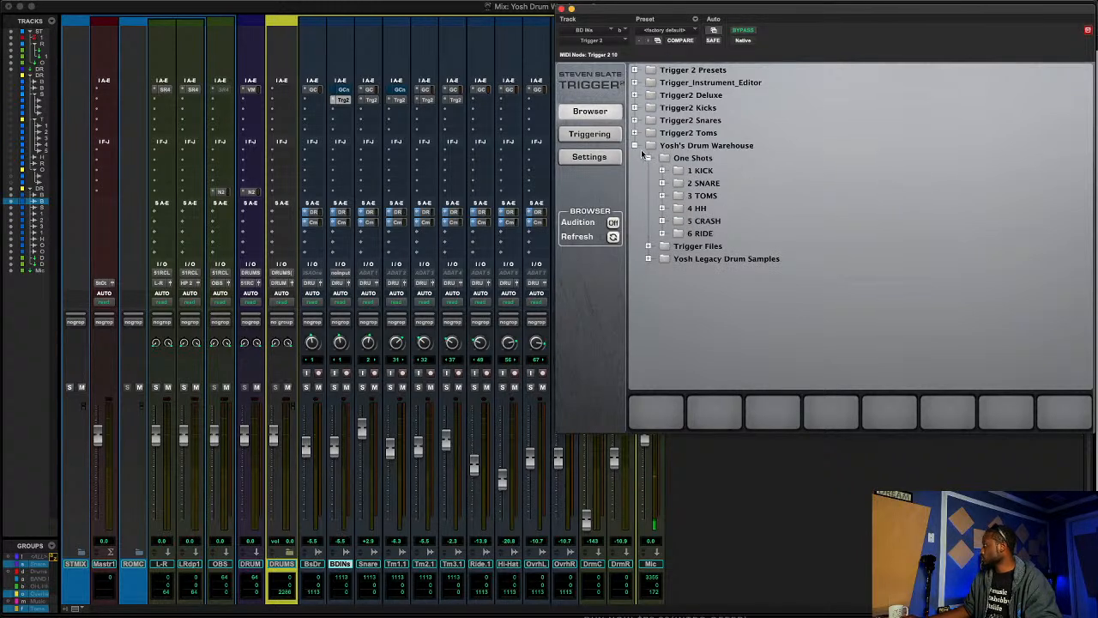
left_click(662, 170)
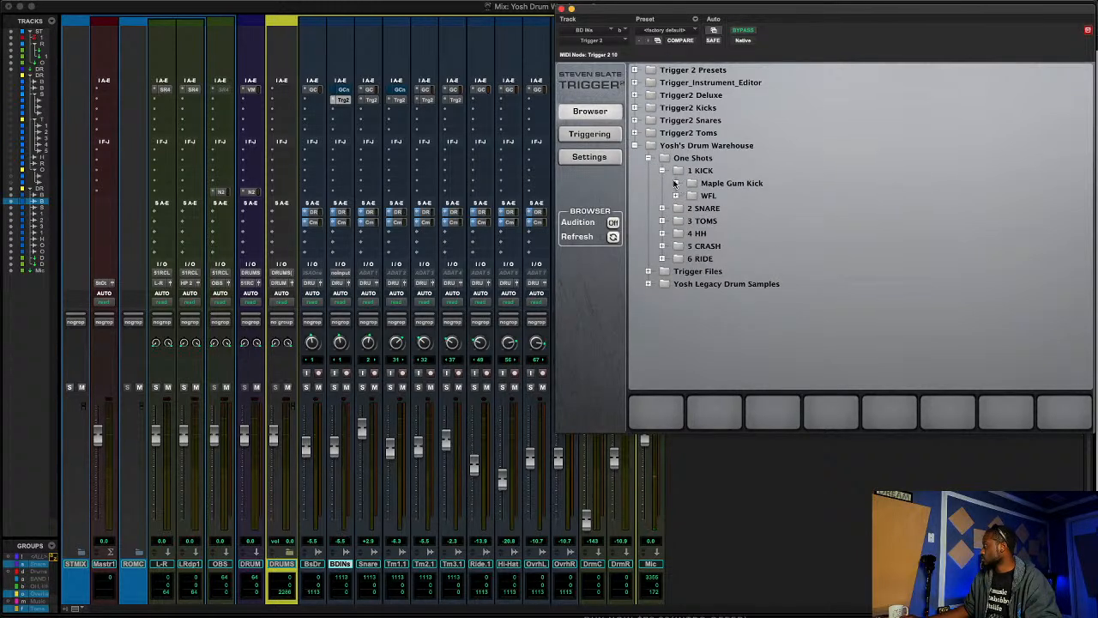
left_click(675, 183)
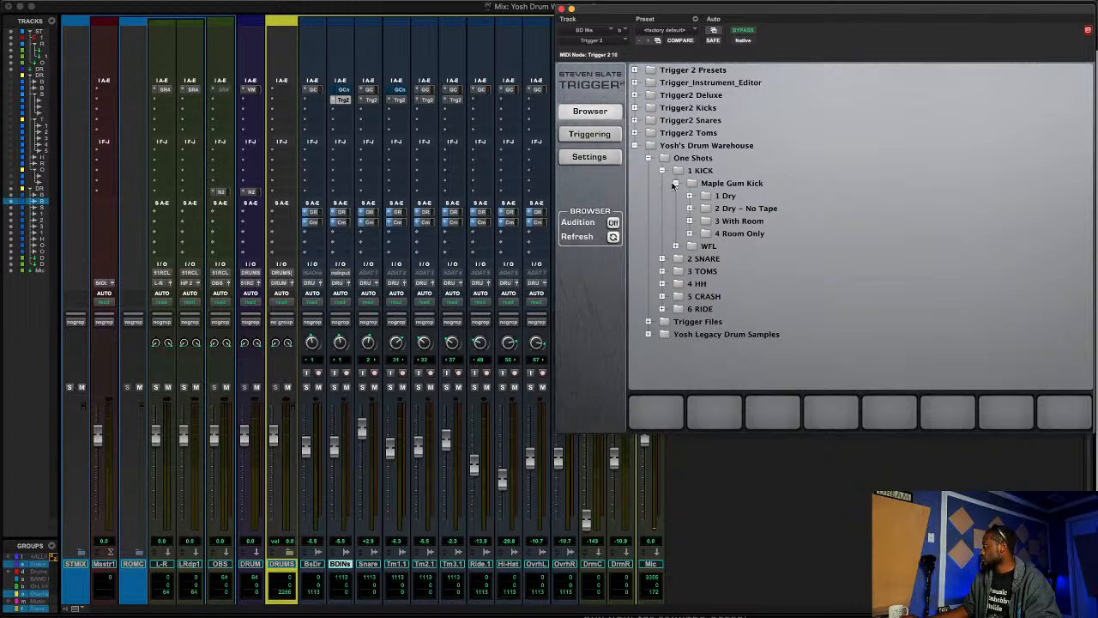
left_click(675, 183)
left_click(648, 271)
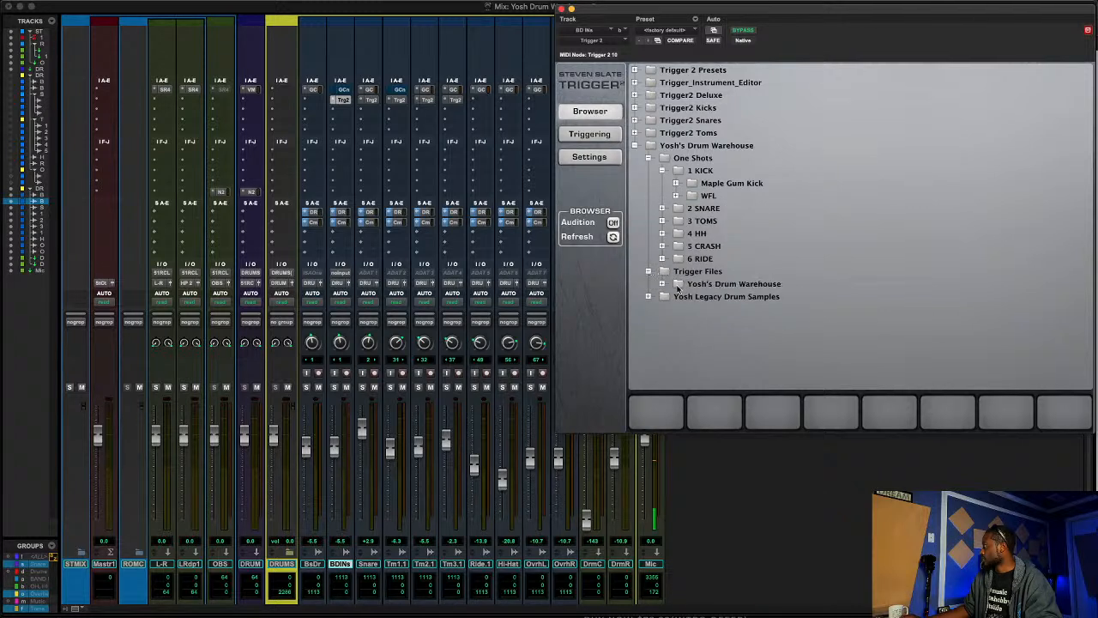
left_click(662, 284)
left_click(675, 309)
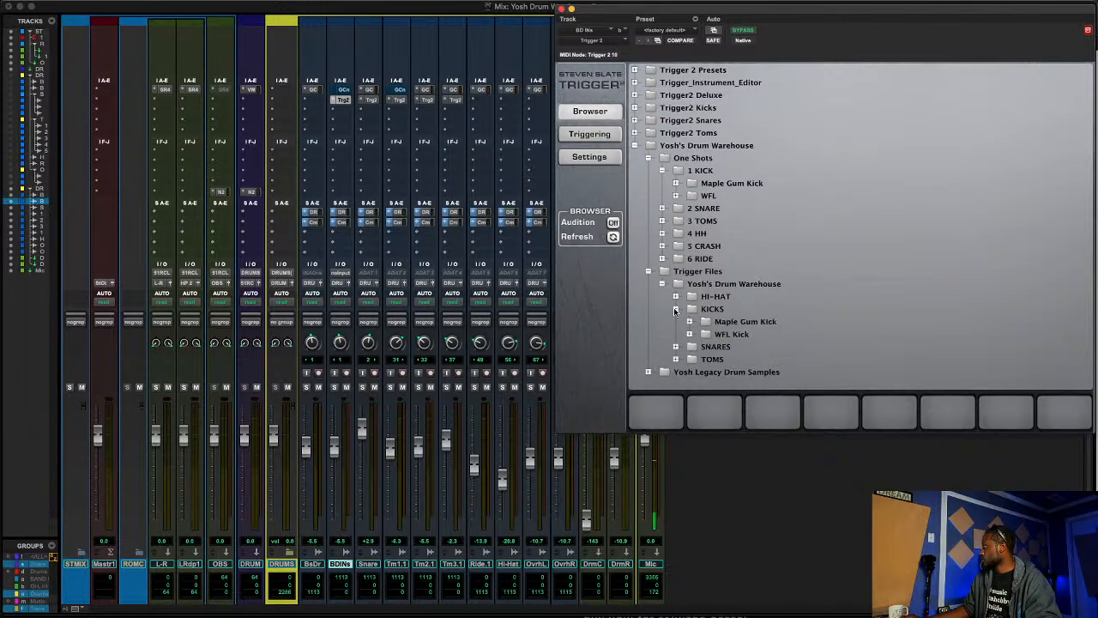
left_click(689, 322)
left_click(729, 335)
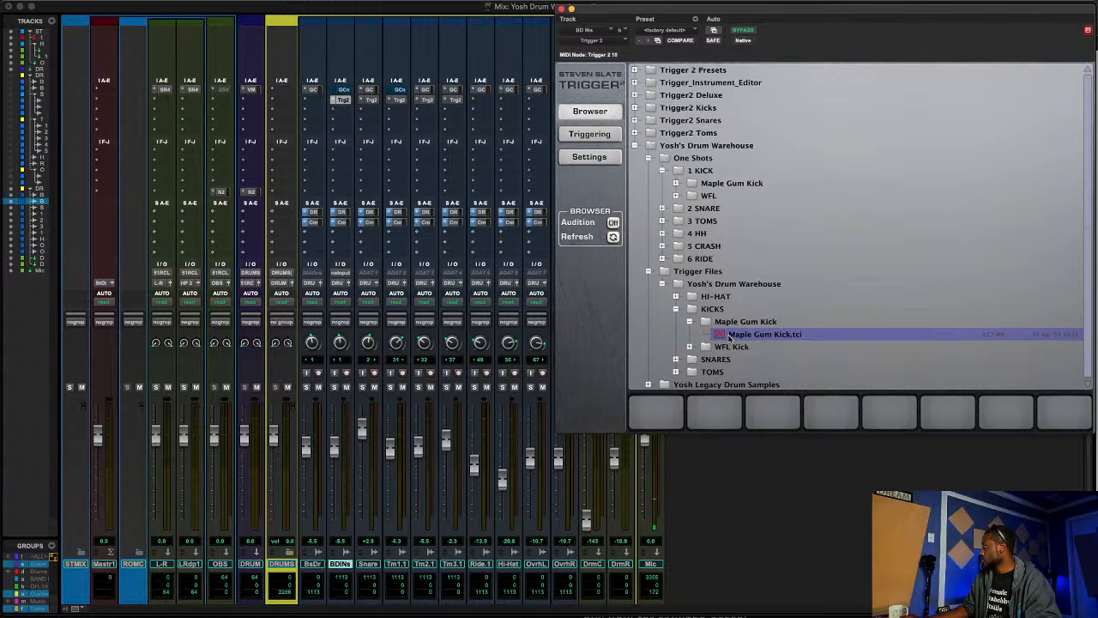
- Turn on sample auditioning and preview the Maple Gum Kick and the three WFL Kick files
left_click(612, 222)
key("space")
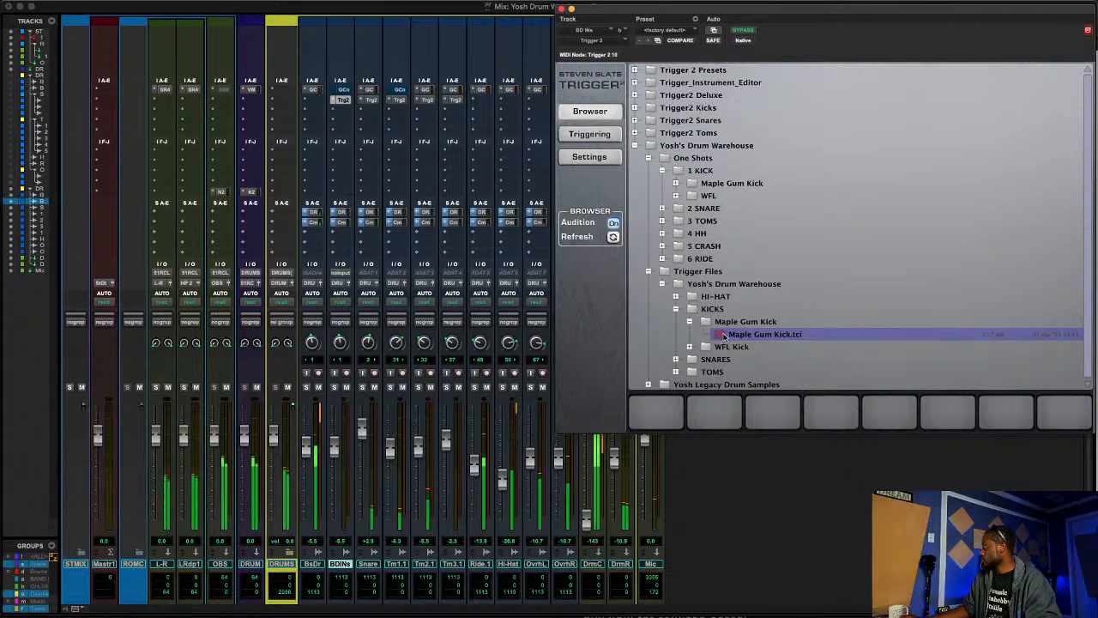
left_click(689, 346)
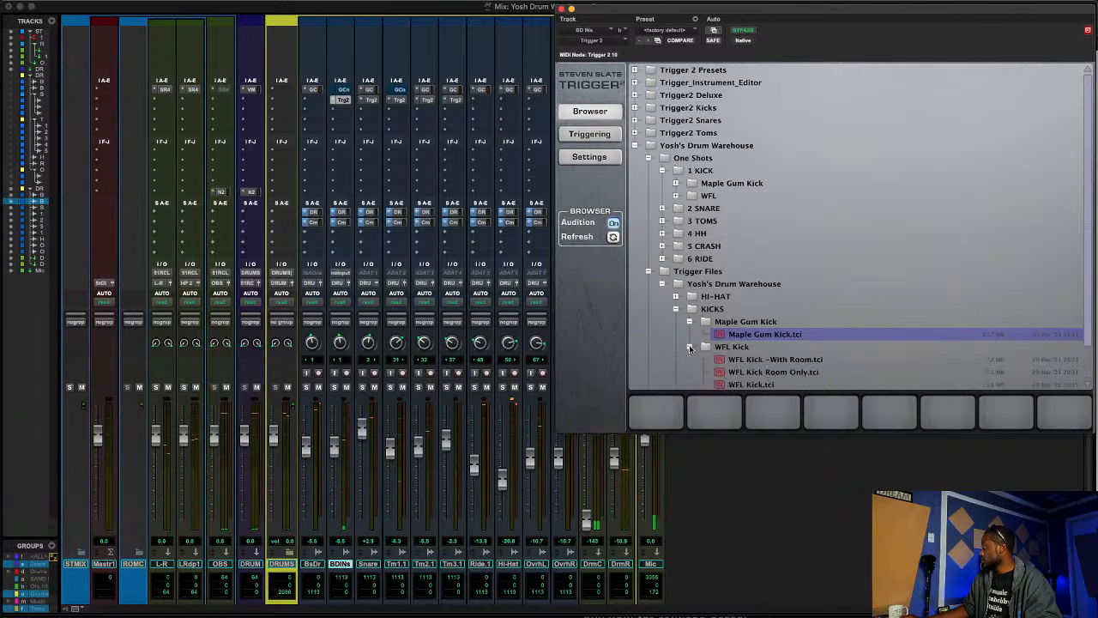
left_click(743, 359)
left_click(743, 372)
scroll(743, 371, "down", 1)
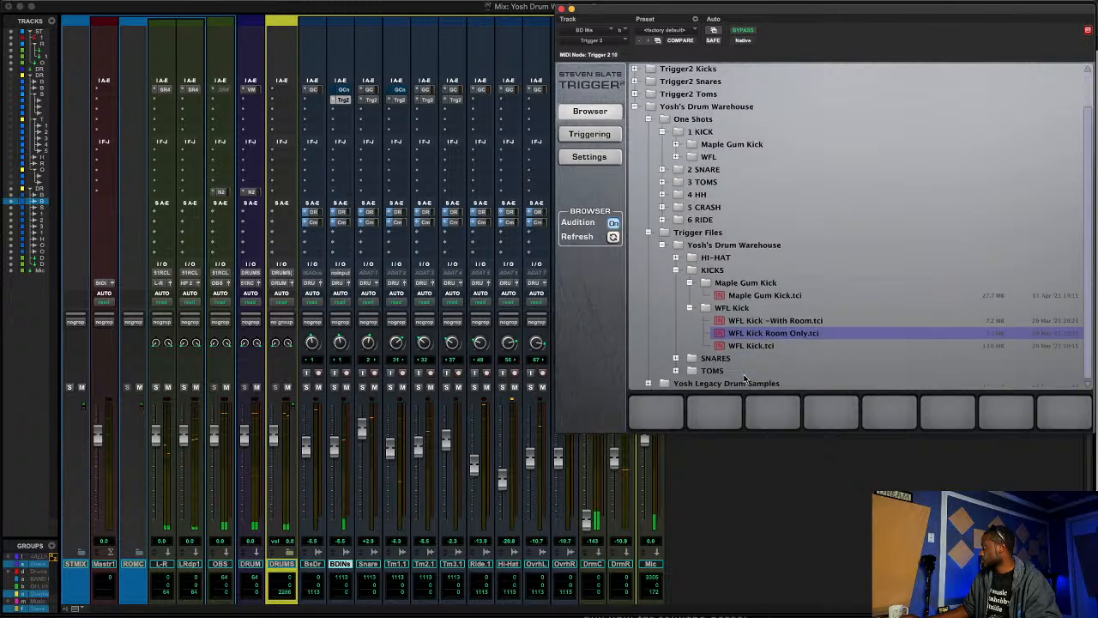
left_click(746, 346)
left_click(743, 296)
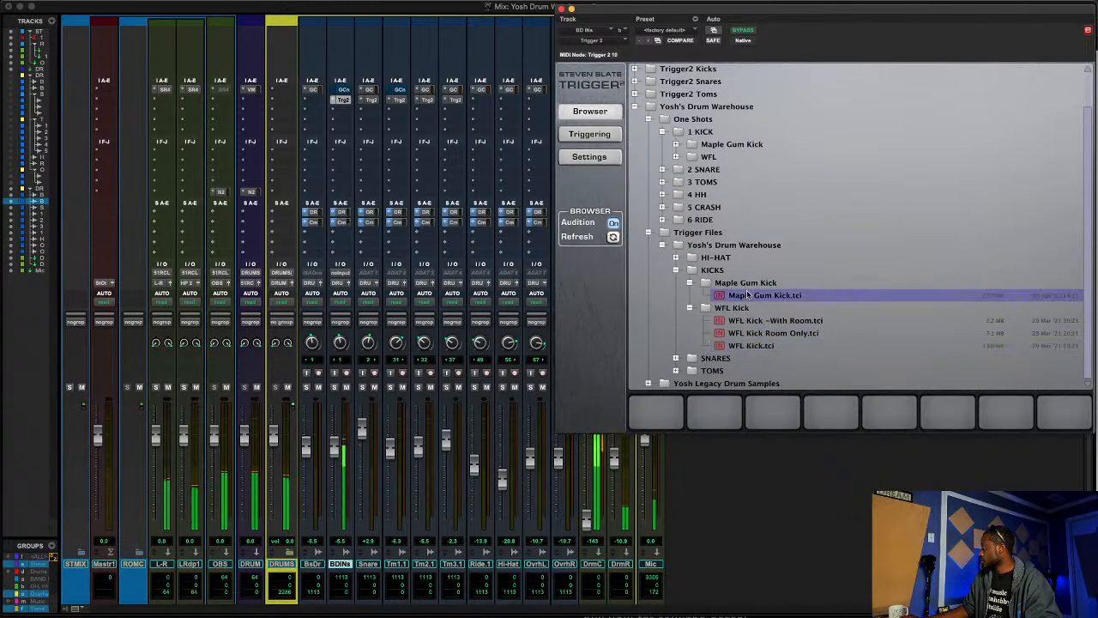
left_click(742, 347)
- Load Maple Gum Kick.tci into Trigger 2's first sample slot and set its variation to With Room
left_click(751, 296)
left_click_drag(751, 296, 655, 412)
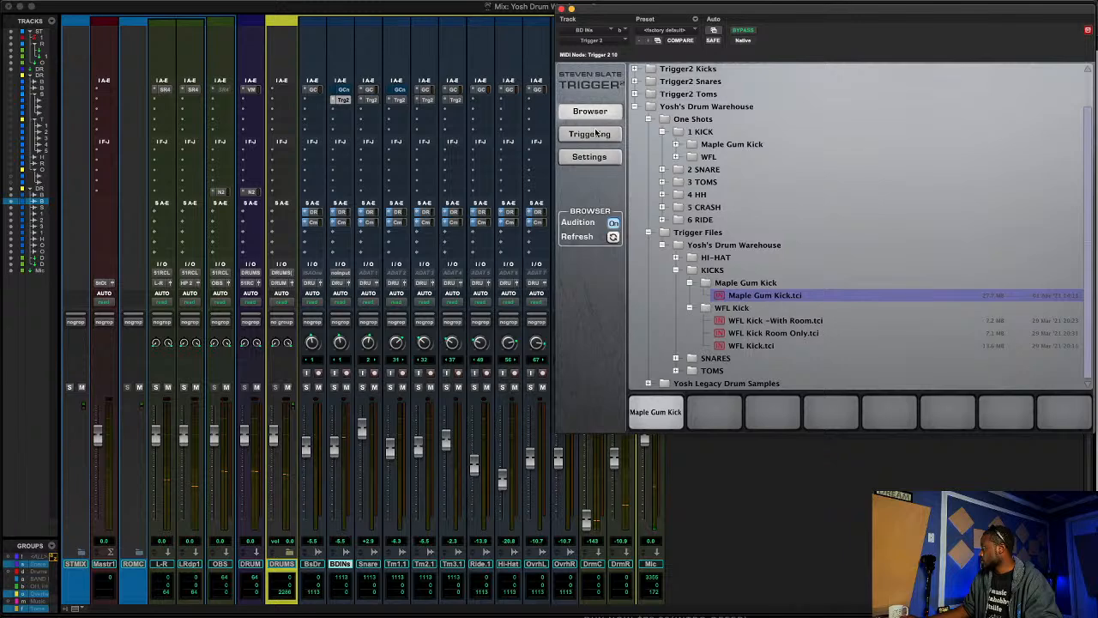
left_click(590, 135)
left_click(669, 386)
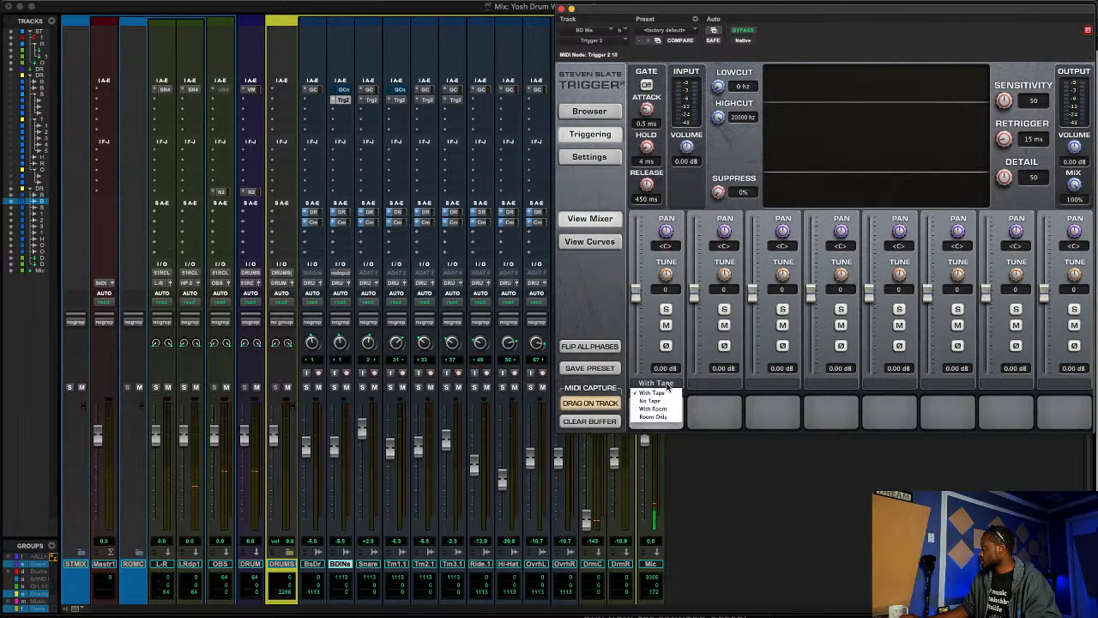
left_click(669, 410)
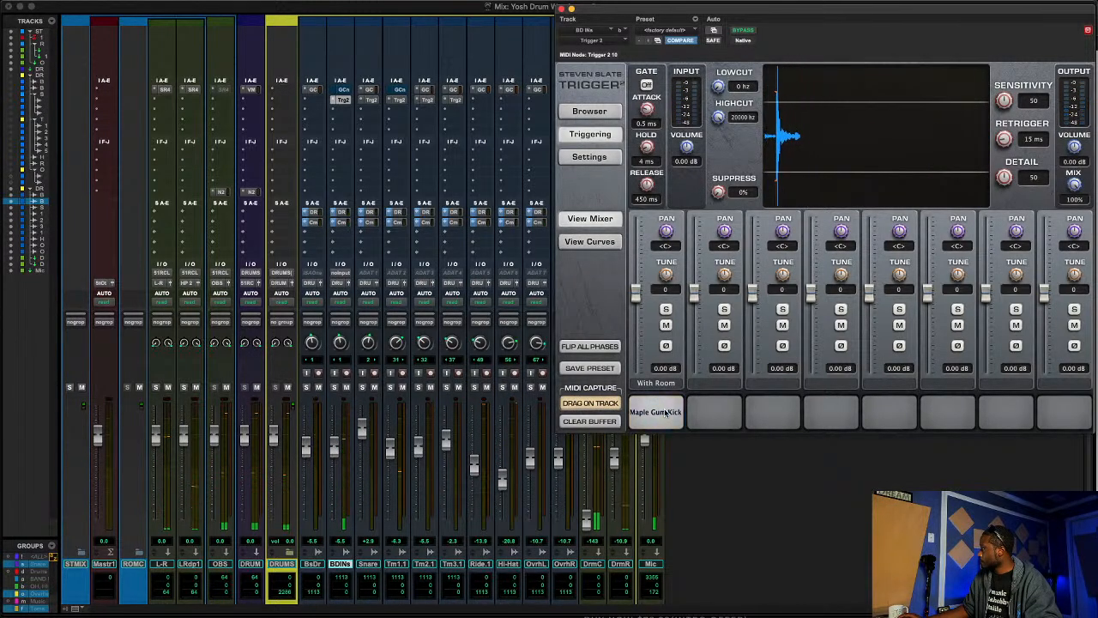
- Audition the With Room variation of Maple Gum Kick and look through its other variations
left_click(658, 383)
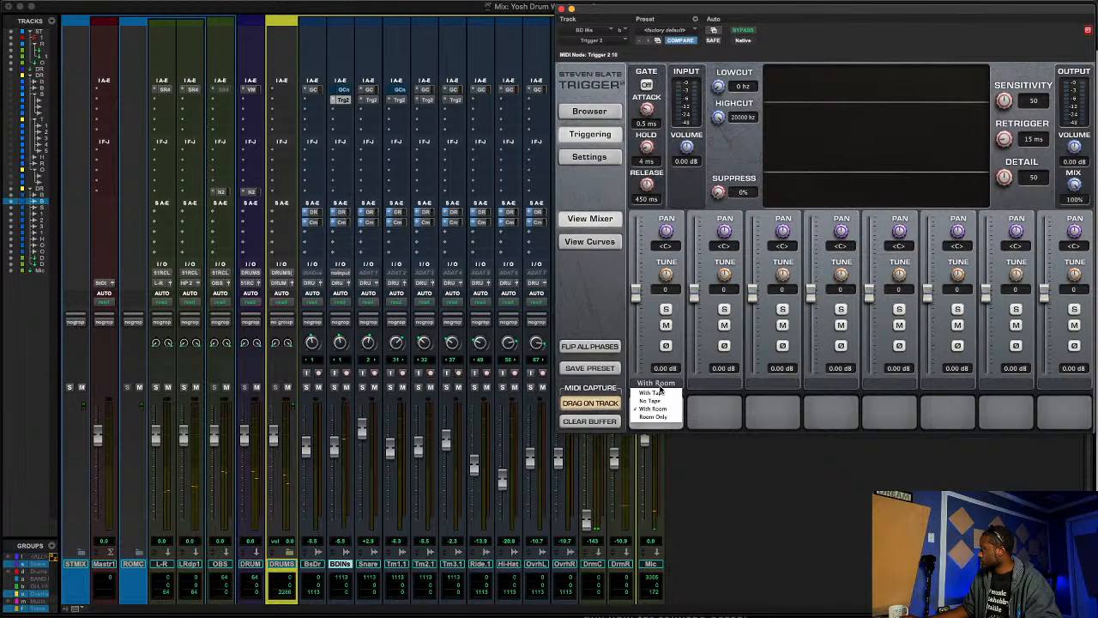
left_click(645, 368)
left_click(657, 412)
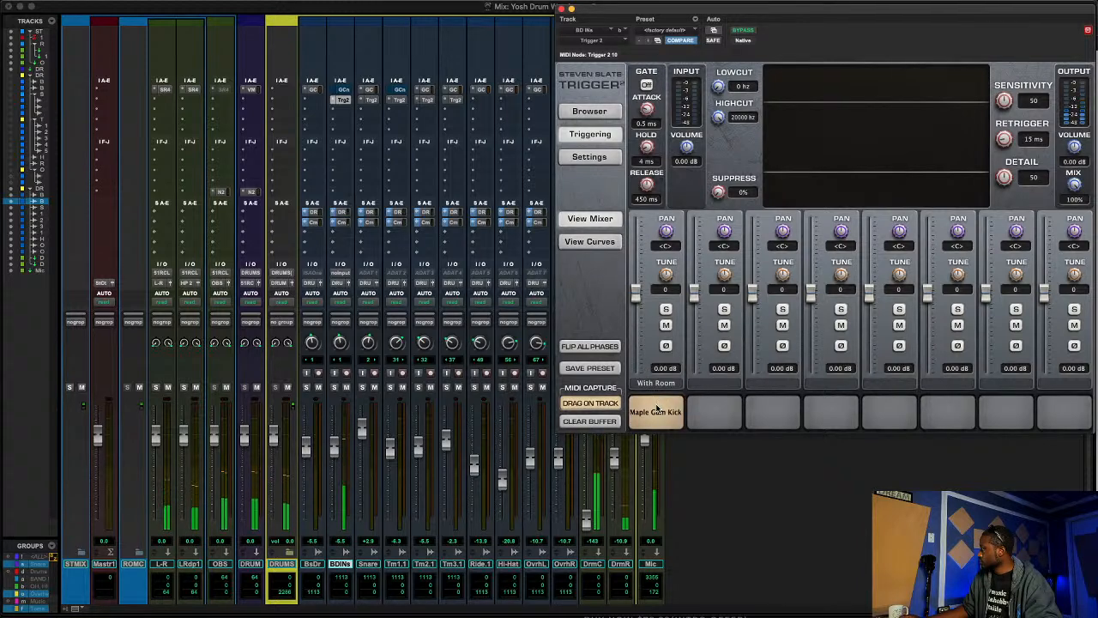
left_click(657, 384)
left_click(648, 367)
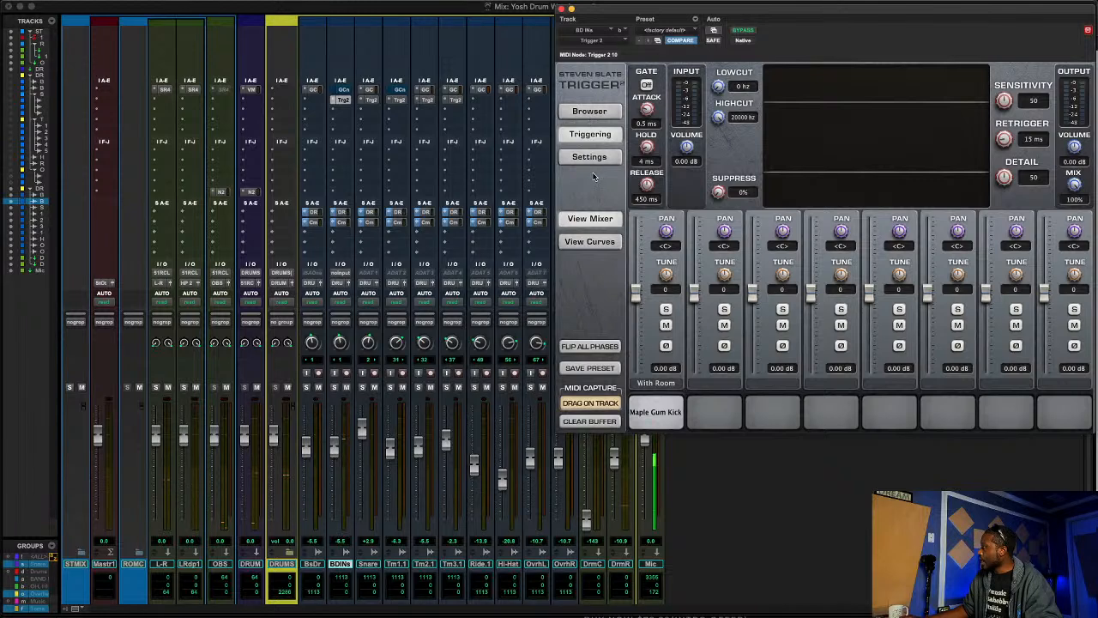
- Load Maple Gum Kick.tci into the second sample slot and return to the triggering view
left_click(589, 110)
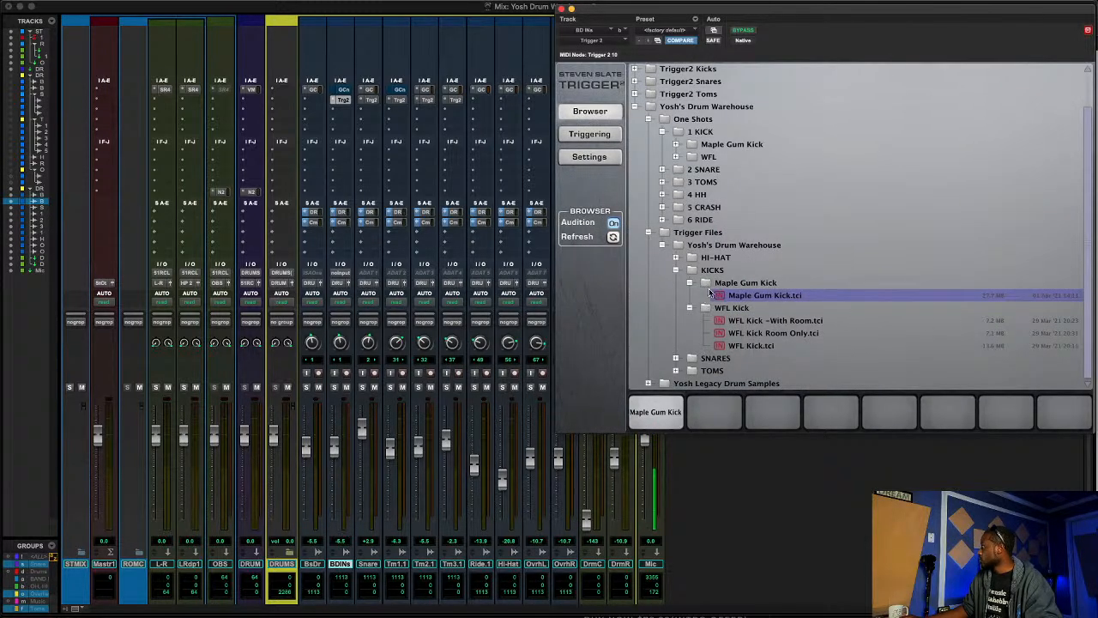
double_click(755, 296)
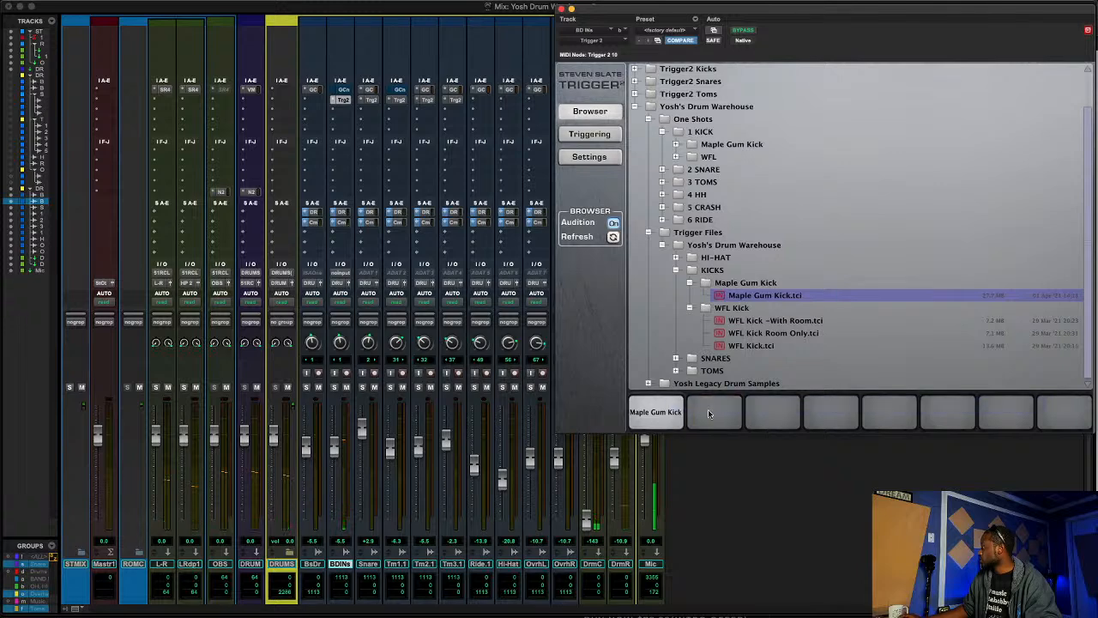
left_click(590, 133)
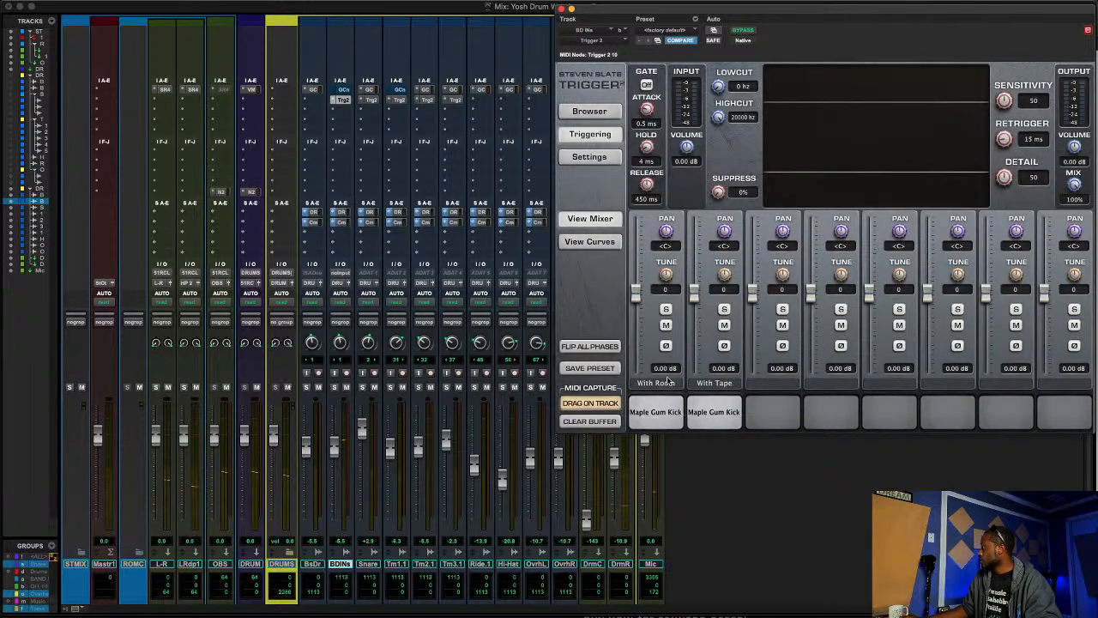
- Lower the With Room kick to about -7.07 dB and set the second kick's variation to No Tape
left_click_drag(636, 292, 637, 317)
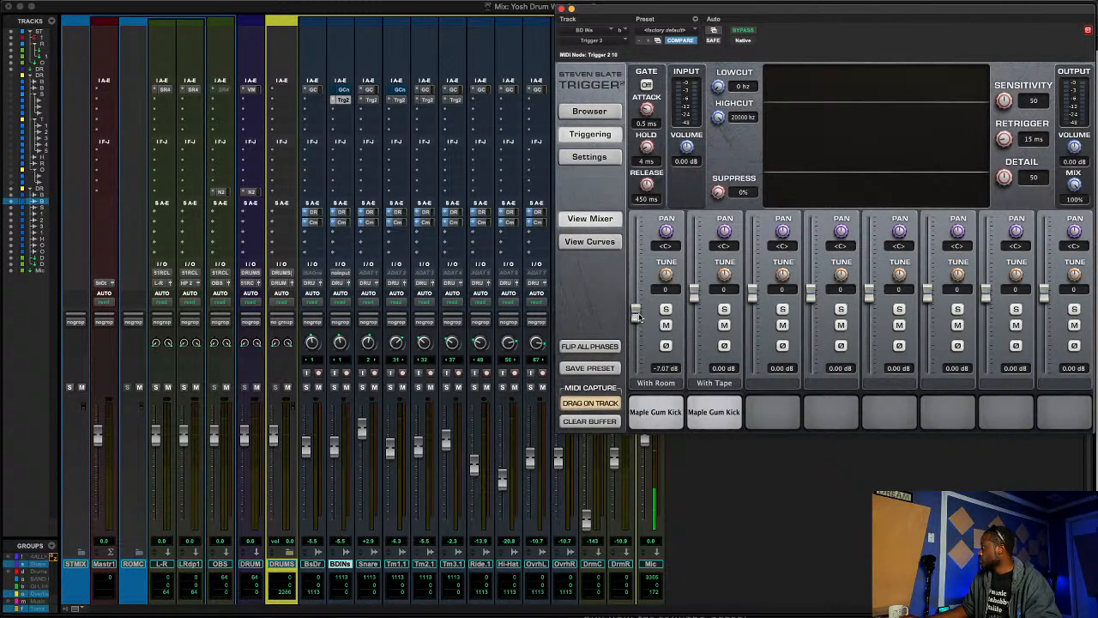
left_click(715, 391)
left_click(708, 400)
- Balance the kicks during playback with BDINs at about +1.1 dB and BsDr at -7.3 dB, and close the plug-in window
key("space")
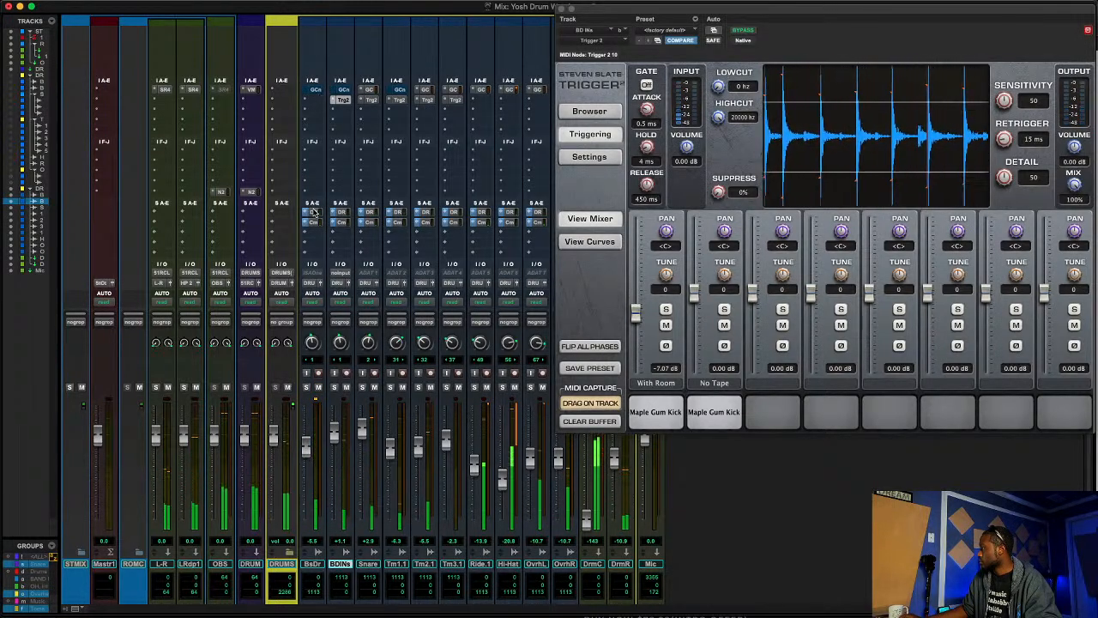
mouse_move(306, 446)
left_mouse_down()
mouse_move(308, 426)
mouse_move(305, 452)
left_mouse_up()
key("super+w")
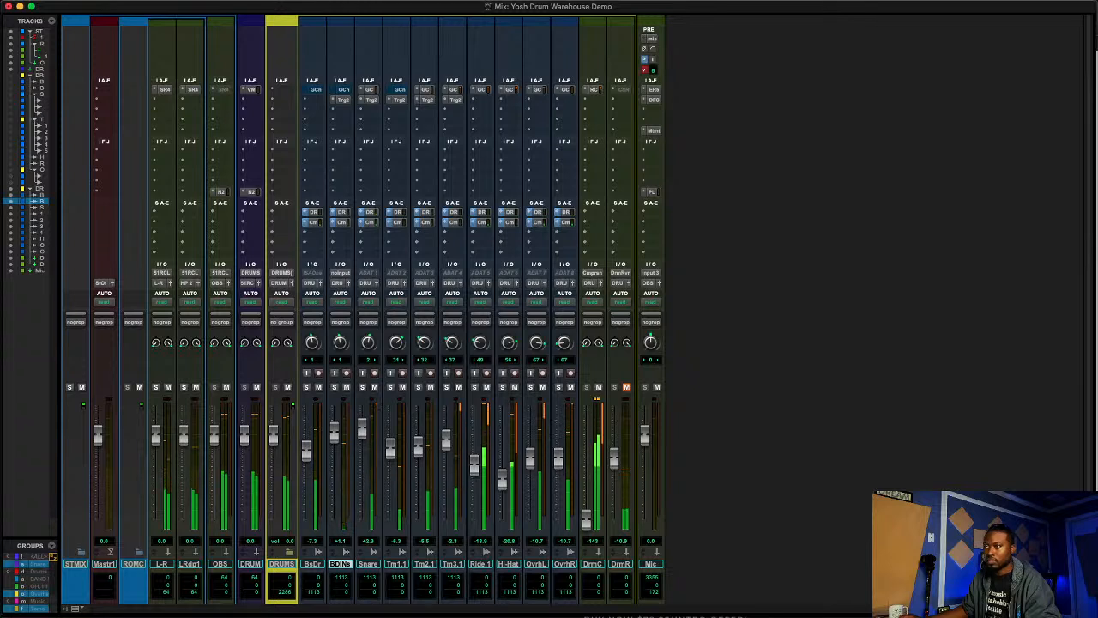
- Open Trigger 2 on the Tm3.1 track and adjust the floor tom's retrigger time
left_click(453, 563)
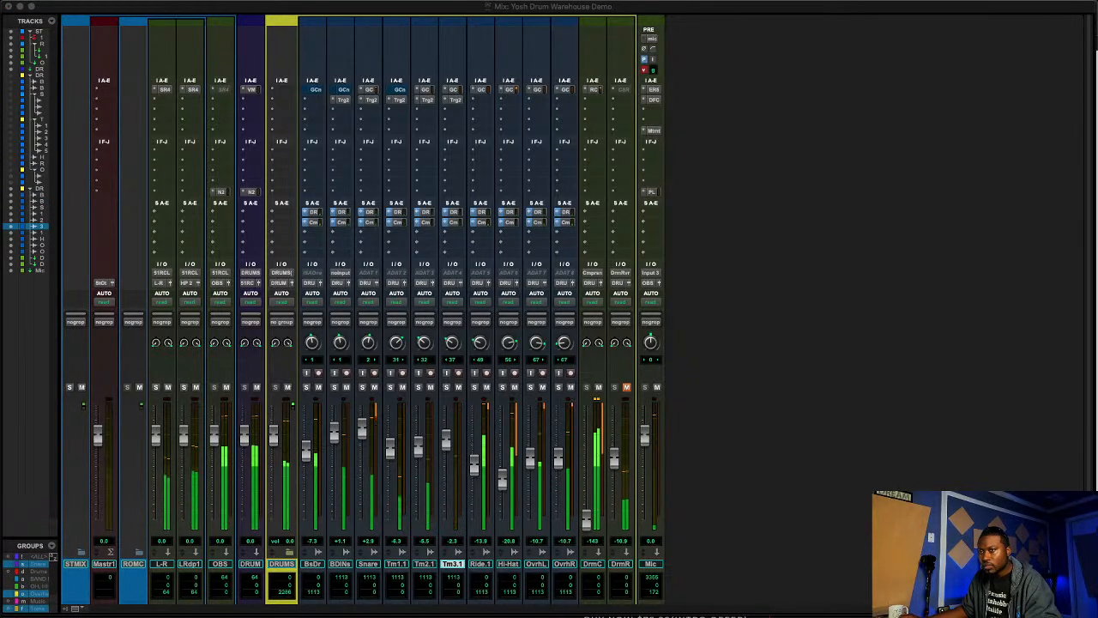
left_click(453, 101)
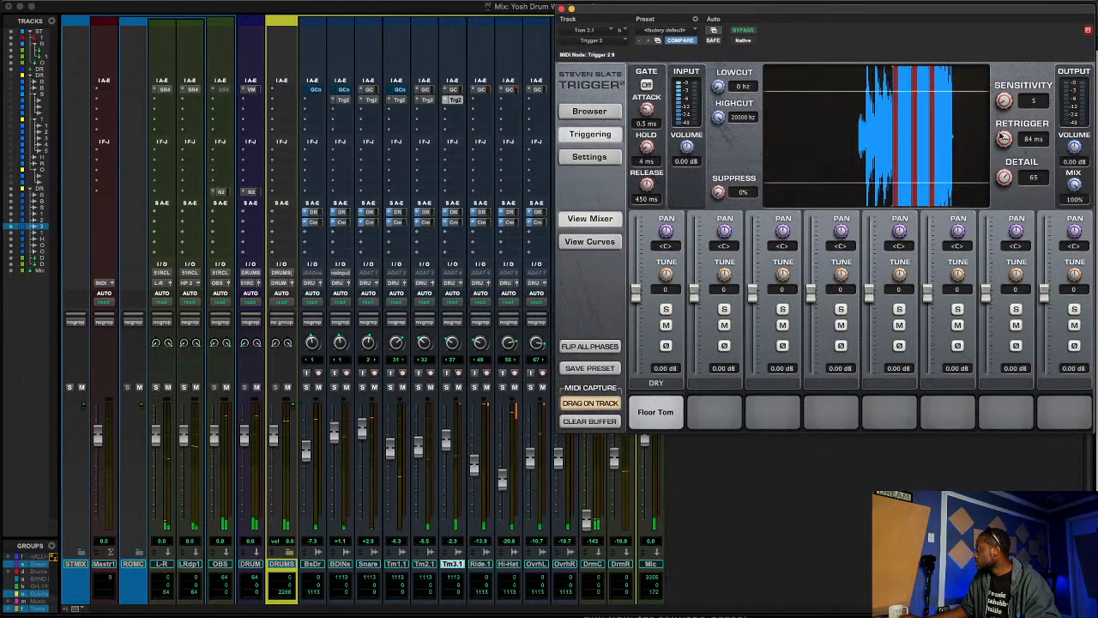
left_click_drag(1004, 138, 997, 158)
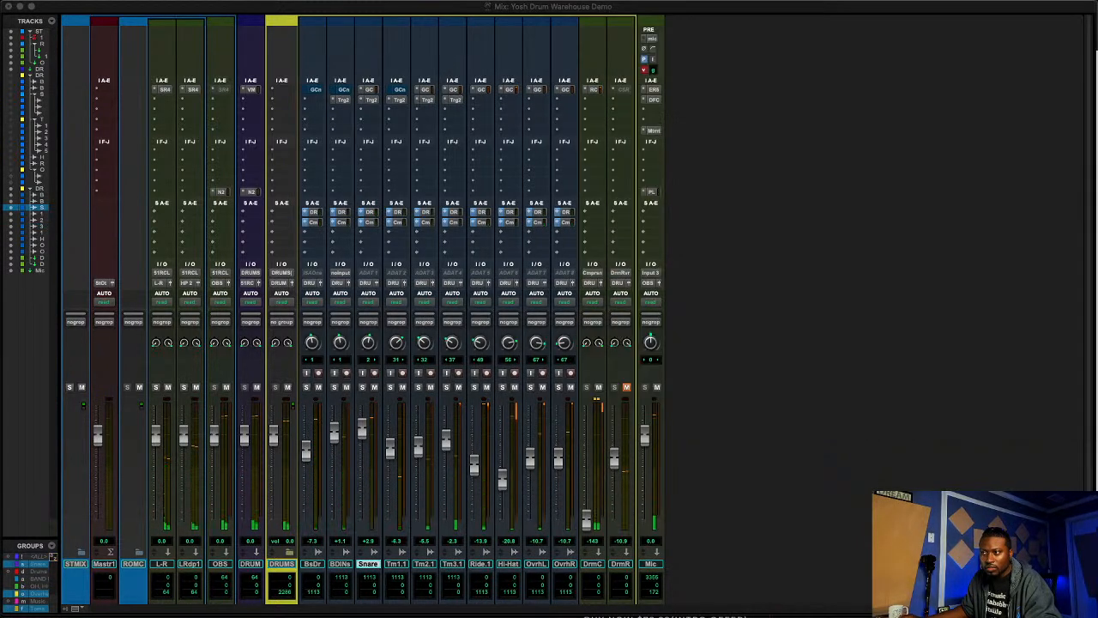
- Reopen Trigger 2 on the Snare track and set its sensitivity to 25
left_click(453, 100)
left_click(370, 99)
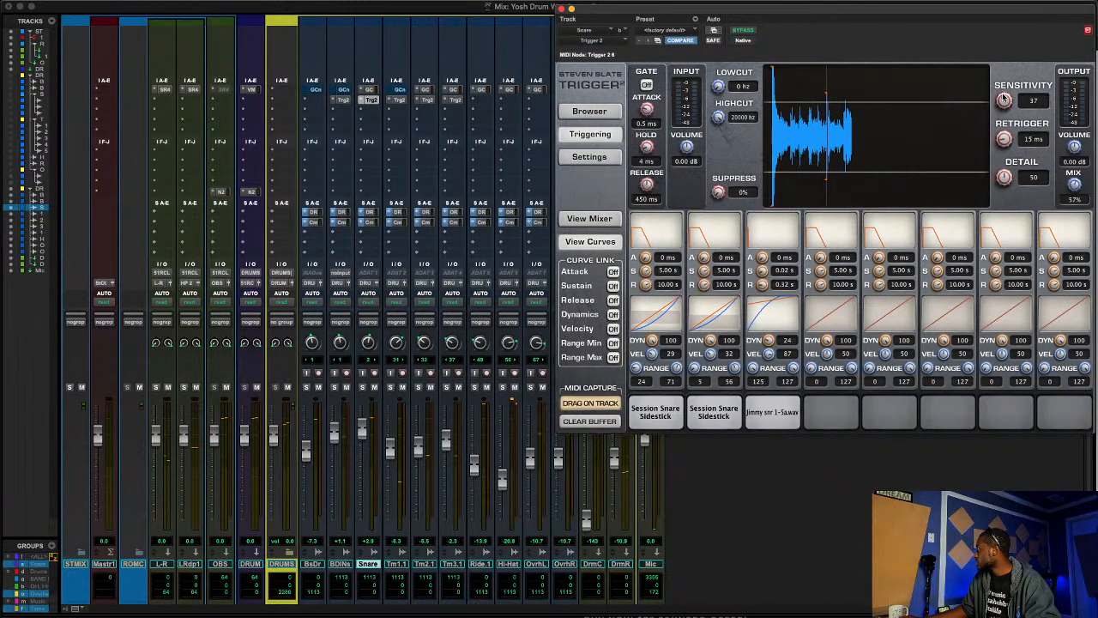
key("space")
left_click_drag(1003, 103, 1003, 106)
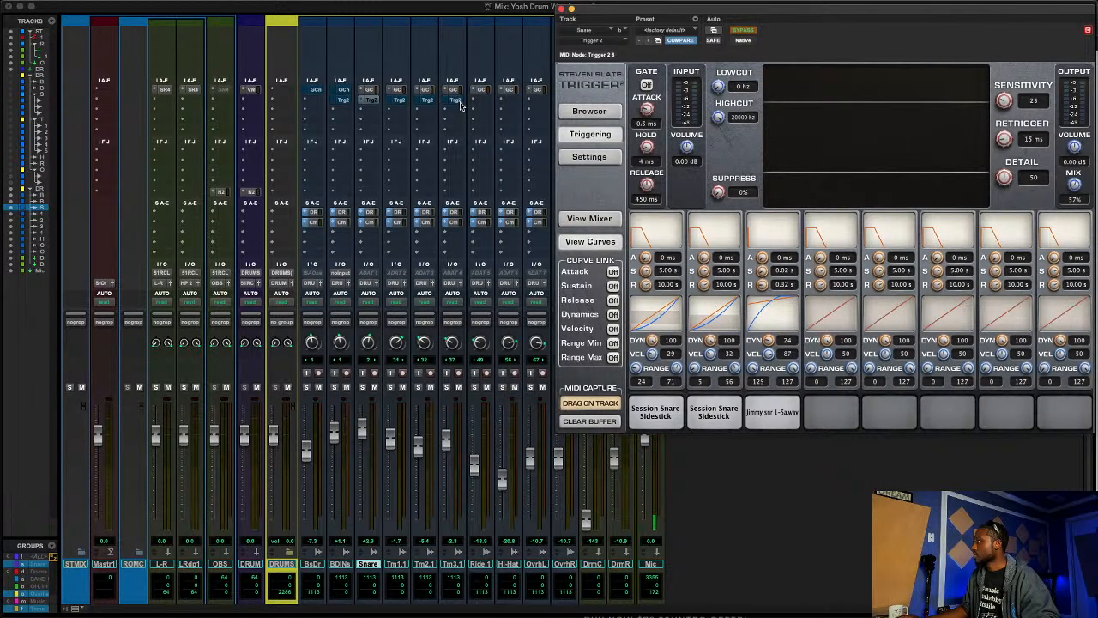
- Play the drums with the Trigger 2 inserts bypassed and active to compare the natural and reinforced sound
key("space")
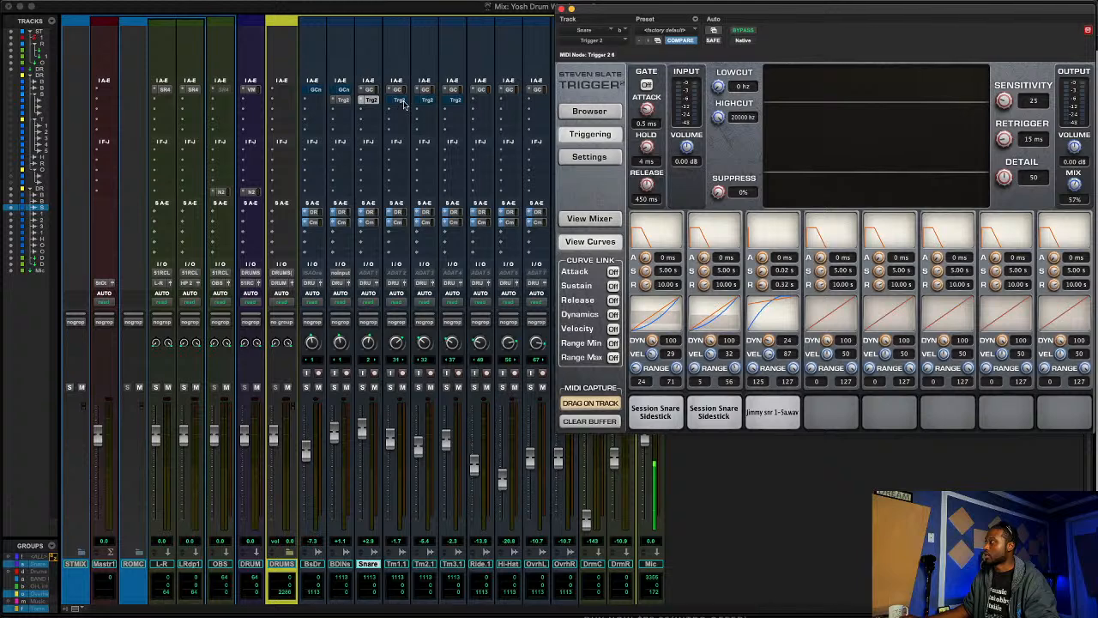
key("space")
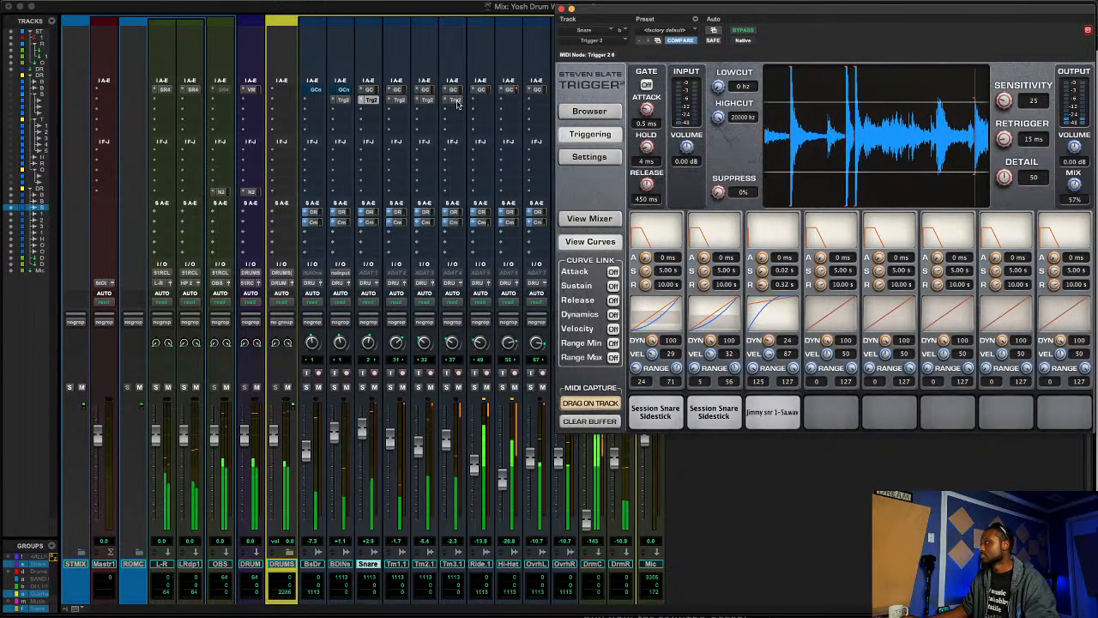
key("space")
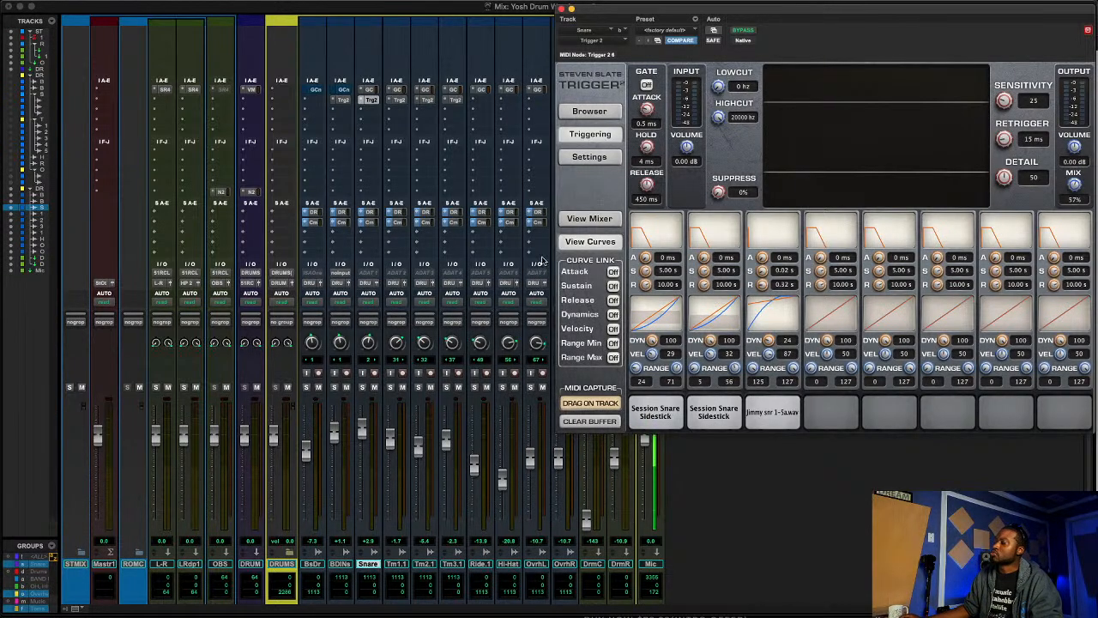
- Open Trigger 2 on the Tm2.1 track and audition its loaded Tom 2 sample
left_click(402, 102)
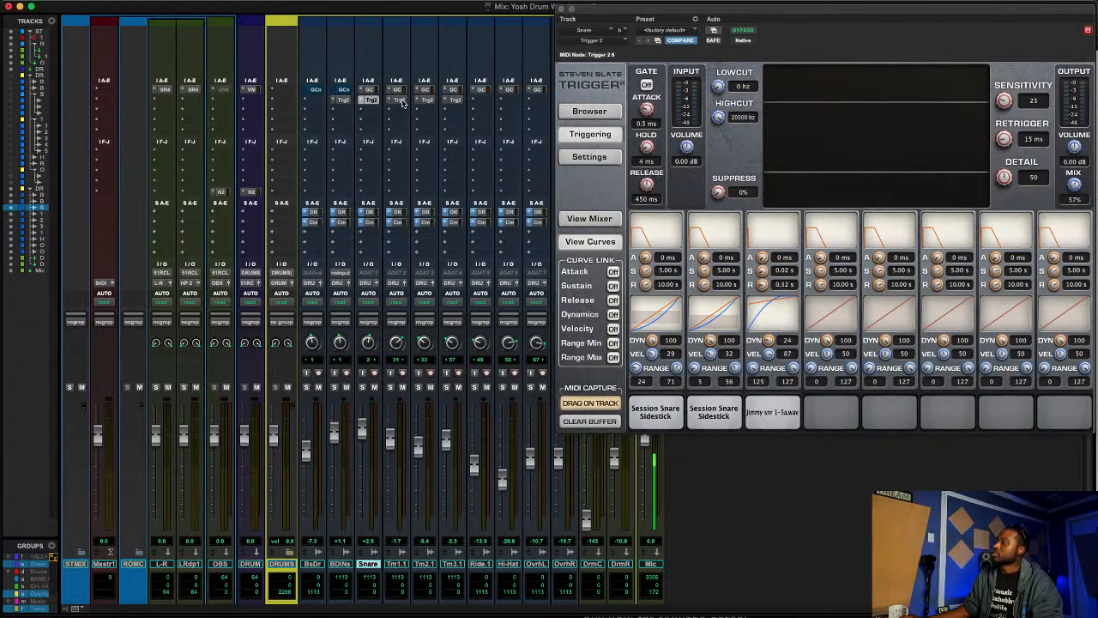
left_click(403, 102)
left_click(426, 101)
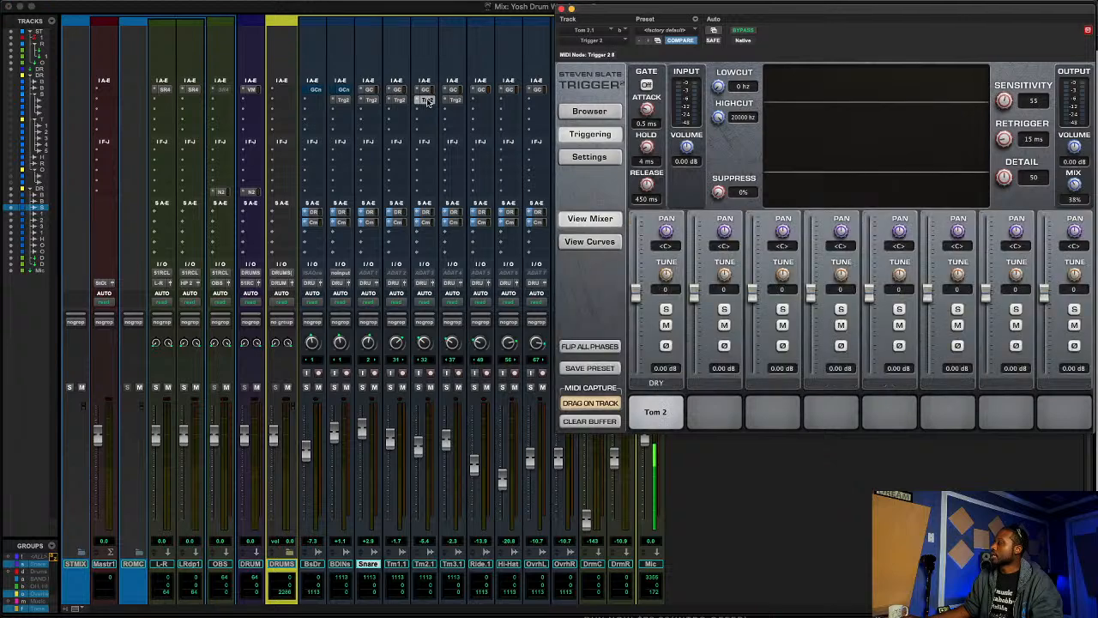
left_click(658, 409)
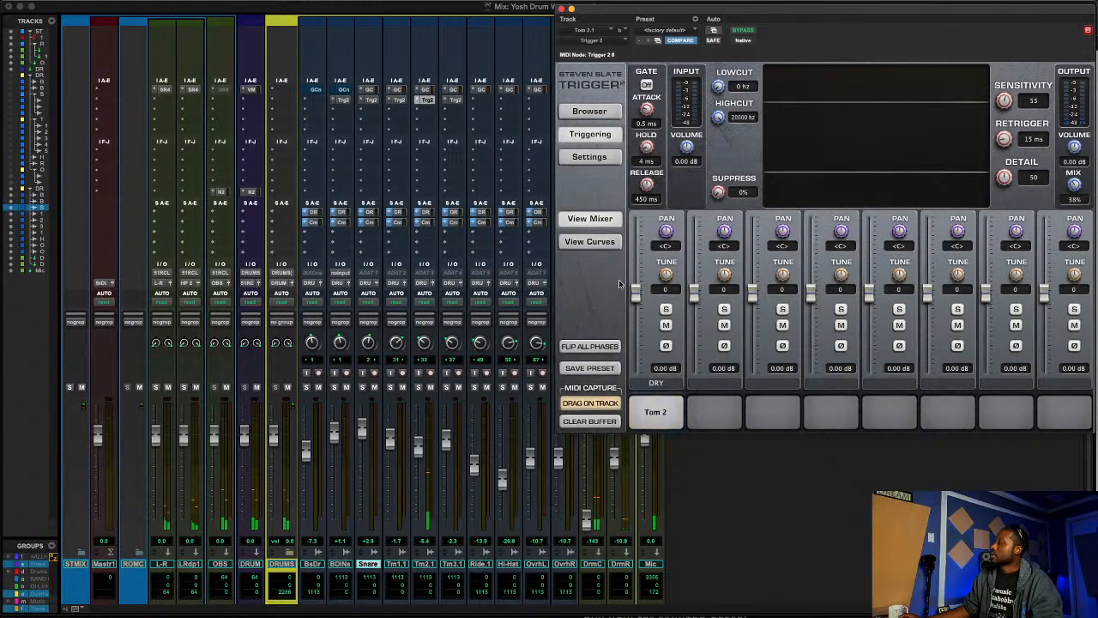
- Browse the Trigger 2 library to the TOMS folder in the Yosh's Drum Warehouse trigger files, also expanding Yosh Legacy Drum Samples
left_click(589, 112)
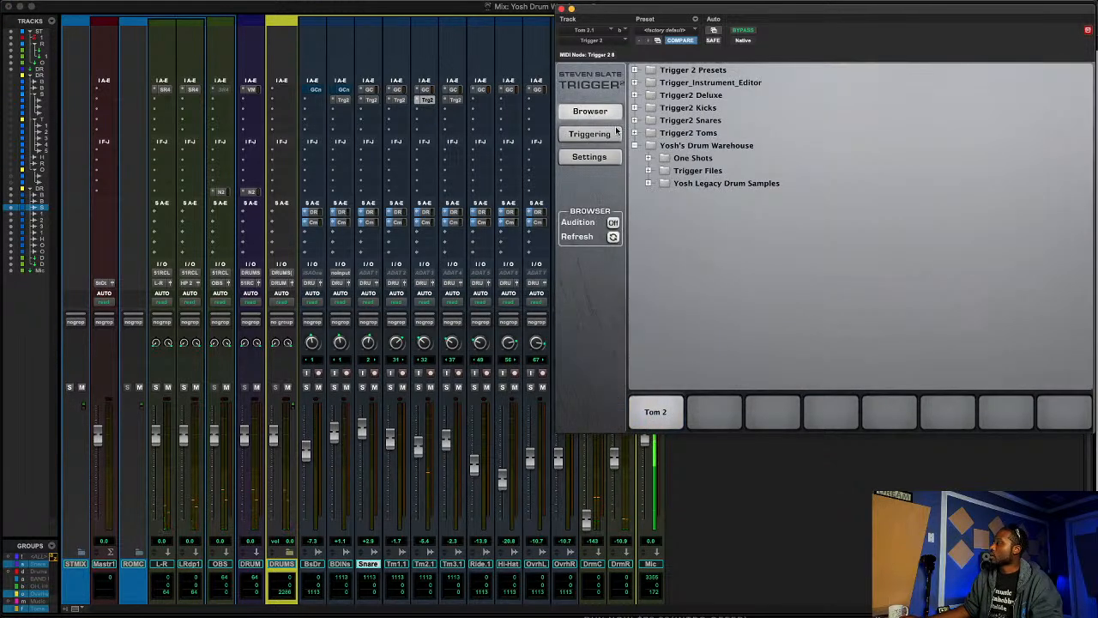
left_click(649, 183)
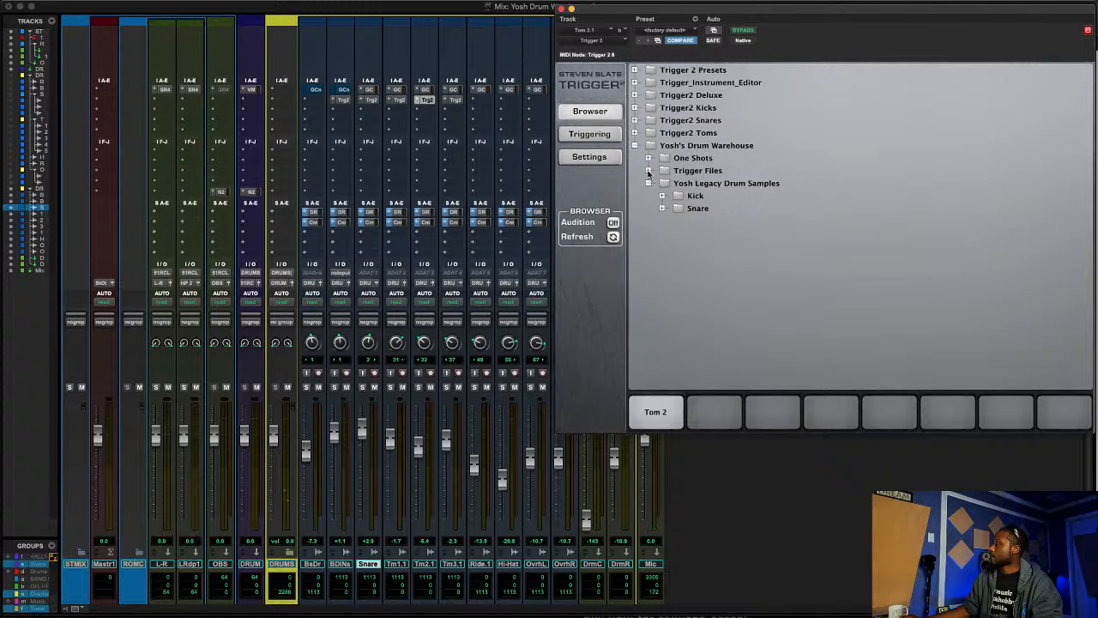
left_click(648, 170)
left_click(661, 182)
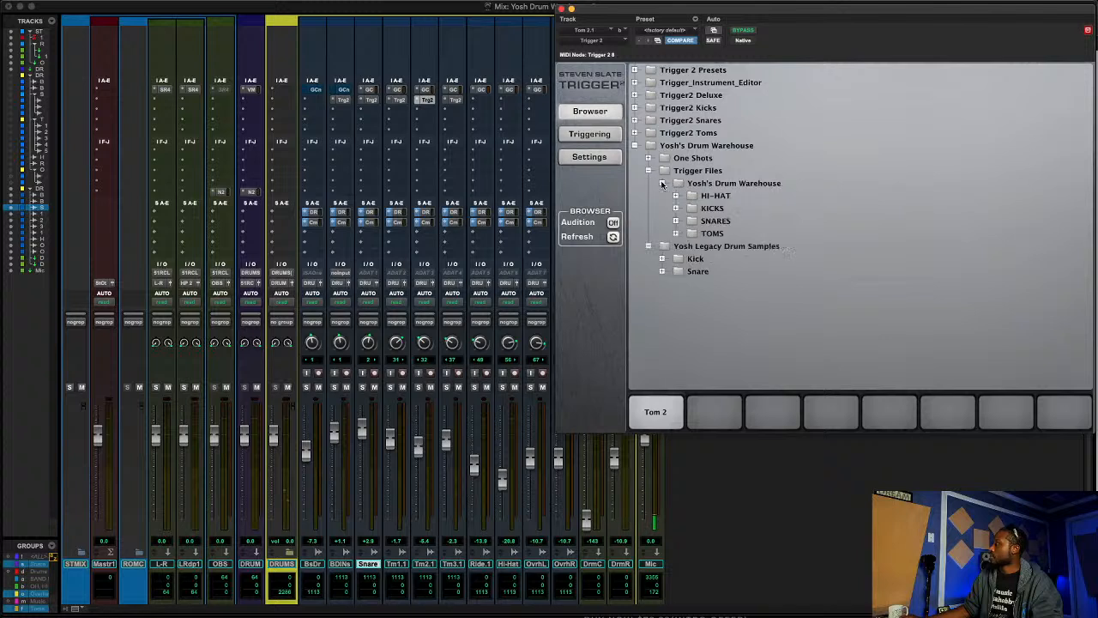
left_click(675, 233)
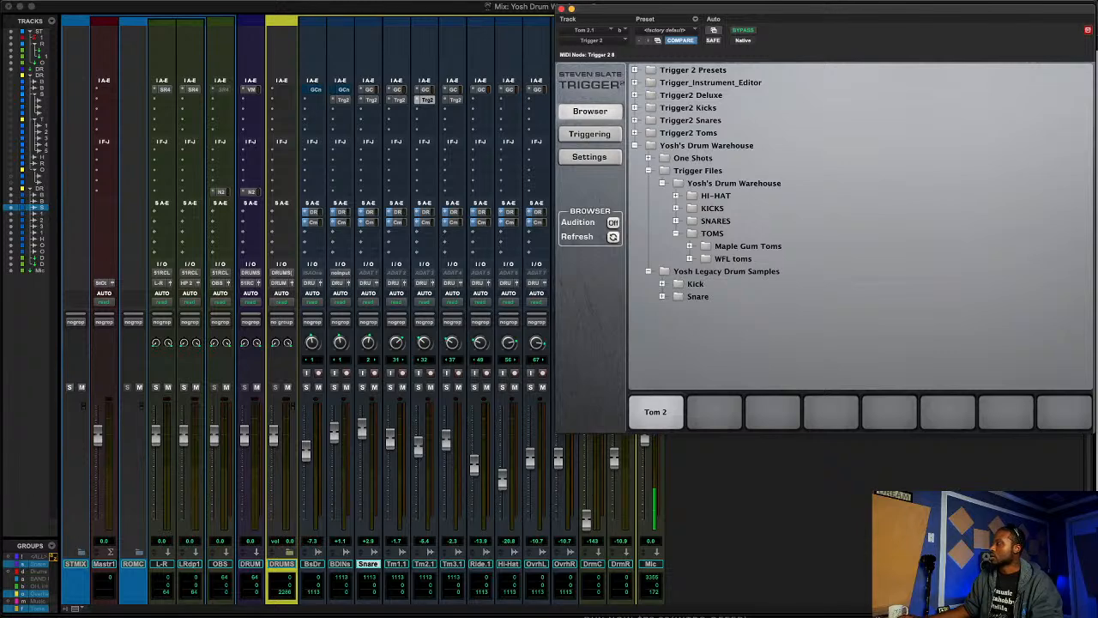
- Switch to Safari and review the Yosh's Drum Warehouse product page, from its contents list and videos to the customer reviews
key("super+Tab")
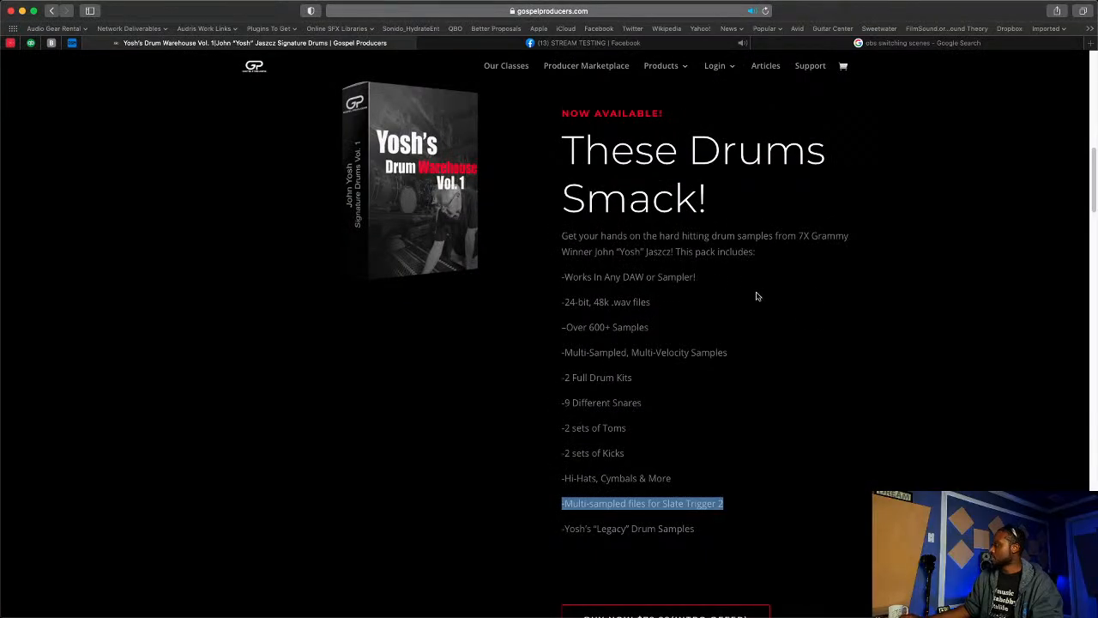
scroll(757, 296, "down", 3)
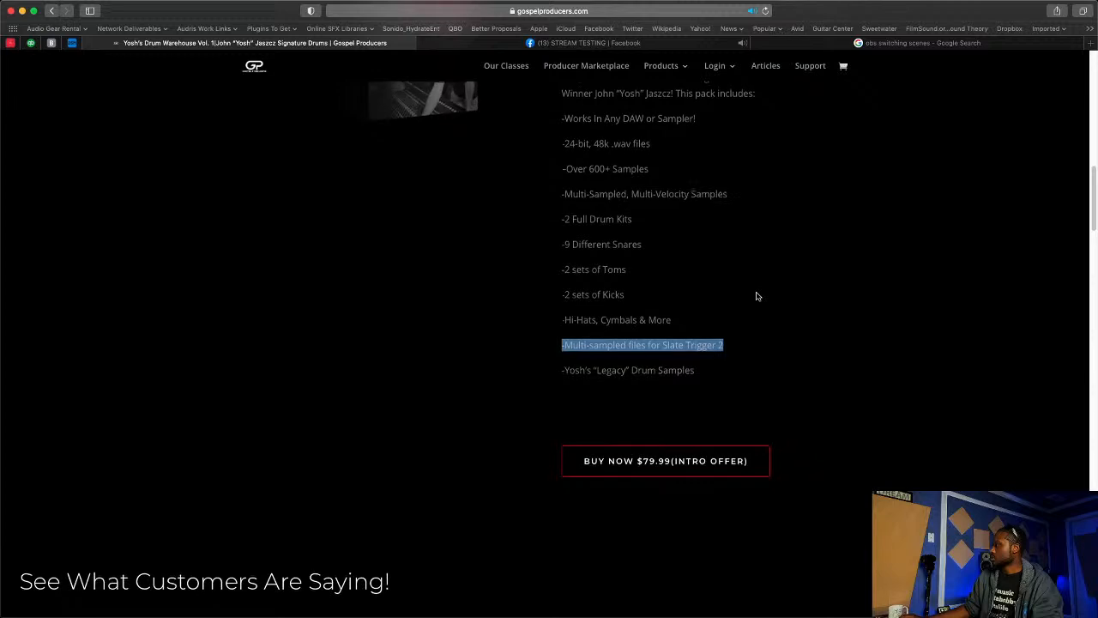
scroll(757, 295, "up", 4)
scroll(757, 296, "up", 15)
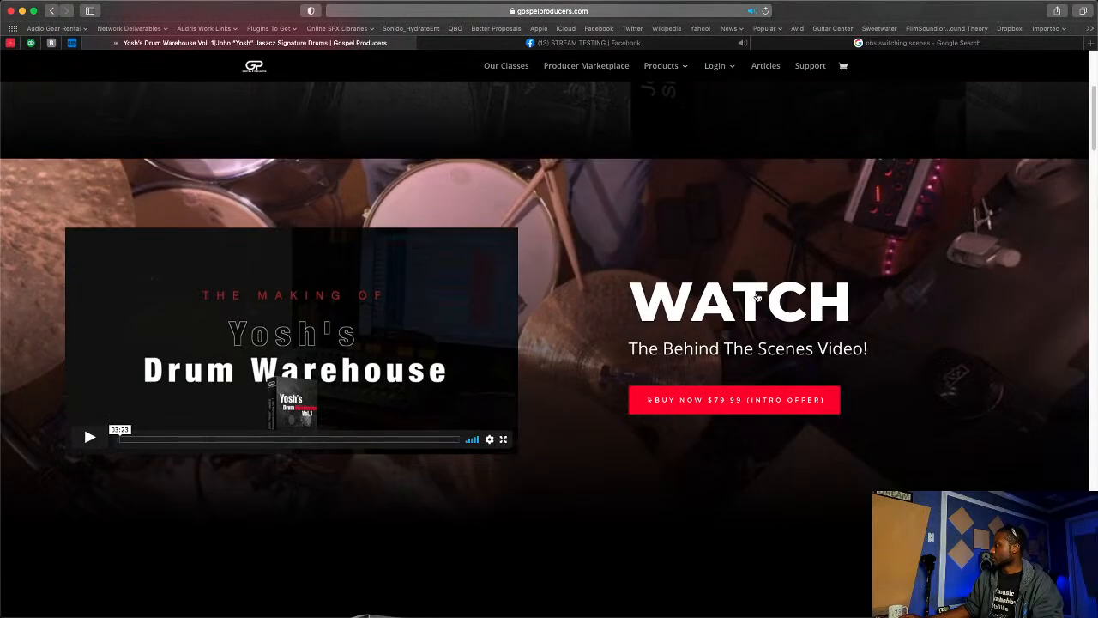
scroll(757, 296, "down", 6)
scroll(757, 296, "down", 1)
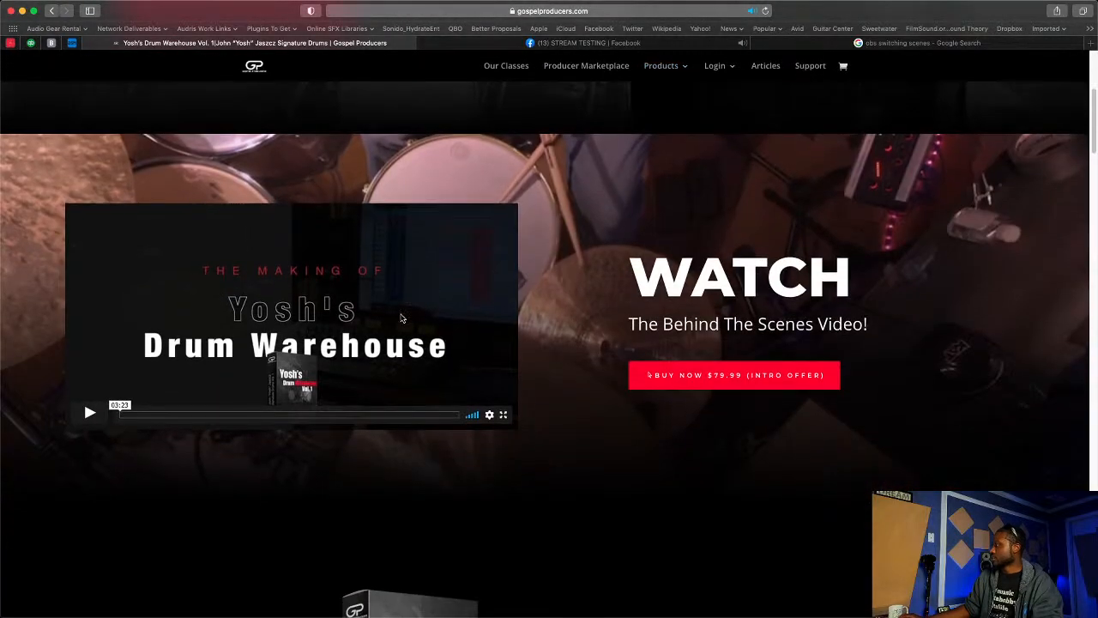
scroll(451, 386, "down", 20)
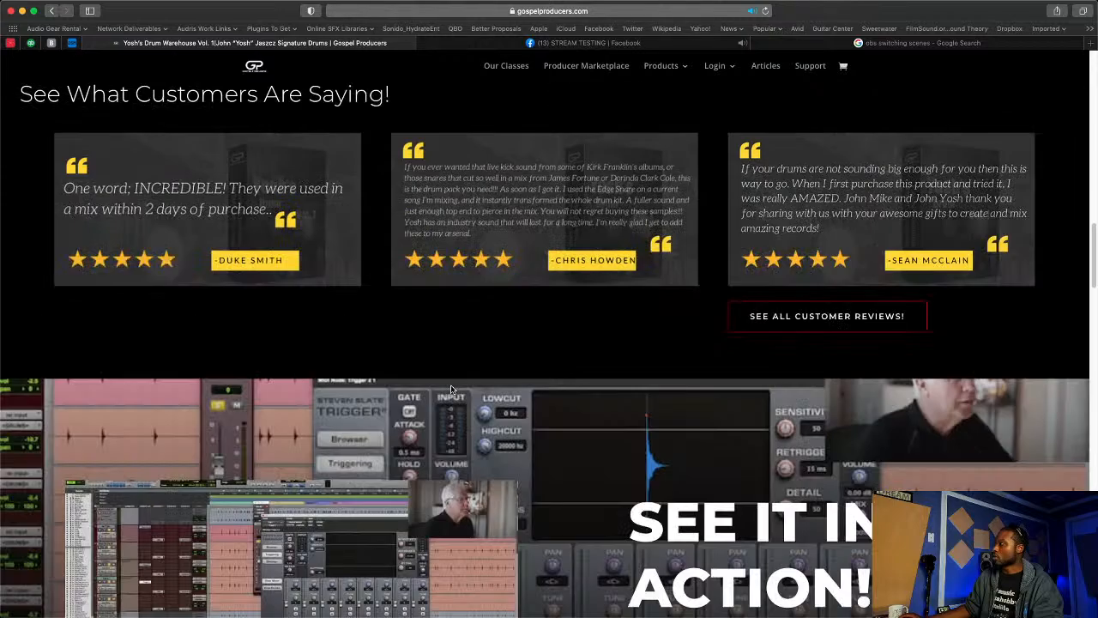
scroll(450, 389, "down", 10)
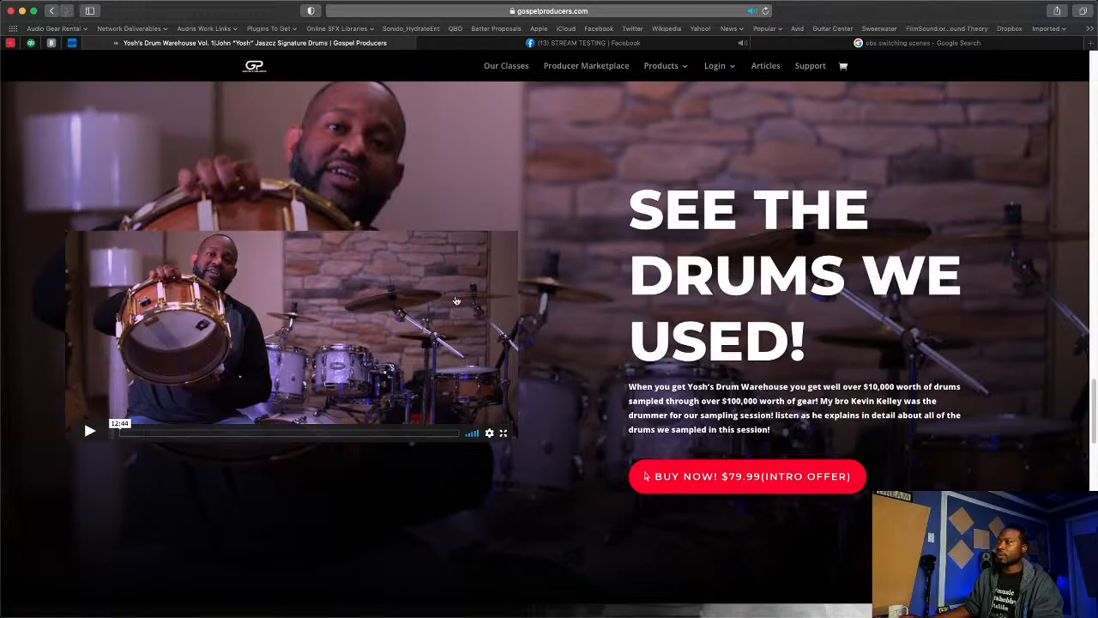
- Return to Pro Tools and audition the floor tom, Tom 1 and Tom 2 samples, including the flams, in the Maple Gum Toms folder
key("super+Tab")
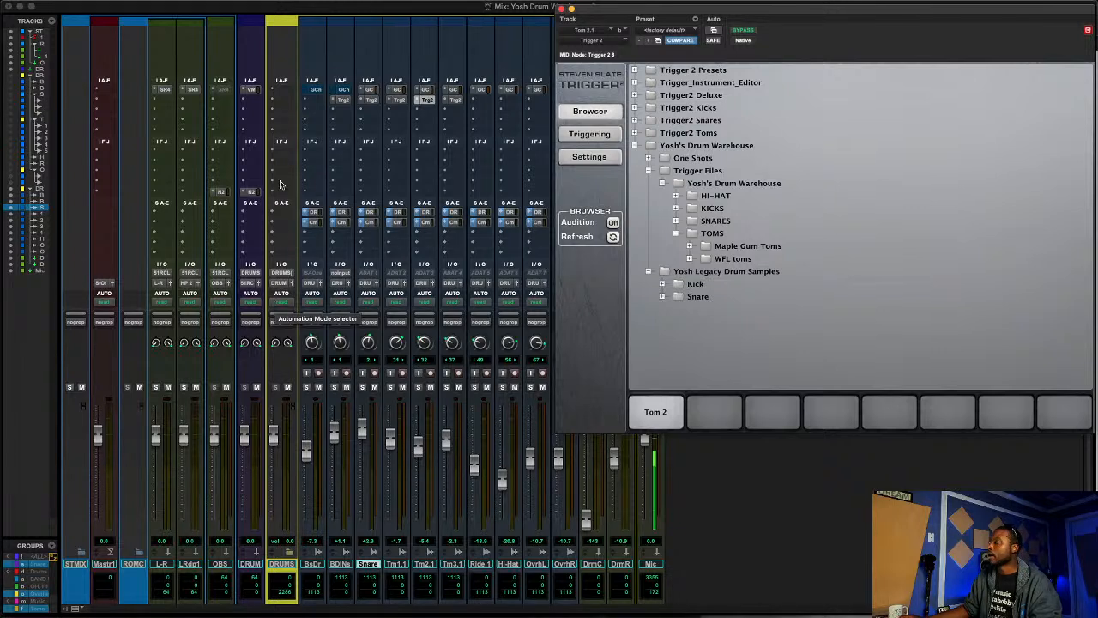
left_click(689, 246)
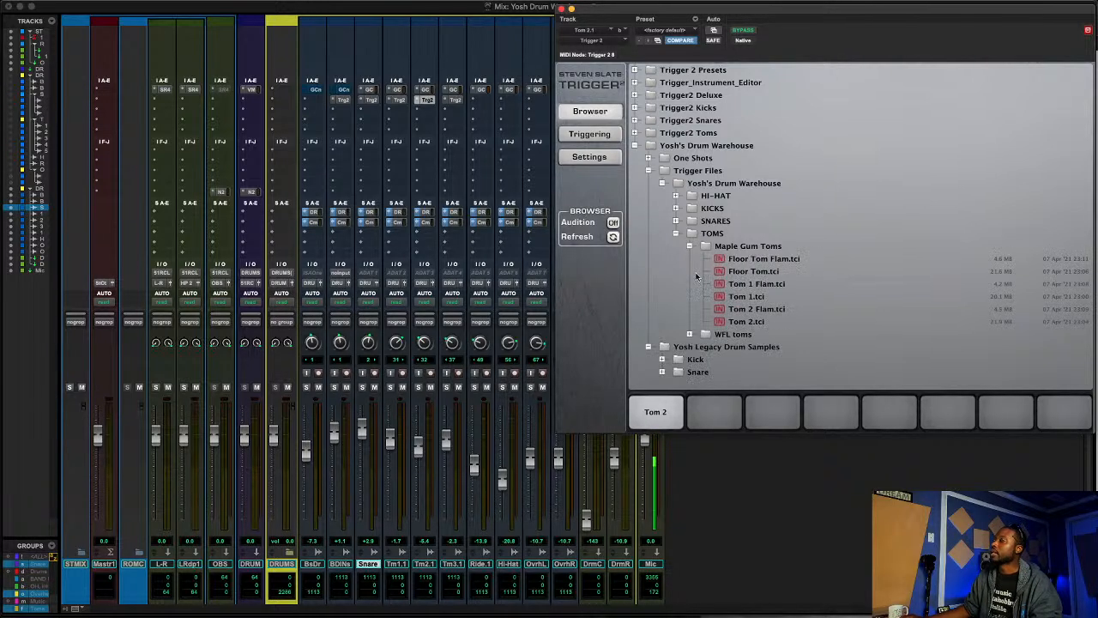
left_click(742, 272)
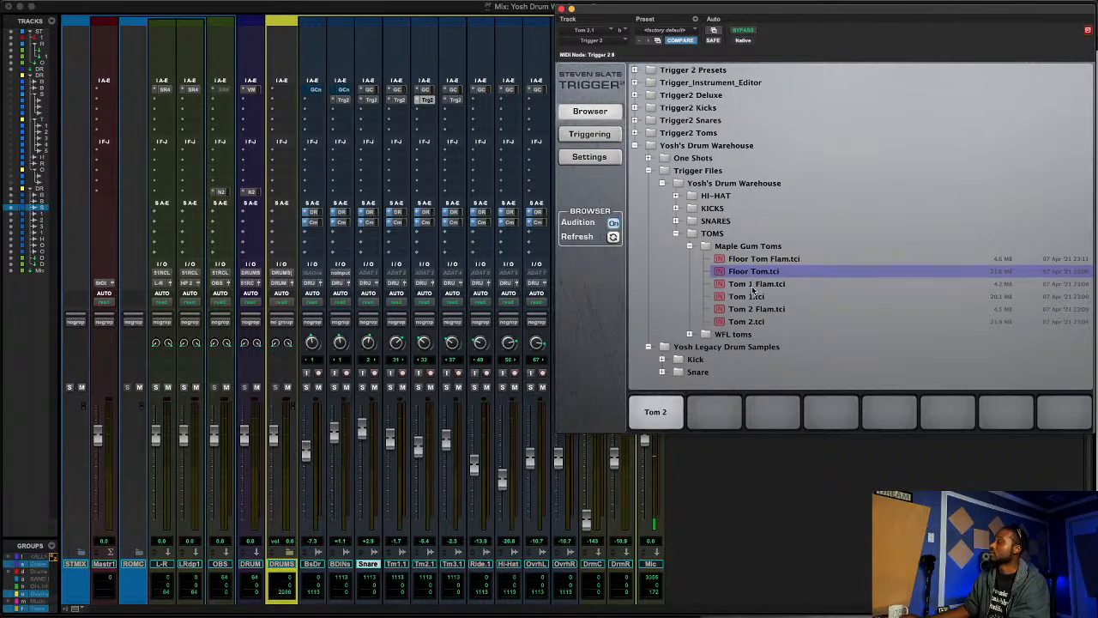
left_click(752, 286)
left_click(740, 297)
left_click(741, 311)
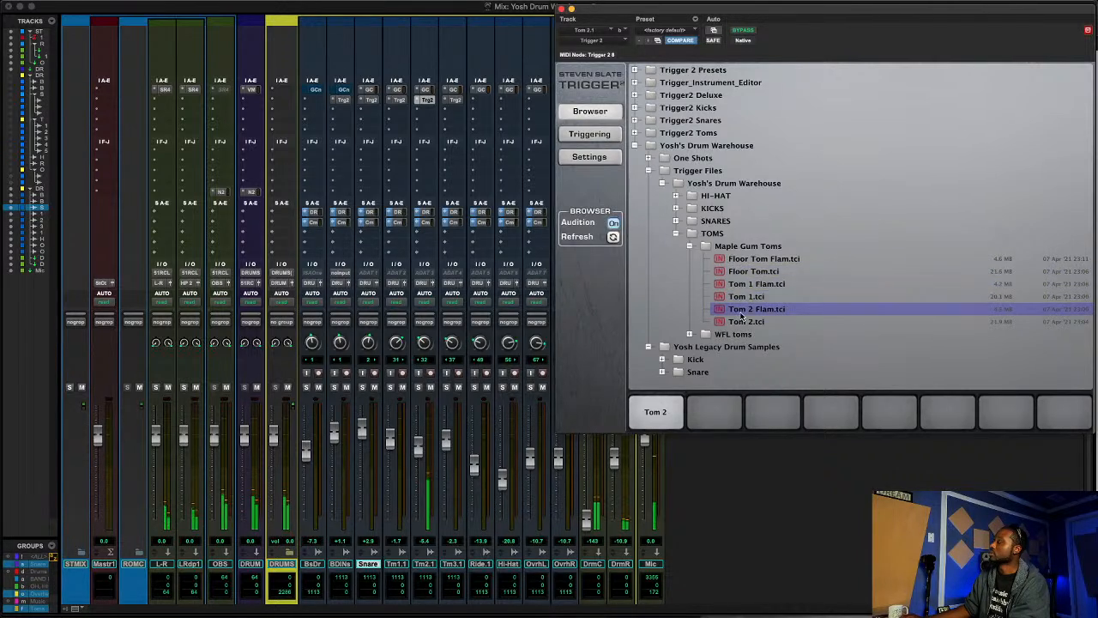
left_click(742, 322)
left_click(748, 272)
left_click(747, 296)
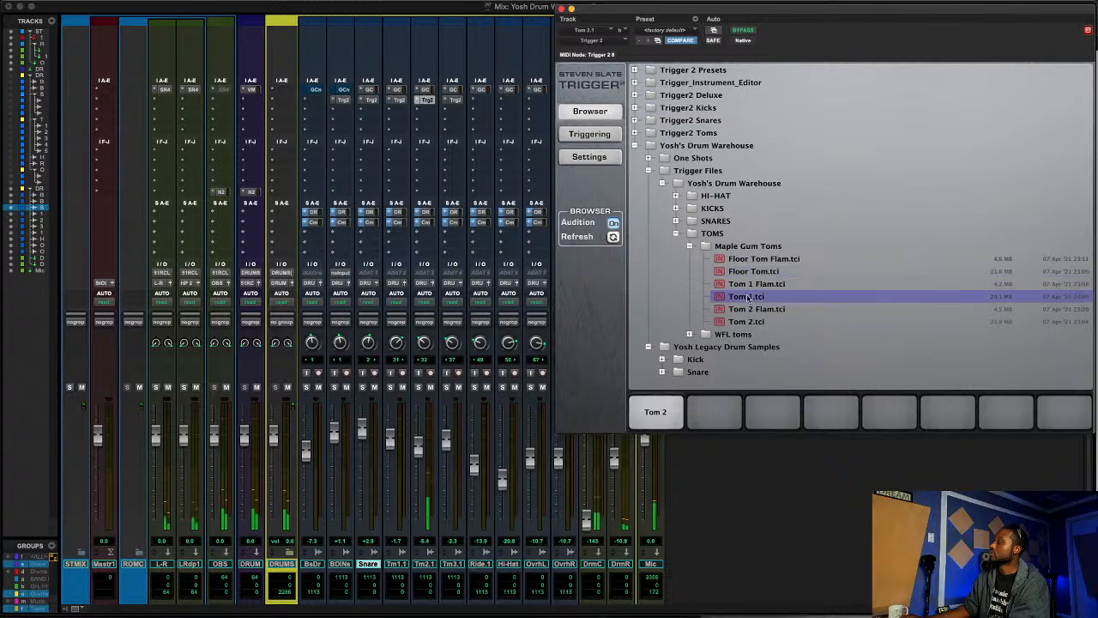
left_click(745, 321)
left_click(748, 284)
left_click(747, 272)
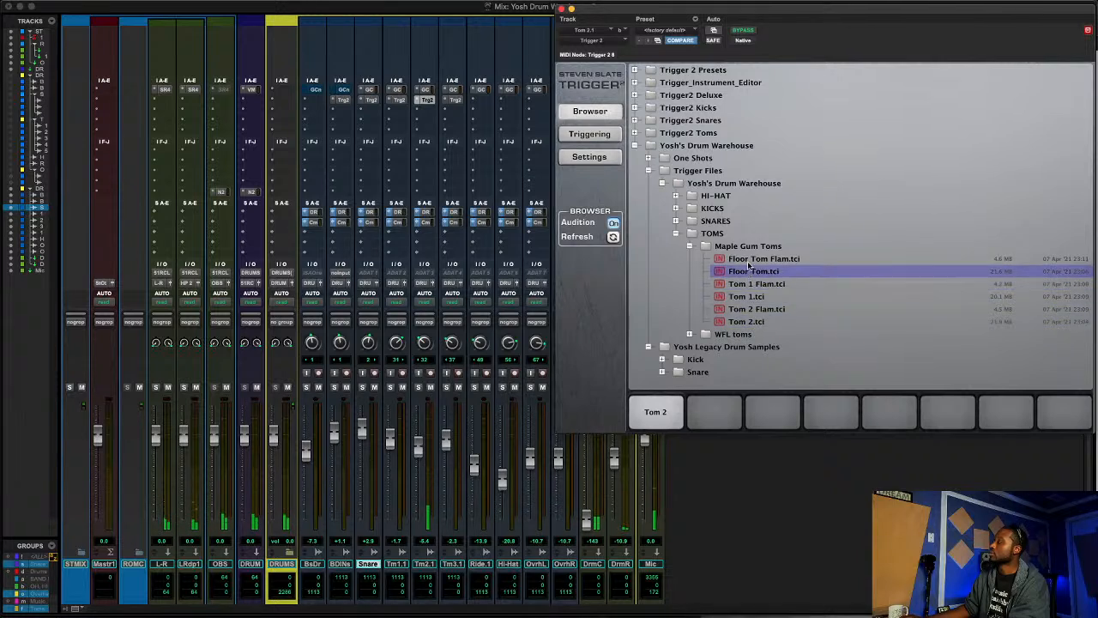
left_click(748, 259)
left_click(748, 284)
left_click(754, 310)
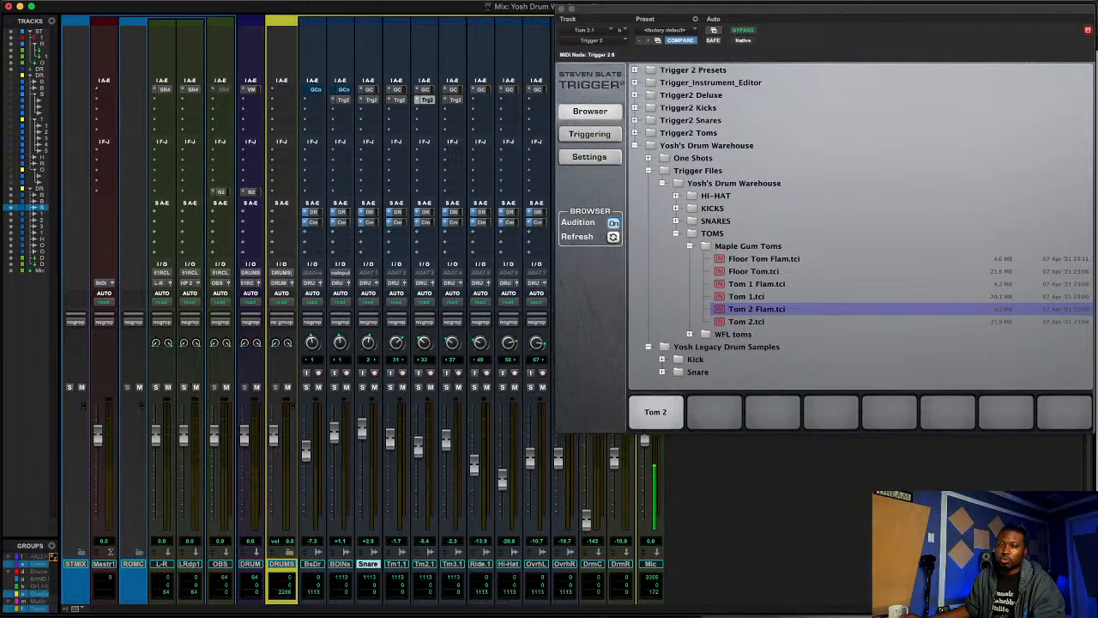
- Bring the System Usage window into view to check the CPU load, and return Trigger 2 on Tm2.1 to its Triggering page
left_click_drag(920, 615, 924, 482)
left_click(854, 490)
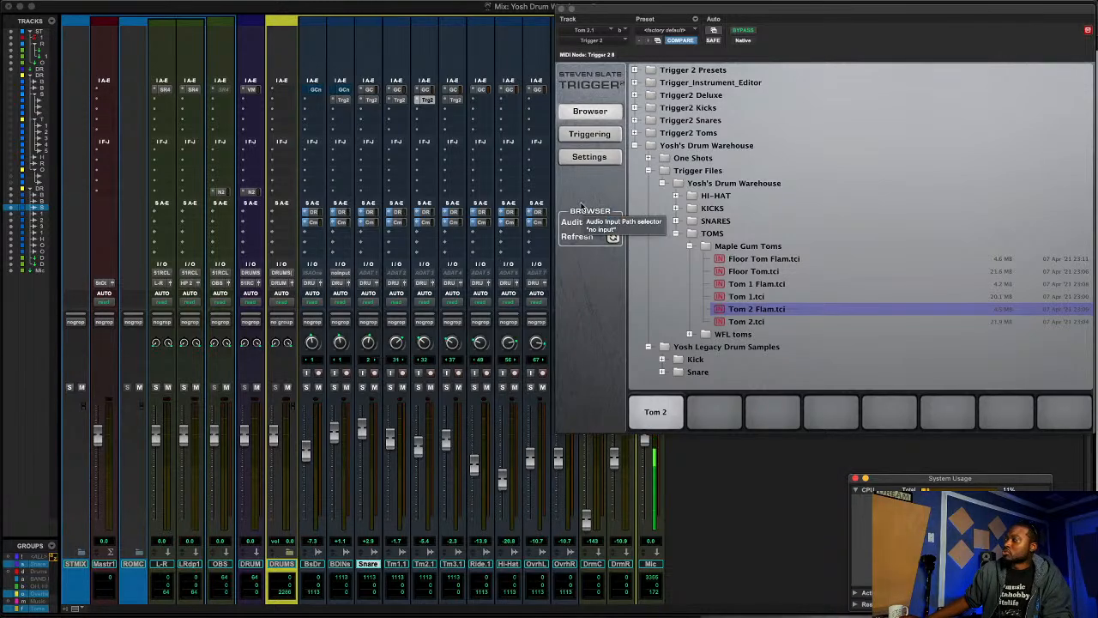
left_click(592, 134)
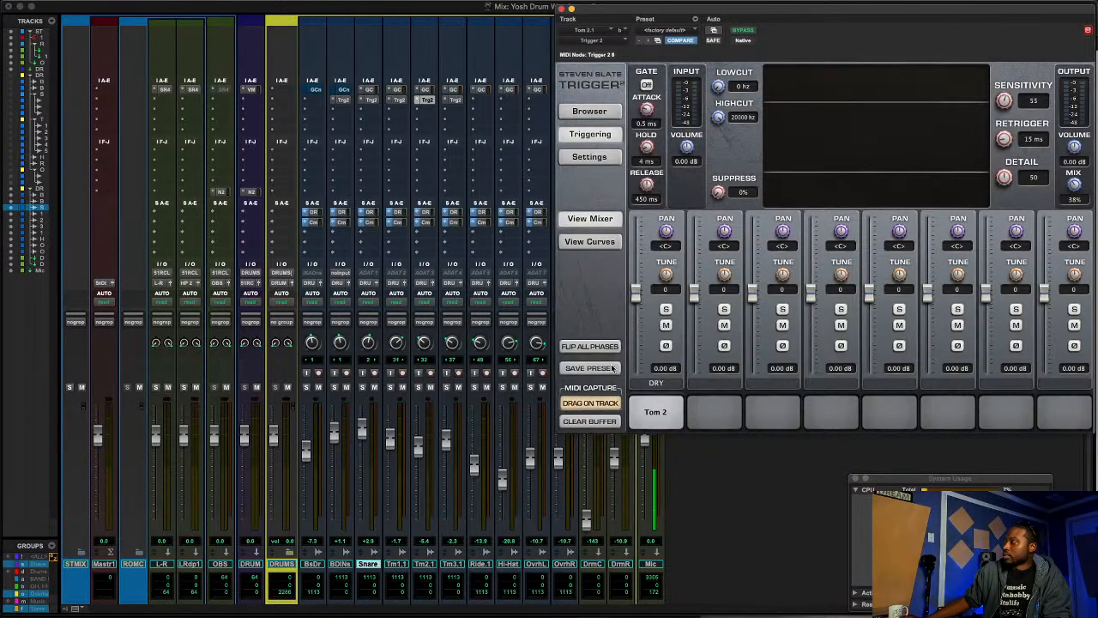